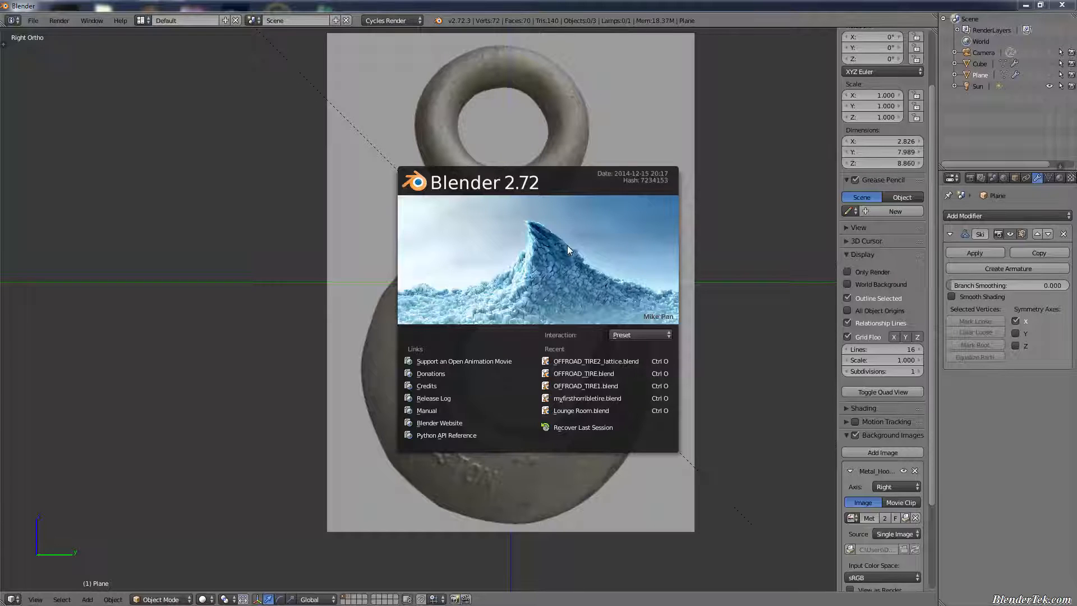
- Dismiss the splash screen, show the Cube hook on the other layer and move it up over the reference photo
click(567, 245)
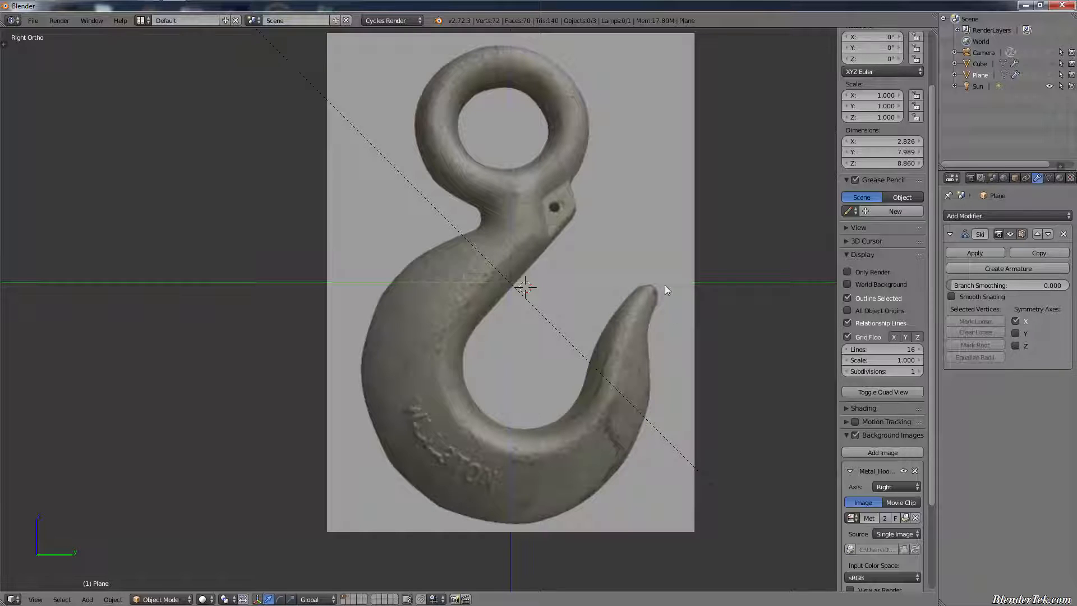
click(352, 600)
click(1049, 64)
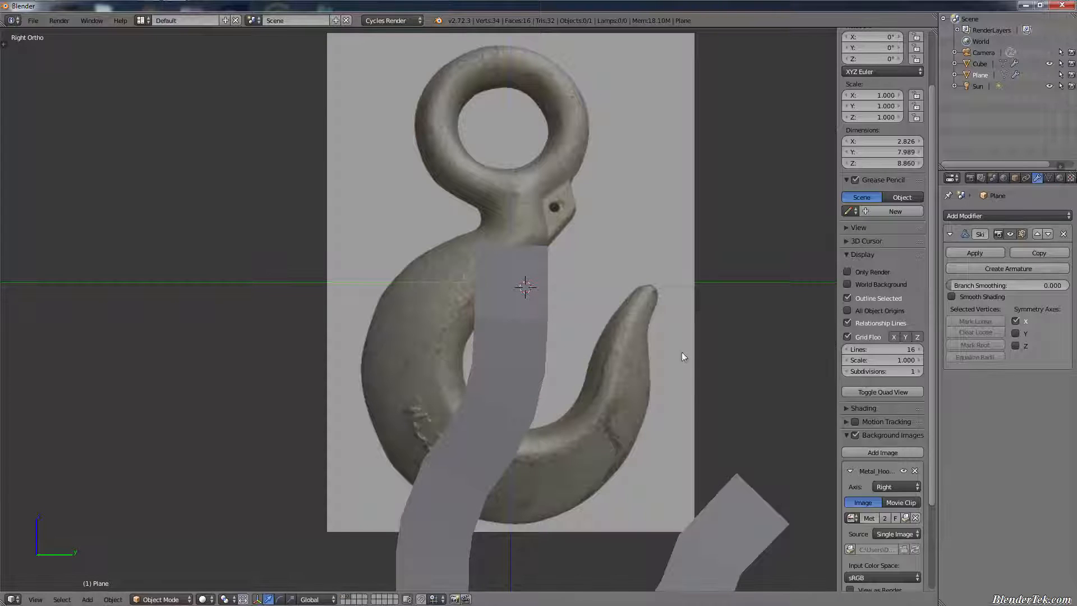
scroll(645, 399, down, 4)
right_click(661, 424)
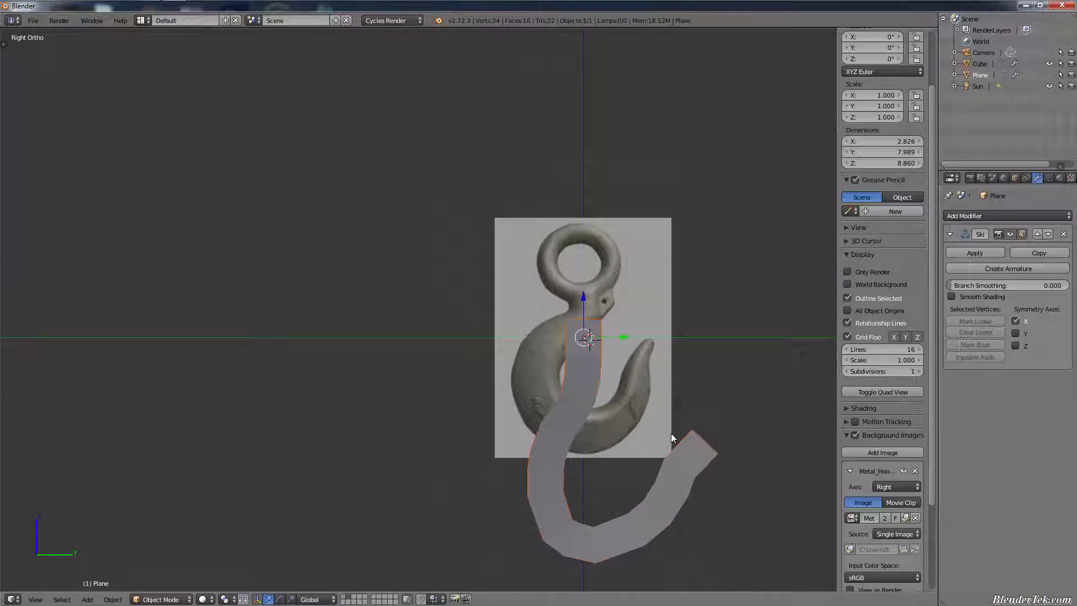
key(g)
click(670, 385)
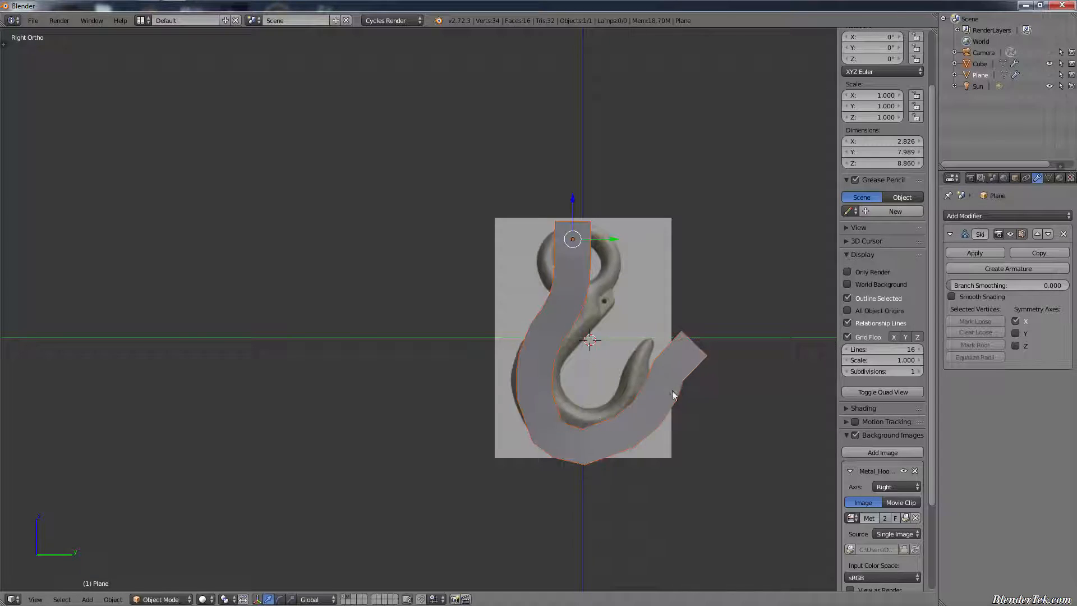
scroll(672, 390, up, 3)
scroll(673, 416, up, 1)
scroll(620, 419, down, 1)
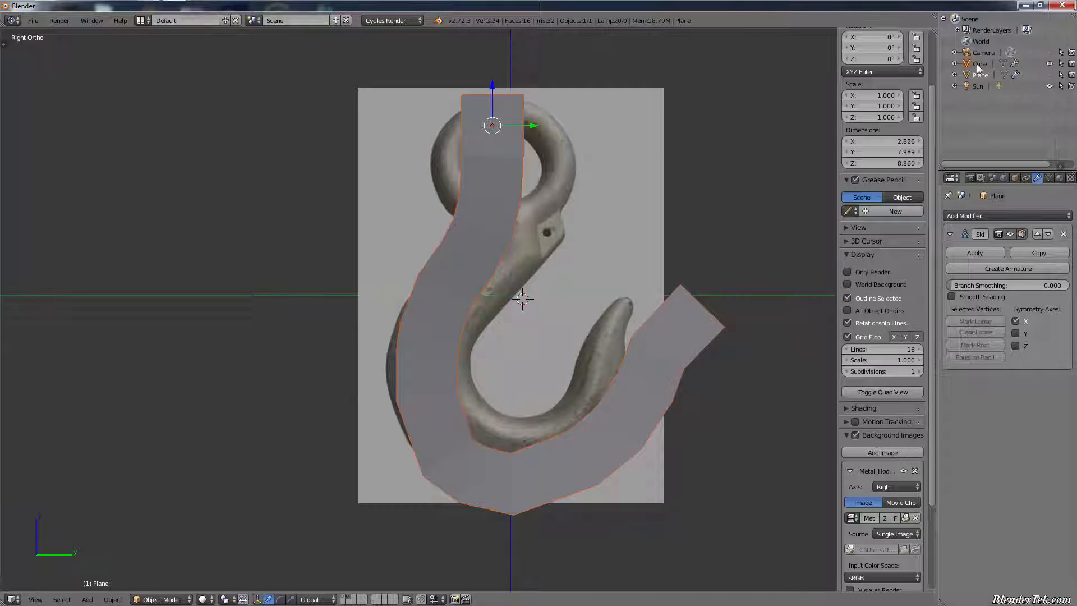
- Hide the Cube hook, return to the first layer and unhide the Plane hook to compare it with the reference photo in right view
click(1049, 74)
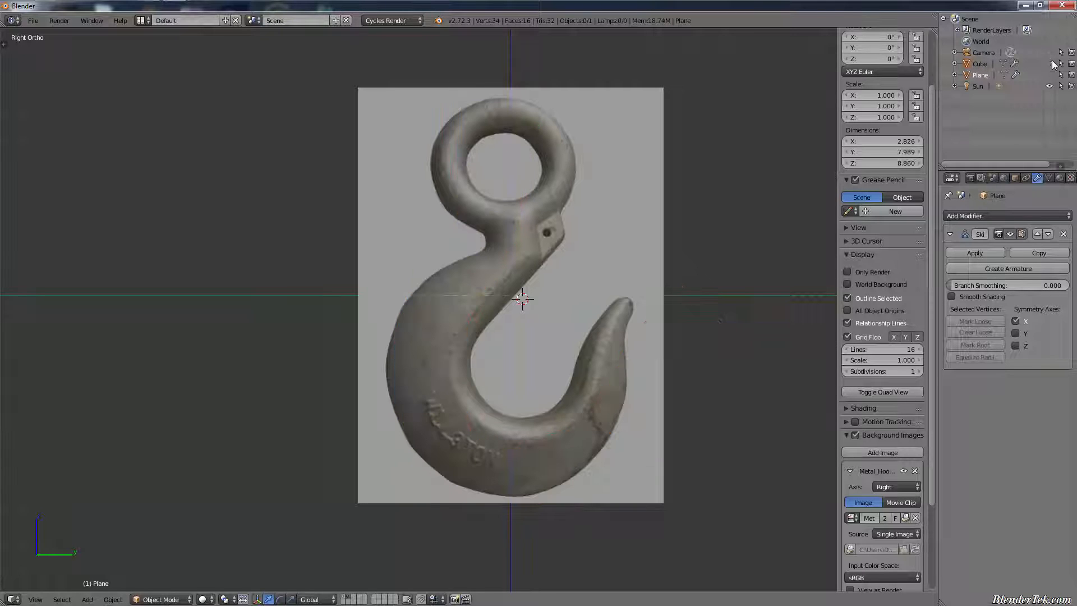
click(345, 599)
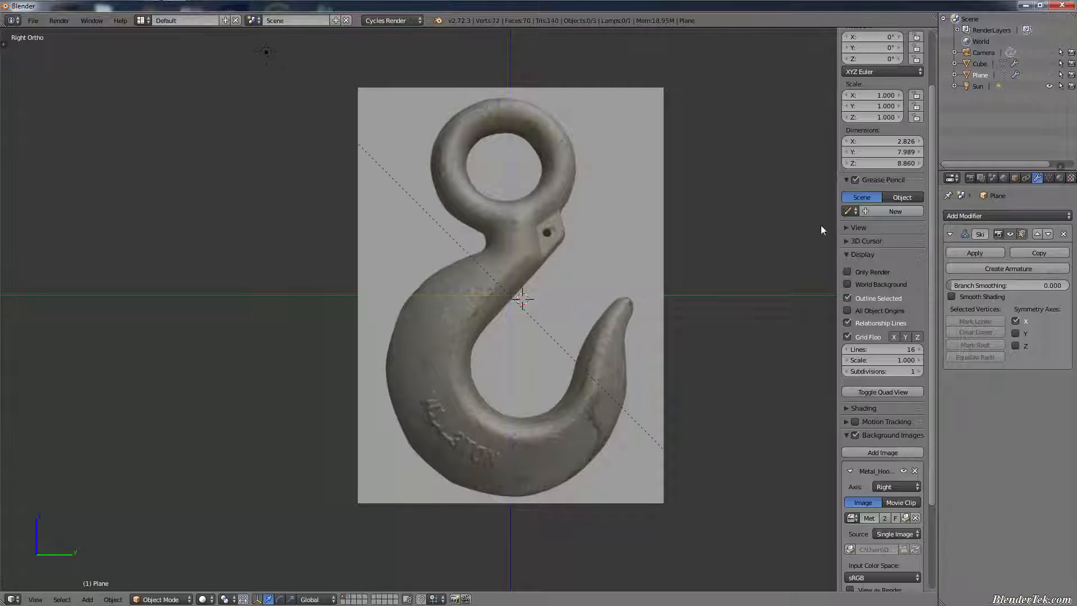
click(1050, 76)
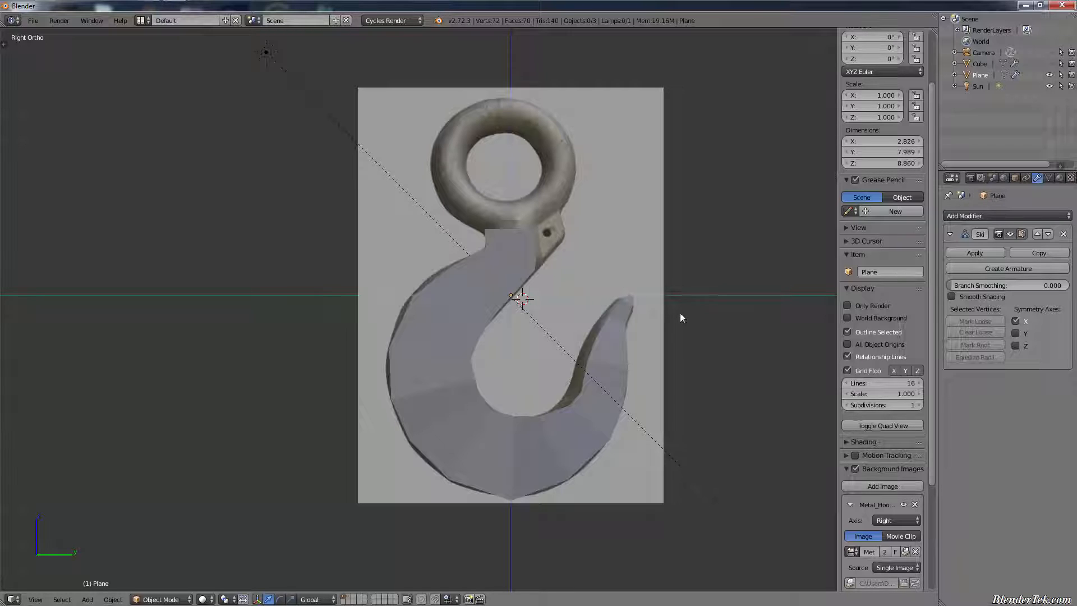
middle_drag(715, 251, 663, 285)
scroll(643, 301, up, 2)
key(KP_1)
key(KP_3)
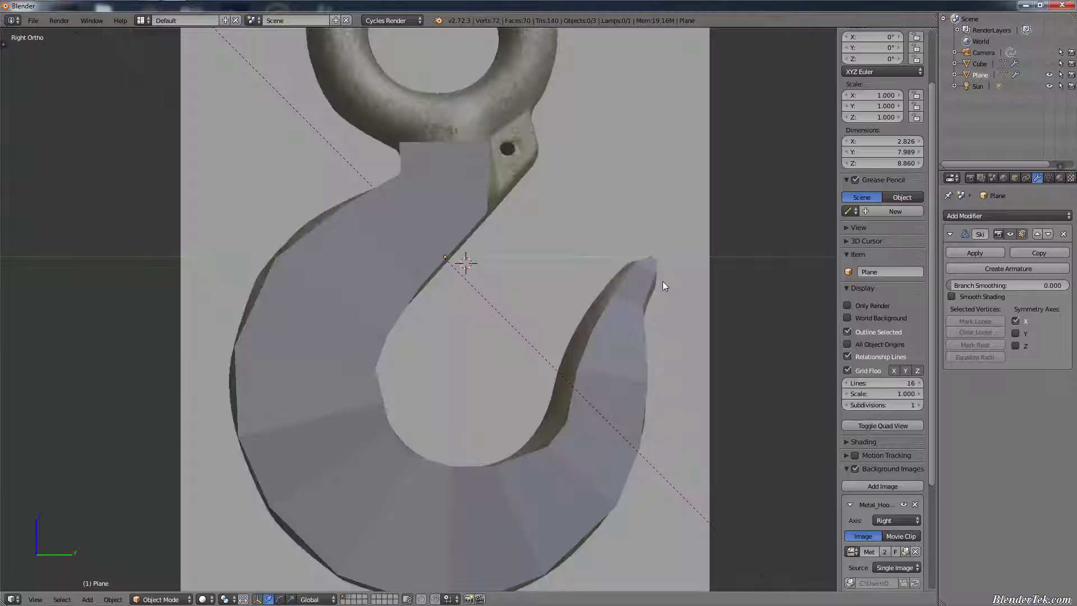
scroll(662, 281, down, 2)
shift+middle_drag(685, 266, 646, 290)
- Start the Screencast Keys display and hide the properties sidebar of the 3D view
scroll(910, 499, down, 6)
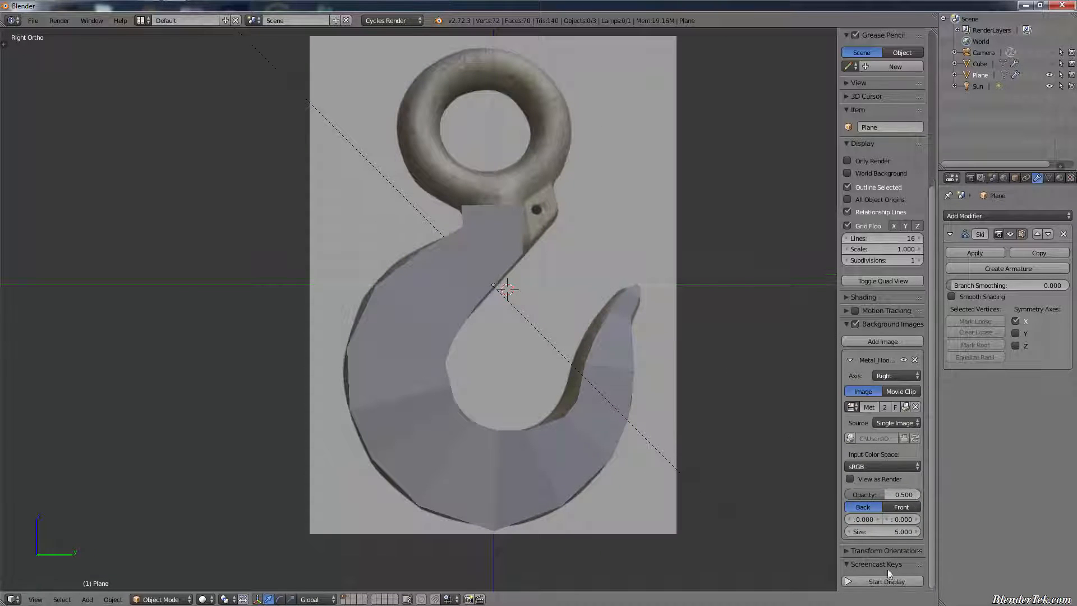
click(886, 581)
scroll(873, 371, down, 2)
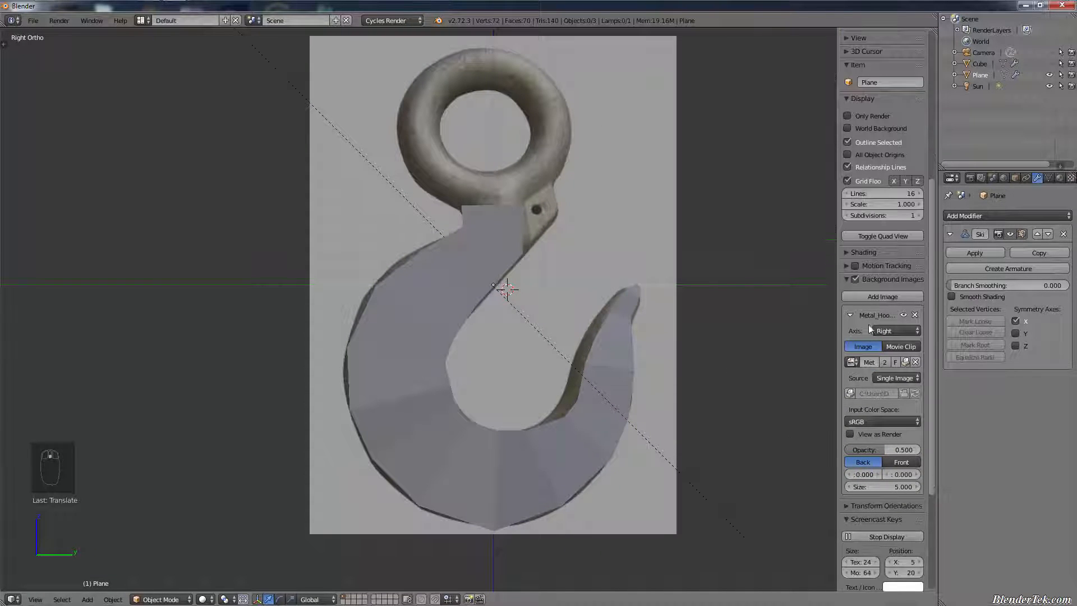
key(n)
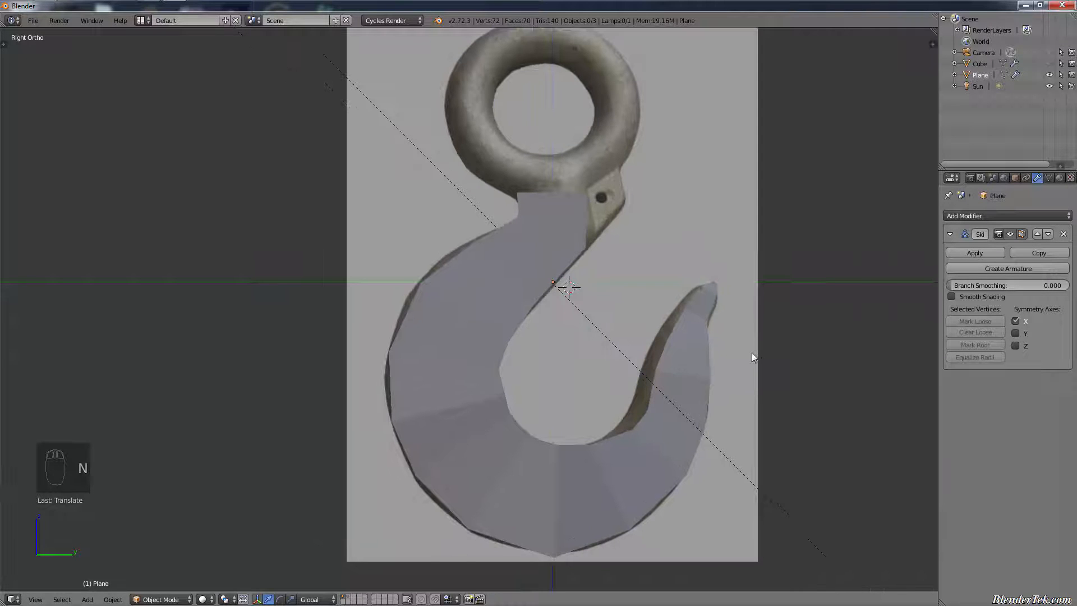
shift+middle_drag(717, 382, 694, 387)
scroll(696, 389, down, 2)
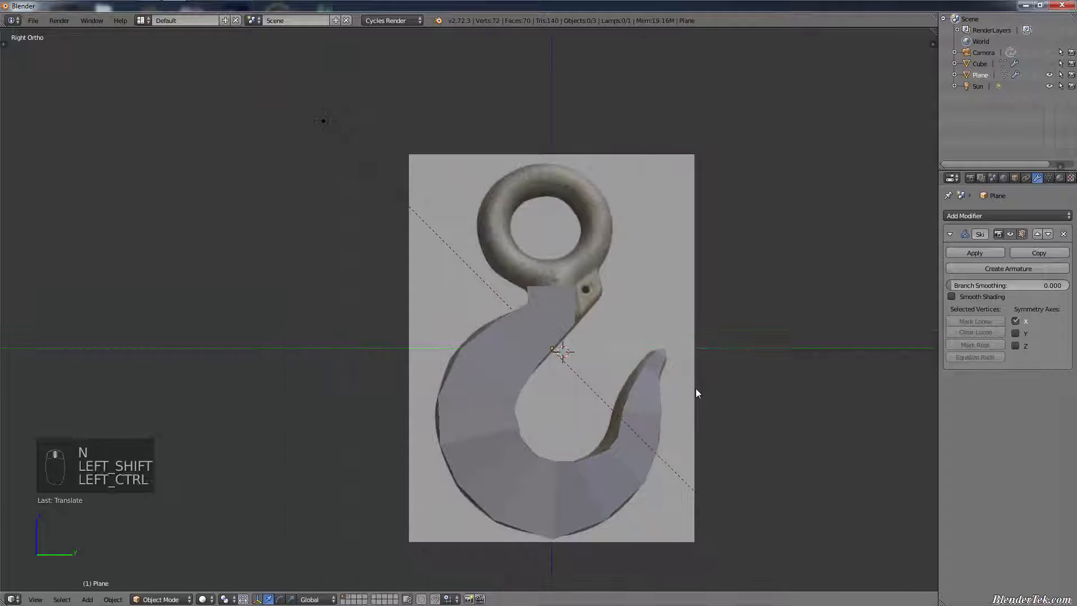
- Revert the scene to the Move to Layer entry in the undo history
key(ctrl+z)
key(ctrl+shift+z)
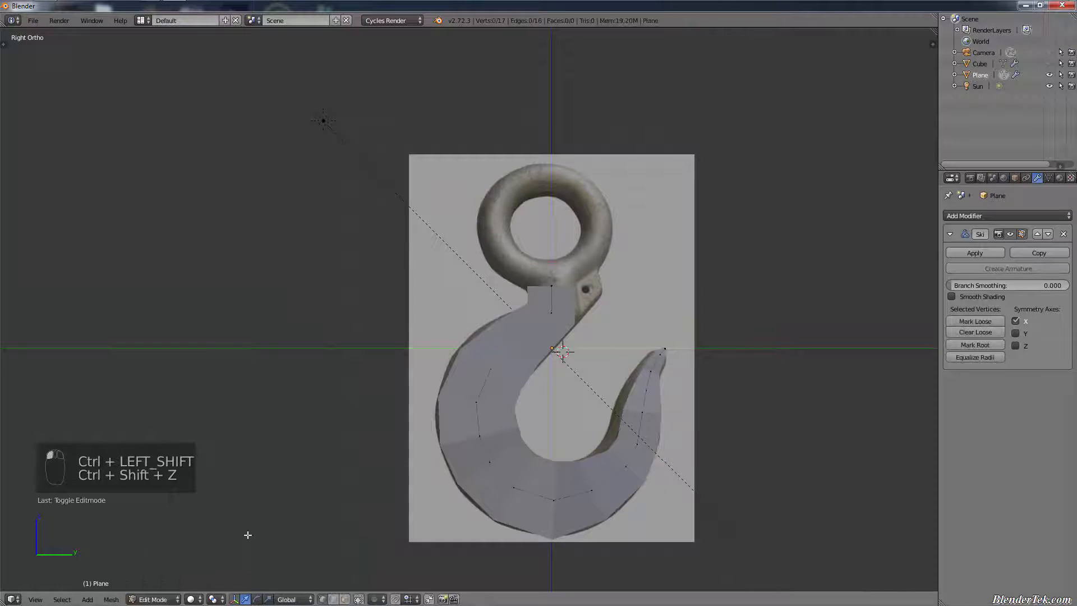
key(ctrl+alt+z)
click(269, 523)
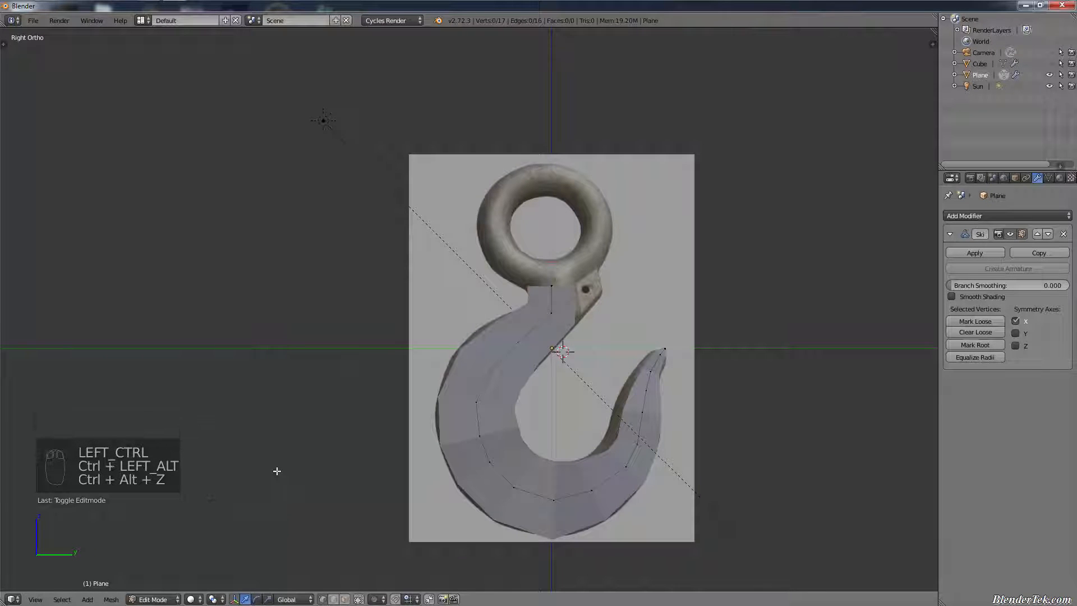
key(Tab)
key(ctrl+alt+z)
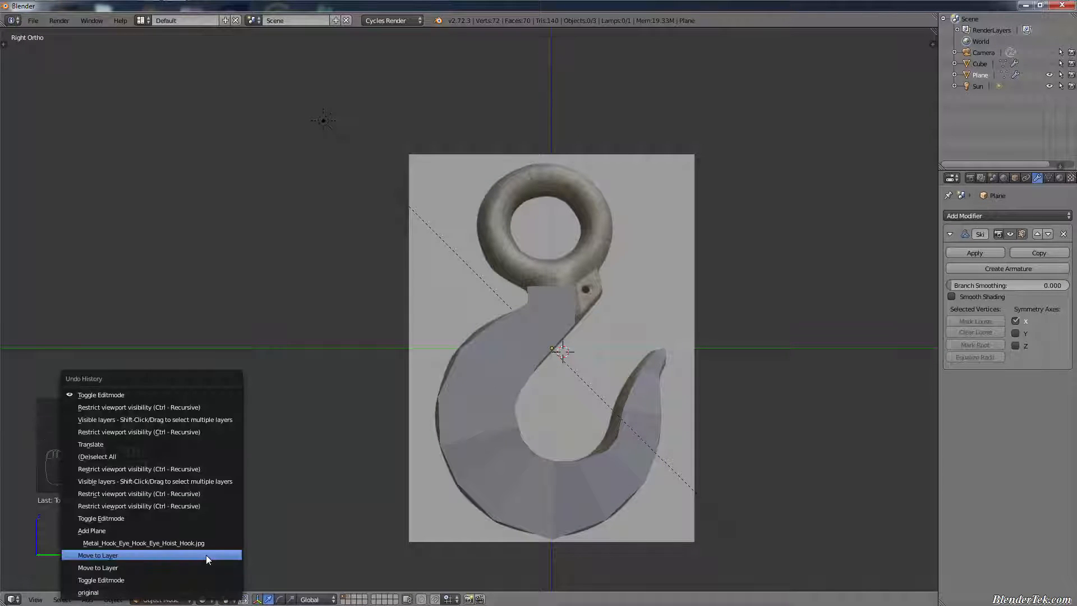
click(206, 554)
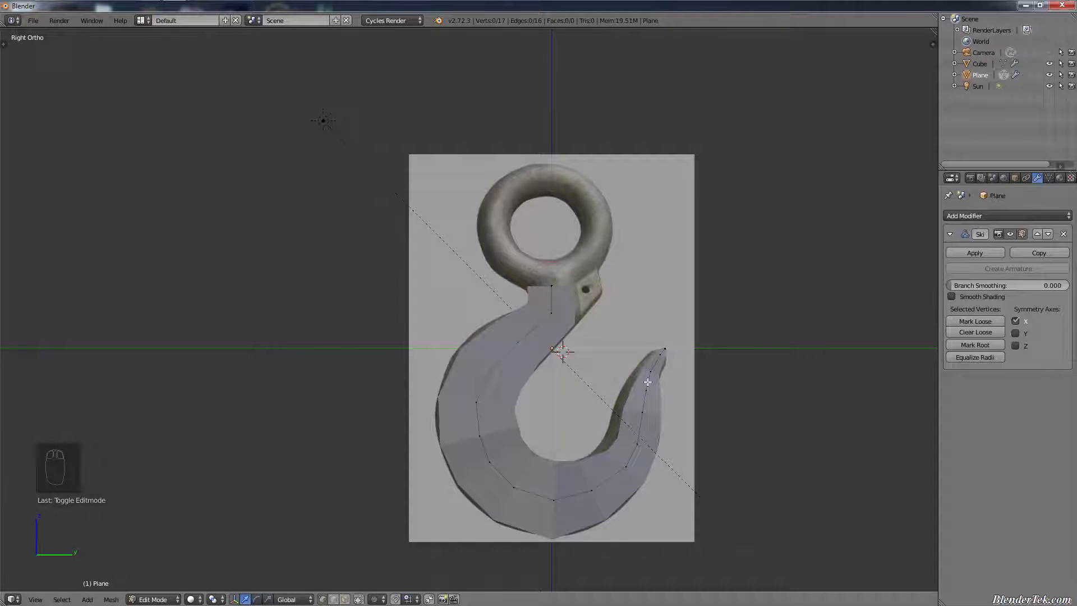
- Circle-select all of the Plane hook's skin vertices except the topmost one in Edit Mode and delete them
key(c)
mouse_move(645, 345)
mouse_down()
mouse_move(629, 361)
mouse_move(604, 463)
mouse_move(511, 483)
mouse_move(488, 370)
mouse_move(551, 330)
mouse_up()
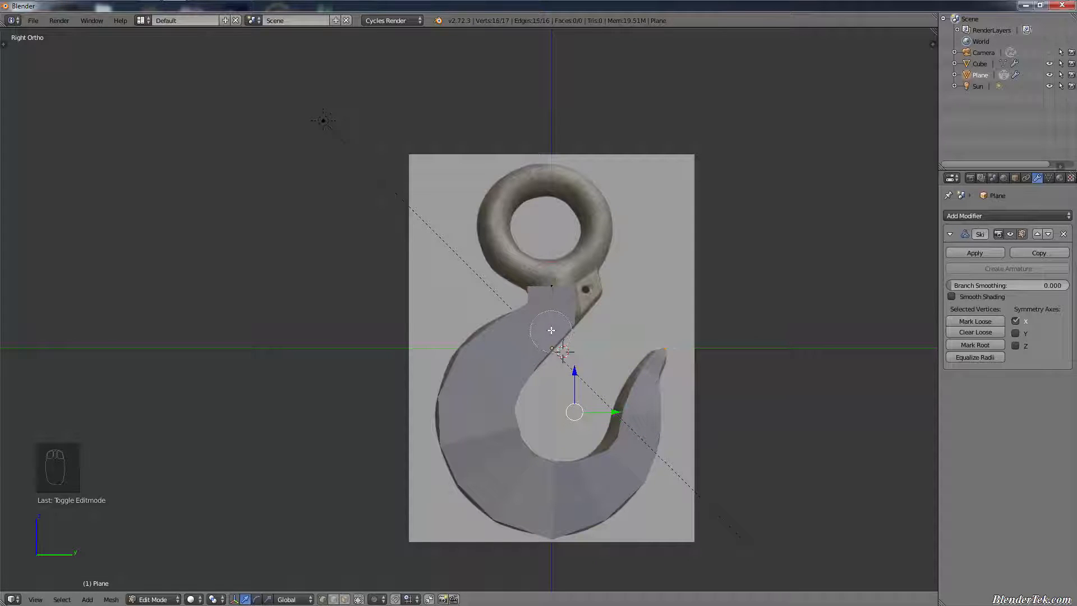
key(x)
click(545, 366)
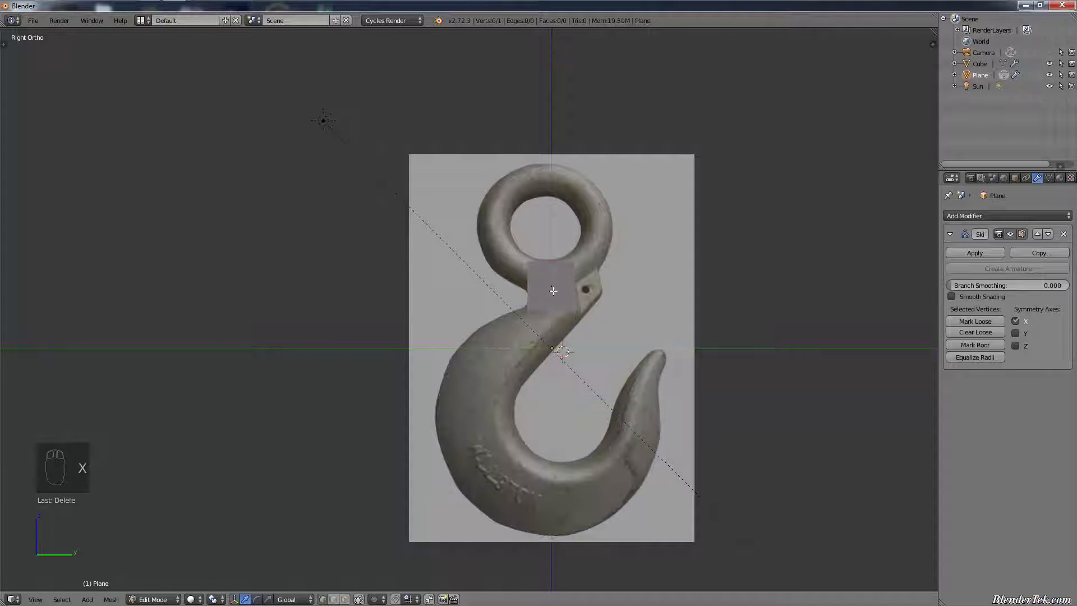
- Switch to wireframe and extrude the remaining vertex about 0.96 units straight down along the Z axis
right_click(554, 290)
scroll(561, 287, up, 4)
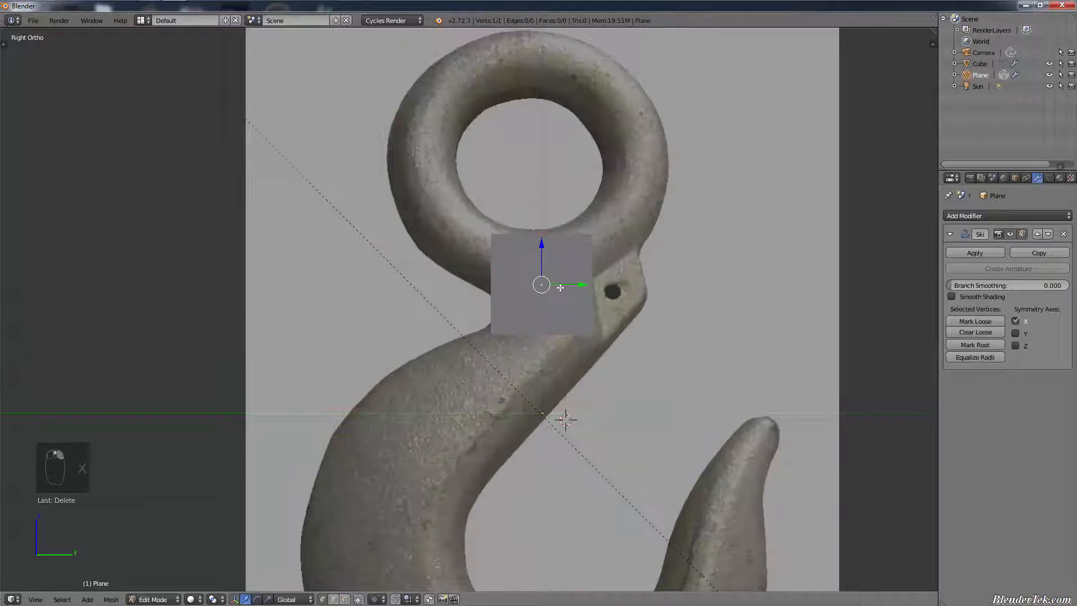
scroll(561, 287, down, 4)
key(z)
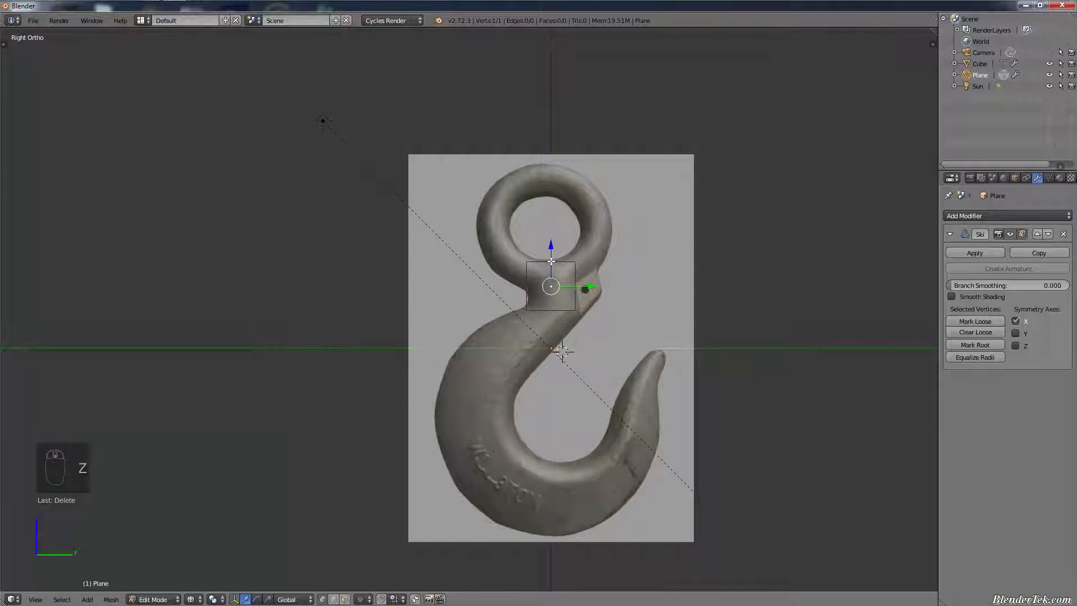
scroll(564, 336, up, 1)
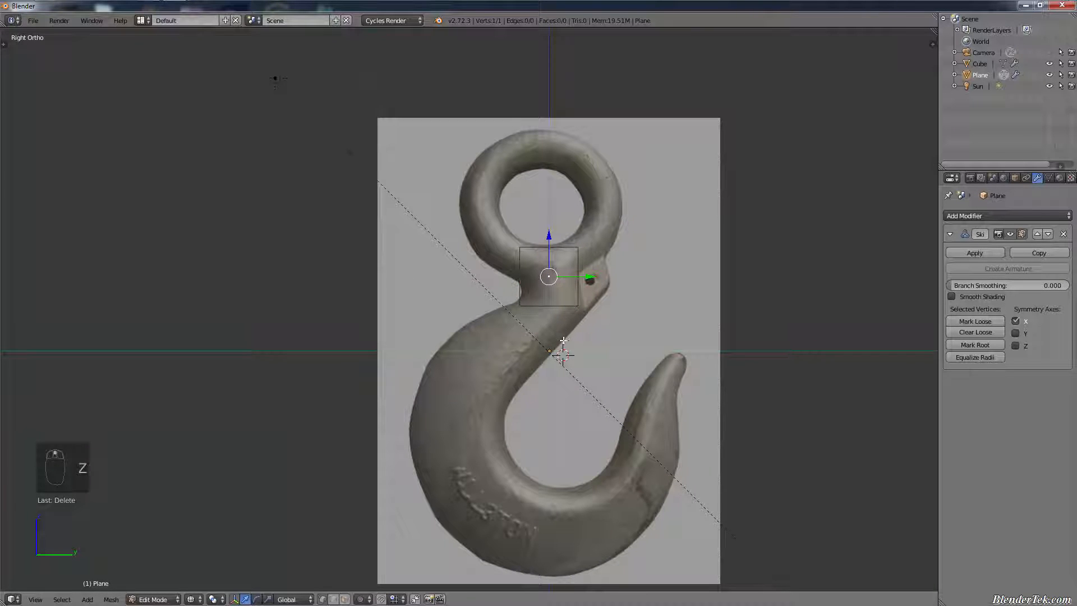
key(e)
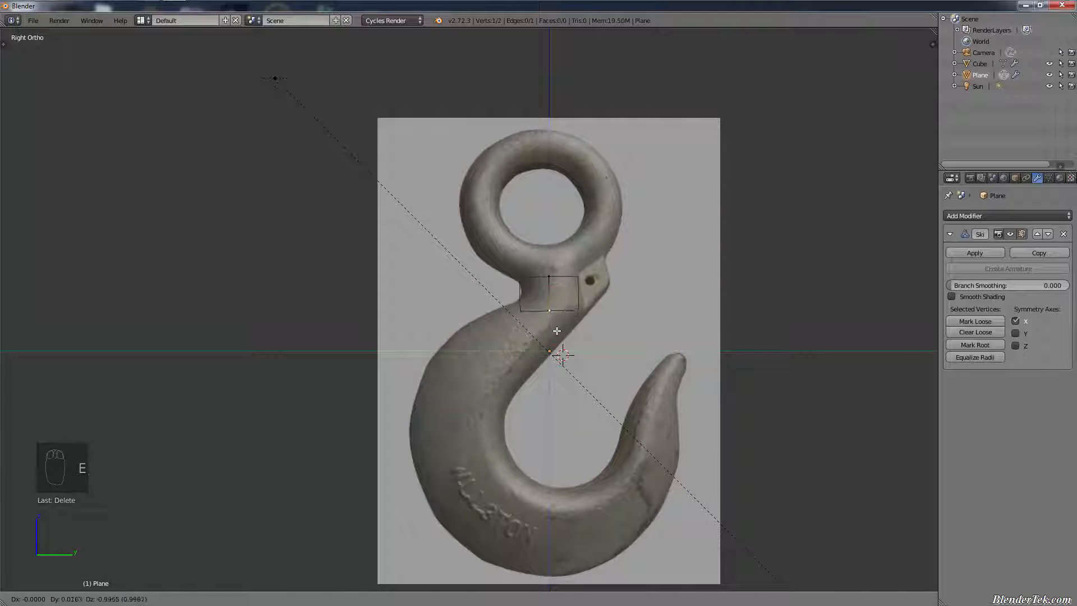
key(z)
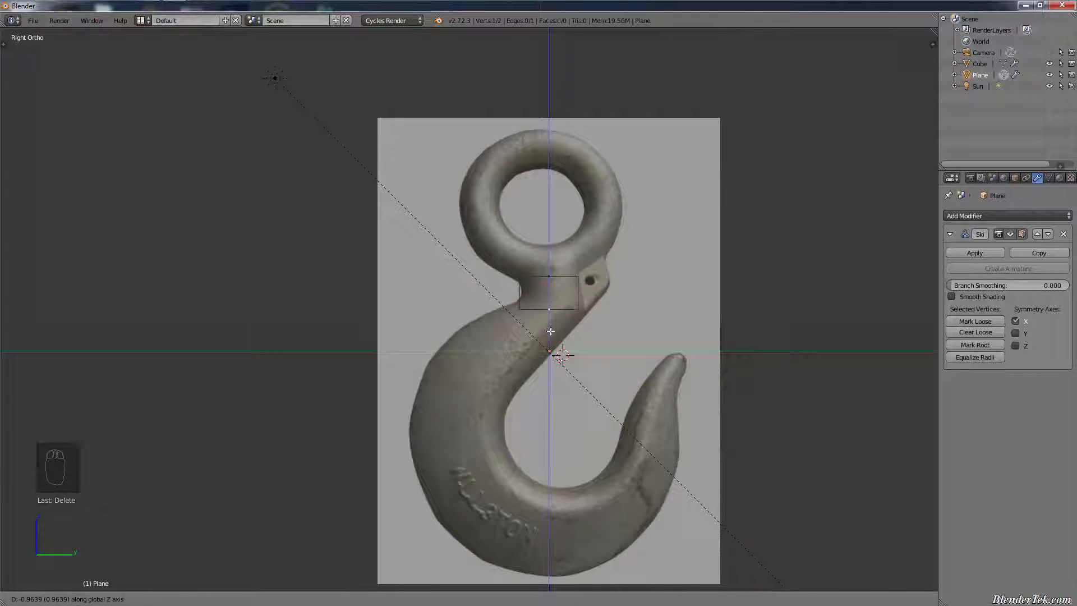
click(551, 332)
- Extrude five more vertices down the shank and around the back of the hook, following the centre of the reference photo
key(e)
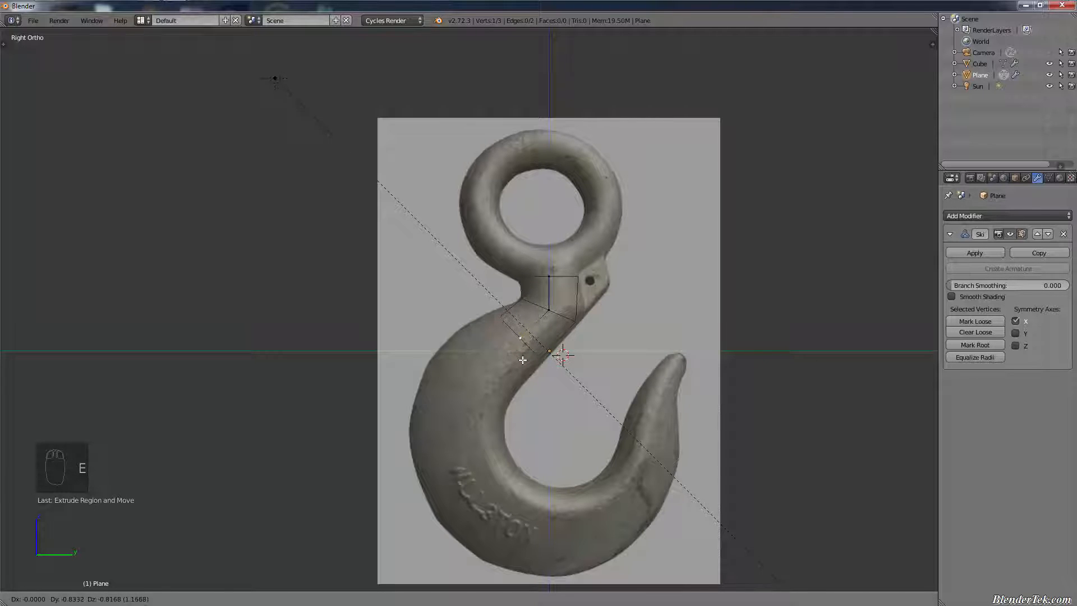
click(523, 360)
key(e)
click(481, 381)
key(e)
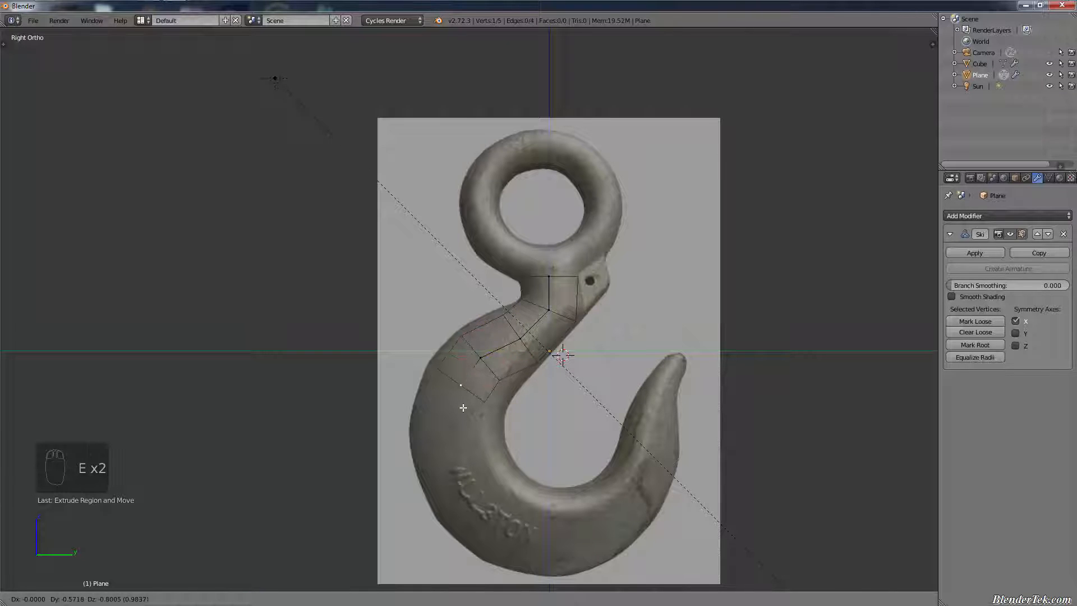
click(462, 413)
key(e)
click(454, 455)
key(e)
click(463, 490)
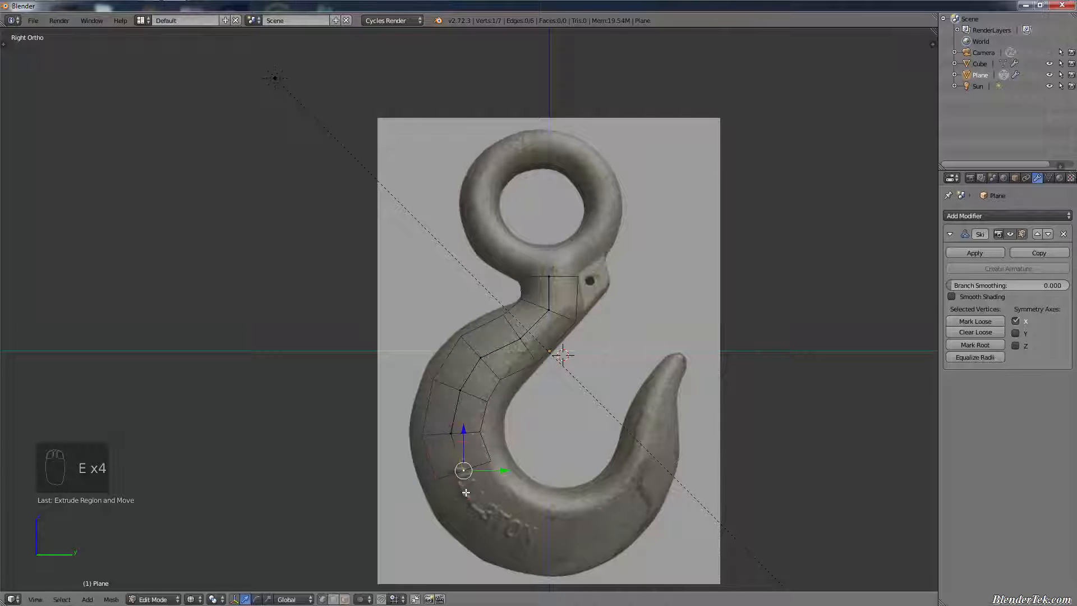
- Extrude four vertices around the hook's lower curve, following the centre of the reference photo
key(e)
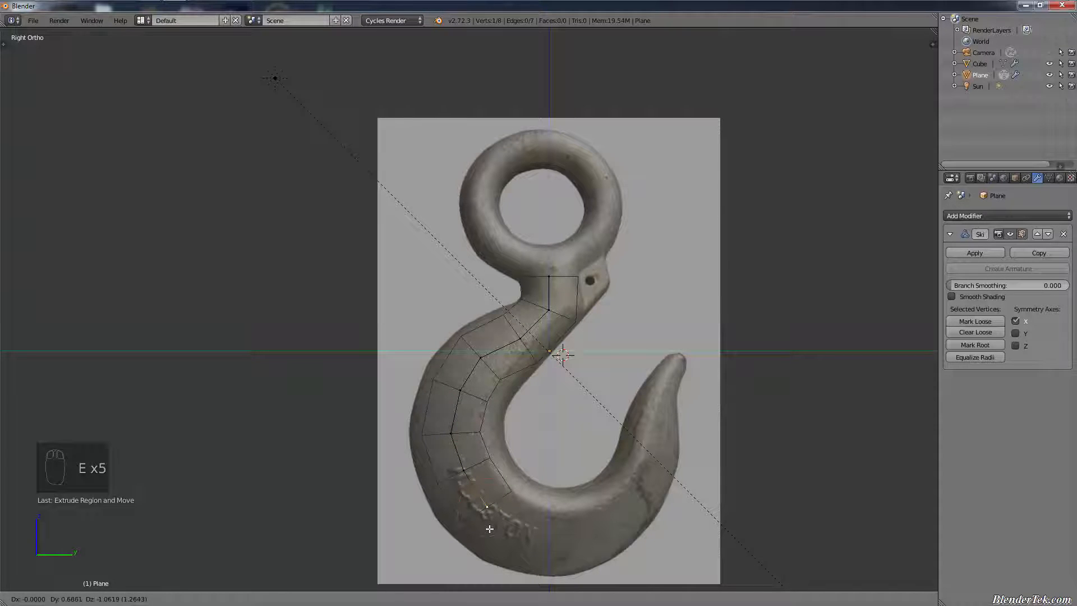
click(490, 521)
key(e)
click(535, 556)
key(e)
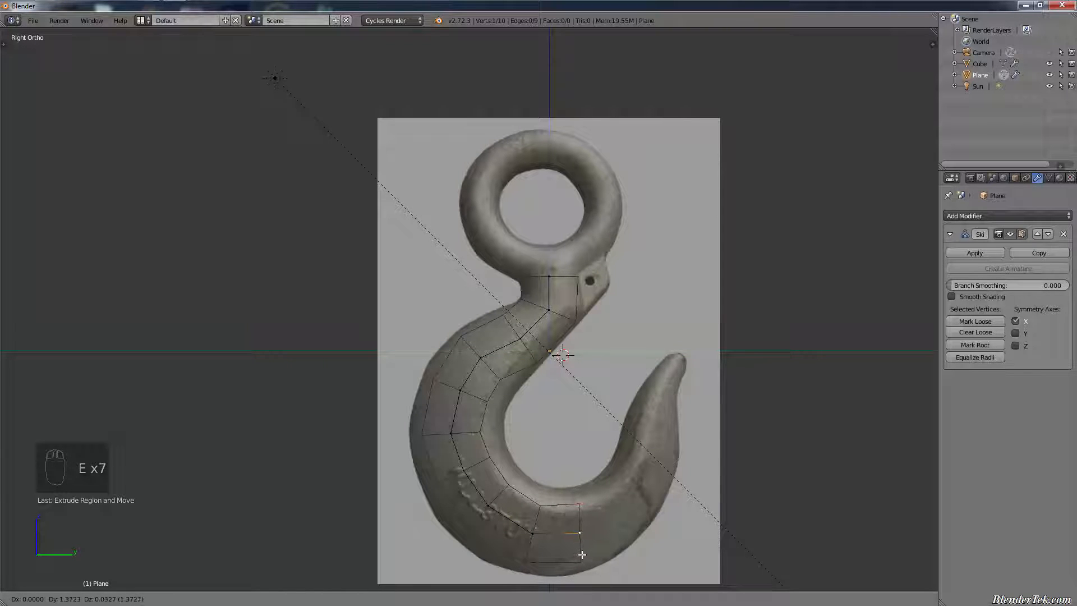
click(584, 555)
key(e)
click(614, 536)
- Extrude five vertices up the hook's free arm, ending just above its tip
key(e)
click(675, 489)
key(e)
click(673, 449)
key(e)
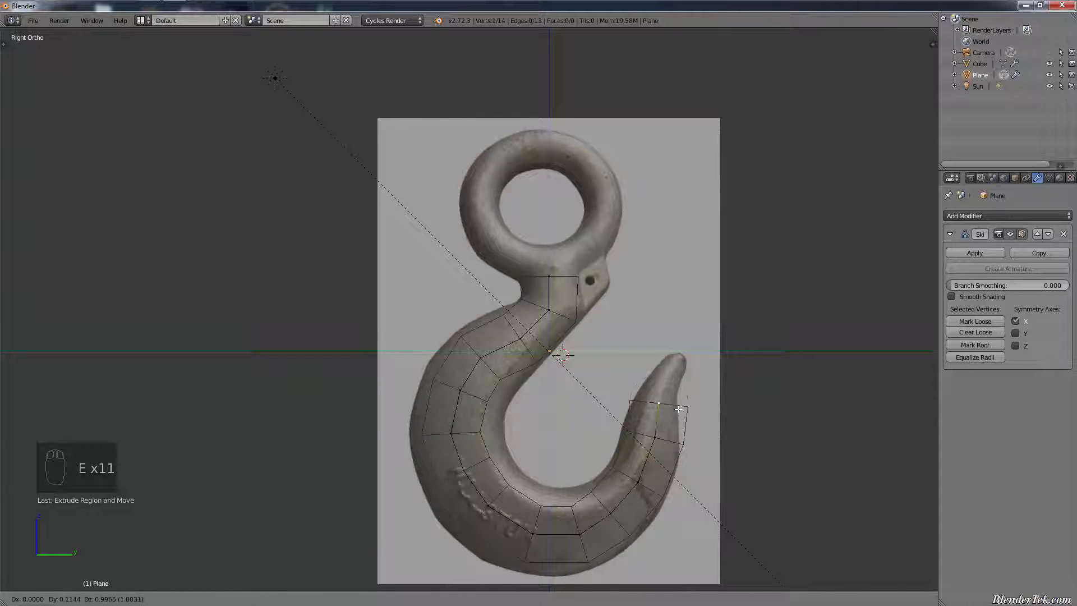
click(680, 405)
key(e)
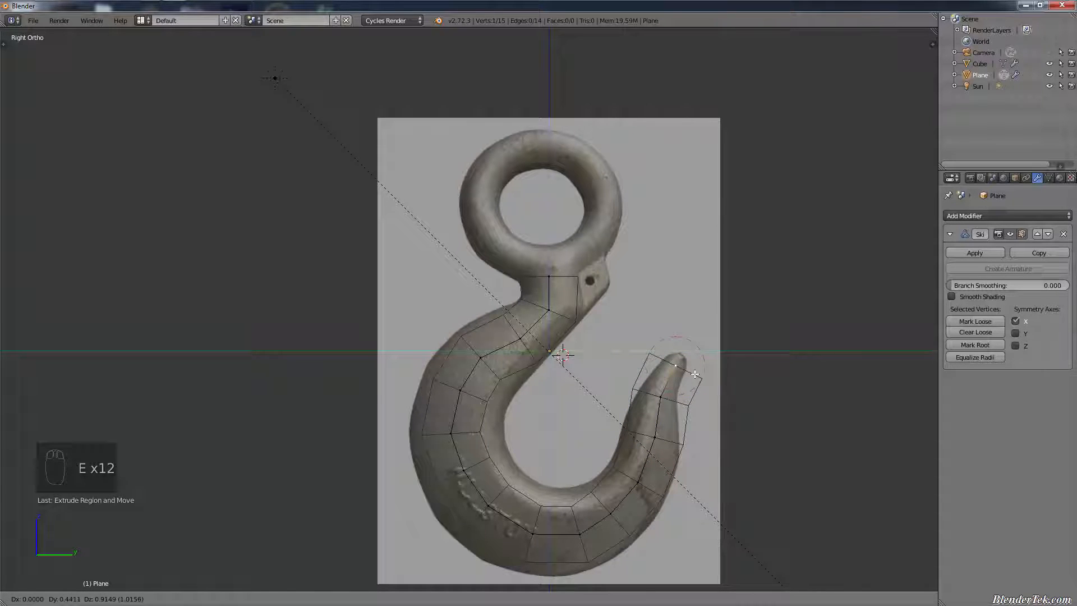
click(695, 374)
key(e)
click(686, 349)
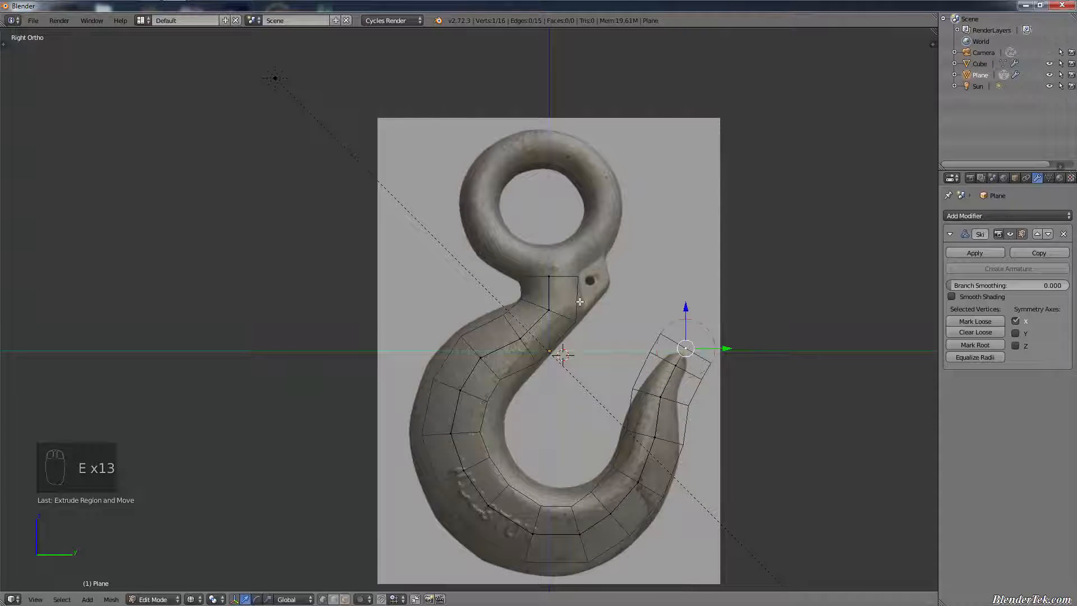
- Mark the hook's top vertex as the skin root and add a Subdivision Surface modifier in solid shading
right_click(548, 276)
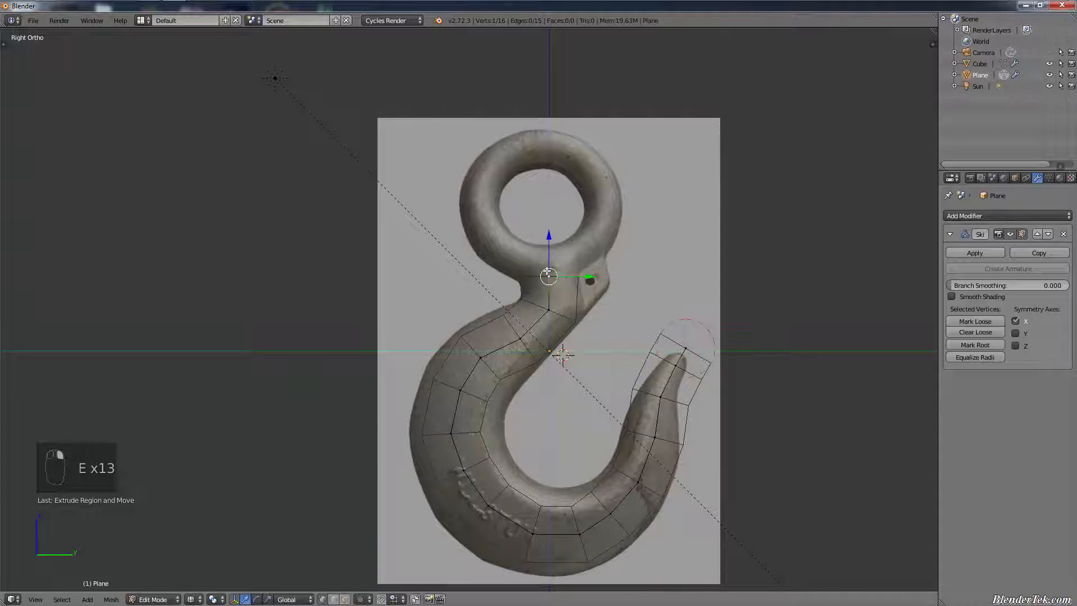
click(982, 346)
mouse_move(760, 301)
middle_down()
mouse_move(769, 308)
mouse_move(743, 335)
mouse_move(725, 317)
mouse_move(752, 204)
mouse_move(652, 288)
mouse_move(692, 331)
mouse_move(630, 414)
mouse_move(697, 339)
mouse_move(733, 326)
middle_up()
key(z)
click(1042, 218)
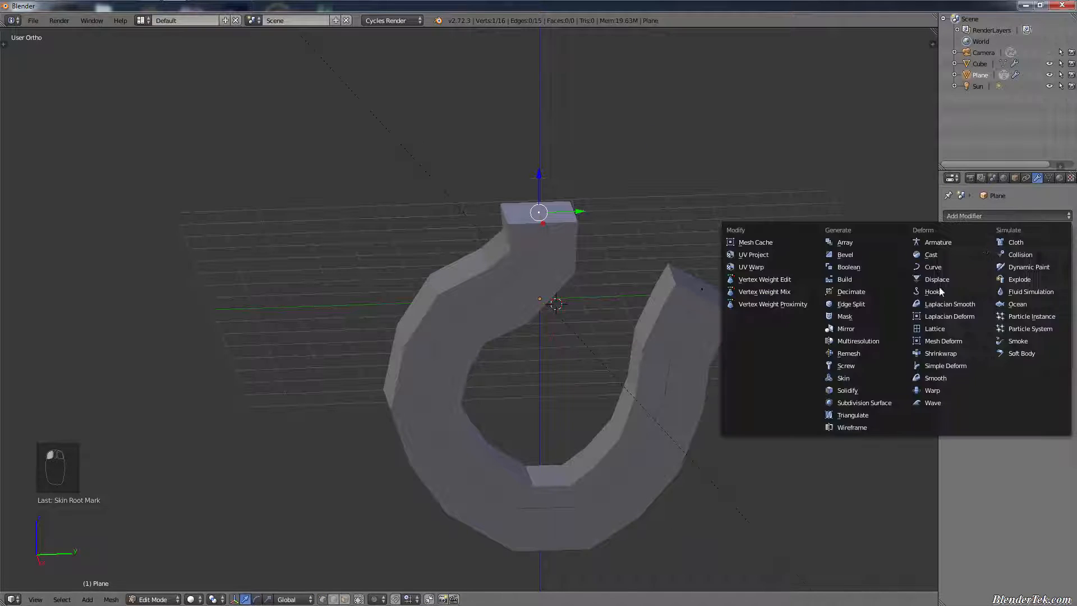
click(863, 402)
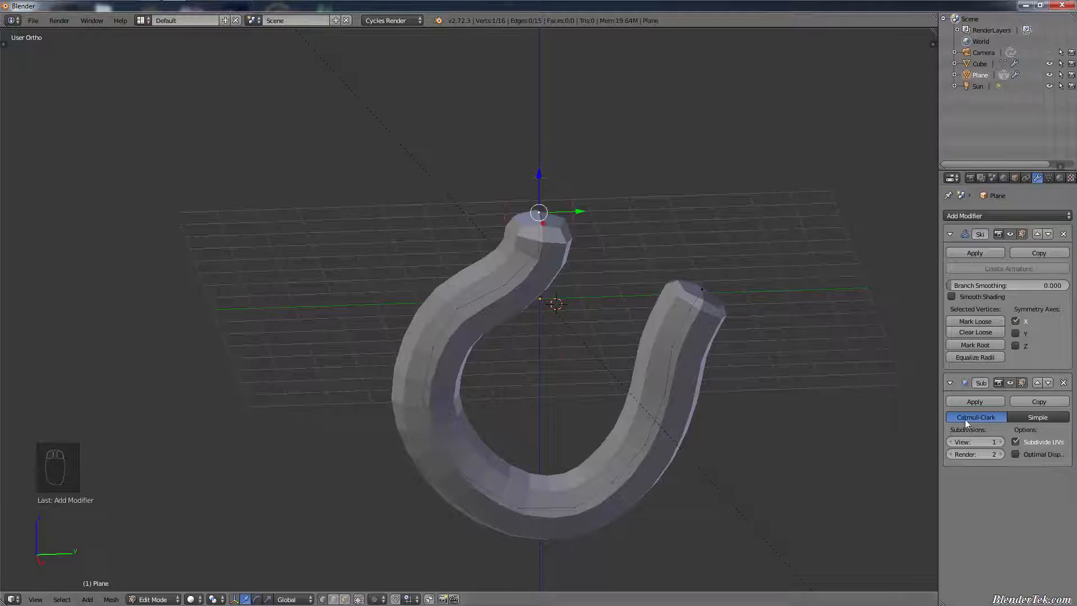
- Set the Subdivision Surface view level to 0 and select the second vertex from the top in a right-side wireframe view
middle_drag(839, 385, 885, 374)
click(951, 442)
key(KP_3)
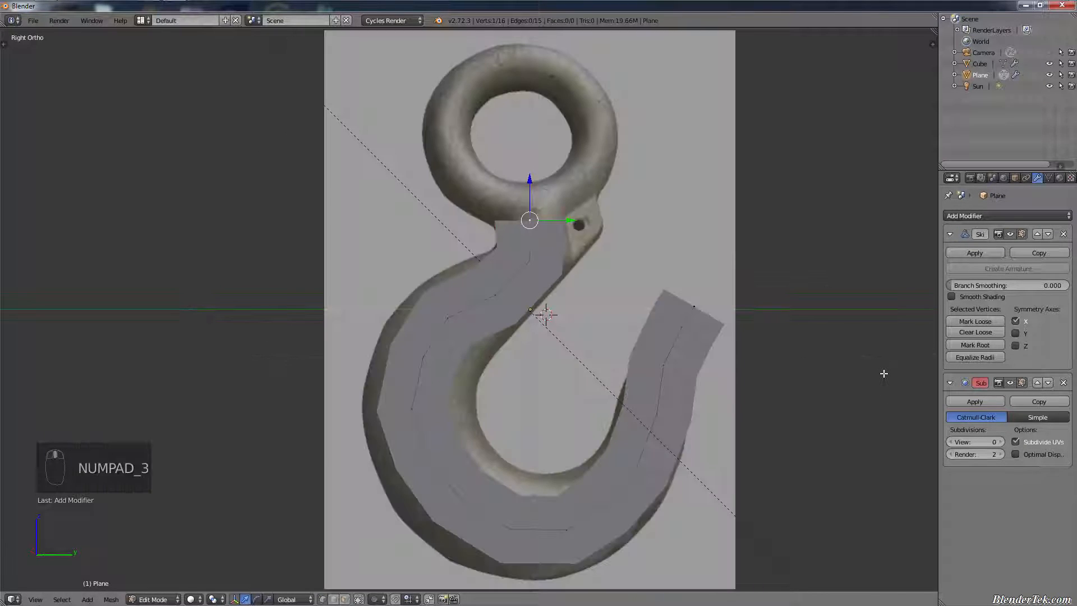
scroll(549, 342, up, 1)
key(z)
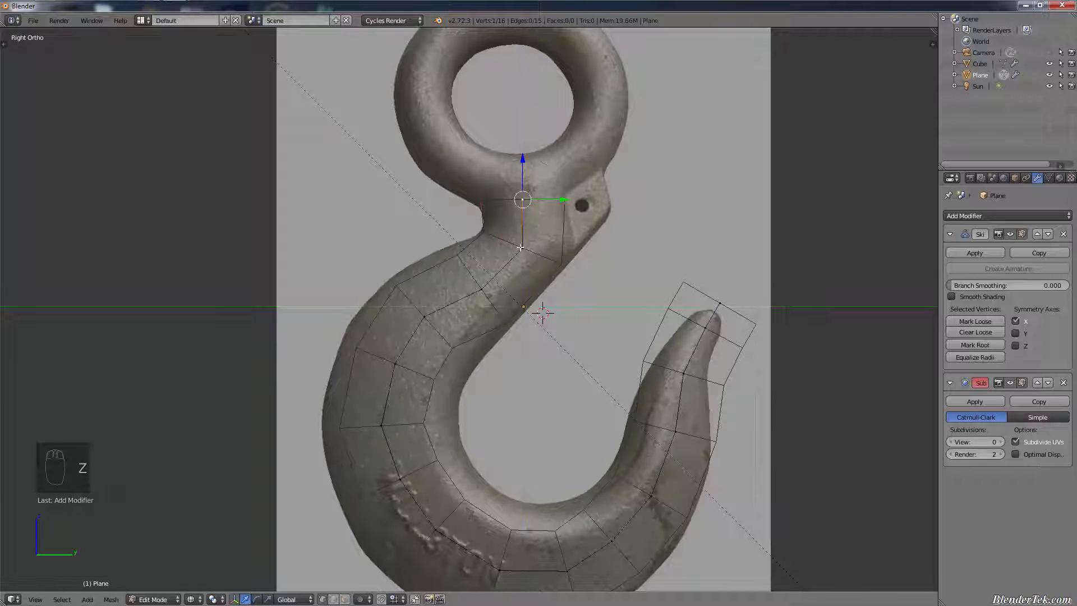
right_click(522, 247)
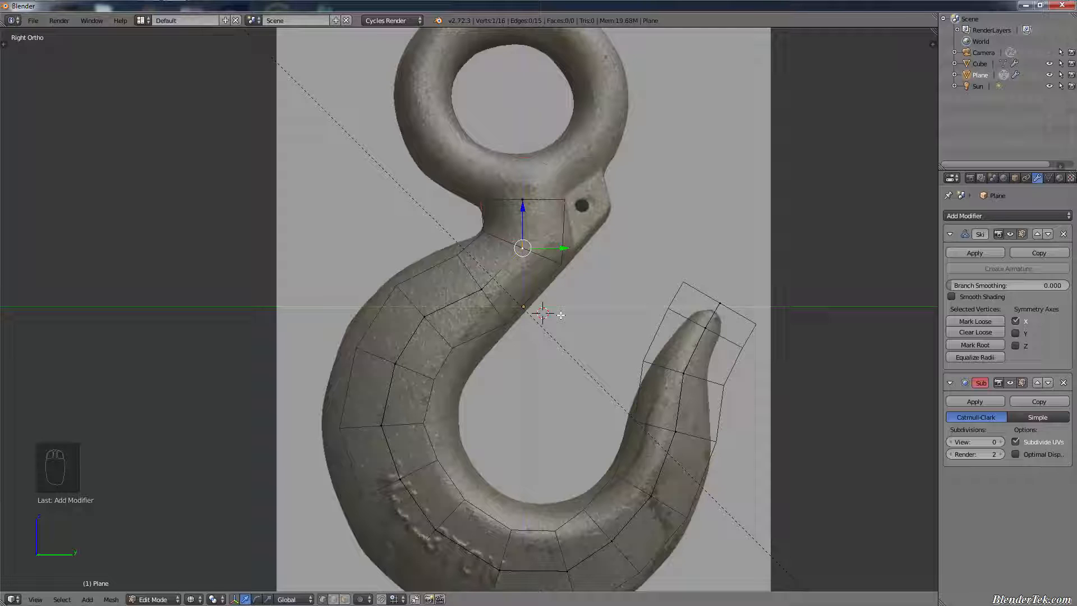
- Try resizing the skin at the second vertex uniformly and along the X and Z axes in a perspective-angled solid view
middle_drag(660, 199, 611, 308)
key(ctrl+a)
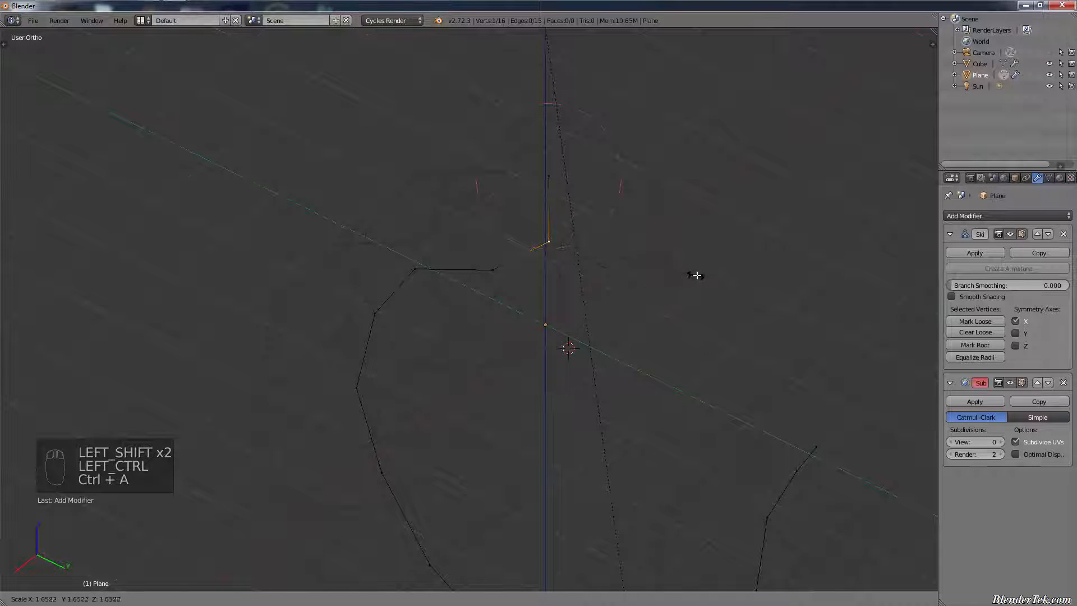
click(648, 269)
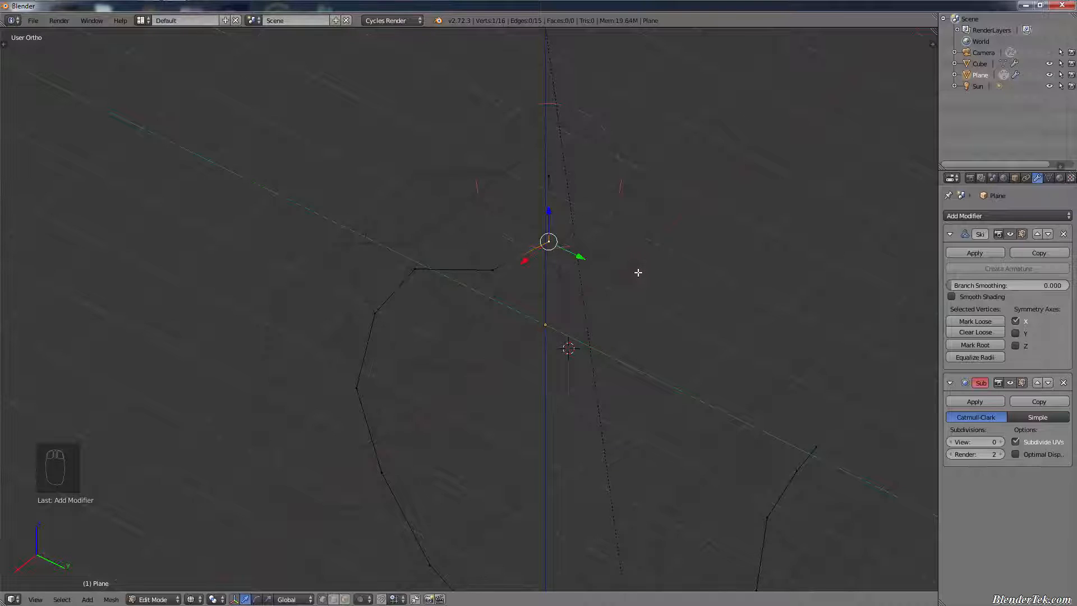
key(z)
key(ctrl+a)
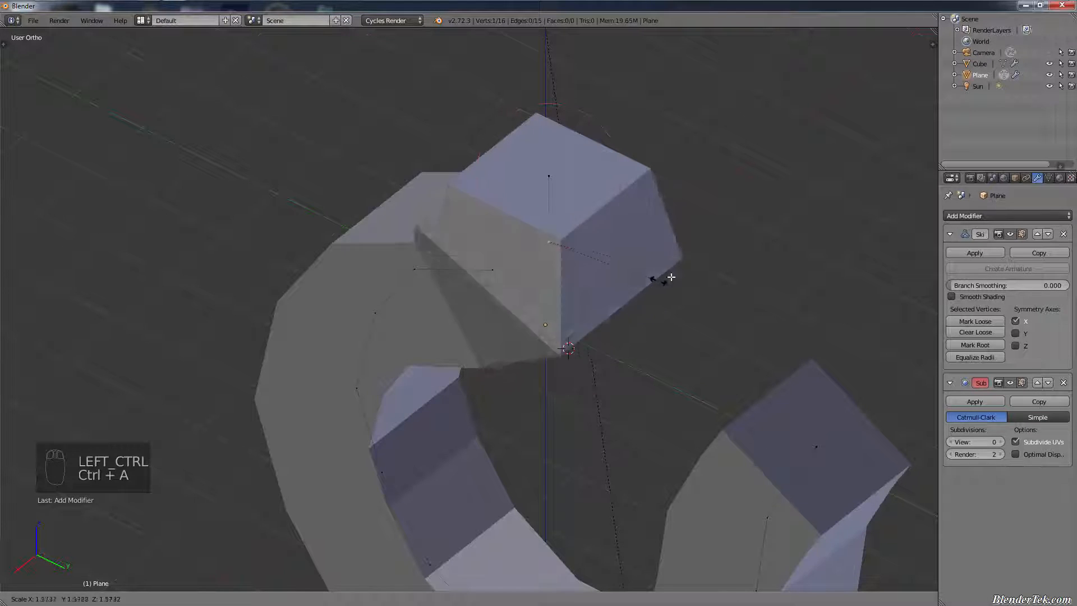
click(642, 280)
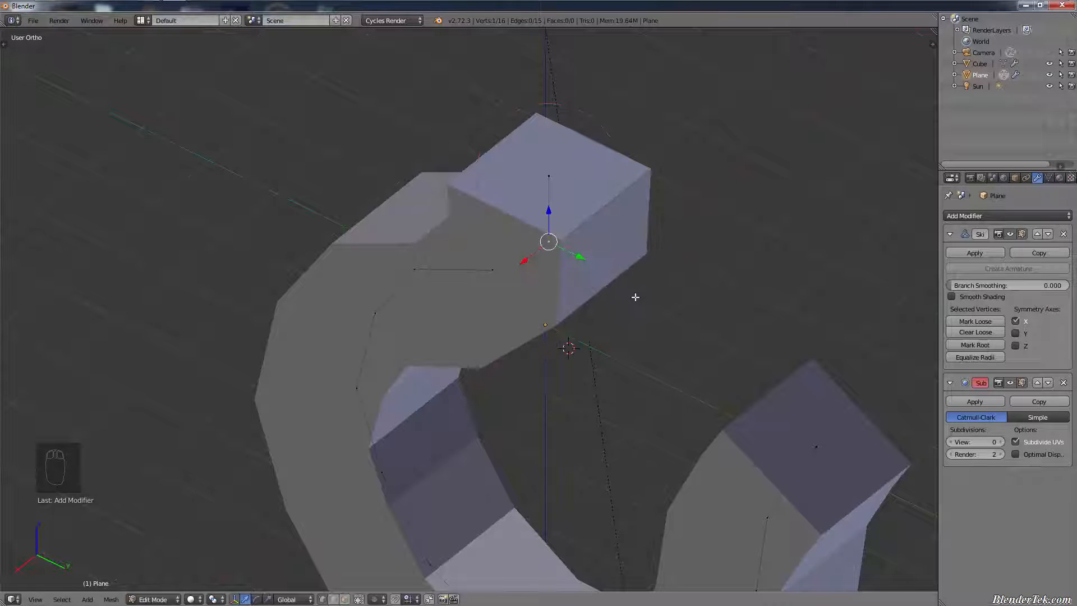
key(ctrl+a)
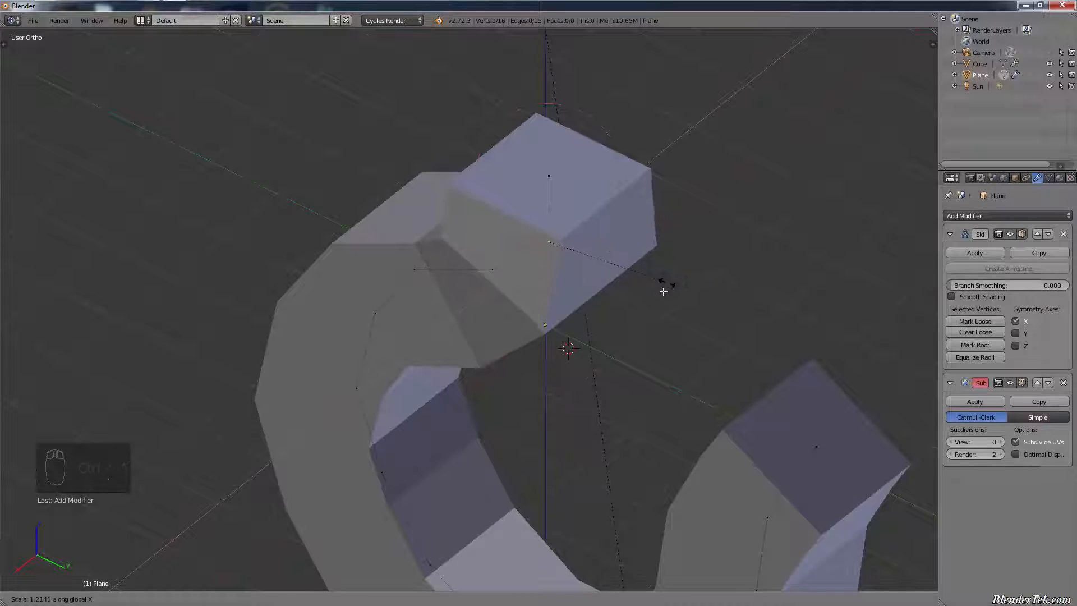
key(z)
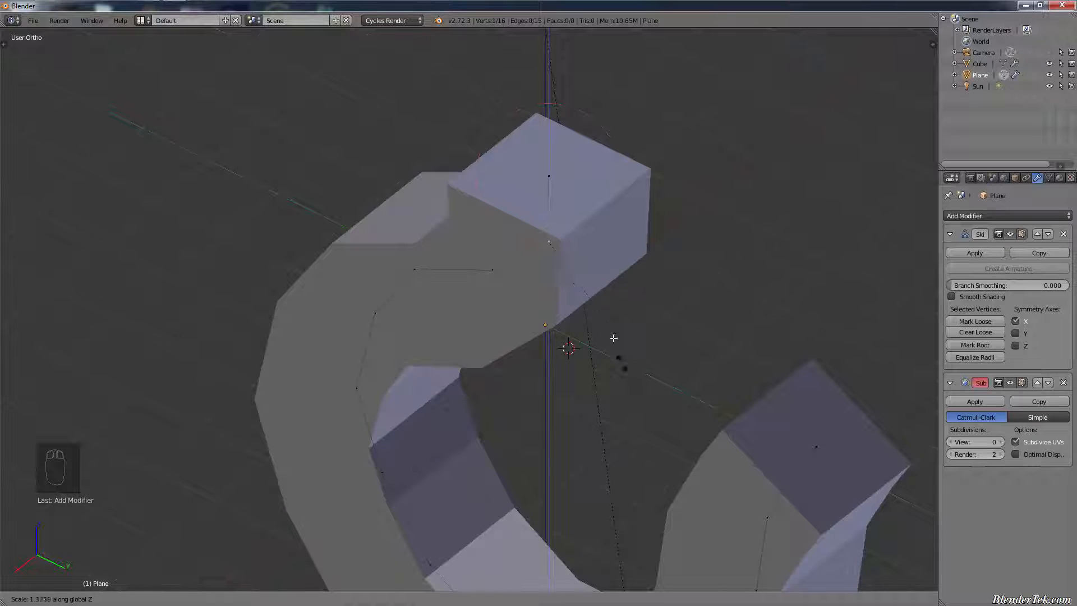
click(614, 337)
- Resize the skin at the second vertex to match the shank's width in the right-side reference photo, shown in wireframe
key(KP_3)
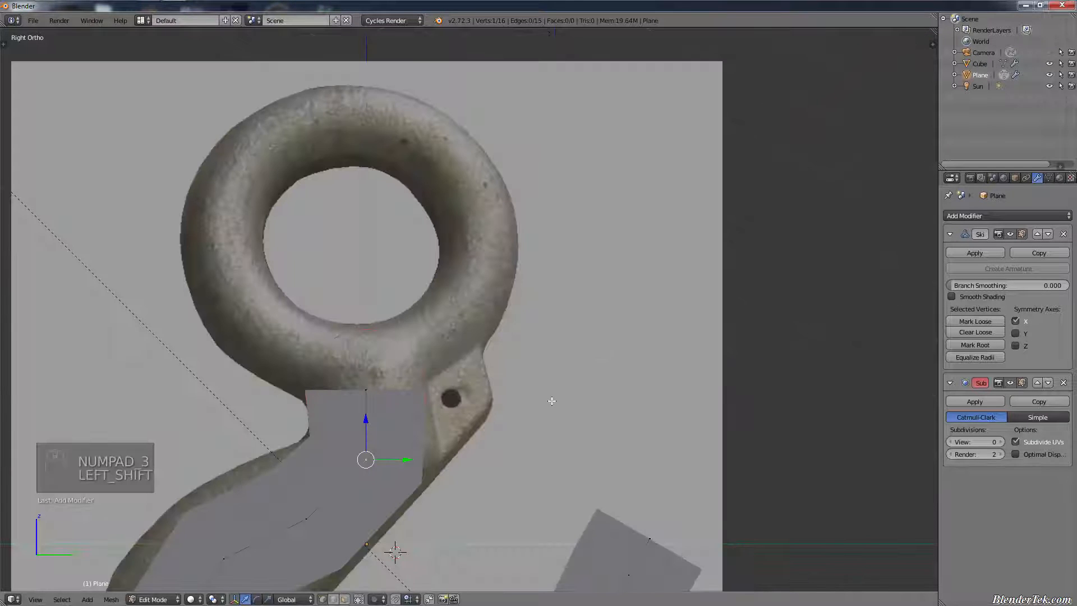
shift+middle_drag(552, 400, 698, 116)
key(z)
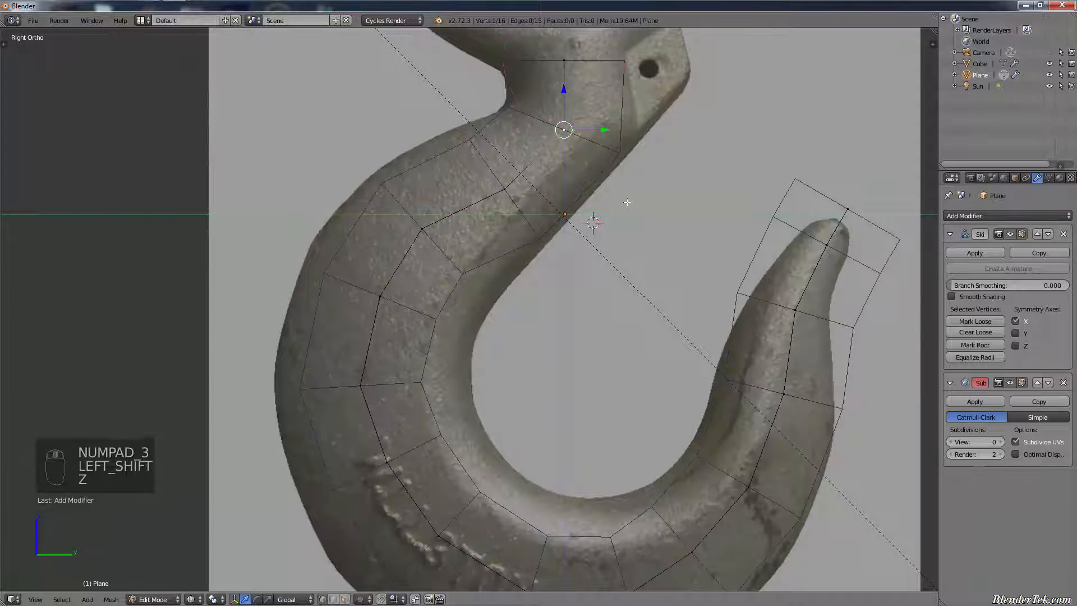
shift+middle_drag(552, 105, 514, 215)
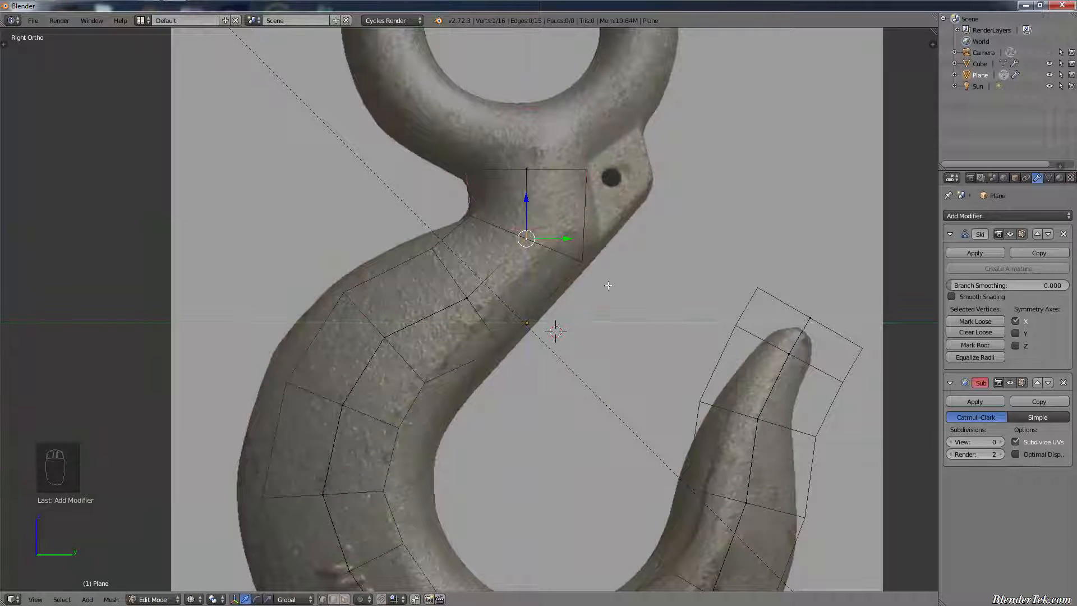
key(ctrl+a)
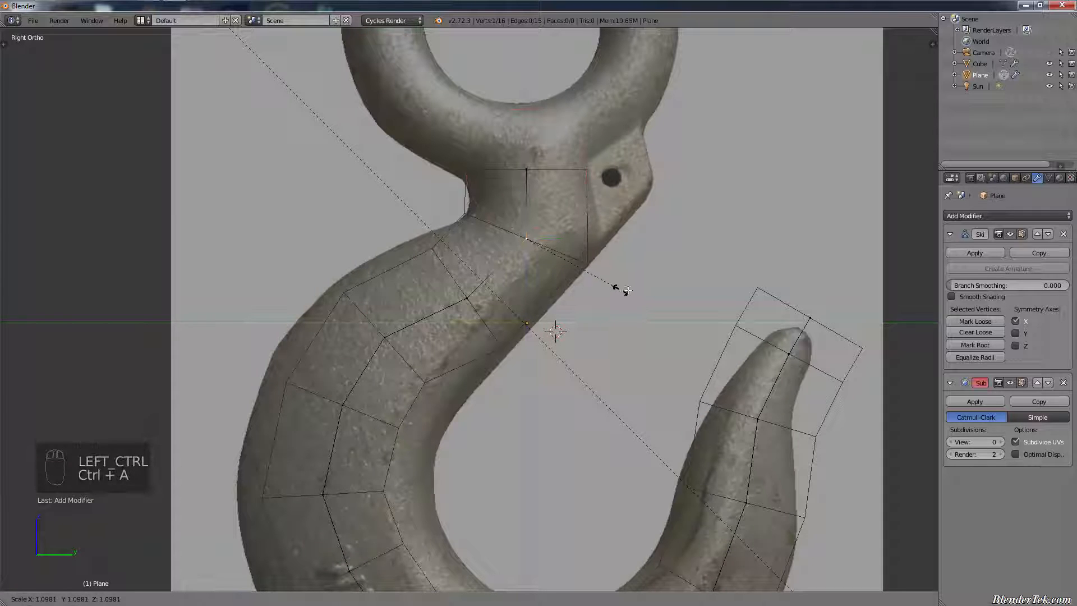
click(616, 289)
- Resize the skin at the third vertex from the top and move the vertex so its section spans the photographed shank
right_click(466, 298)
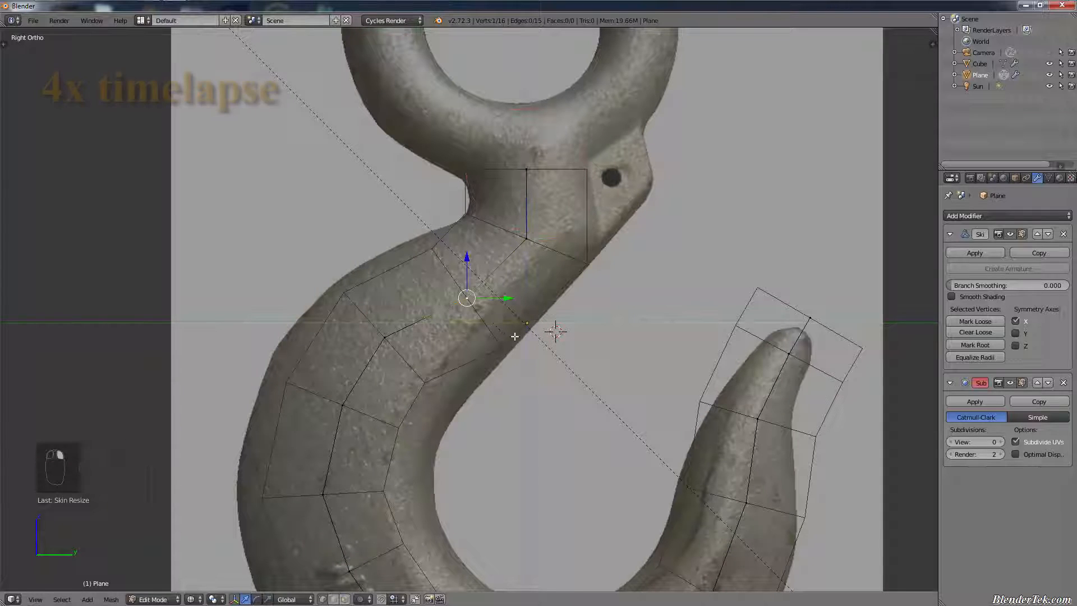
key(ctrl+a)
click(538, 367)
key(g)
click(535, 366)
shift+middle_drag(563, 404, 604, 365)
scroll(454, 386, down, 1)
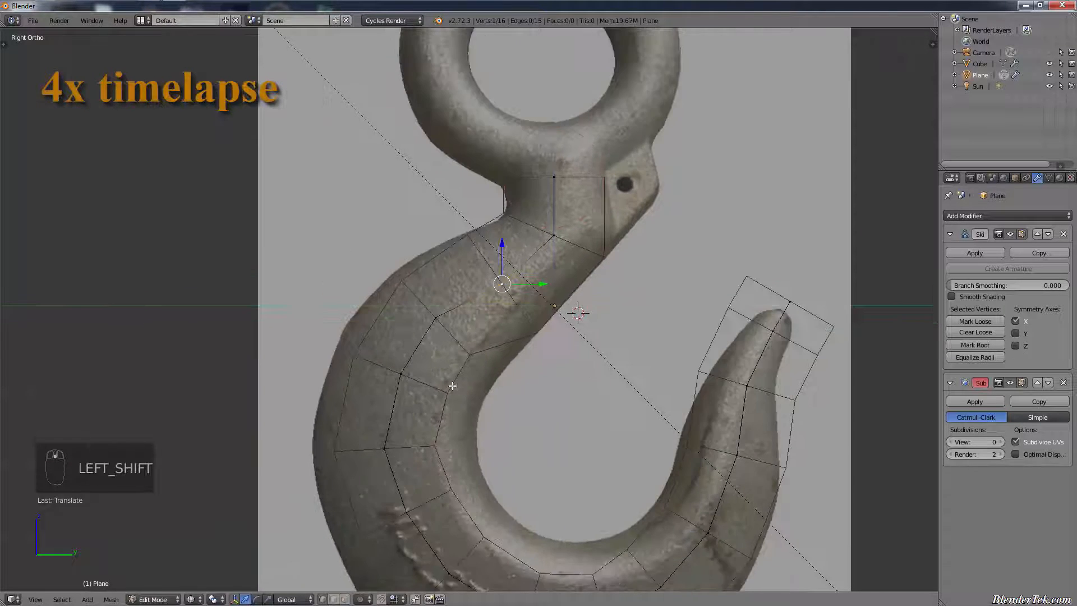
- Enlarge the skin at the fourth vertex from the top and move the vertex to fit the photographed hook's outline
right_click(436, 318)
key(ctrl+a)
click(586, 442)
key(g)
click(589, 458)
- Enlarge the skin at the fifth vertex on the hook's back and reposition it until its section meets both photographed edges
right_click(401, 374)
key(ctrl+a)
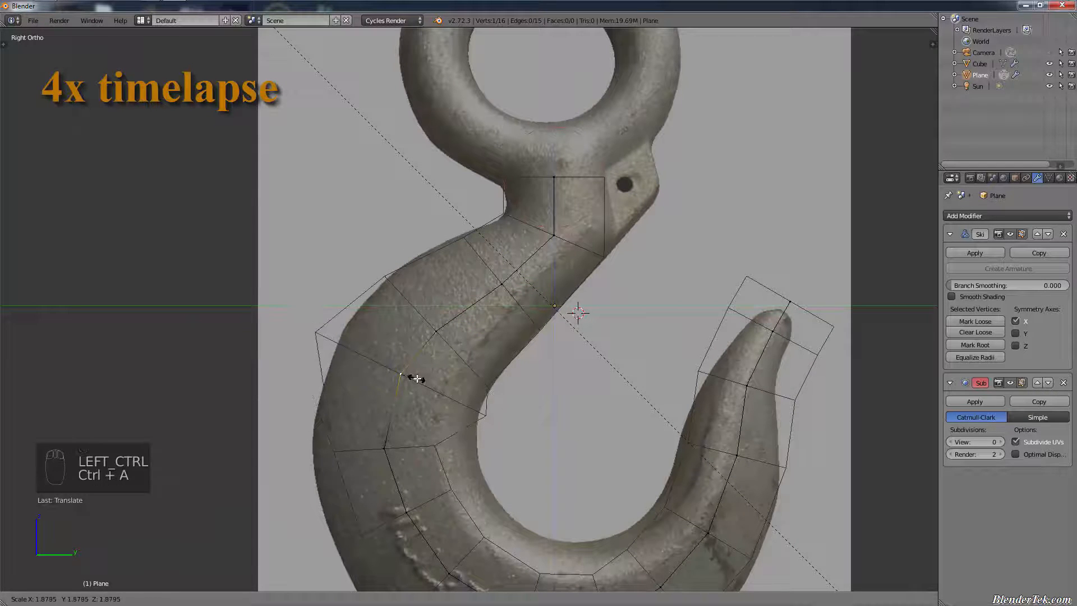
click(414, 377)
key(g)
click(419, 388)
key(ctrl+a)
click(421, 389)
- Enlarge the skin at the sixth vertex, at the hook's rearmost point, and move it inward to fit the photo's outline
shift+middle_drag(552, 453, 573, 284)
right_click(405, 281)
key(ctrl+a)
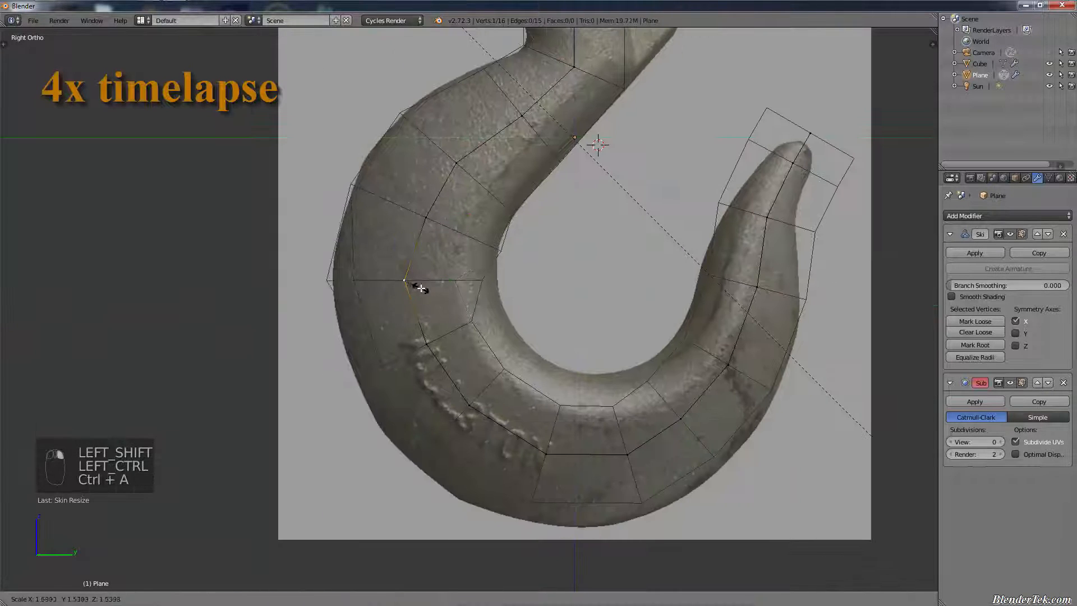
click(420, 288)
key(g)
click(431, 291)
- Enlarge and fine-tune the skin at the seventh vertex, shifting the vertex to centre its section between the photographed edges
right_click(428, 343)
key(ctrl+a)
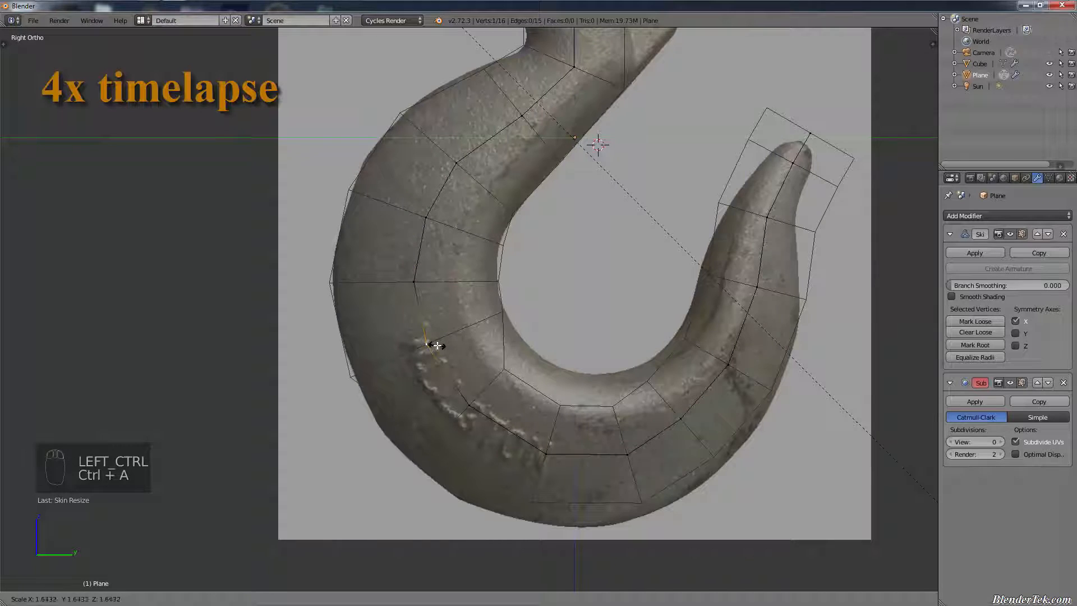
click(437, 345)
key(g)
click(439, 350)
key(ctrl+a)
click(440, 350)
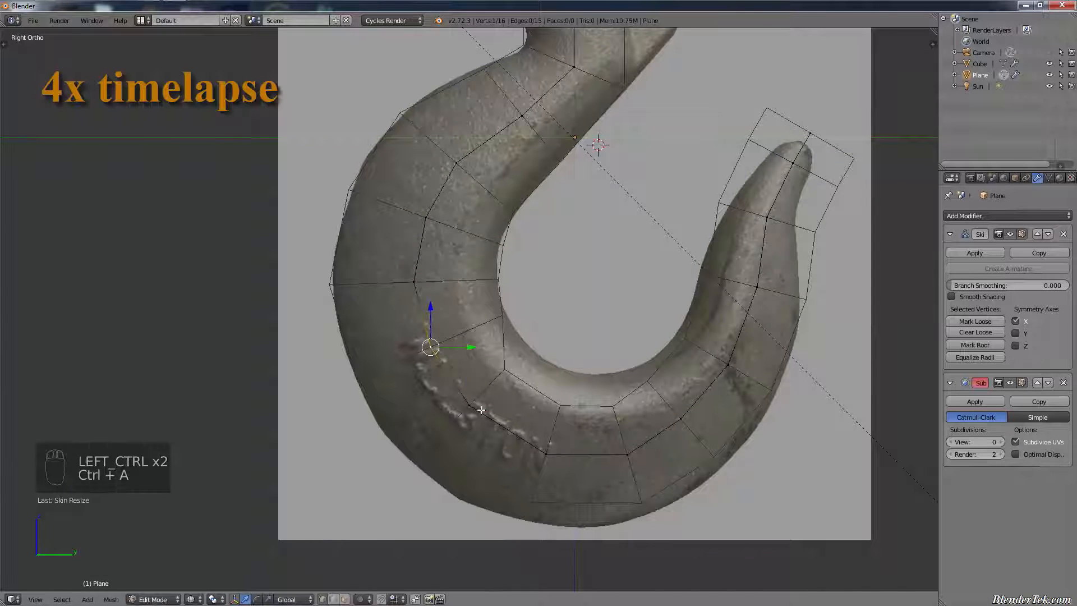
- Resize the skin at the eighth vertex on the lower back curve and move it to match the reference outline
right_click(471, 405)
key(ctrl+a)
click(487, 405)
key(g)
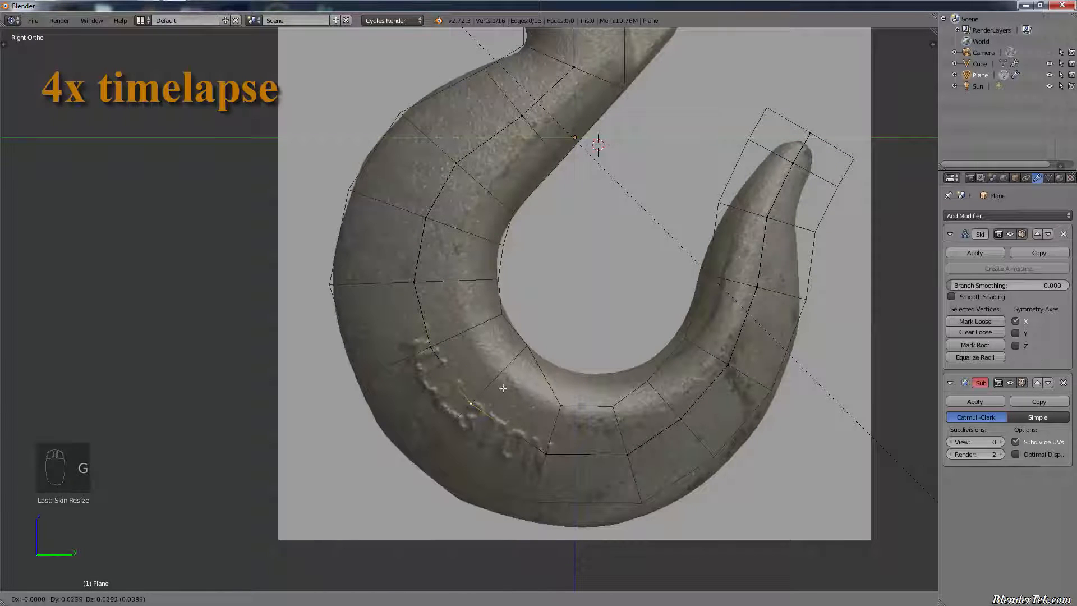
click(557, 457)
- Resize the skin at the ninth vertex, at the start of the hook's bottom, and shift it to fit the photo
key(ctrl+a)
click(577, 457)
key(g)
click(585, 451)
key(ctrl+a)
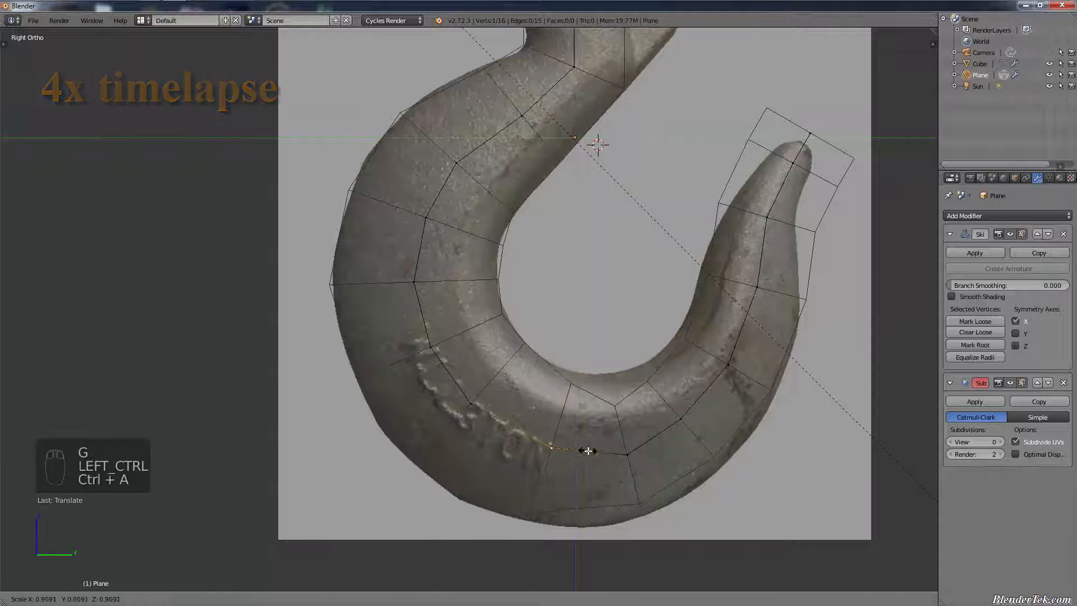
click(593, 461)
- Enlarge the skin at the tenth vertex on the hook's bottom and move the vertex up to centre it in the photo
right_click(628, 457)
key(ctrl+a)
double_click(788, 570)
key(g)
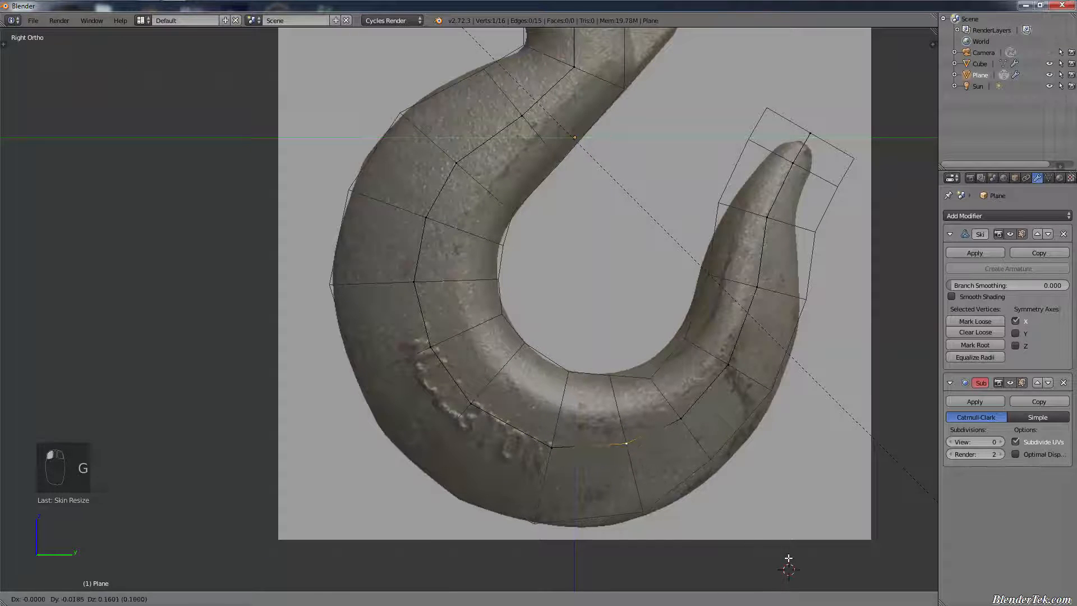
click(788, 558)
- Resize the skin at the eleventh and twelfth vertices to match the hook's thickness where it curves up into the free arm
right_click(684, 422)
key(ctrl+a)
click(771, 460)
right_click(731, 367)
key(ctrl+a)
click(790, 378)
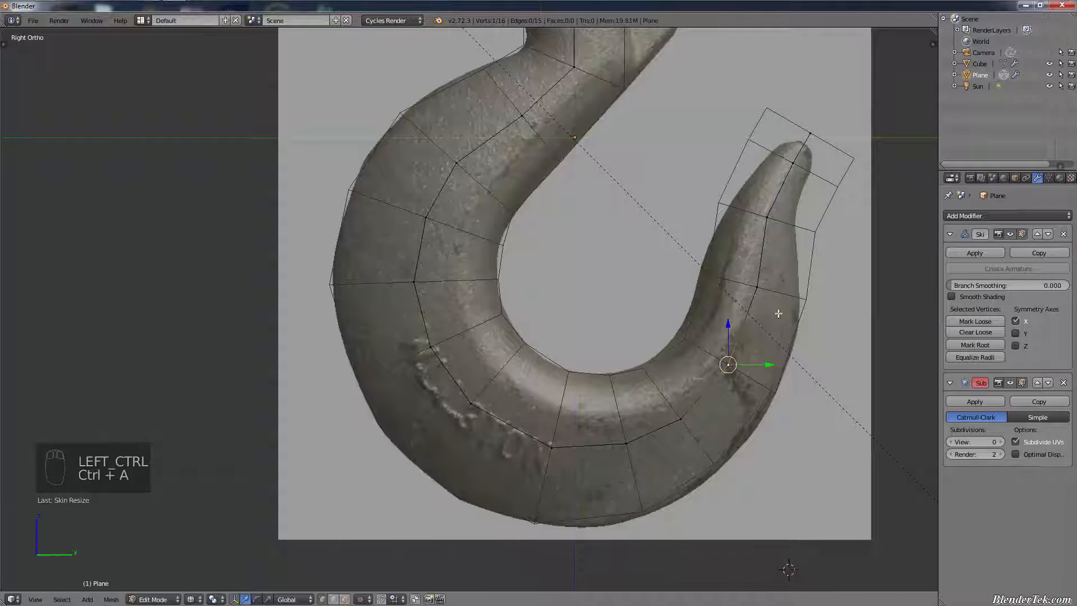
- Shrink the skin at the last four vertices of the free arm so it tapers to a narrow point at the tip
right_click(761, 290)
key(ctrl+a)
click(809, 334)
right_click(770, 221)
right_click(809, 137)
key(ctrl+a)
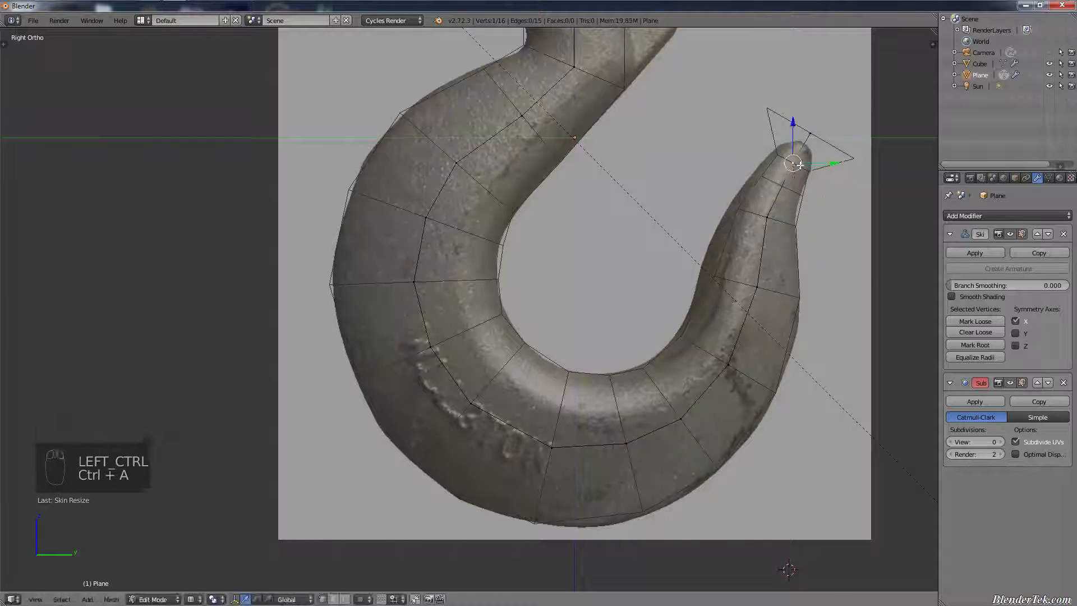
click(805, 152)
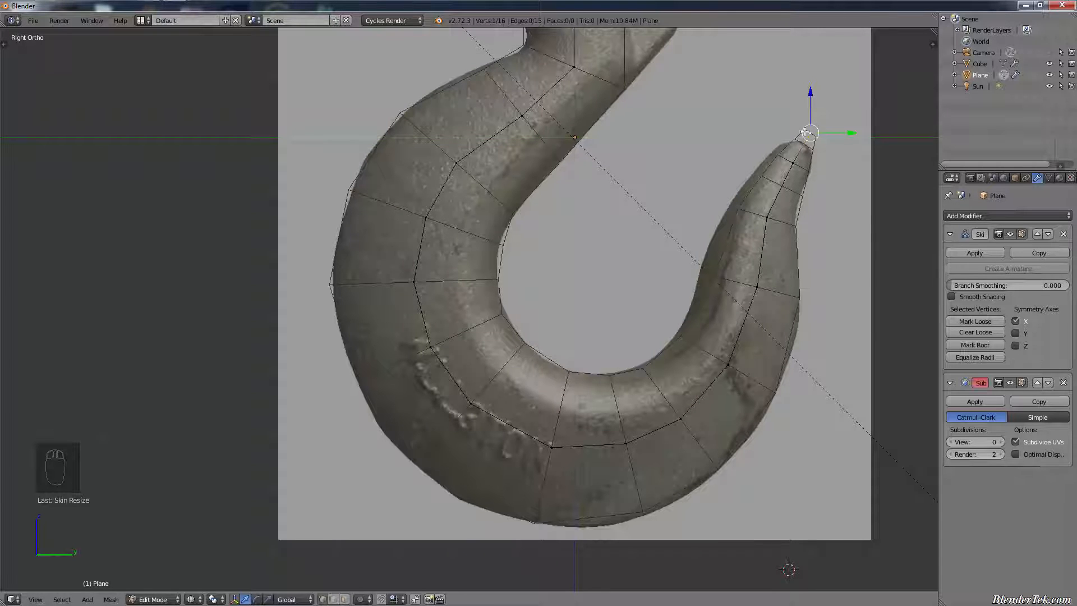
- Show the hook in solid shading at an angle and set the Subdivision Surface view level to 1
shift+middle_drag(808, 131, 666, 265)
middle_drag(681, 258, 650, 269)
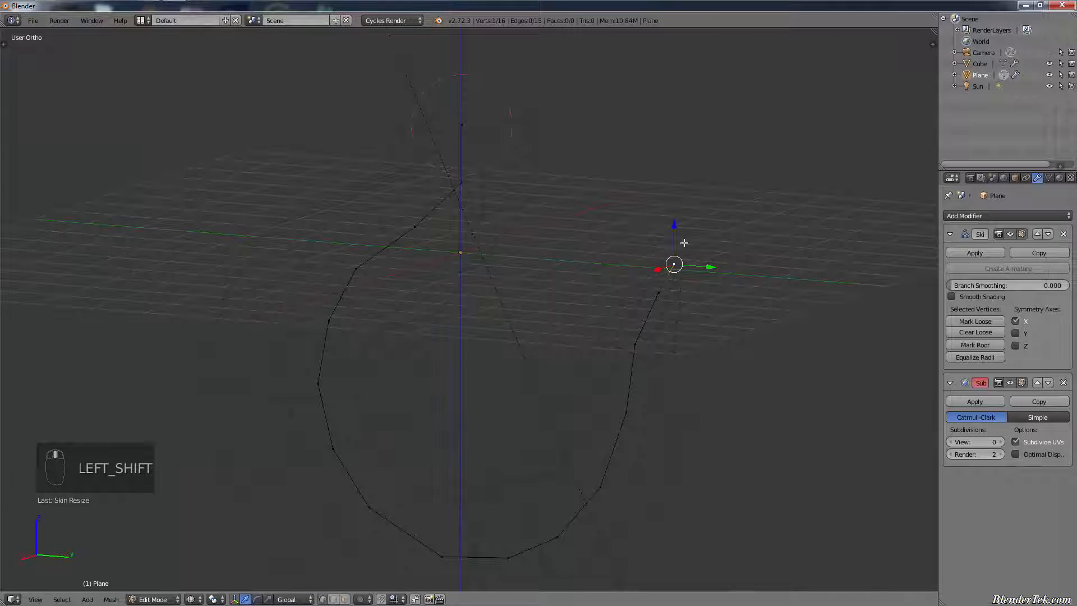
key(shift+z)
scroll(633, 215, down, 3)
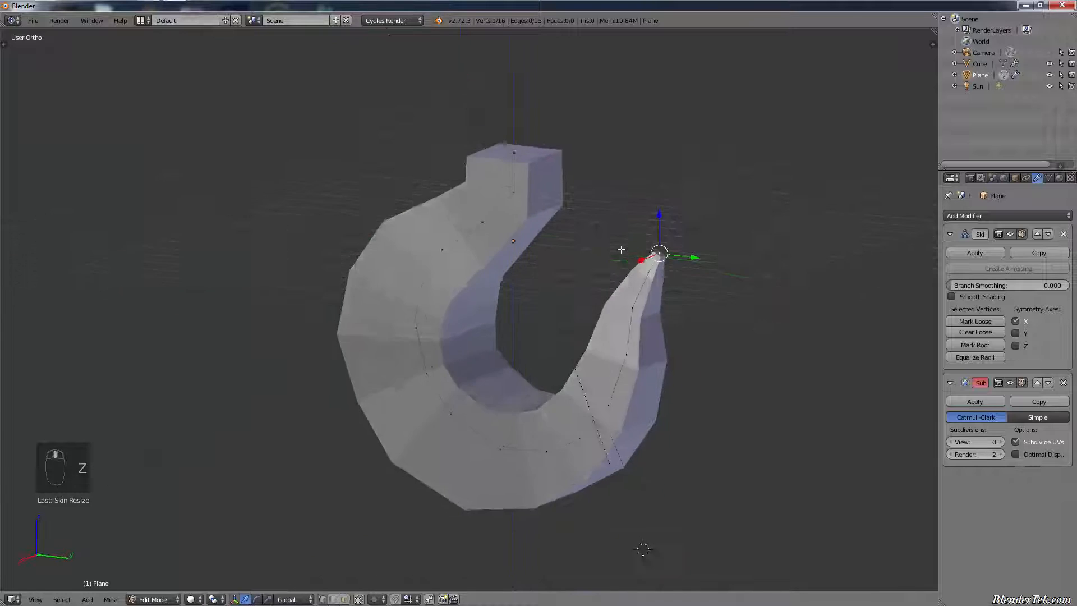
middle_drag(633, 215, 584, 329)
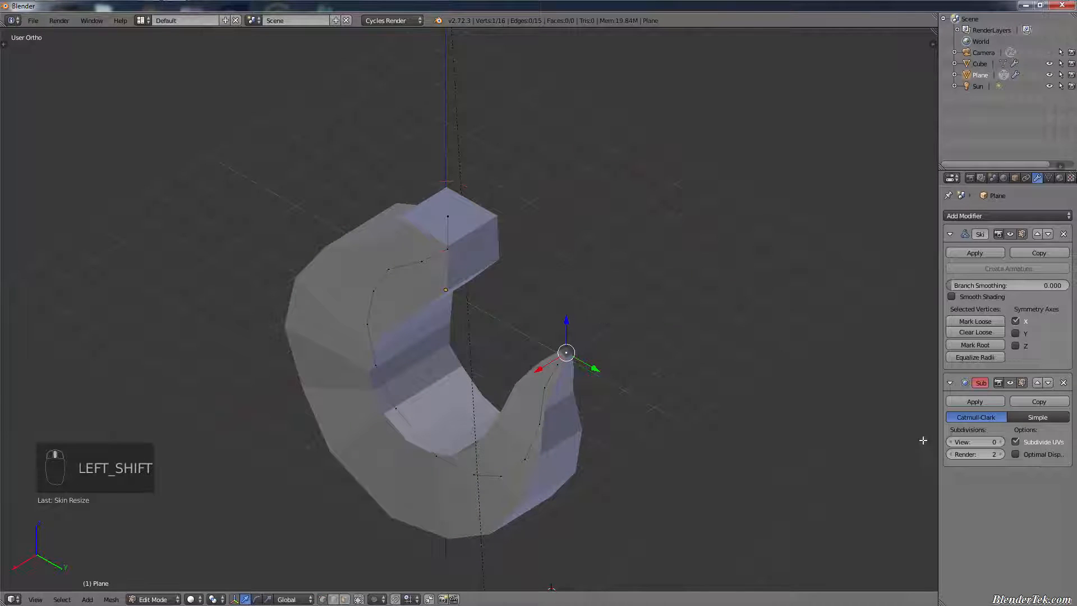
click(1000, 443)
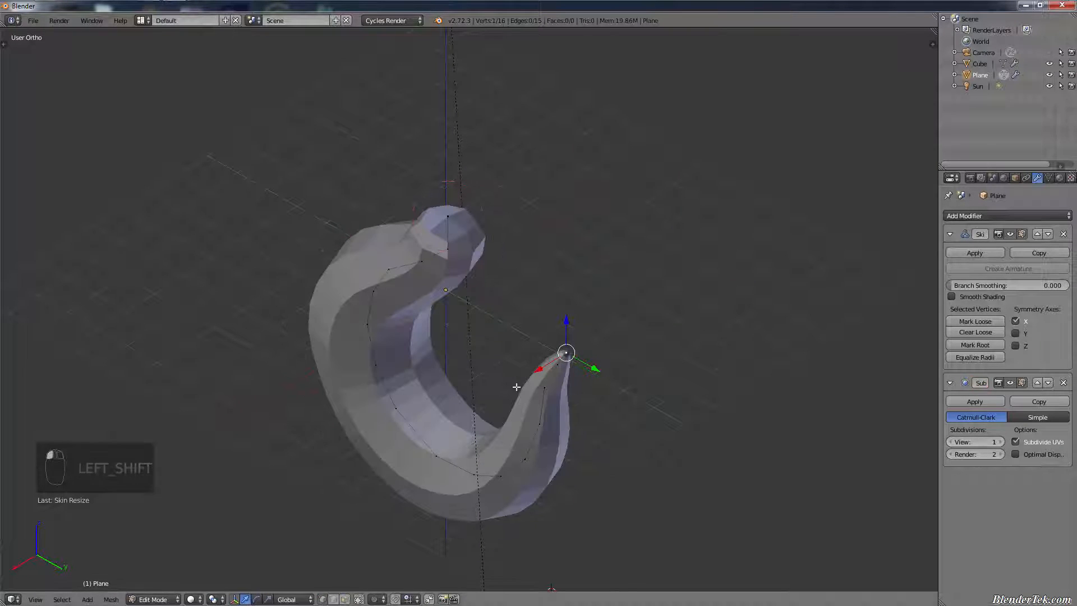
scroll(469, 389, up, 3)
mouse_move(511, 372)
middle_down()
mouse_move(601, 319)
mouse_move(568, 347)
mouse_move(495, 366)
middle_up()
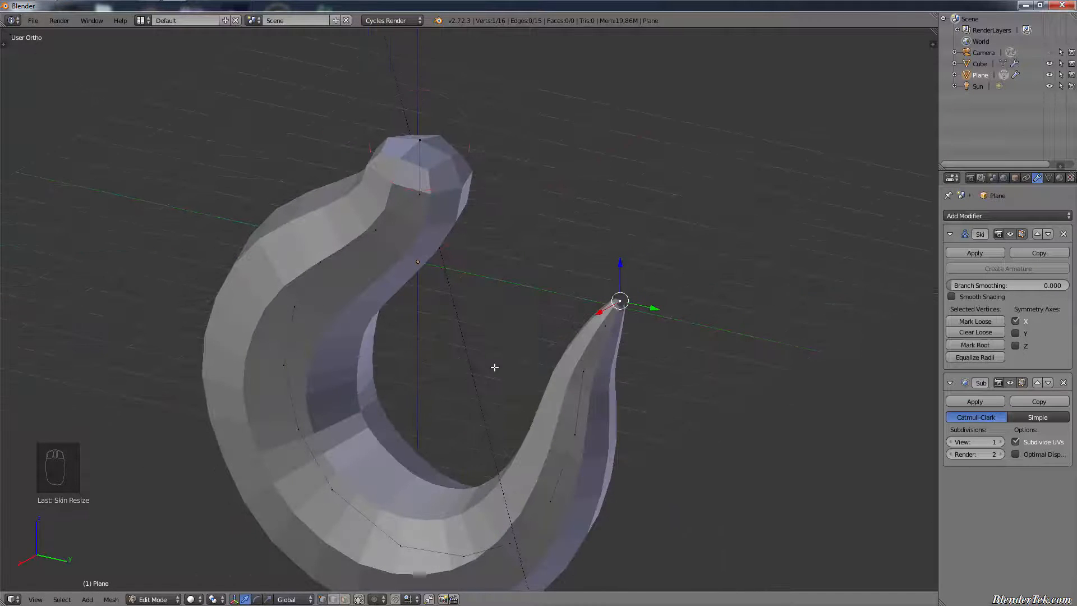
- Try Subdivision Surface view levels 2 and 3 to compare the hook's smoothness, and return the level to 1
click(1000, 442)
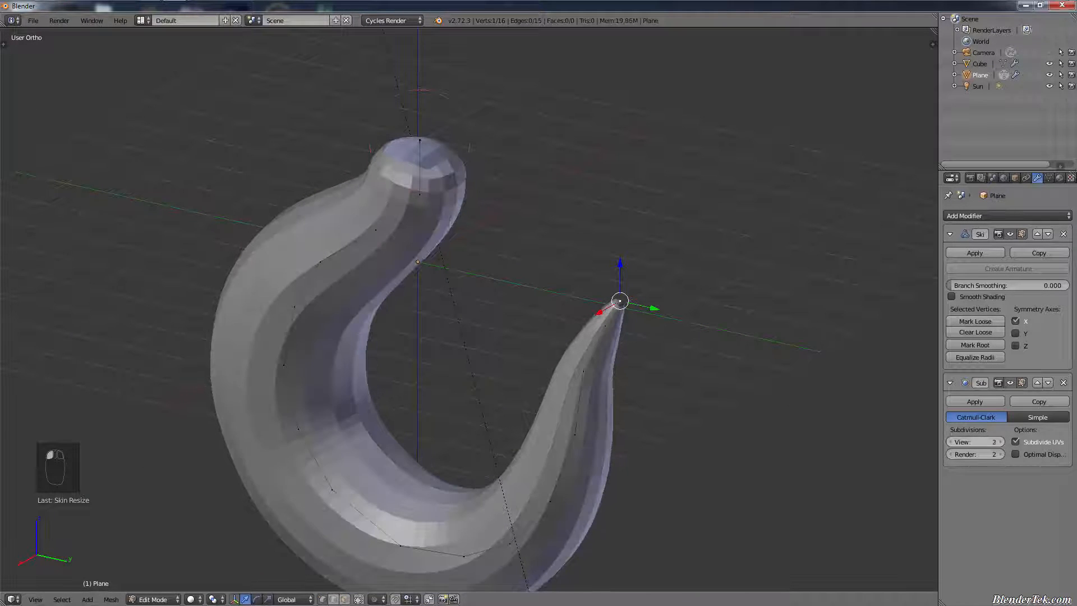
click(1000, 442)
scroll(584, 385, down, 3)
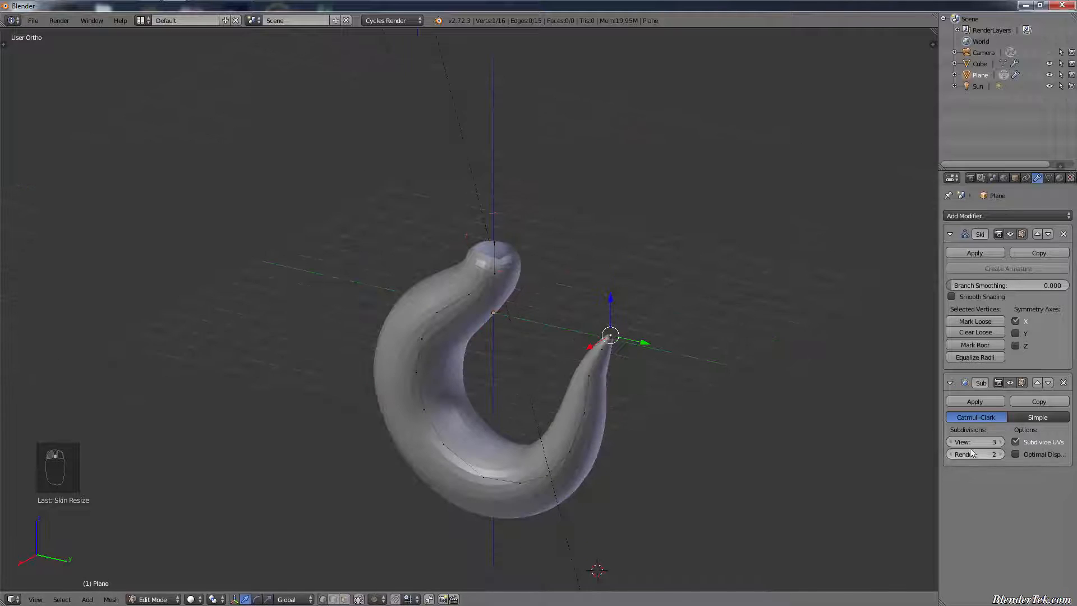
click(950, 442)
click(950, 442)
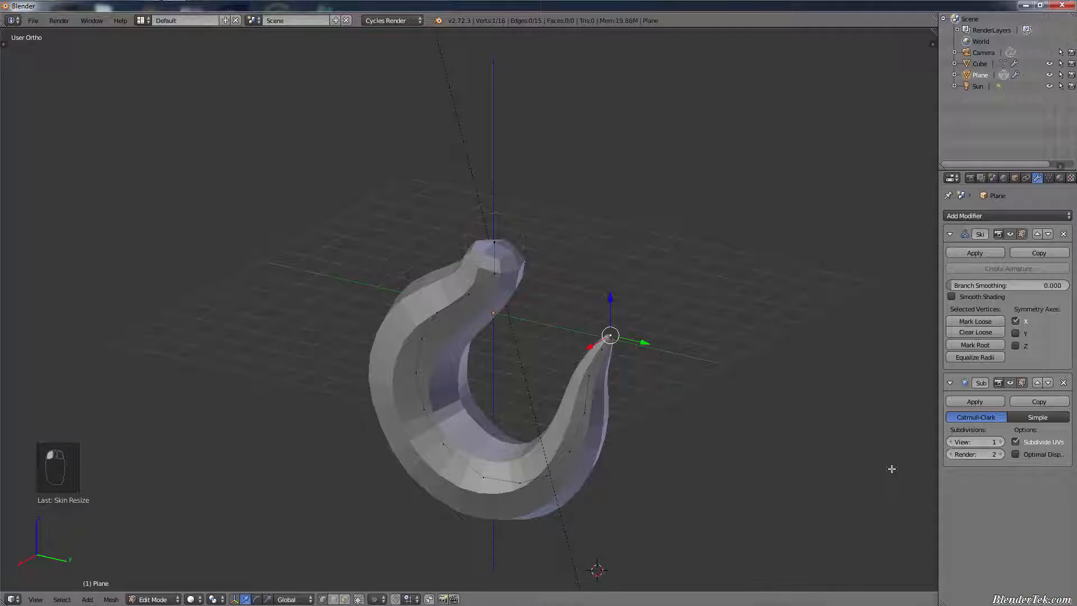
click(1000, 442)
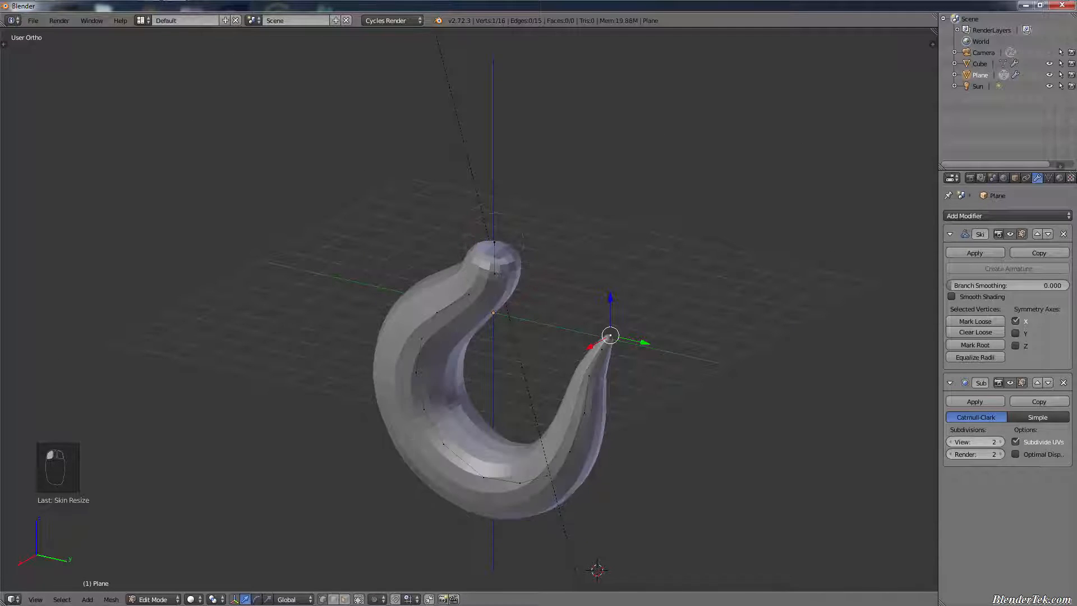
click(950, 442)
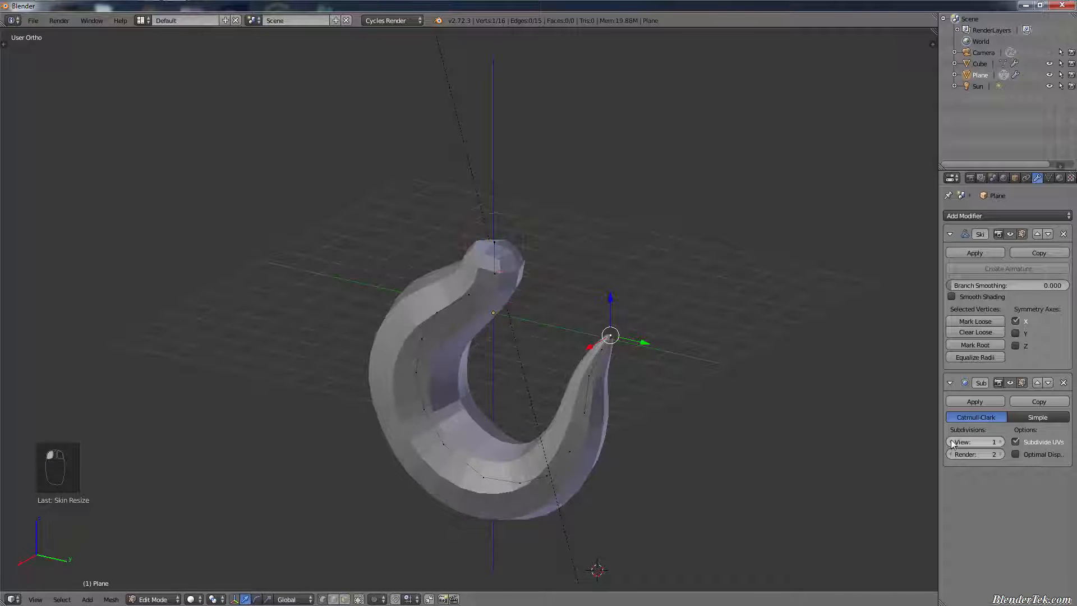
- Snap the 3D cursor to the hook's topmost vertex in the right side view, using Cursor to Selected
scroll(666, 387, up, 4)
middle_drag(616, 370, 567, 383)
scroll(567, 384, down, 2)
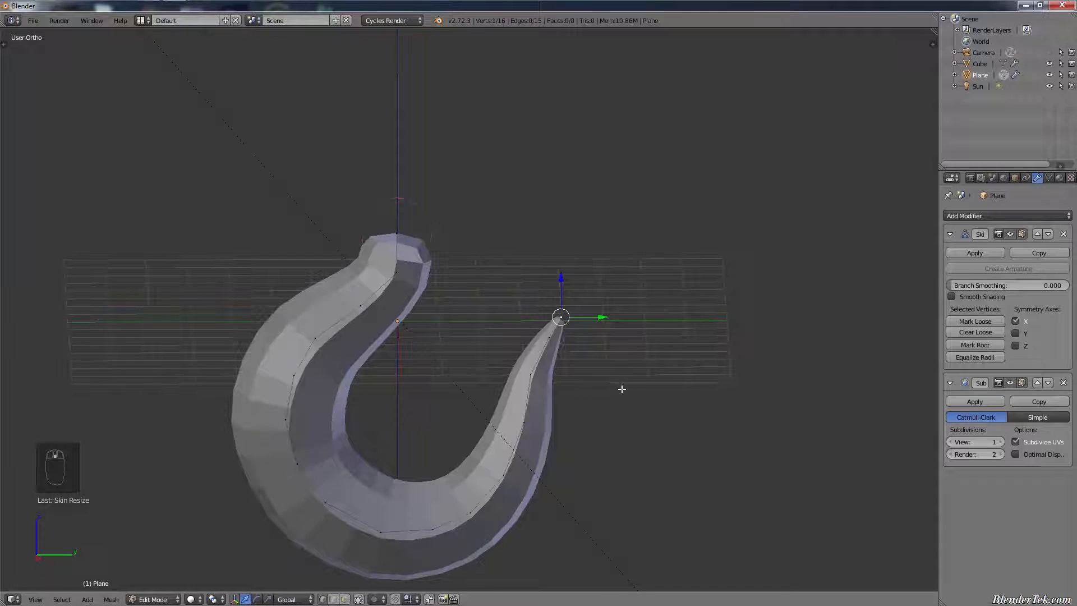
key(KP_3)
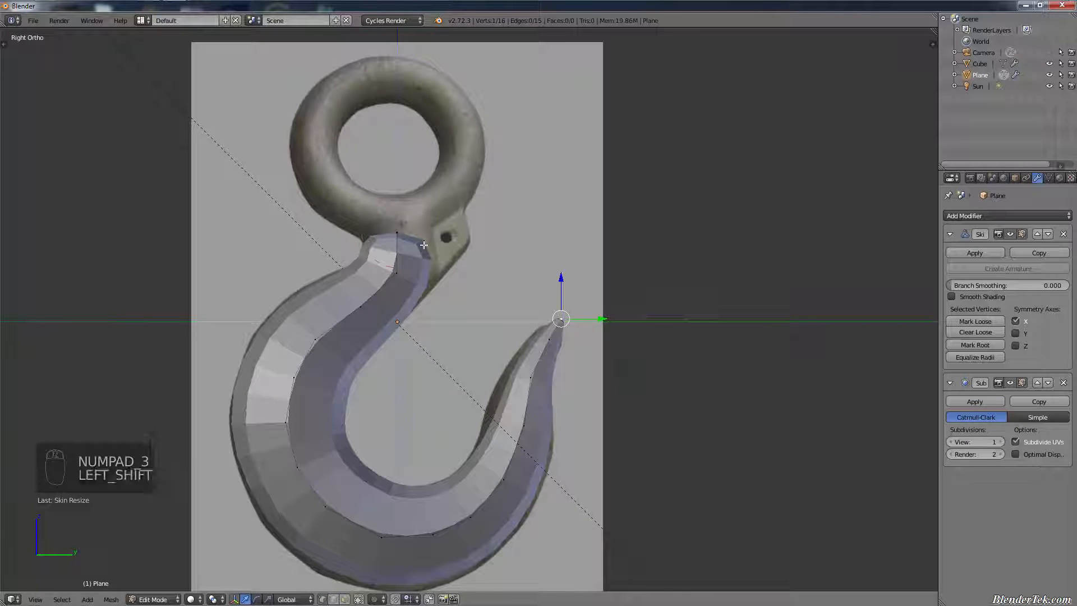
shift+middle_drag(465, 253, 497, 347)
scroll(579, 371, up, 4)
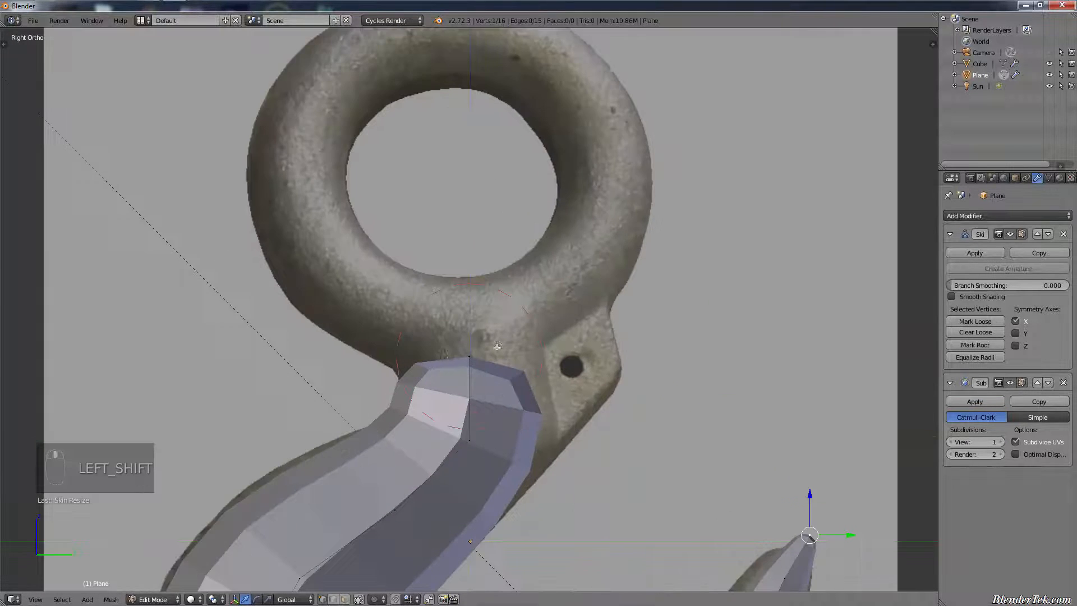
right_click(466, 365)
key(shift+s)
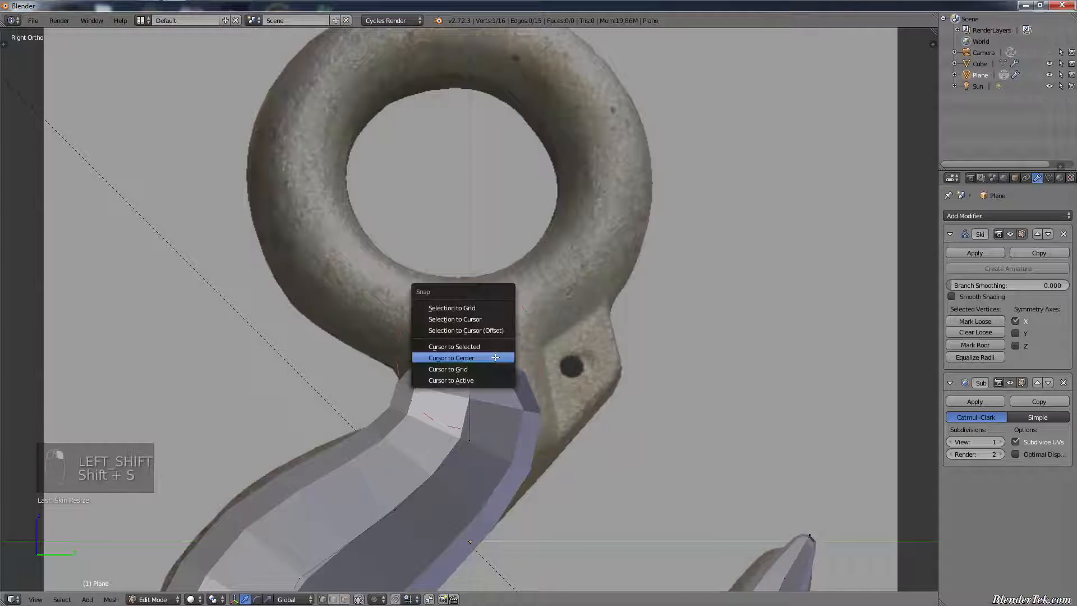
click(496, 348)
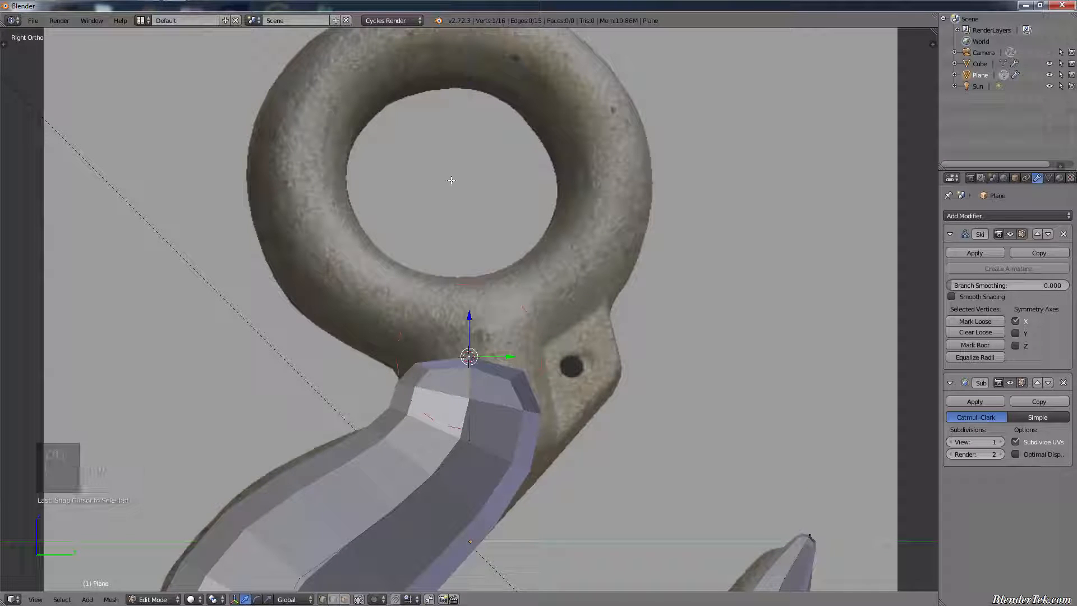
- Leave Edit Mode and add a torus mesh, aligned to the view, with the 3D cursor placed at the centre of the photo's eye
shift+middle_drag(476, 197, 493, 340)
key(Tab)
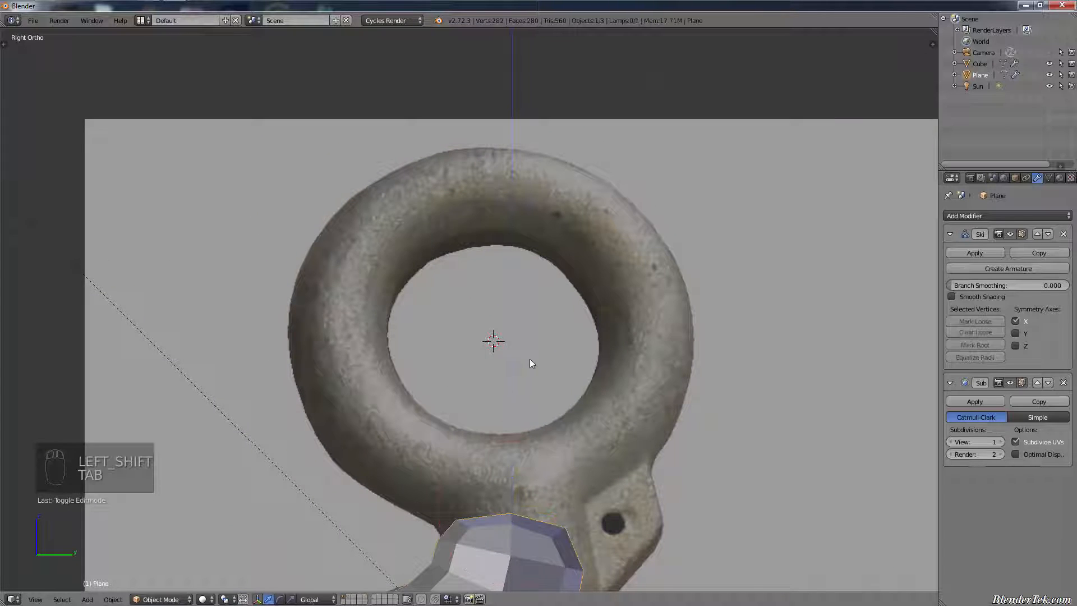
key(ctrl+a)
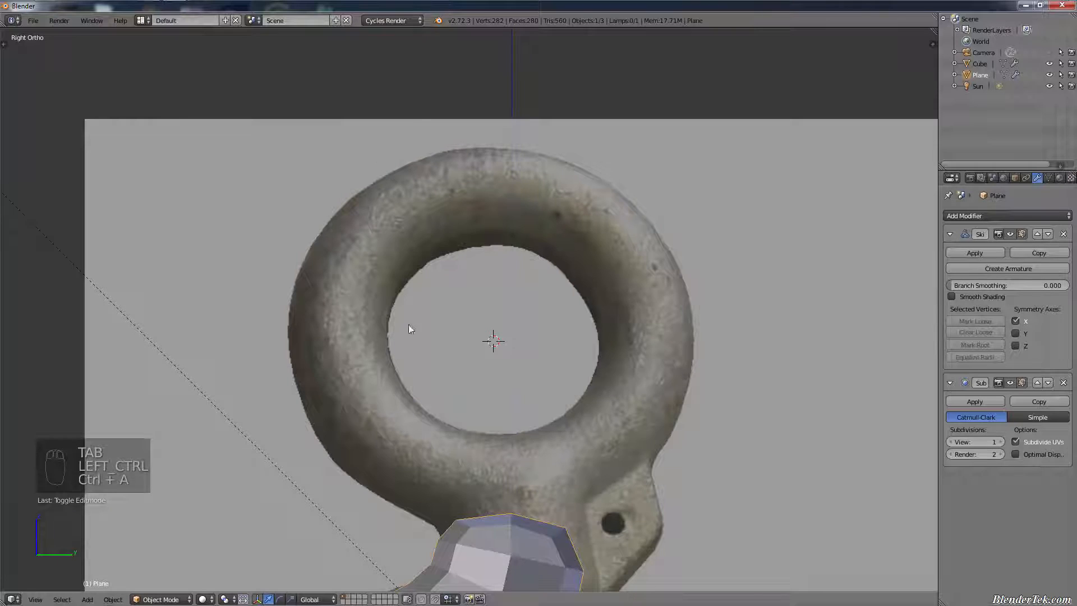
key(shift+a)
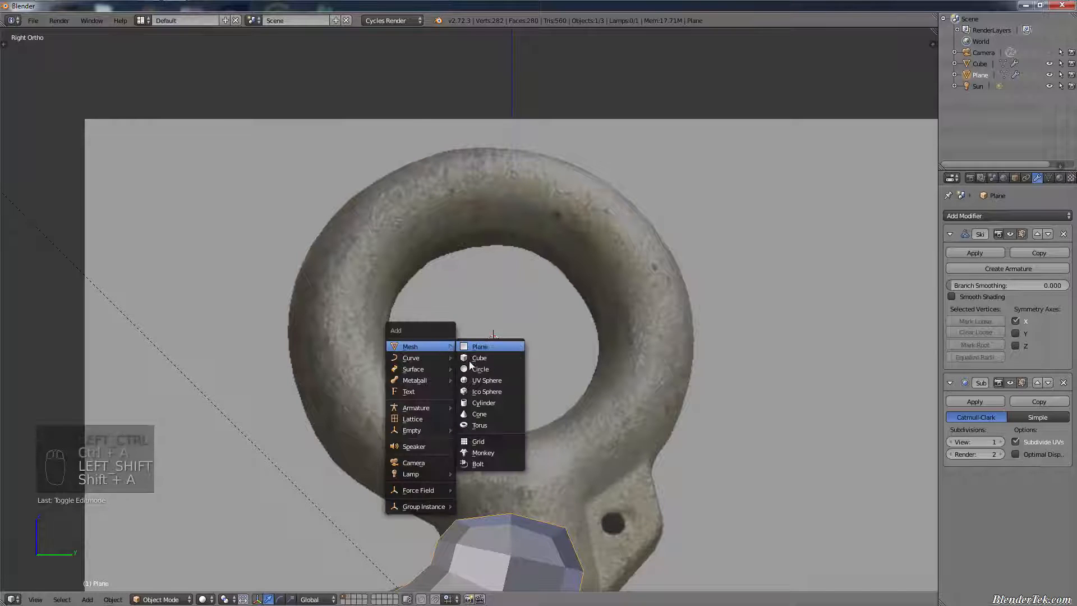
click(496, 427)
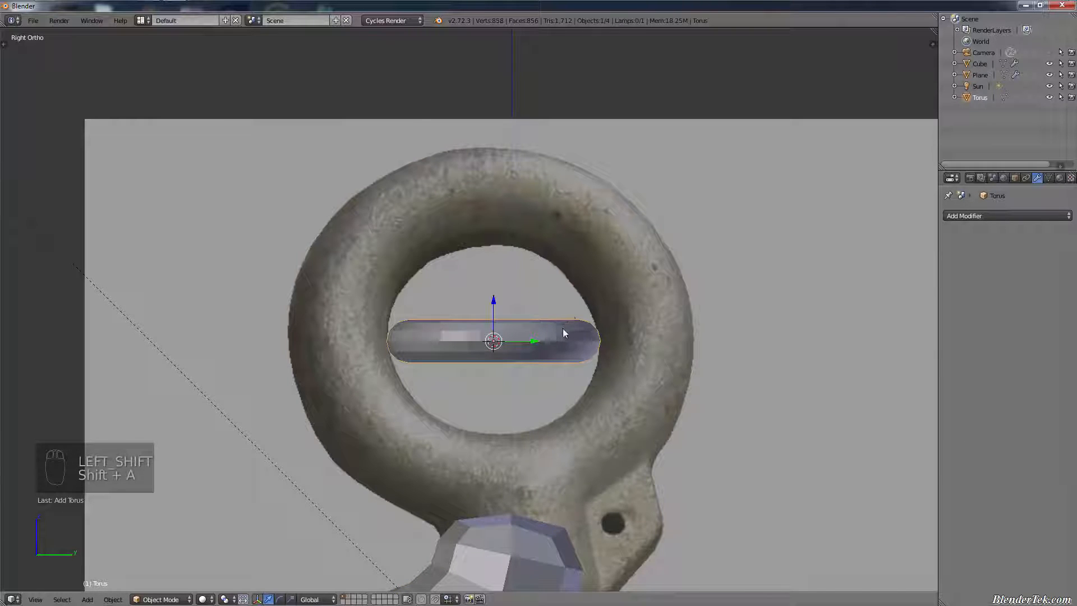
key(F6)
click(570, 362)
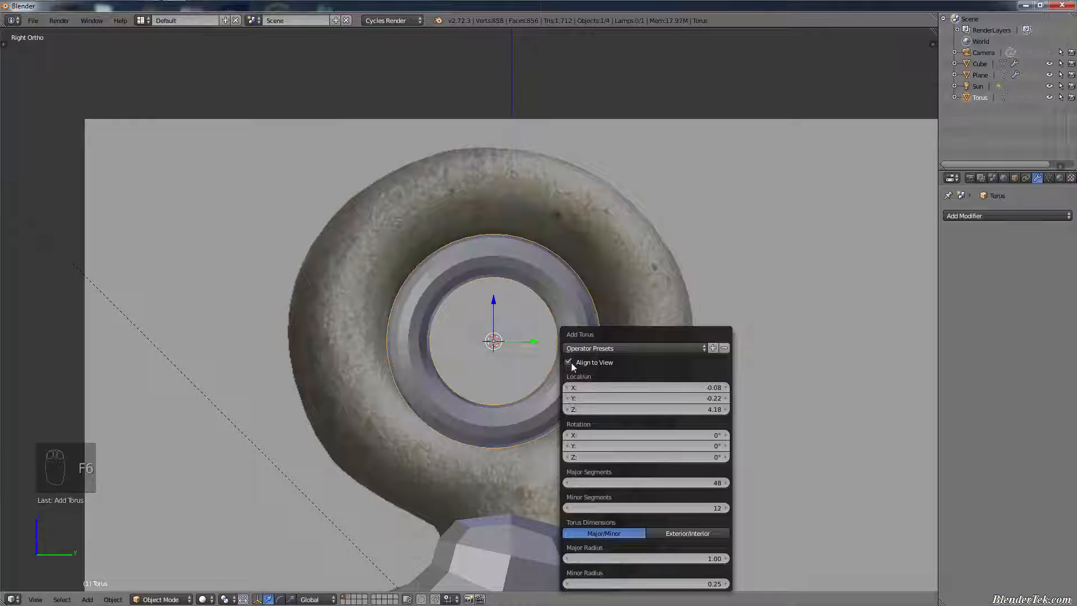
- Scale the torus up until its outer edge matches the outside of the eye in the photo
scroll(605, 409, down, 2)
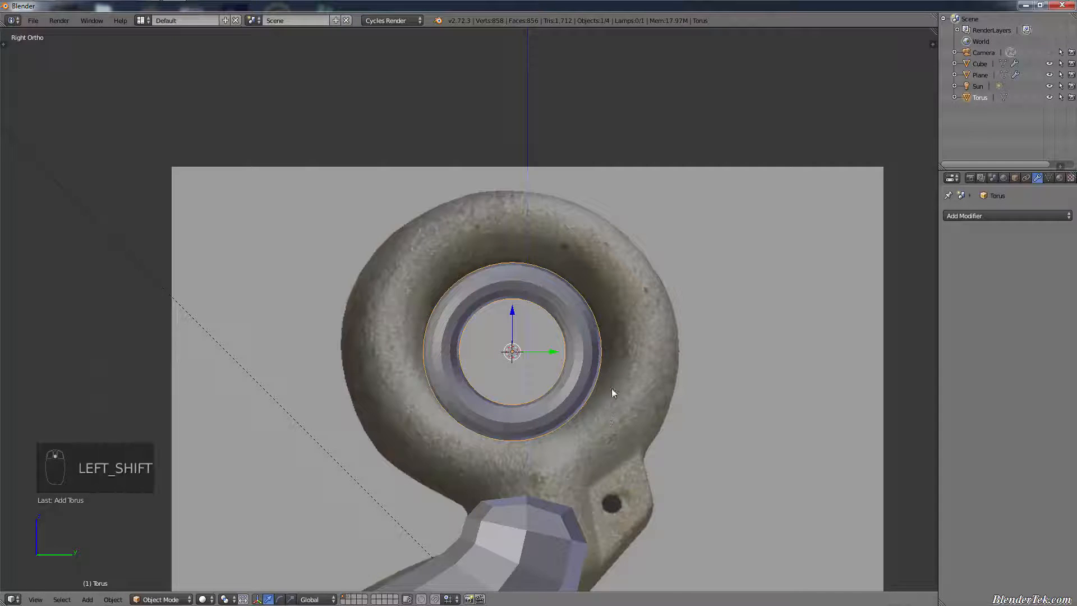
shift+middle_drag(611, 388, 612, 372)
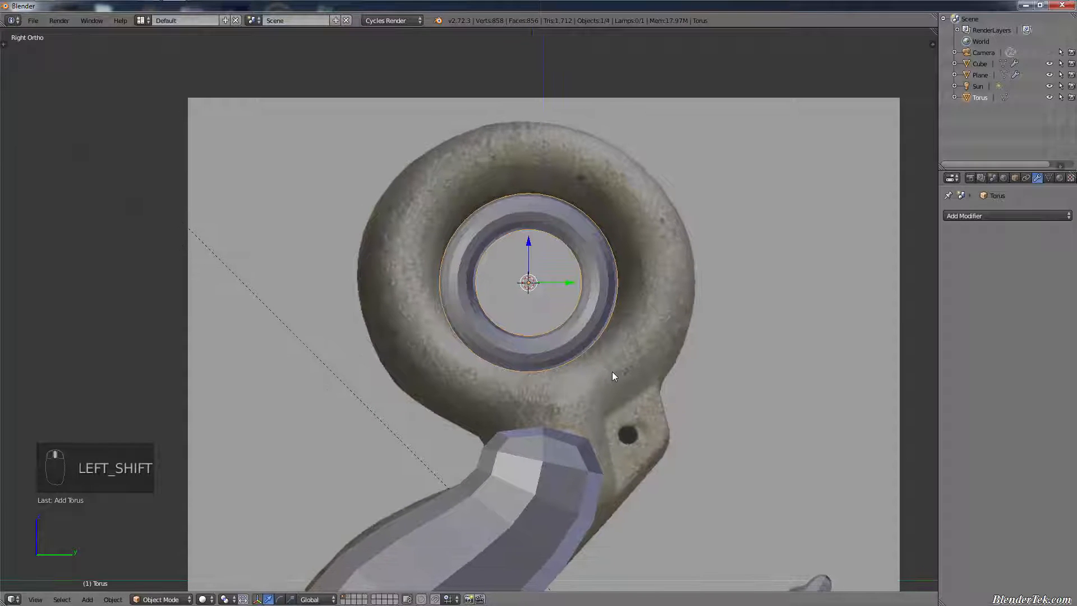
key(s)
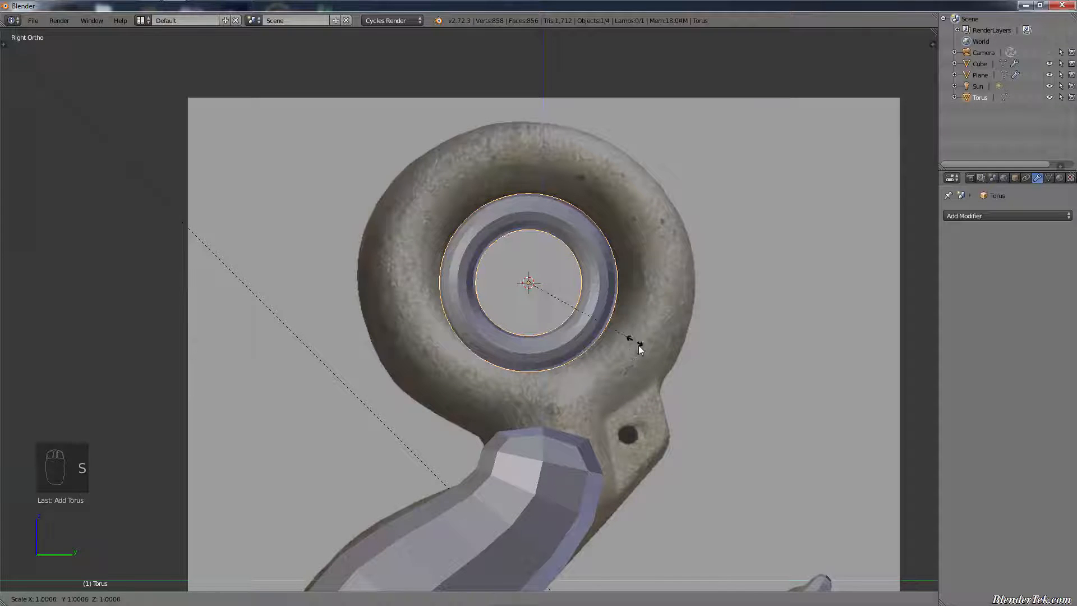
click(727, 401)
key(F6)
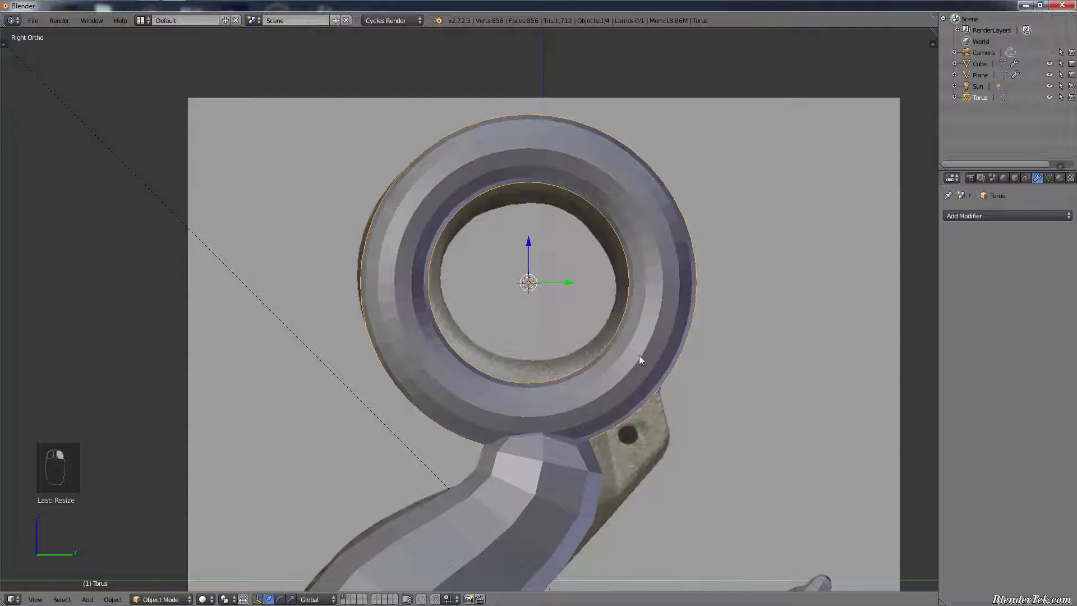
- Select the torus's innermost edge loop in Edit Mode and scale it inward to match the eye's hole in the photo
middle_drag(640, 356, 440, 353)
key(Tab)
scroll(503, 308, up, 4)
key(a)
key(a)
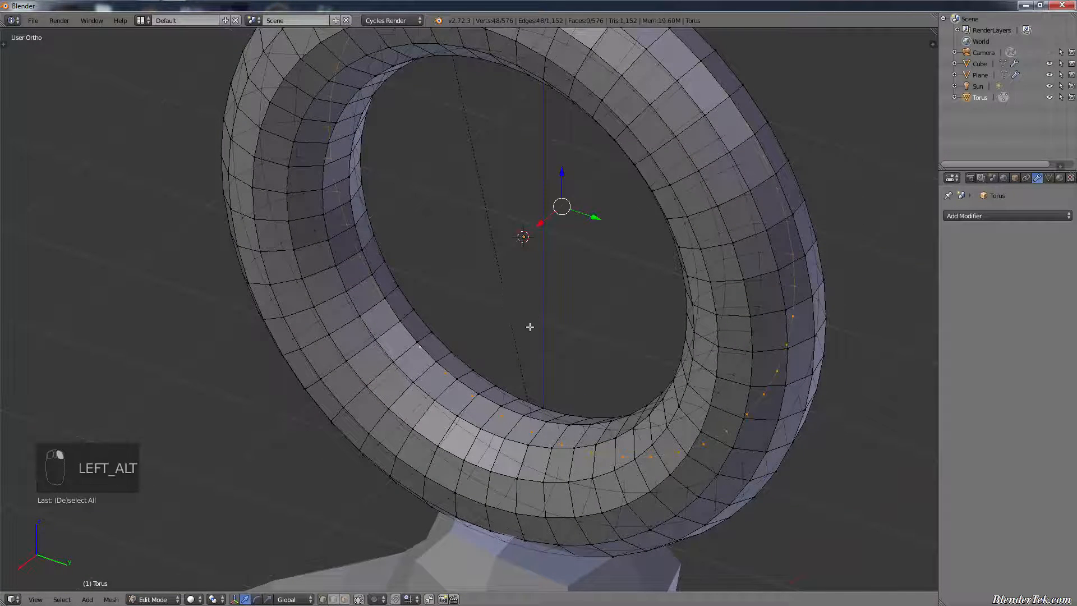
middle_drag(530, 326, 486, 331)
alt+right_click(265, 340)
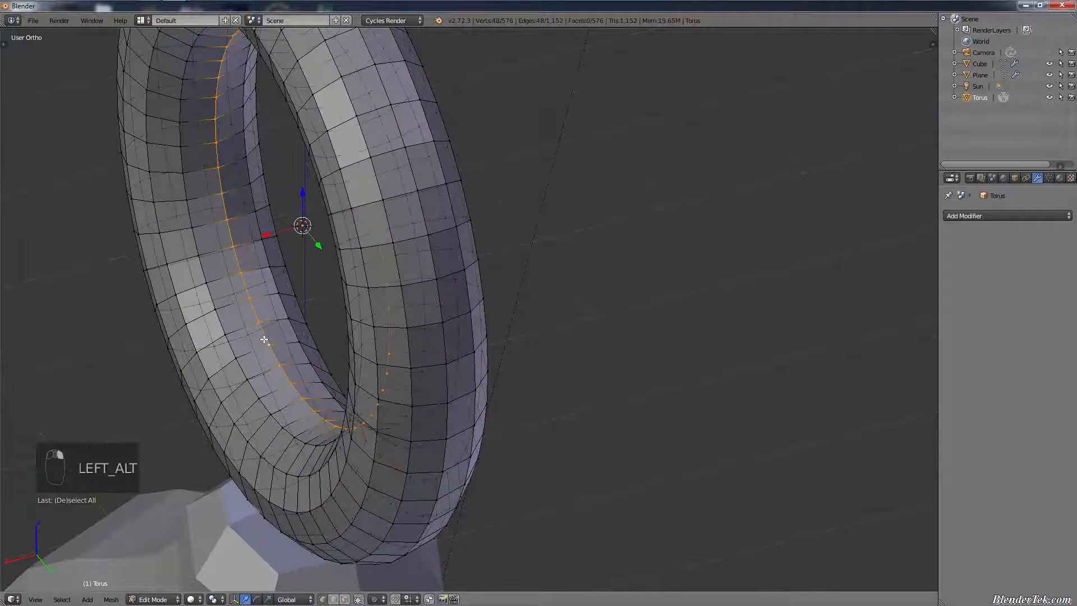
key(KP_3)
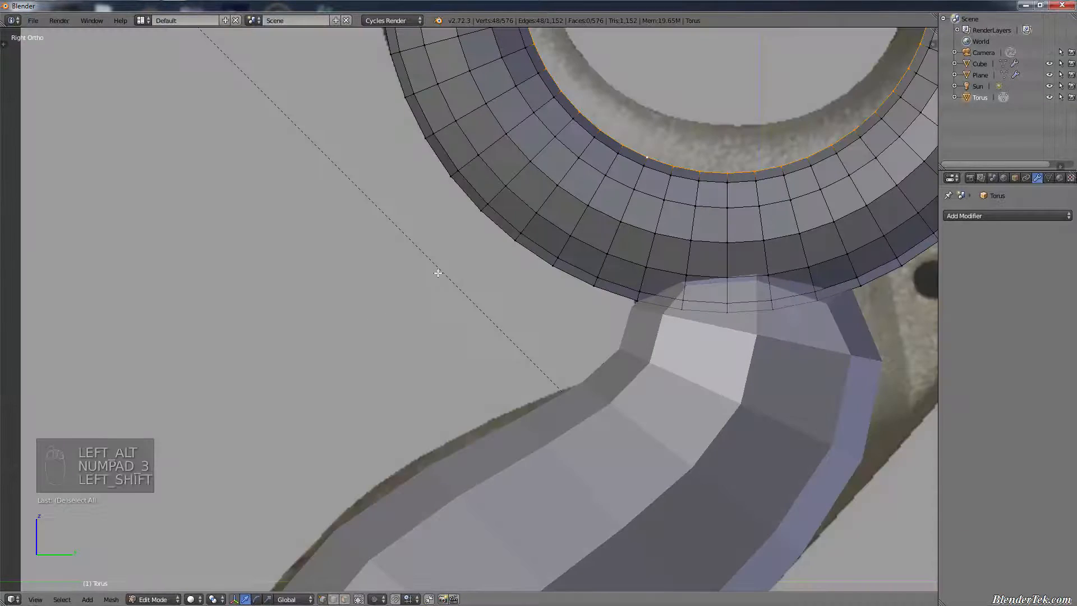
key(KP_Decimal)
key(s)
key(s)
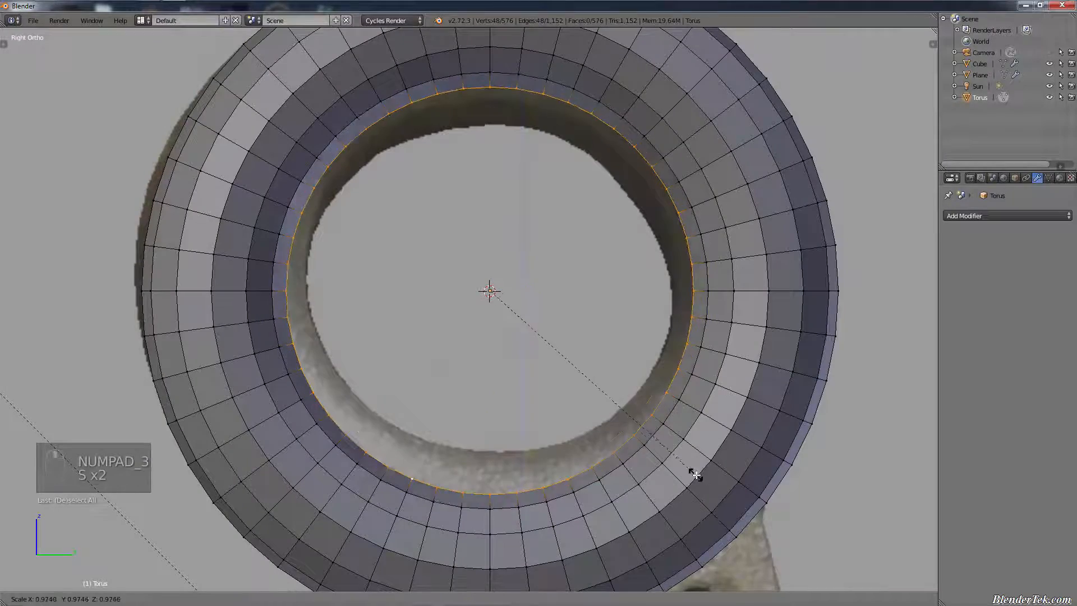
click(658, 453)
- Select the edge loop beside the innermost loop on the torus's near side and scale it by 0.9
scroll(658, 309, down, 2)
middle_drag(667, 317, 580, 354)
scroll(615, 303, up, 3)
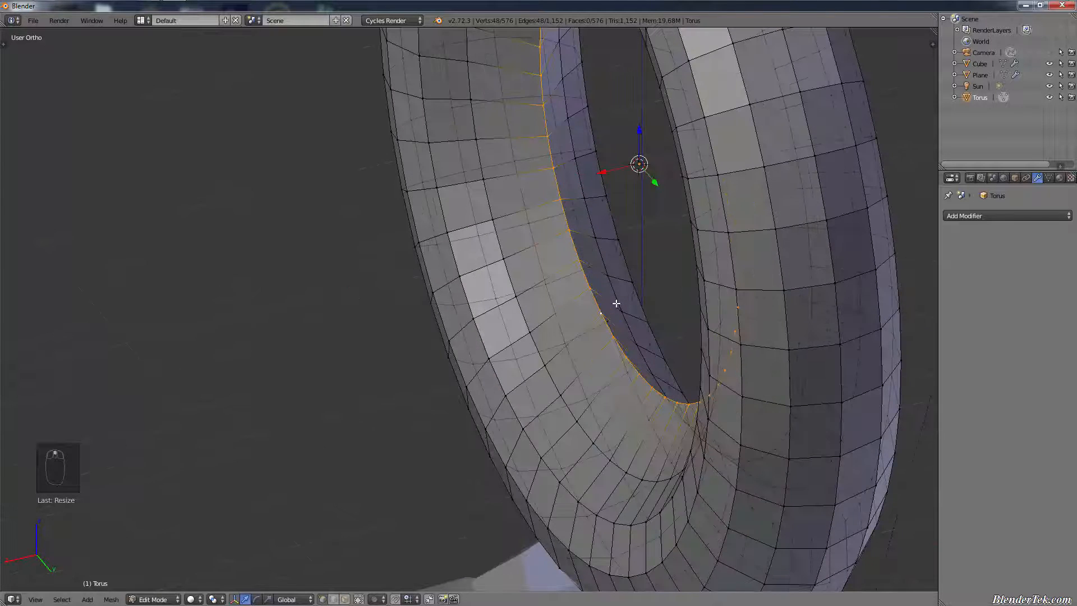
scroll(609, 337, down, 2)
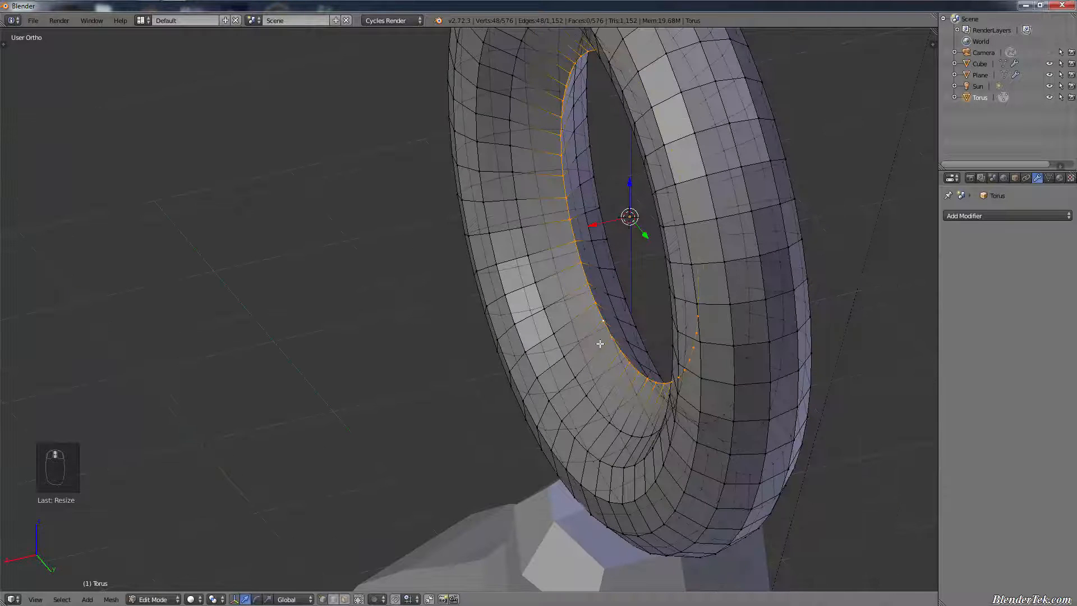
alt+right_click(556, 345)
alt+right_click(555, 354)
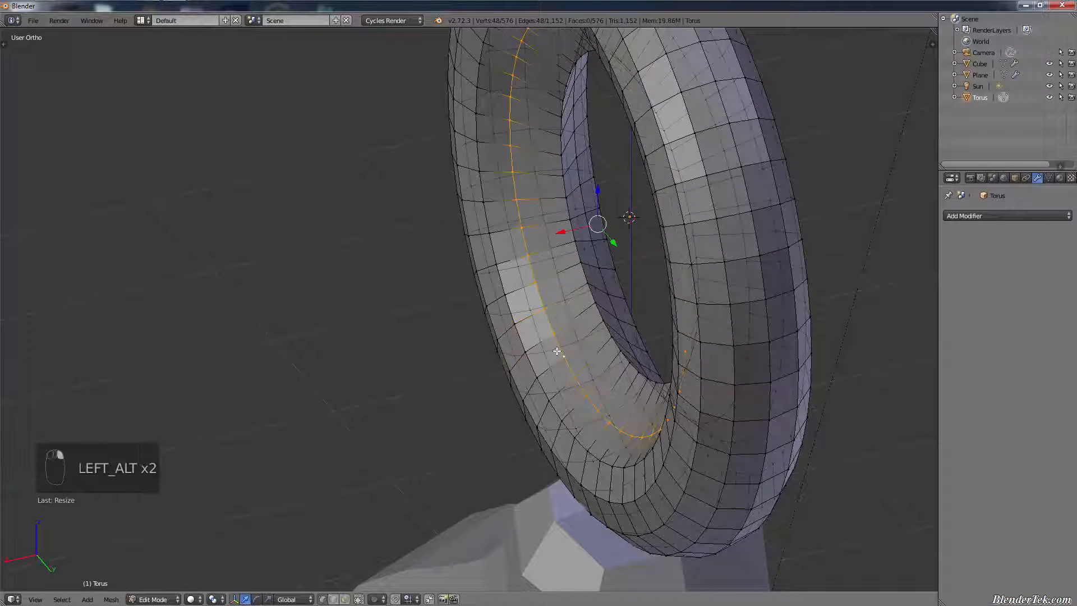
middle_drag(630, 330, 631, 337)
key(s)
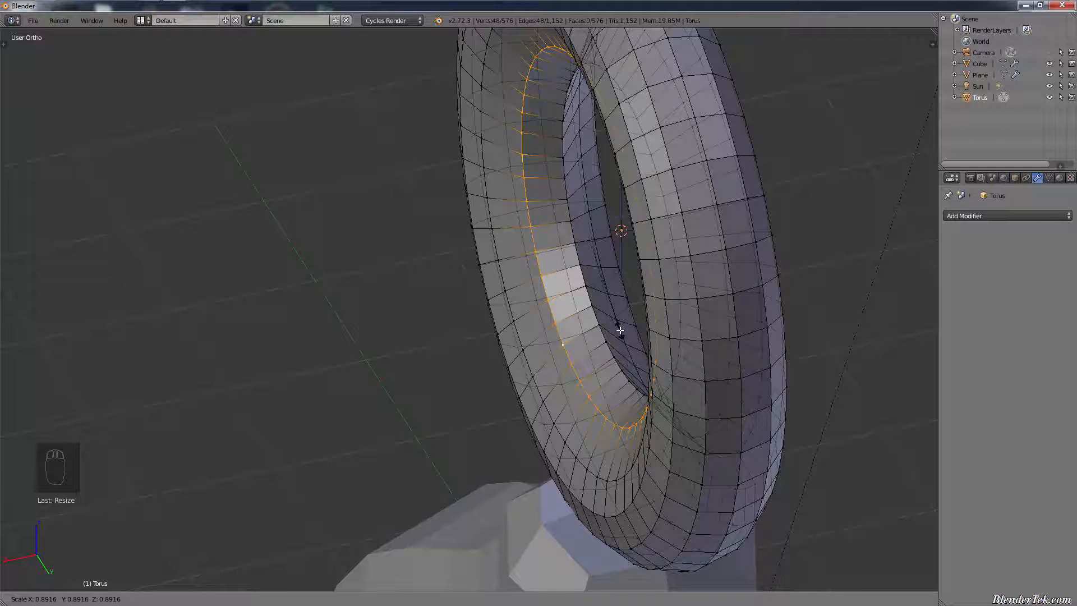
text(0)
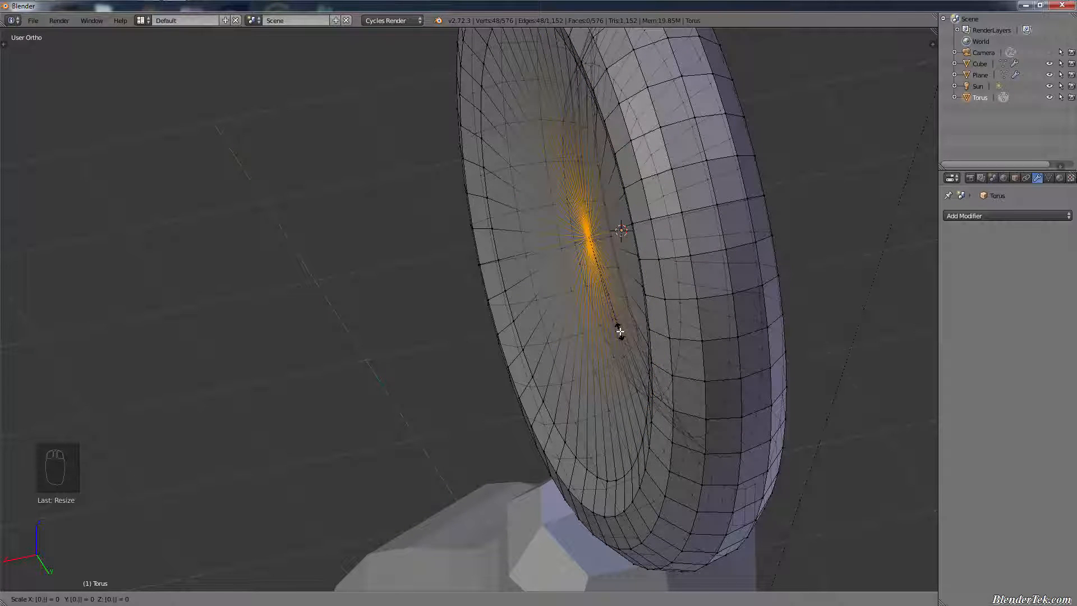
text(.8)
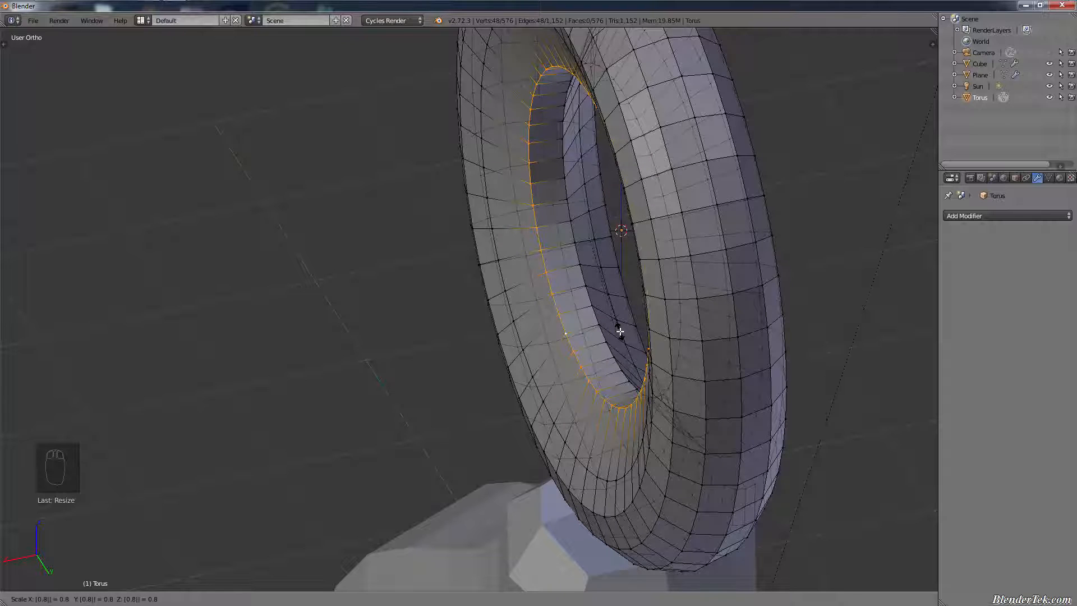
key(BackSpace)
text(9)
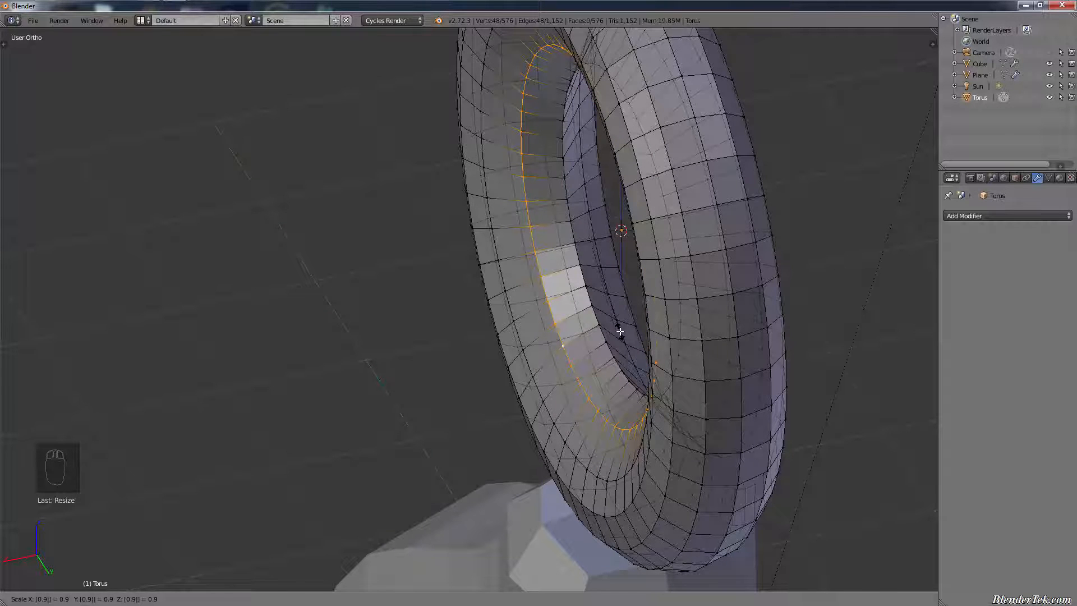
key(Return)
- Scale the matching edge loop on the other side of the innermost loop by 0.9, and return to Object Mode
right_click(617, 322)
key(space)
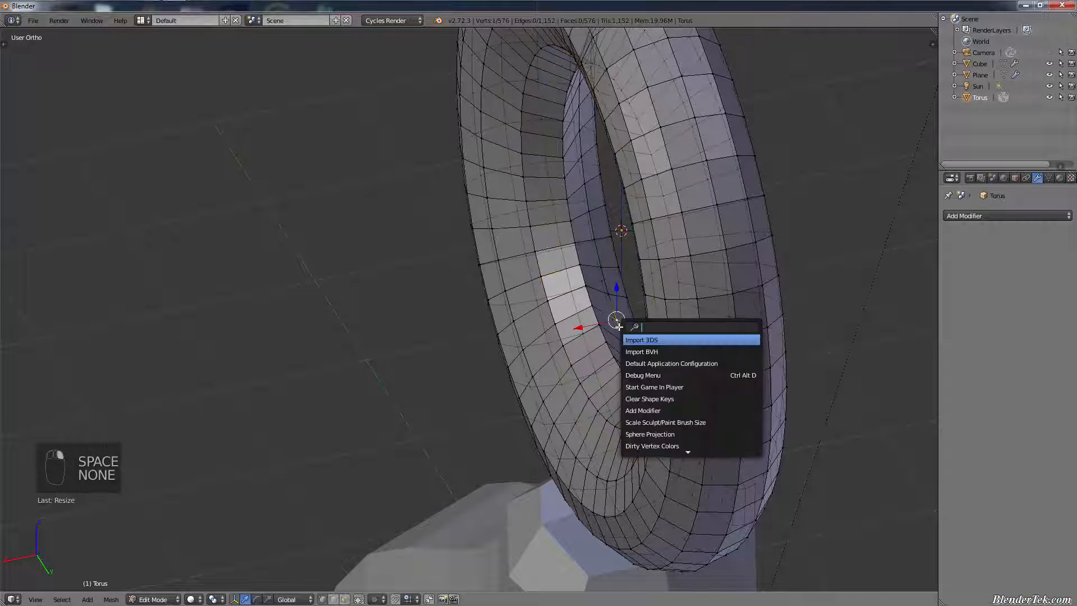
alt+right_click(608, 302)
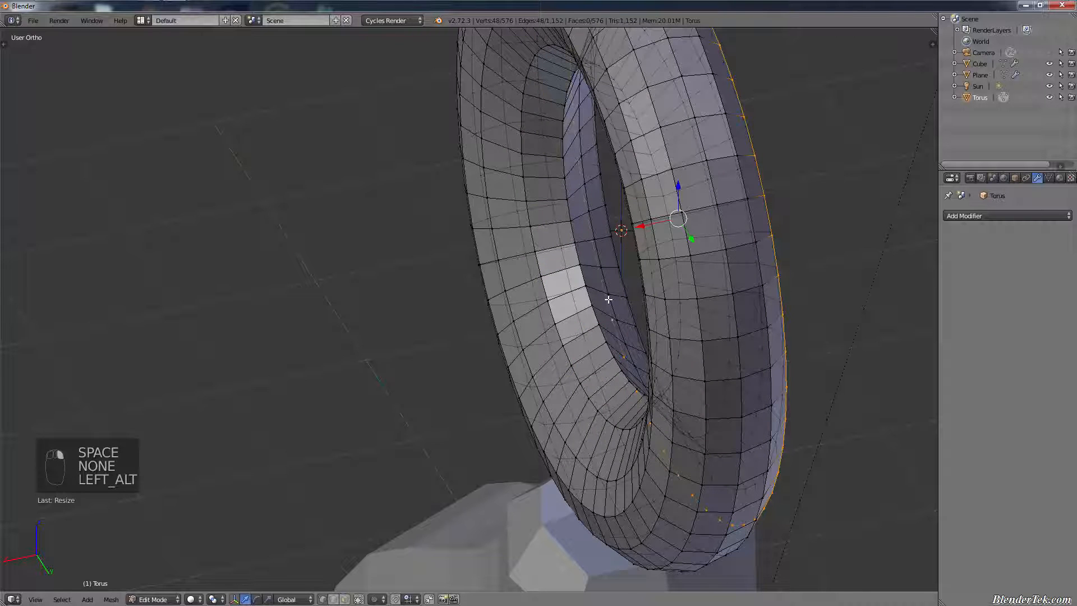
alt+right_click(608, 299)
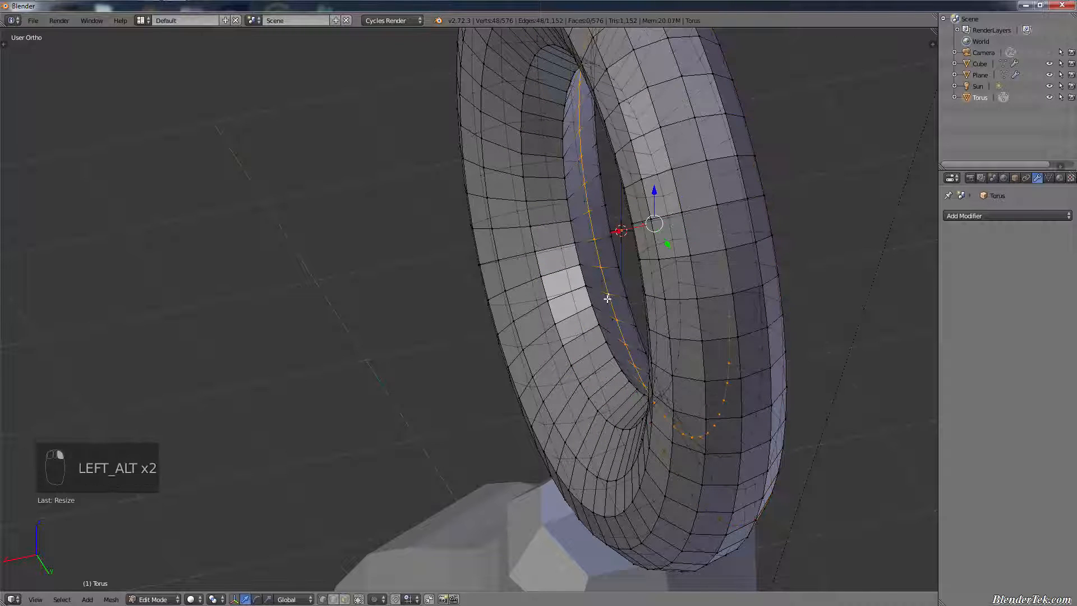
text(s.9)
key(Return)
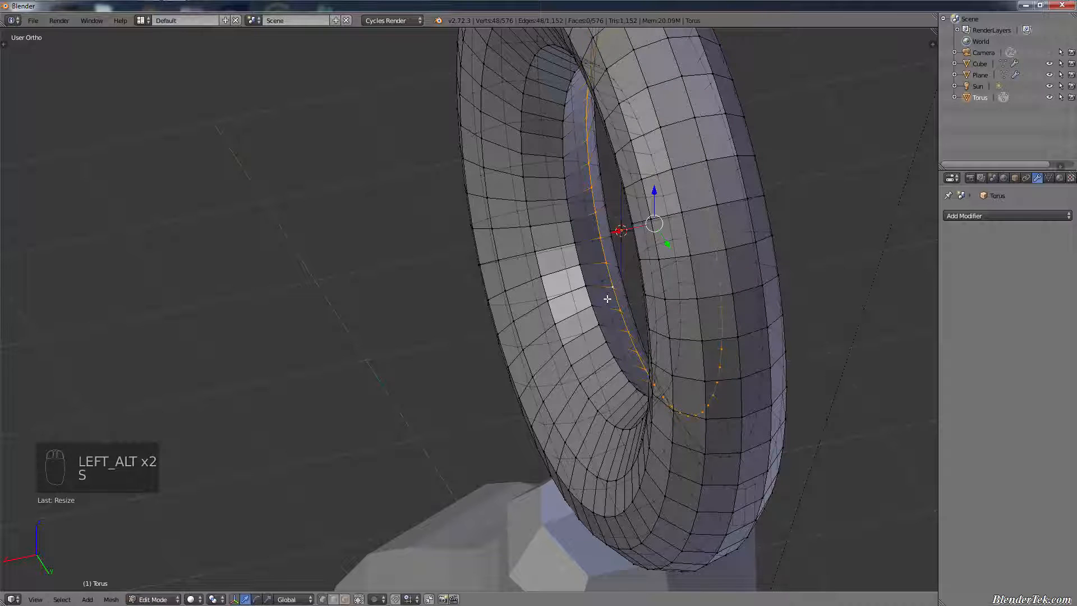
key(a)
middle_drag(645, 263, 635, 512)
key(Tab)
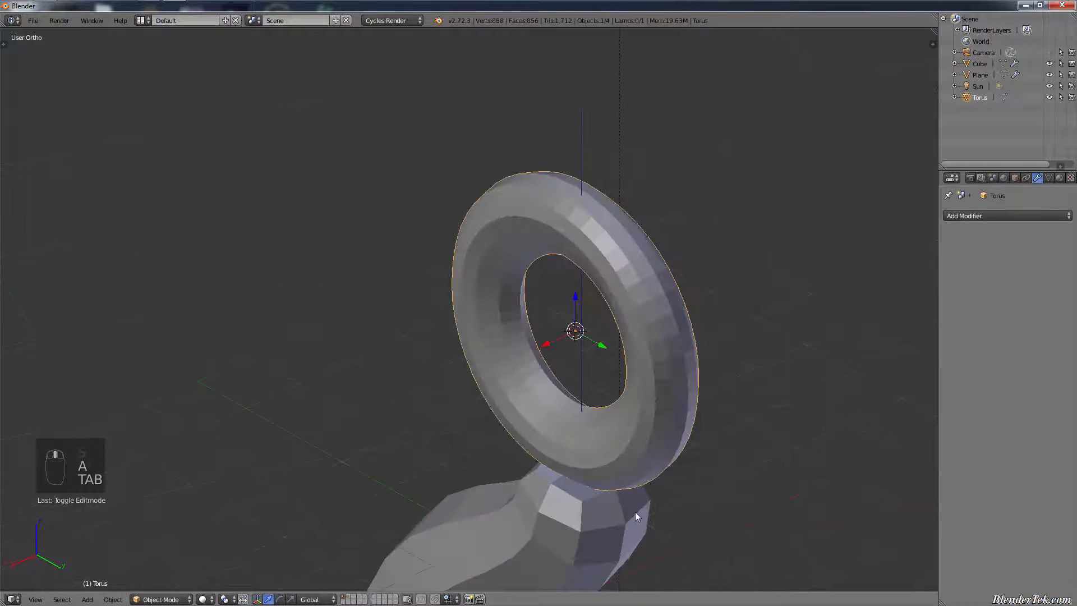
- Compare the ring with the photo from the right side, and scale it along the global X axis to nearly twice its thickness
scroll(687, 483, up, 2)
middle_drag(687, 484, 713, 459)
key(KP_3)
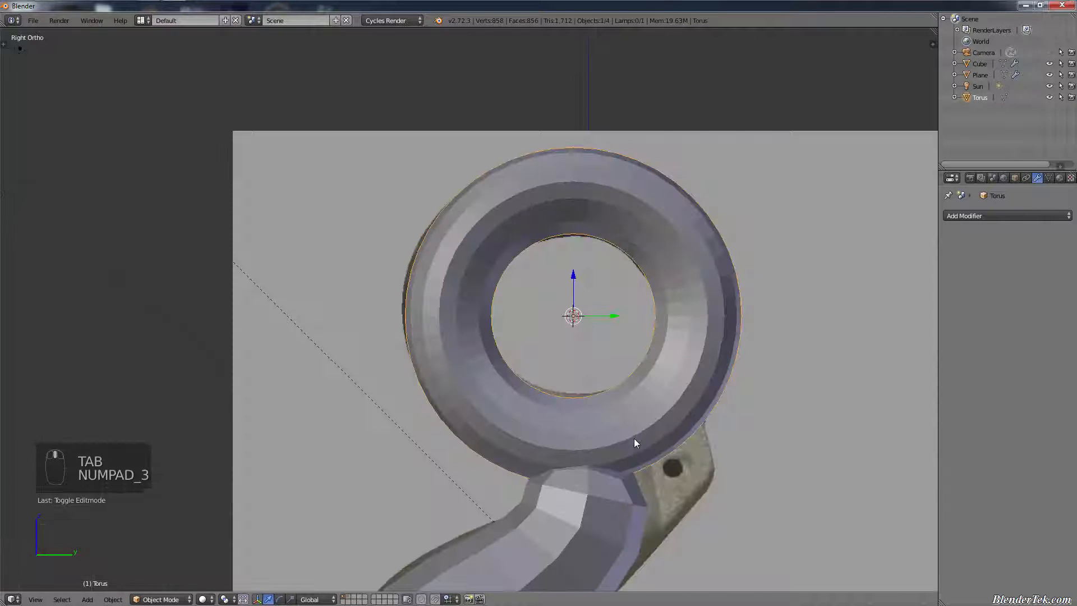
shift+middle_drag(672, 372, 651, 158)
scroll(659, 341, down, 4)
shift+middle_drag(764, 448, 683, 391)
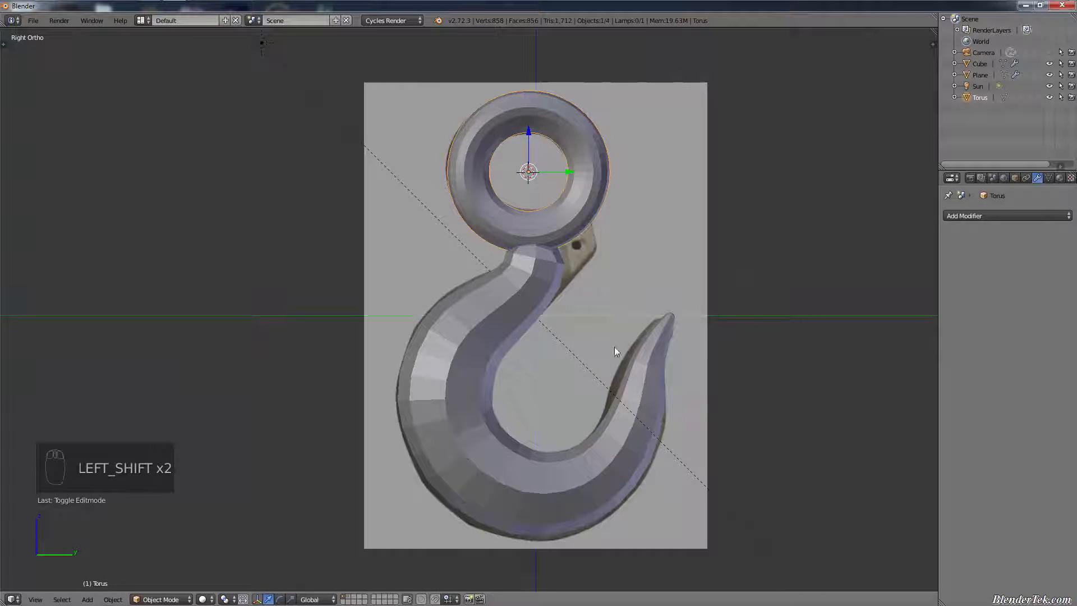
middle_drag(615, 346, 605, 266)
scroll(639, 188, up, 4)
shift+middle_drag(638, 182, 633, 297)
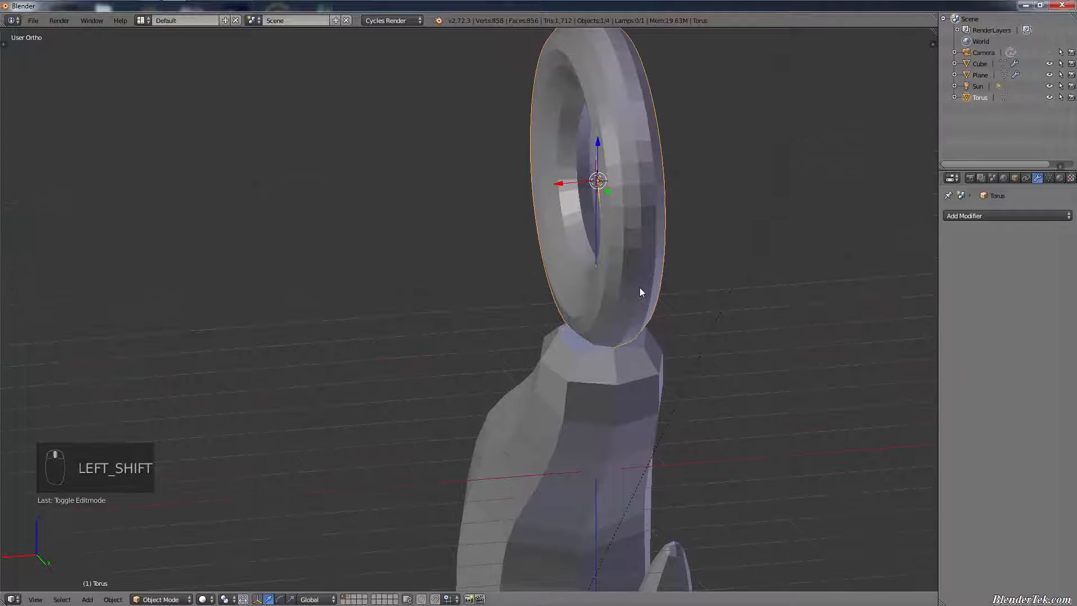
key(s)
key(x)
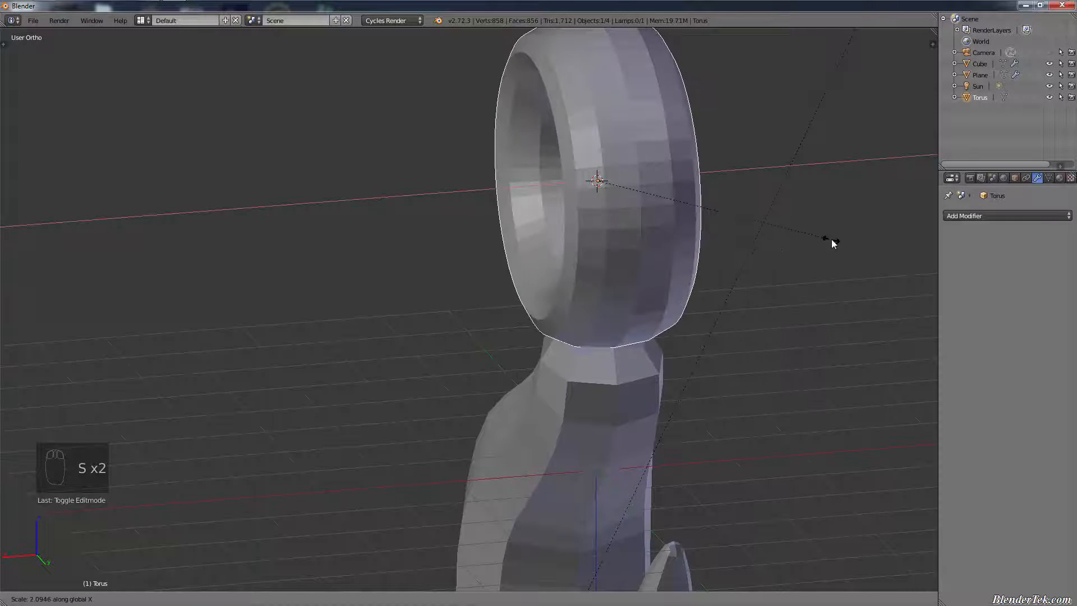
click(791, 256)
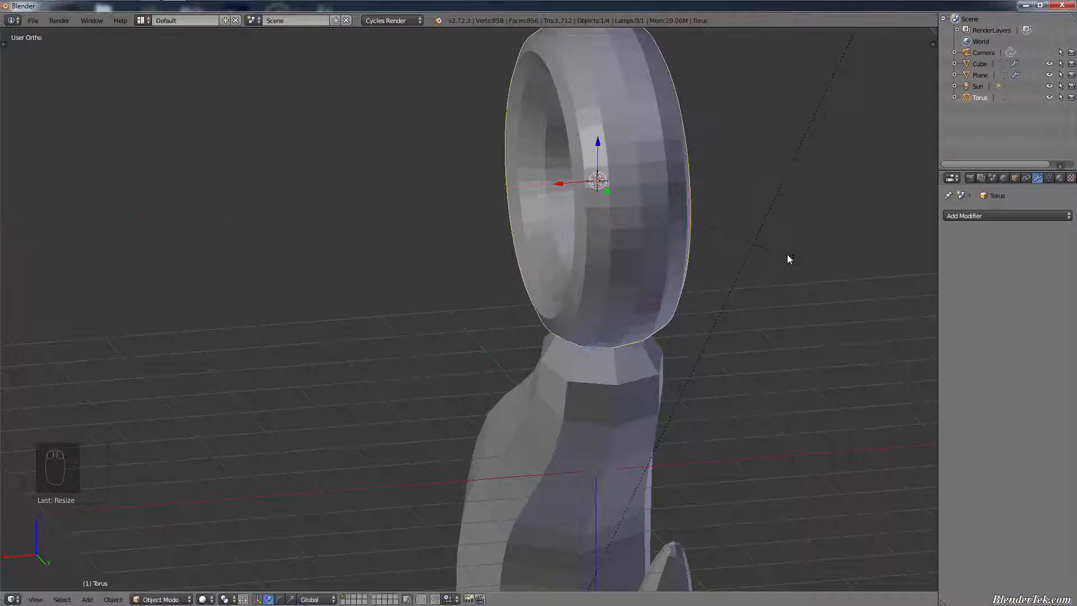
- Select the hook and raise its Subdivision Surface viewport level to 2
scroll(788, 259, down, 5)
middle_drag(695, 373, 912, 412)
shift+middle_drag(842, 544, 414, 411)
scroll(742, 386, up, 3)
scroll(517, 443, down, 4)
middle_drag(558, 436, 554, 438)
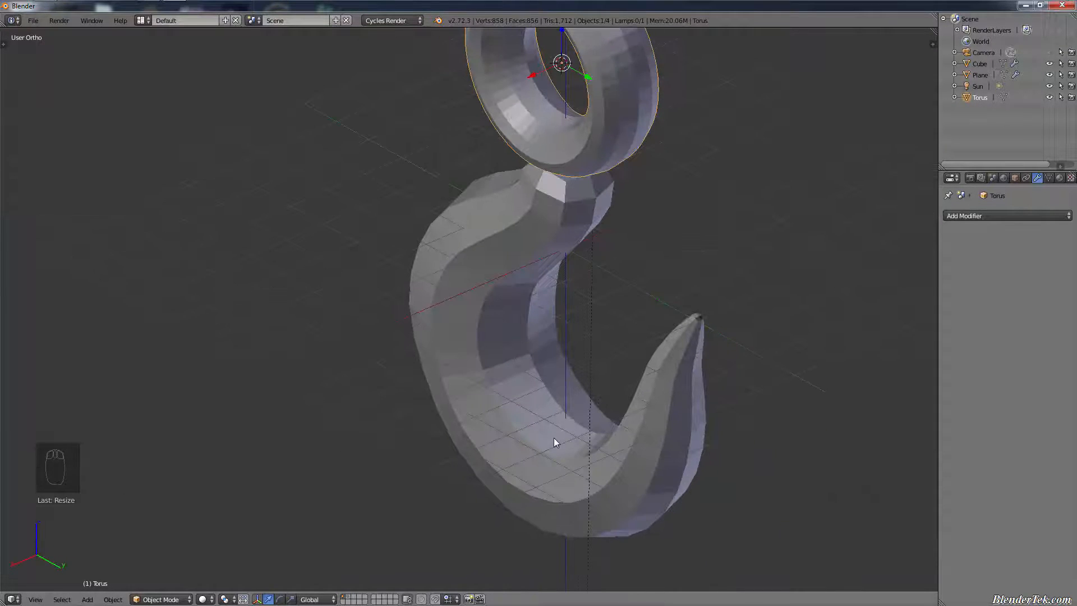
right_click(463, 373)
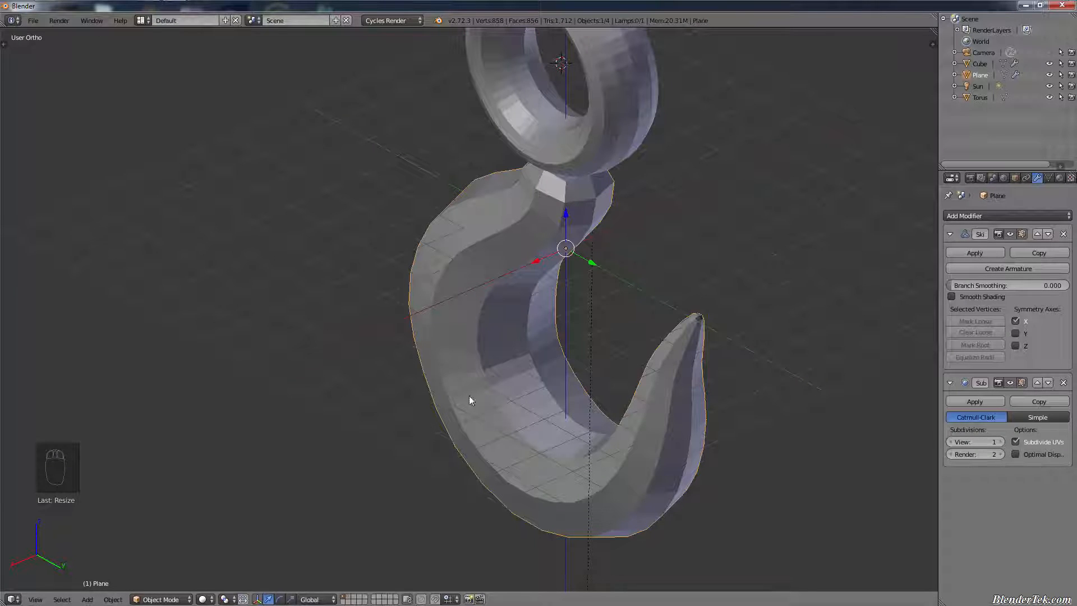
click(1000, 442)
- Examine the smoothed hook's pointed tip up close and its thickness from the back
scroll(692, 399, up, 10)
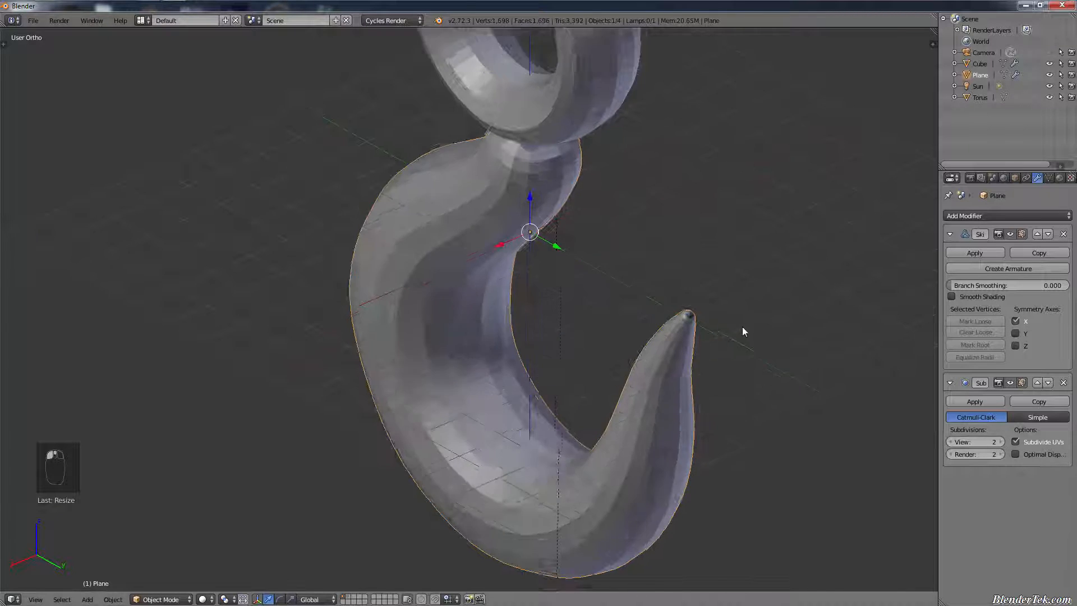
scroll(682, 247, up, 1)
scroll(682, 247, down, 4)
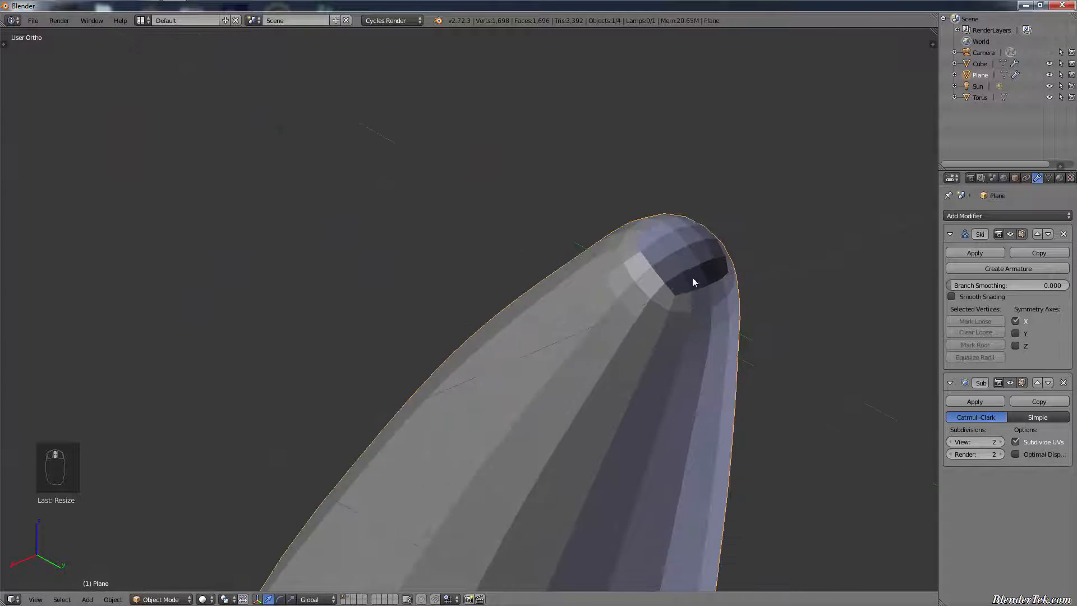
middle_drag(692, 277, 660, 202)
scroll(660, 207, down, 6)
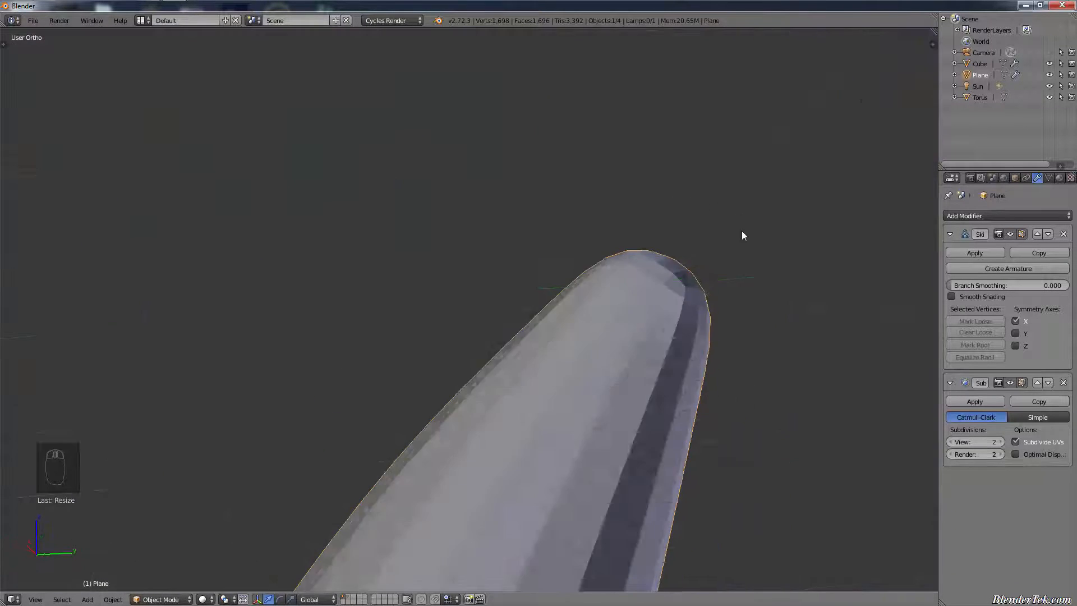
middle_drag(743, 233, 715, 365)
scroll(677, 364, down, 3)
middle_drag(689, 372, 719, 388)
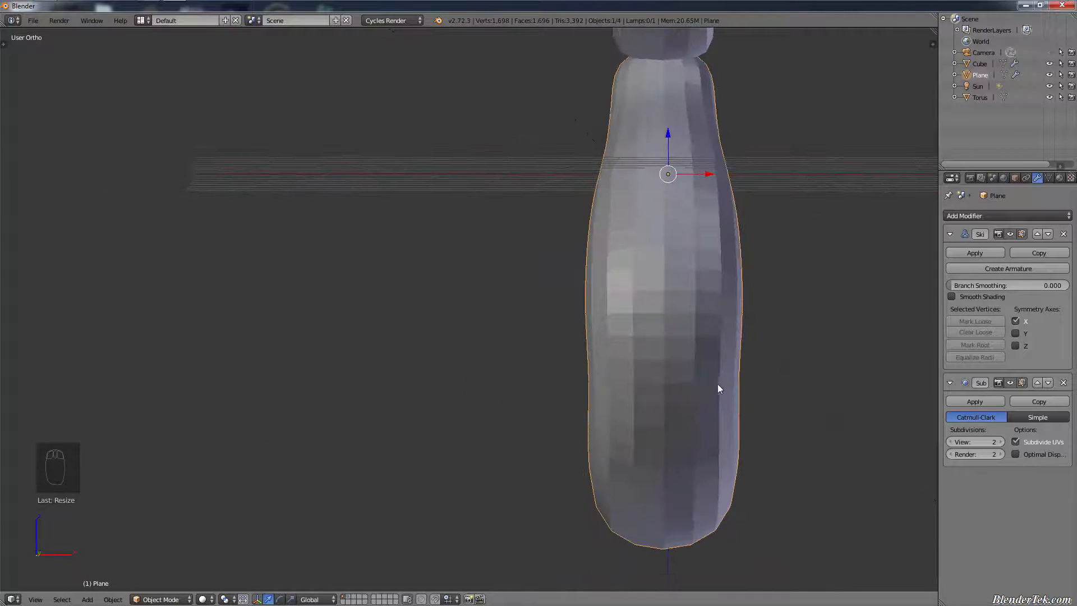
- In Edit Mode, select the skeleton vertex on the lower back of the hook's curve and slightly enlarge its skin radius
key(Tab)
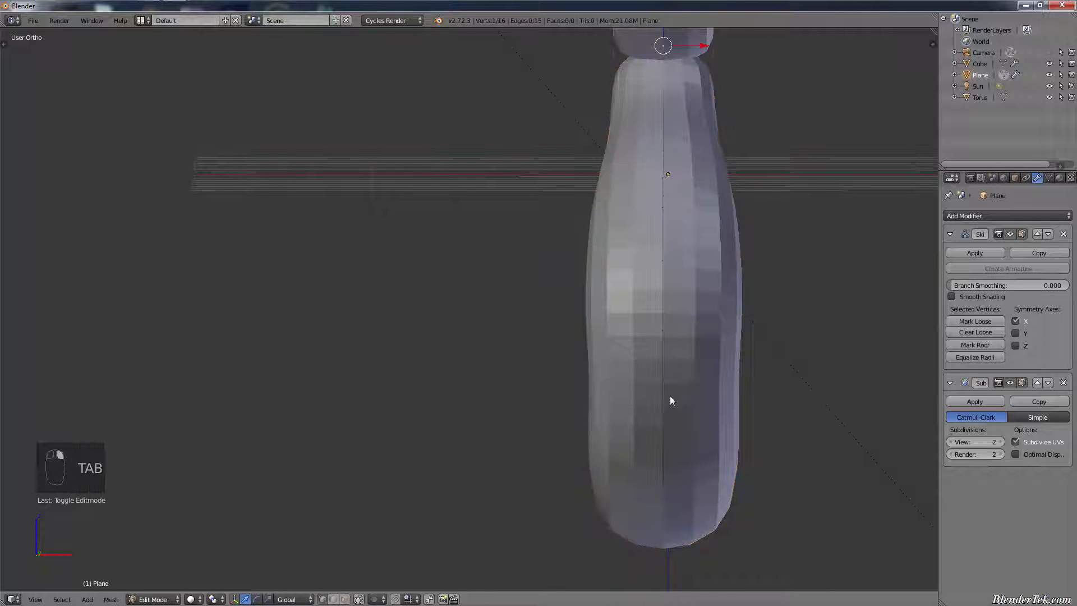
middle_drag(737, 392, 619, 399)
right_click(399, 384)
middle_drag(456, 385, 669, 337)
key(KP_1)
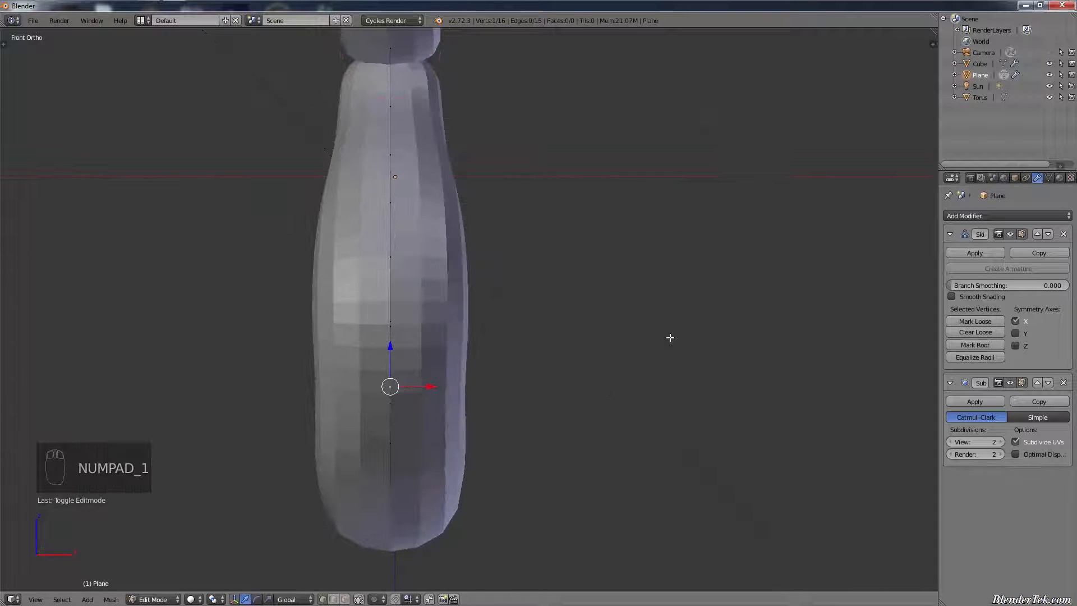
key(ctrl)
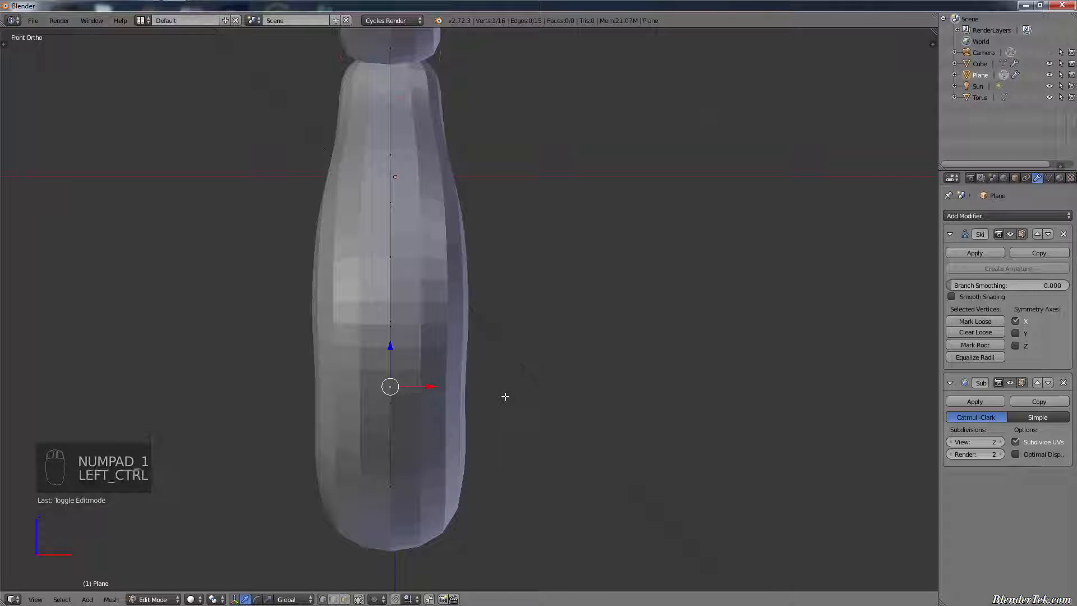
key(ctrl+a)
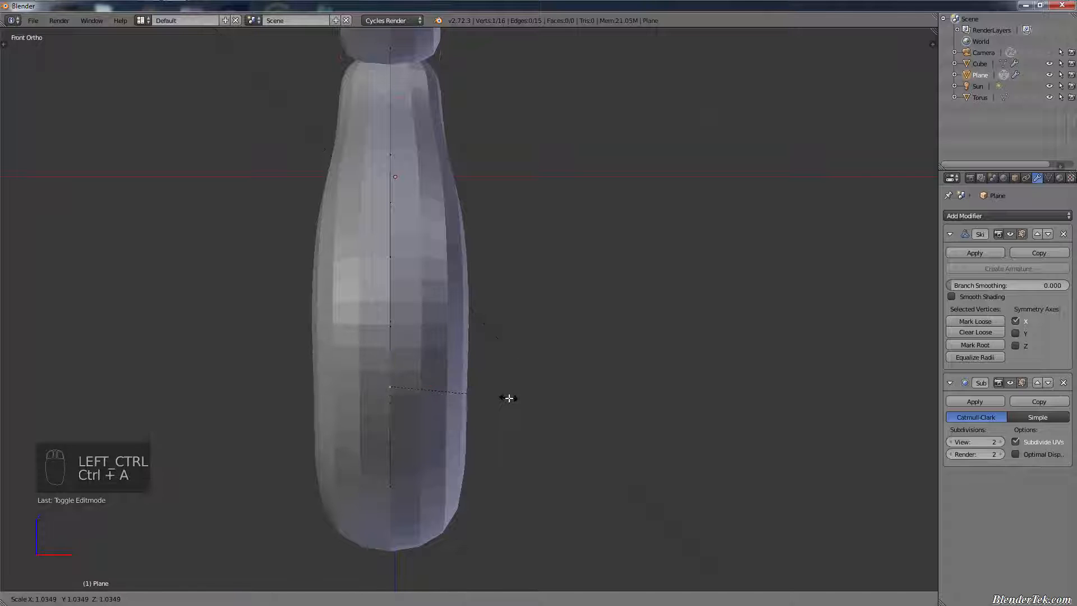
click(519, 397)
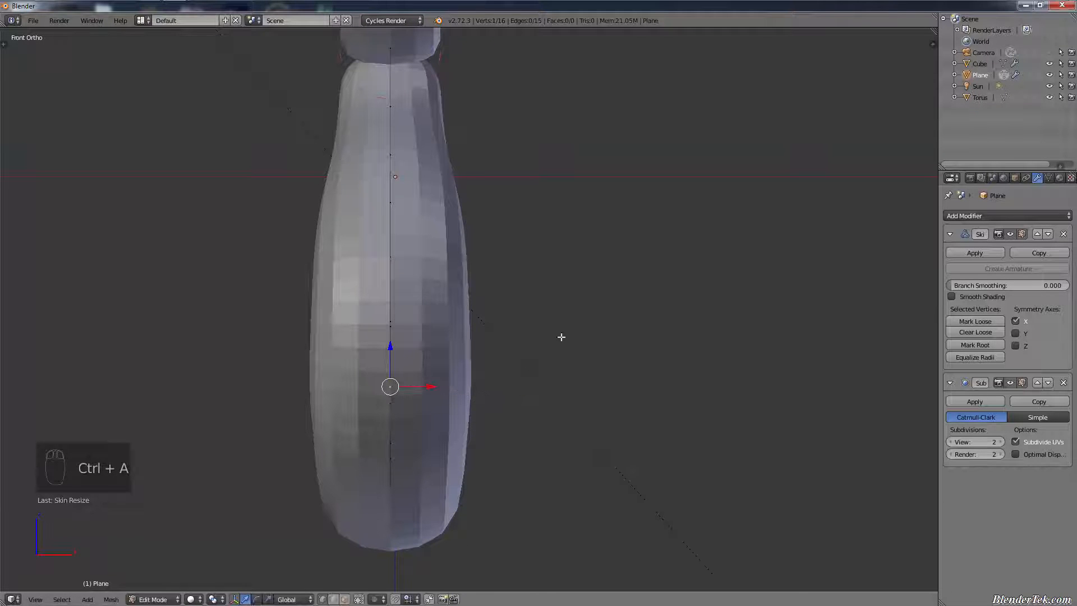
- Check the hook from its tip side and slightly reduce the selected vertex's skin radius
middle_drag(590, 316, 366, 394)
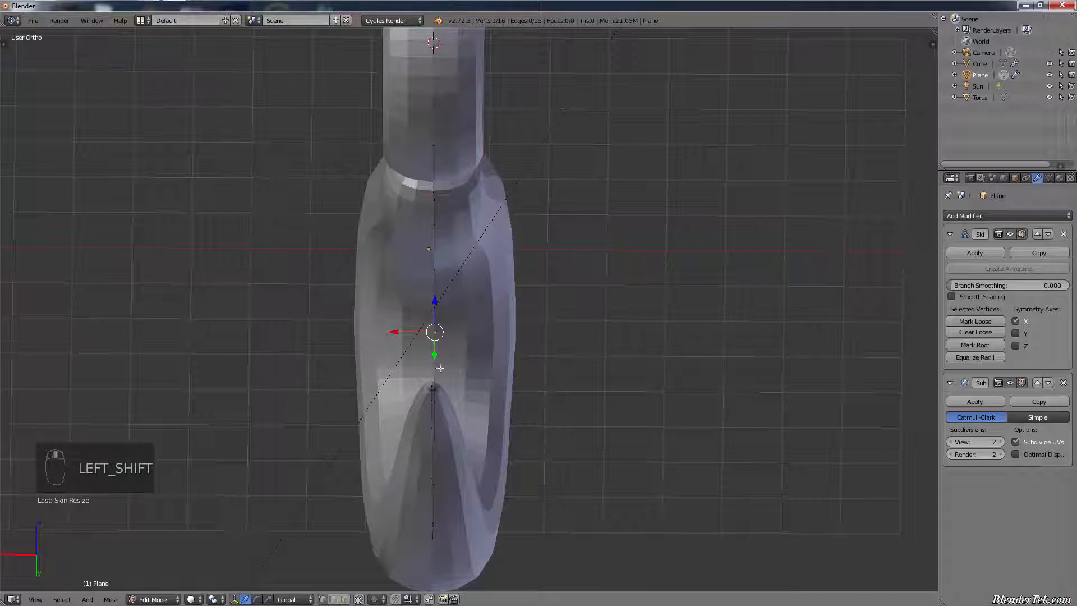
key(ctrl+a)
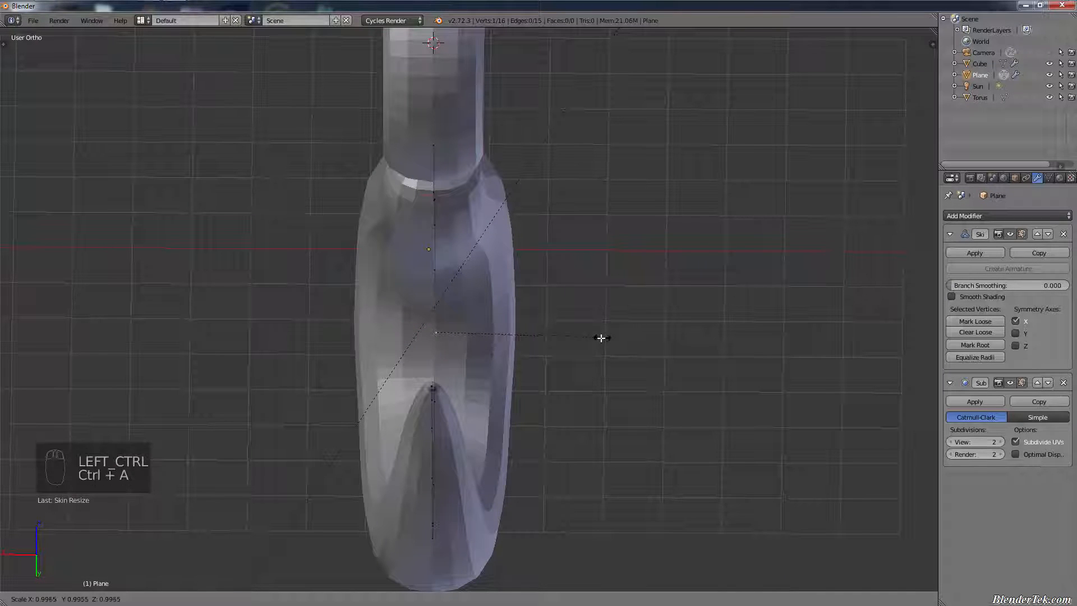
click(577, 334)
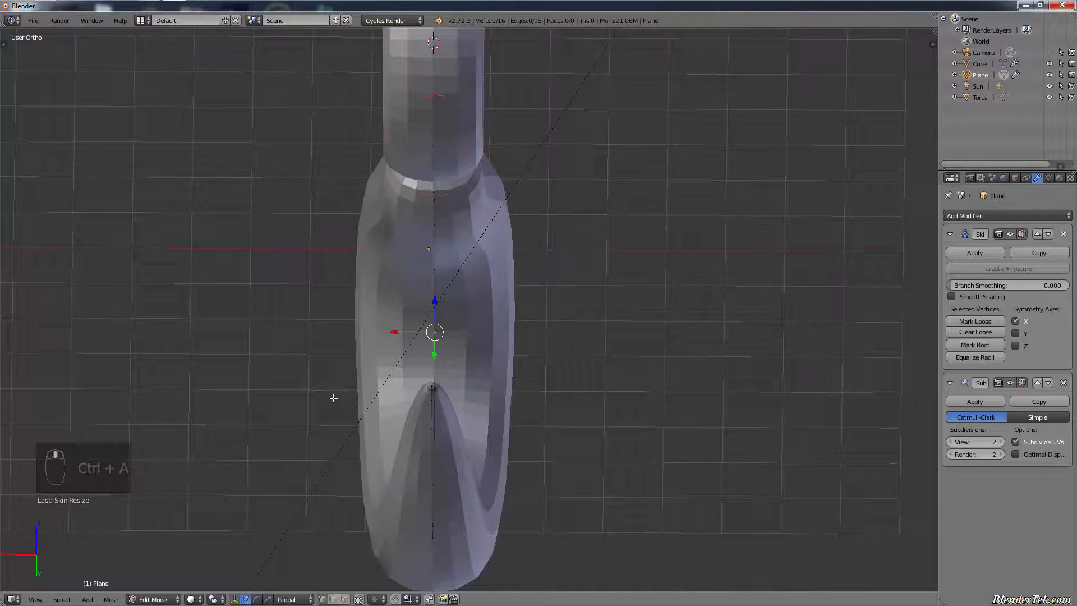
- Show the whole model in wireframe from the right side over the reference photo
middle_drag(332, 397, 452, 335)
key(KP_3)
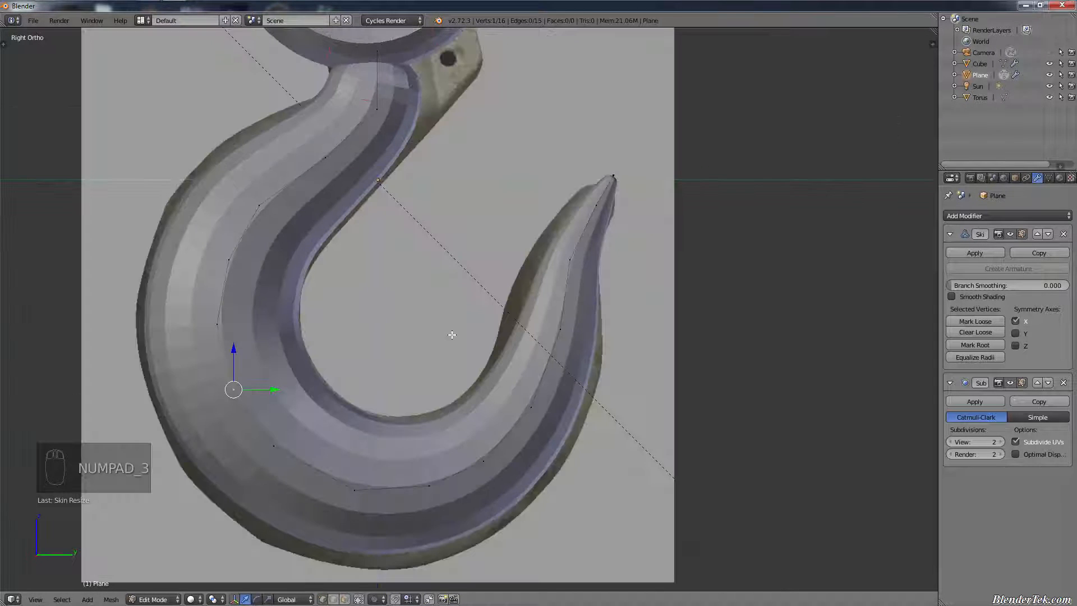
scroll(550, 298, down, 1)
shift+middle_drag(534, 240, 579, 347)
scroll(567, 345, down, 2)
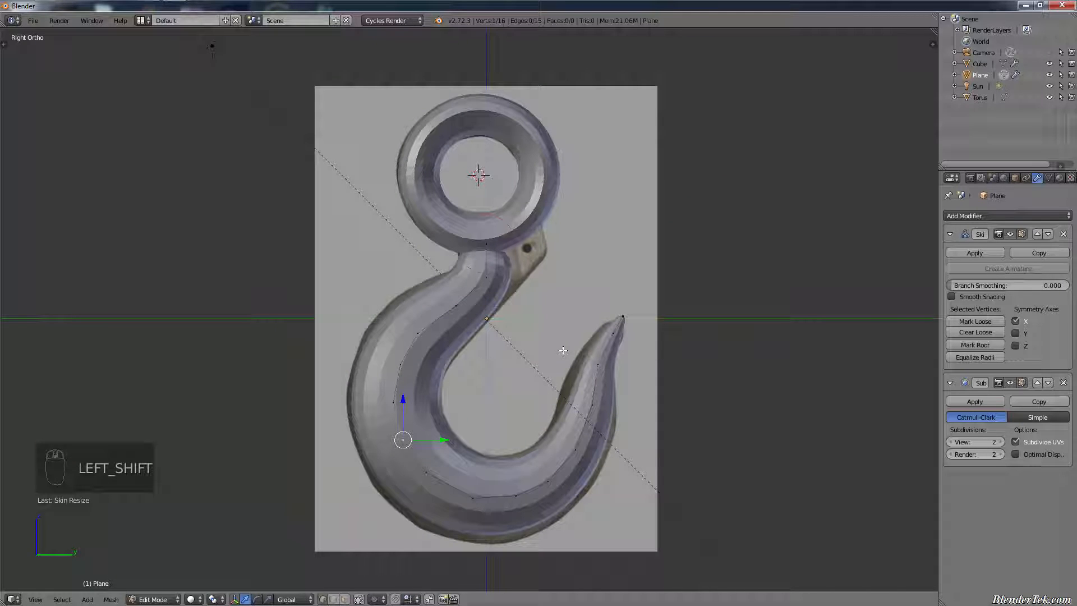
key(z)
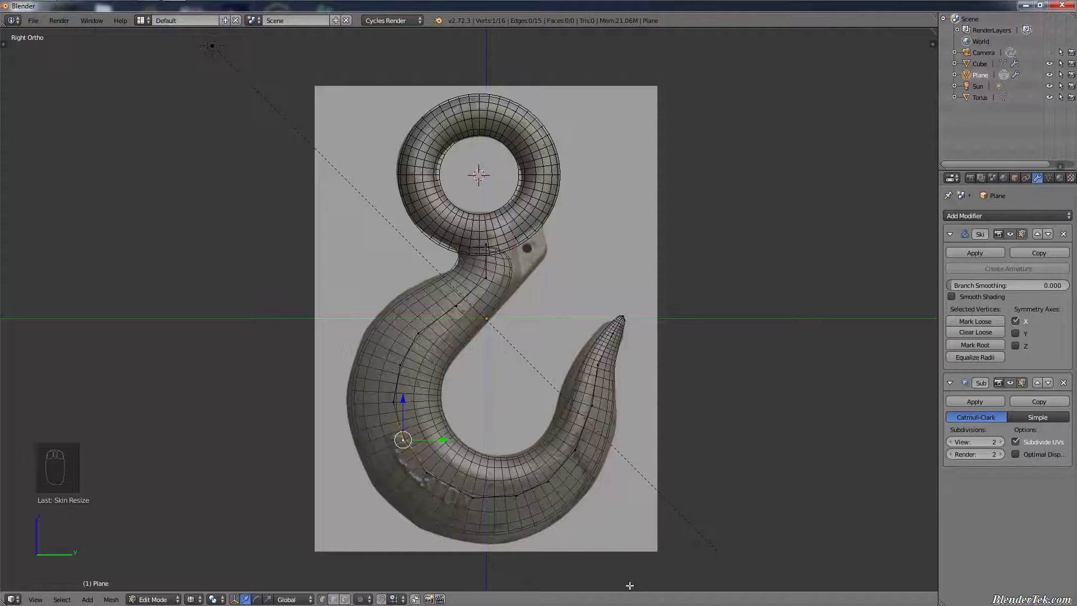
- Compare the wireframe outline with the photo along the hook's lower curve, tip, neck and eye
scroll(628, 545, up, 8)
scroll(569, 319, down, 8)
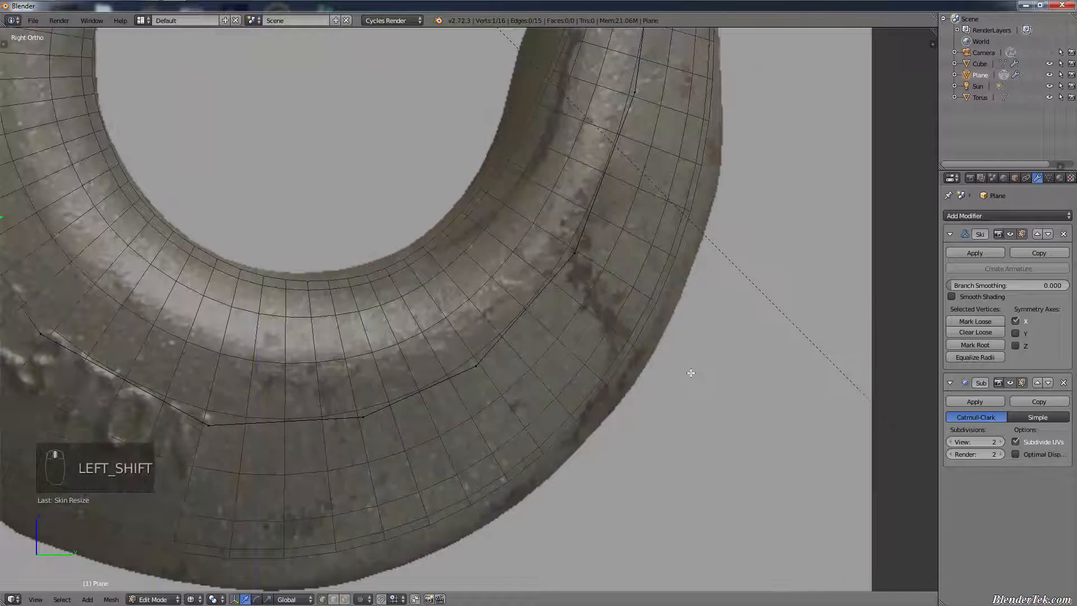
shift+scroll(640, 318, down, 3)
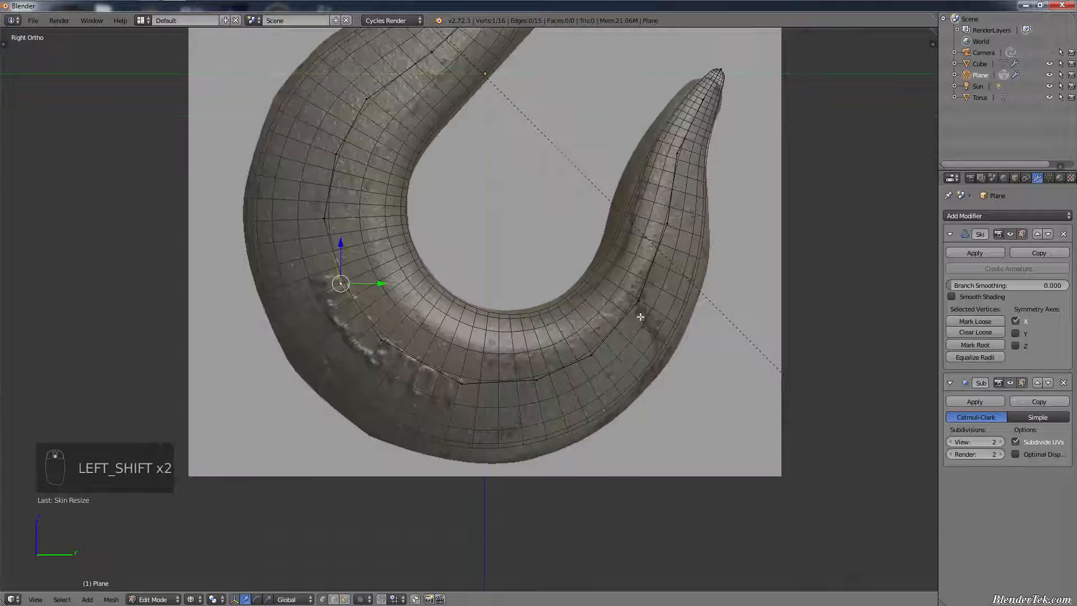
scroll(637, 317, down, 3)
shift+middle_drag(572, 351, 595, 415)
scroll(595, 415, up, 2)
scroll(473, 428, up, 1)
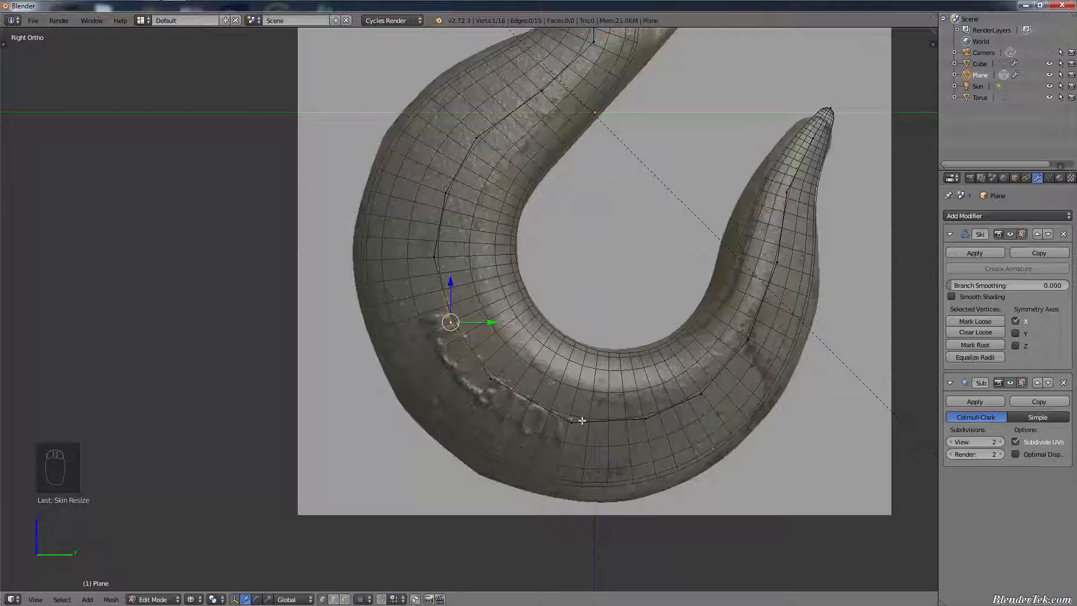
scroll(600, 400, down, 4)
shift+middle_drag(633, 347, 605, 460)
scroll(562, 446, up, 2)
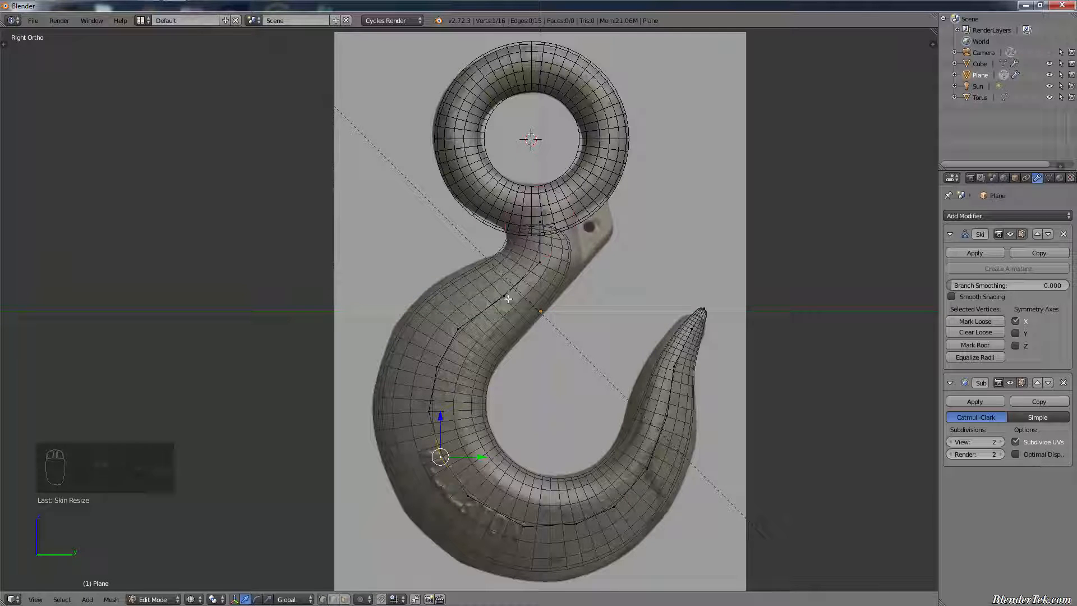
scroll(609, 459, down, 1)
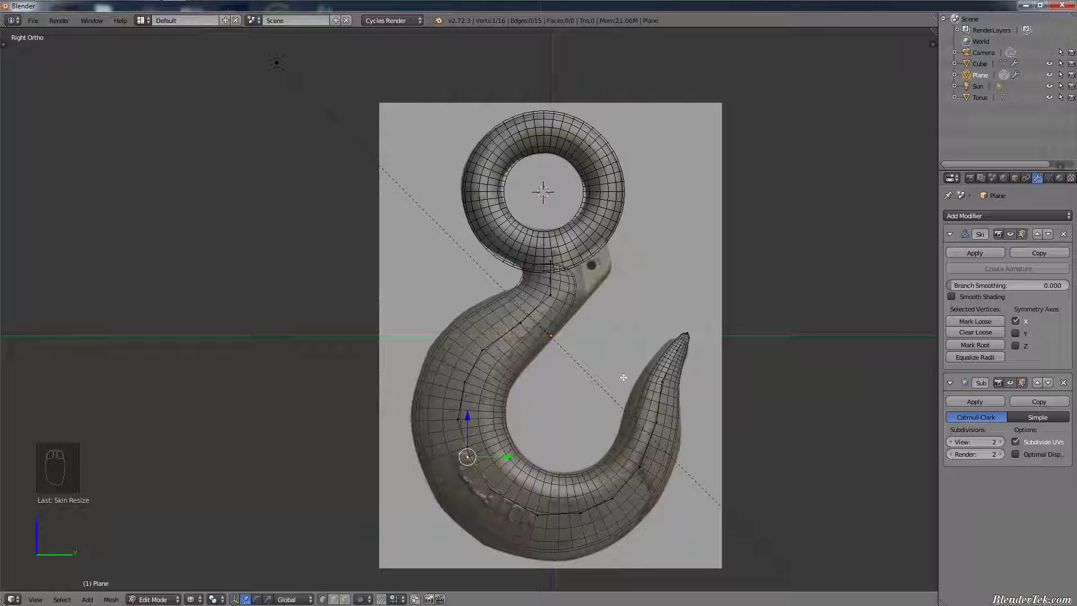
key(z)
key(z)
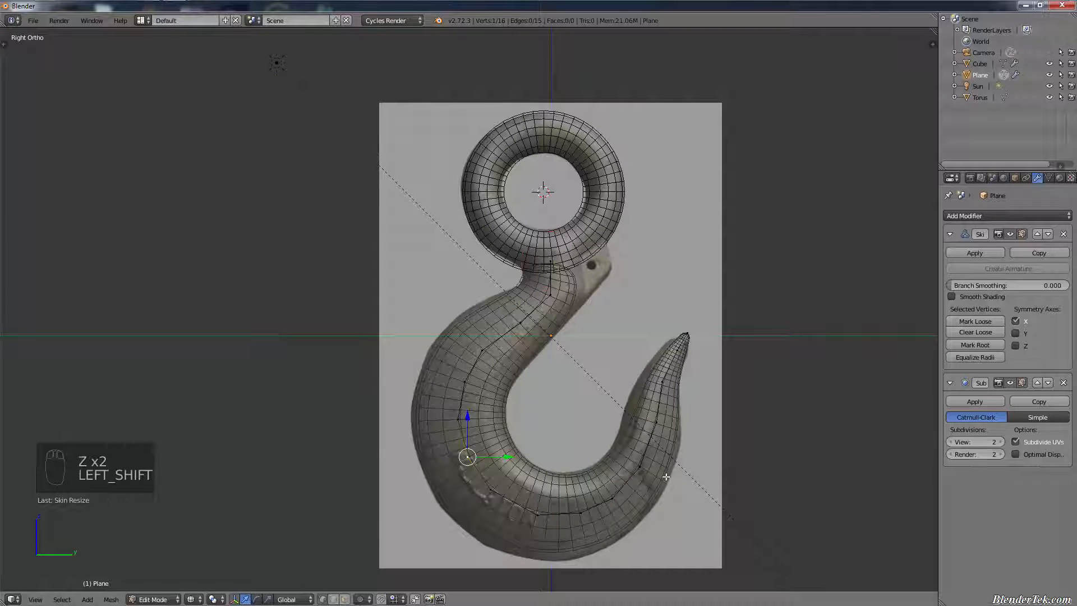
shift+middle_drag(633, 492, 628, 471)
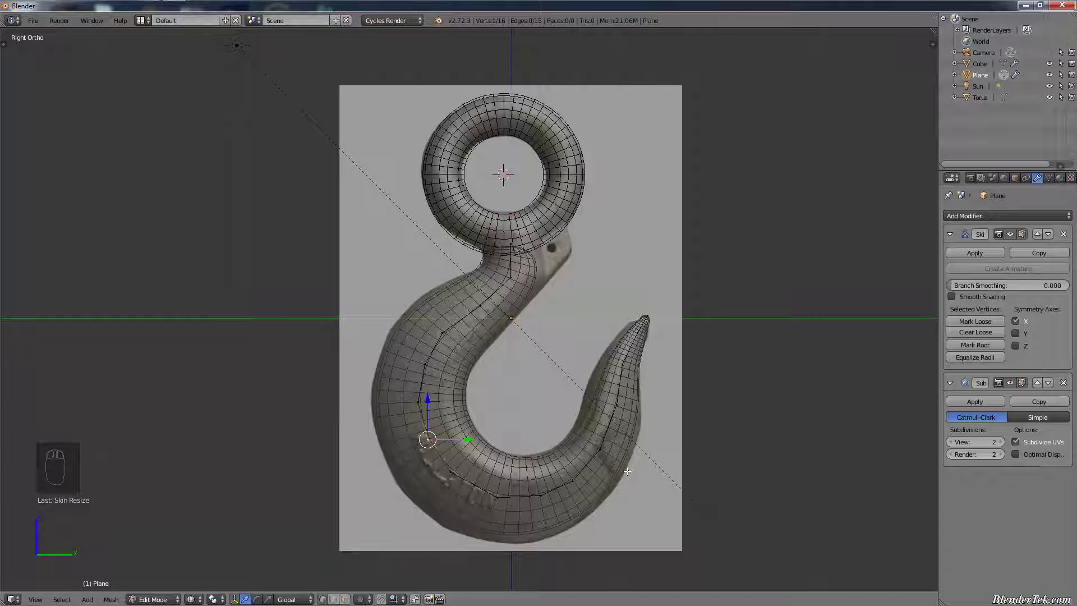
- Move the skeleton vertex in the upper part of the tip arm inward to centre the mesh on the photo
right_click(631, 361)
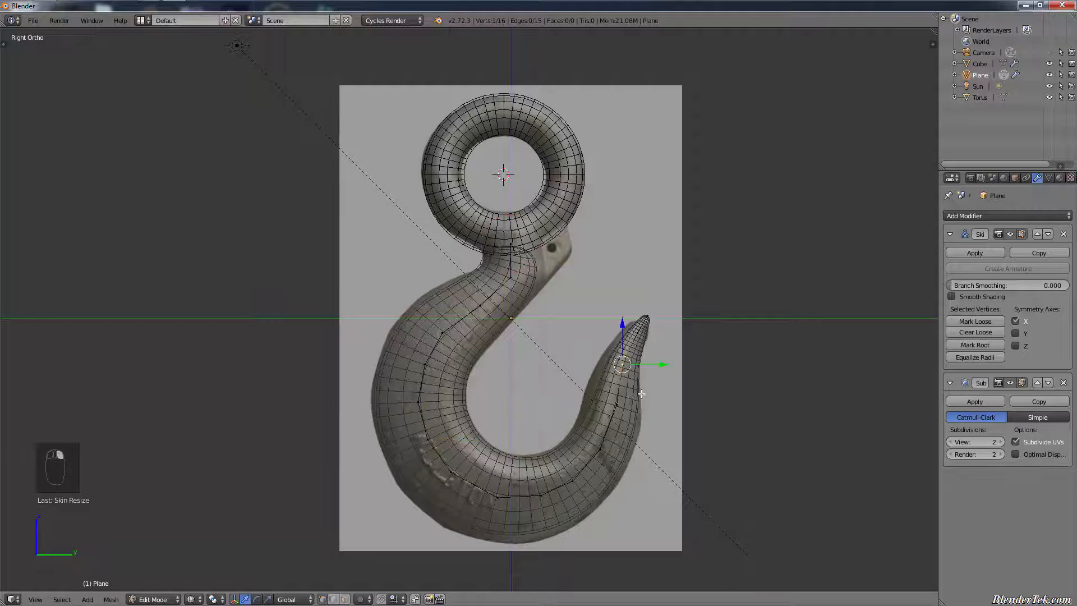
scroll(645, 358, up, 5)
key(g)
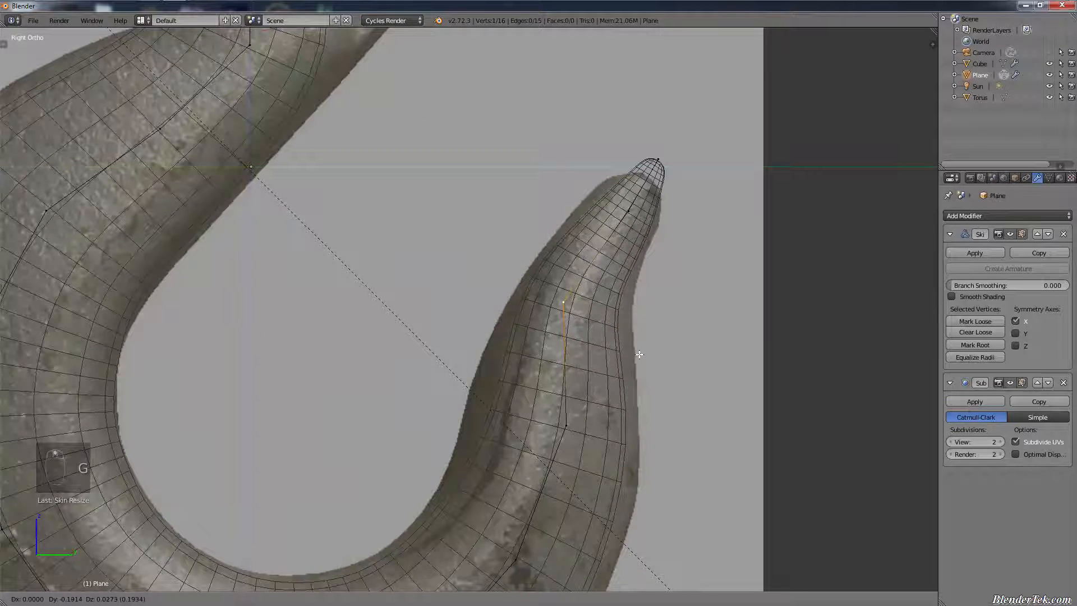
click(597, 384)
key(g)
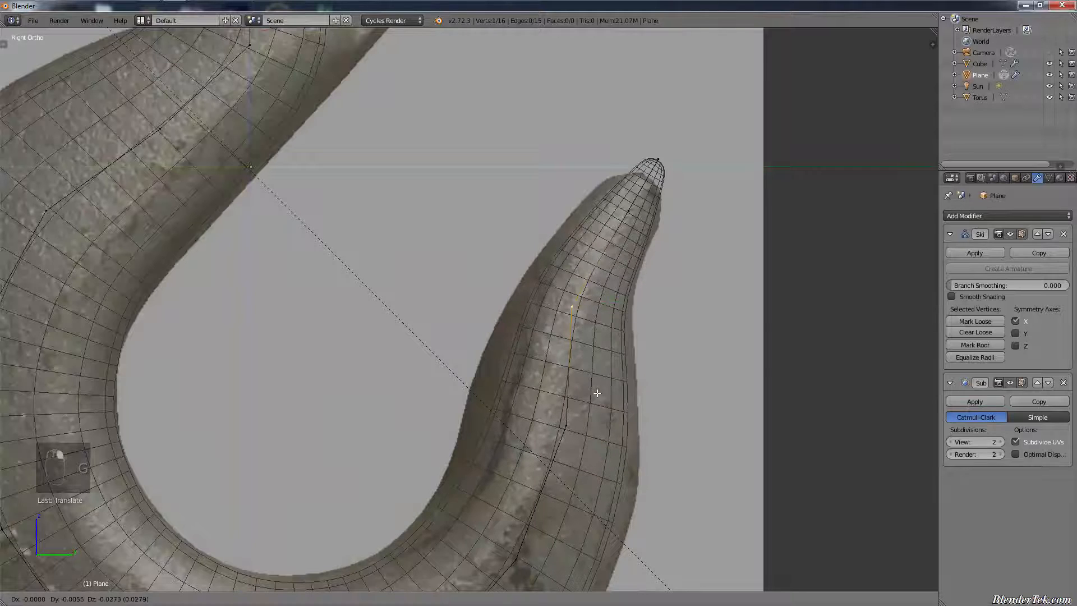
click(589, 413)
- Move the next vertex down the tip arm slightly inward and up to follow the photo
right_click(590, 413)
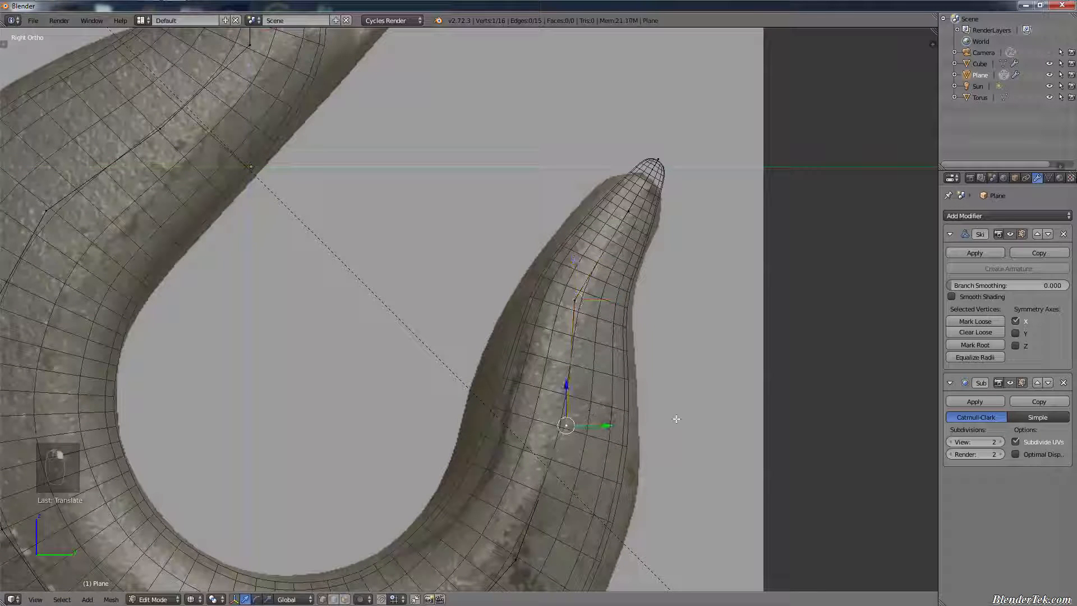
key(g)
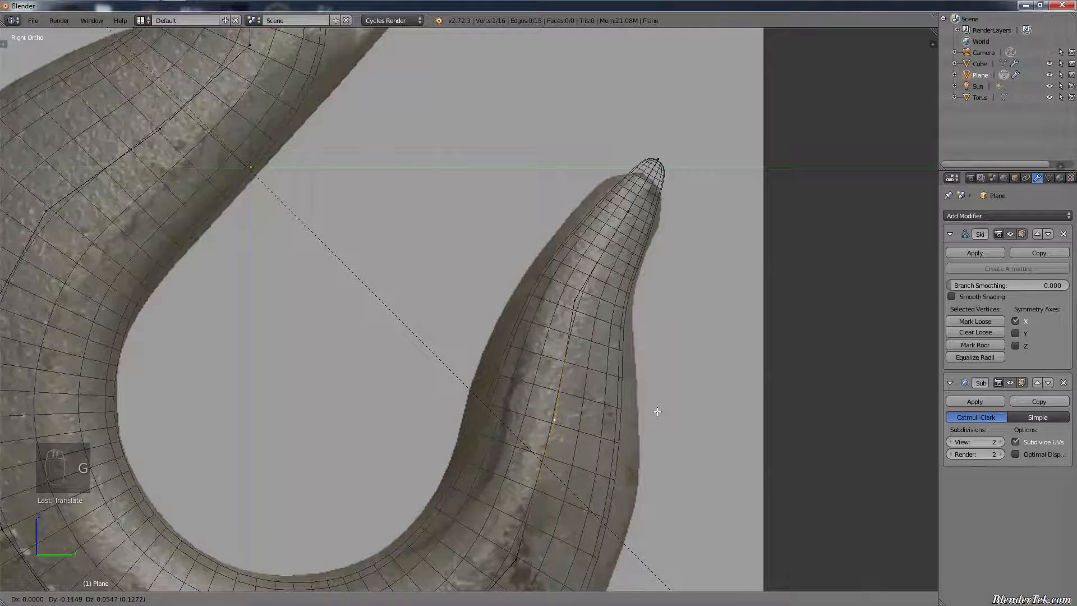
click(657, 410)
scroll(658, 409, down, 7)
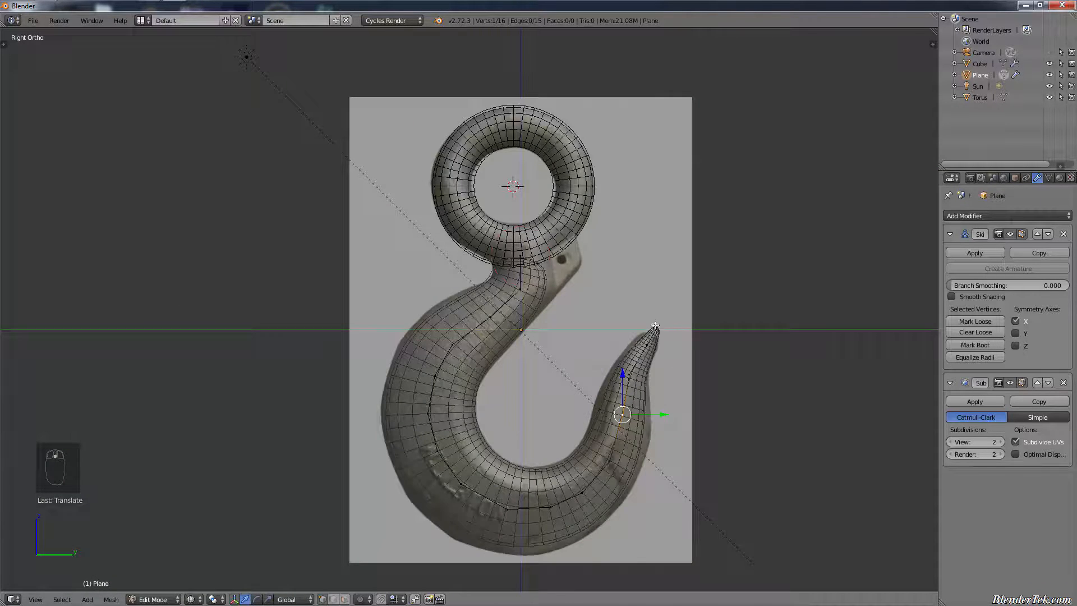
- Move the end vertex of the hook's tip down and inward onto the photo's point, and enlarge its skin radius to fit
scroll(655, 328, up, 8)
right_click(588, 292)
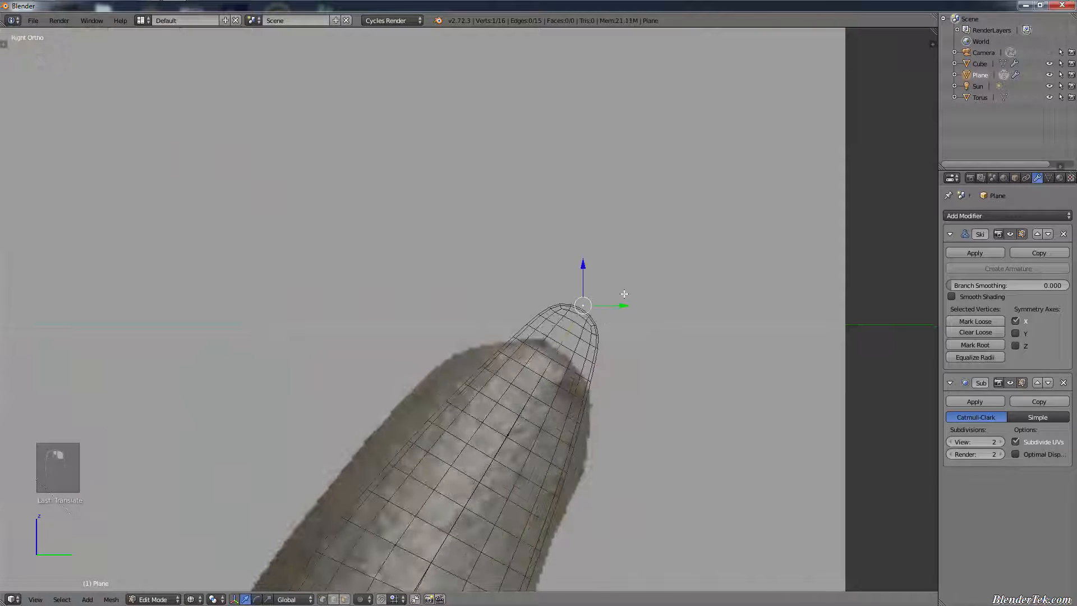
key(g)
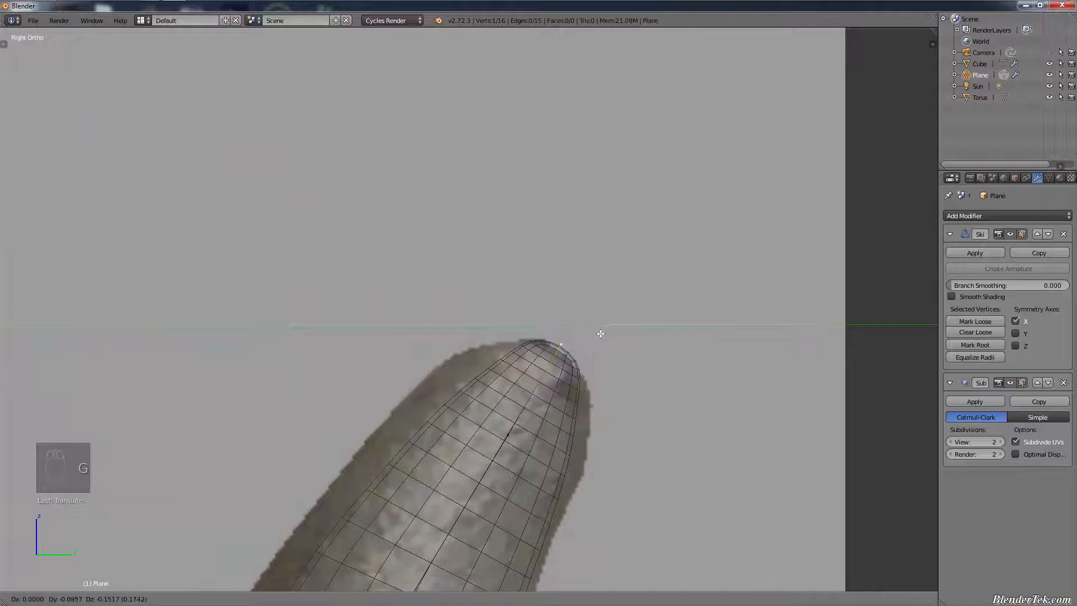
click(596, 329)
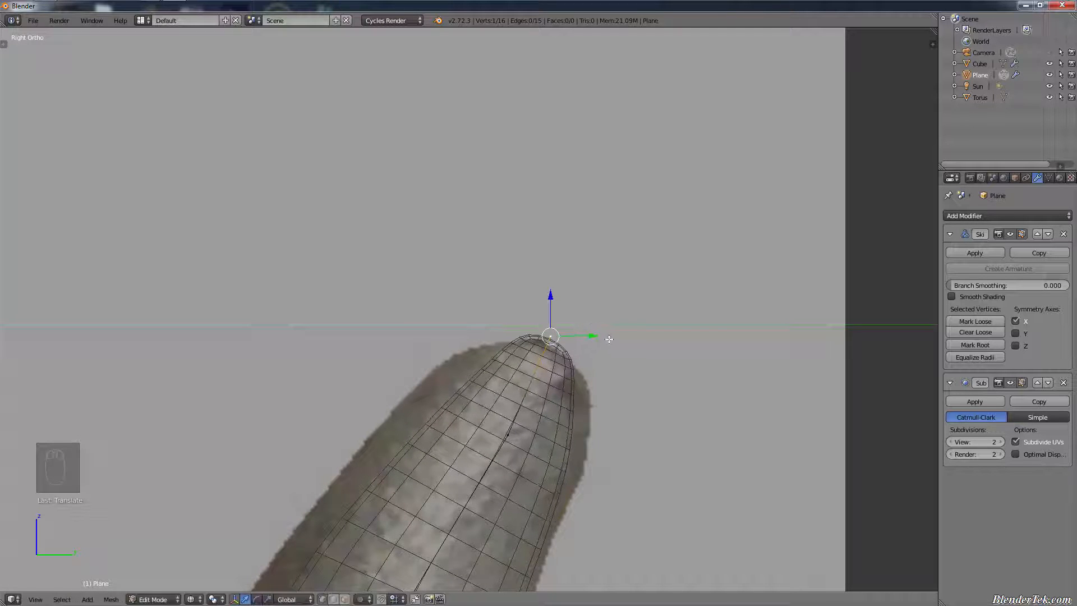
key(ctrl+a)
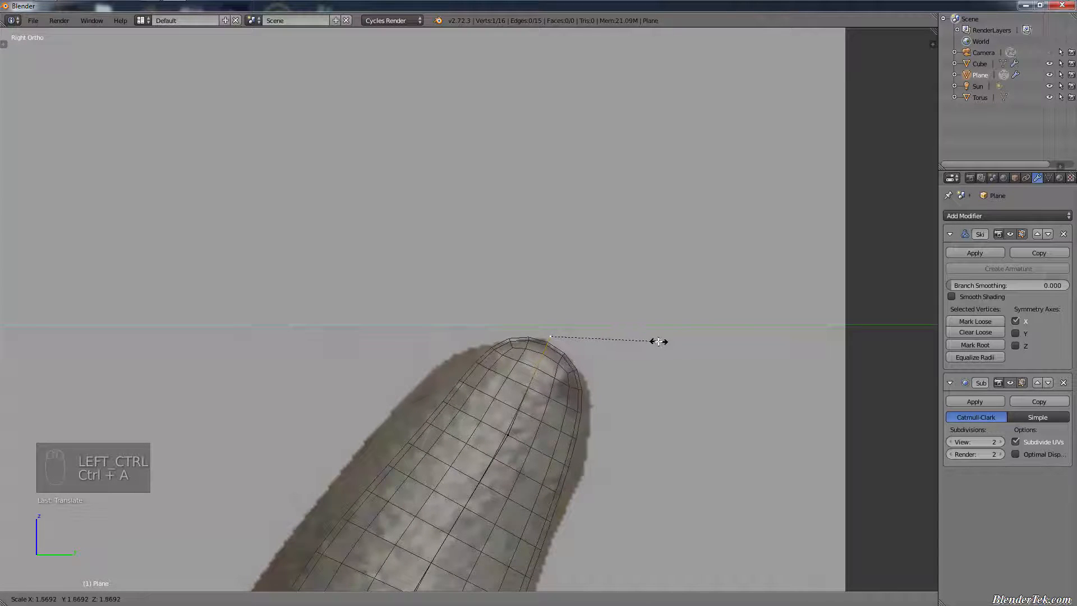
click(635, 339)
scroll(602, 438, down, 5)
shift+middle_drag(602, 438, 618, 420)
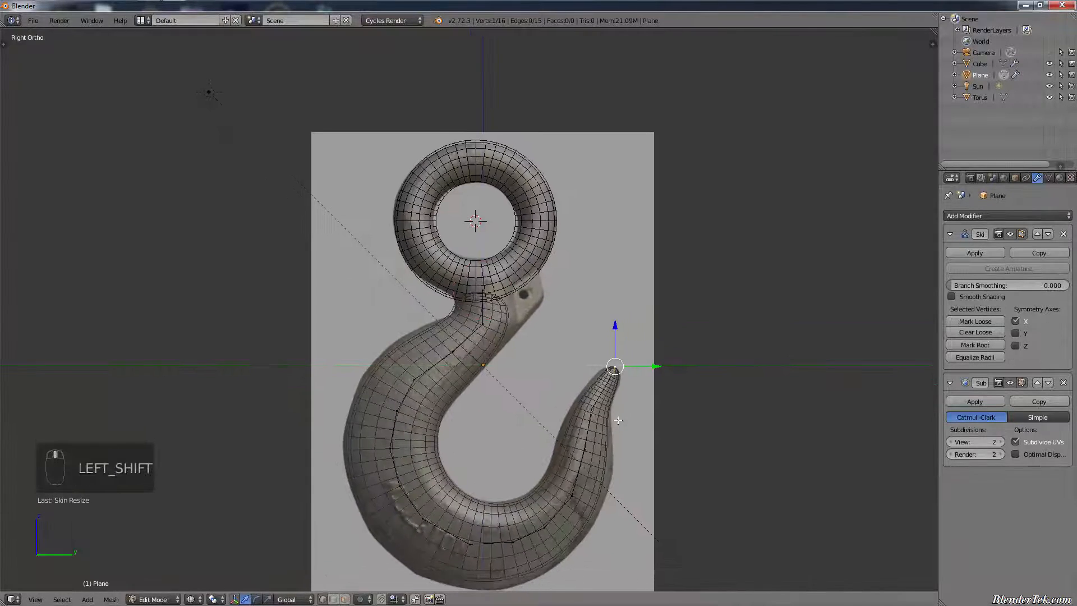
- Apply the Skin modifier to the hook in Object Mode, leaving only the Subdivision Surface modifier on it
key(shift+z)
mouse_move(702, 376)
middle_down()
mouse_move(654, 416)
mouse_move(688, 391)
mouse_move(695, 370)
mouse_move(695, 388)
mouse_move(658, 398)
middle_up()
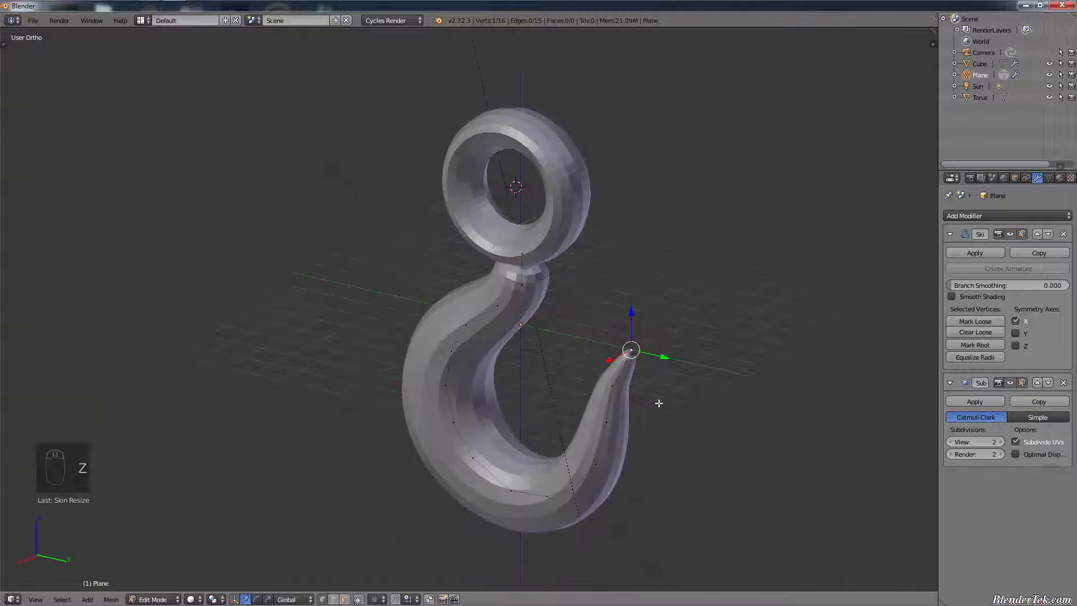
click(982, 254)
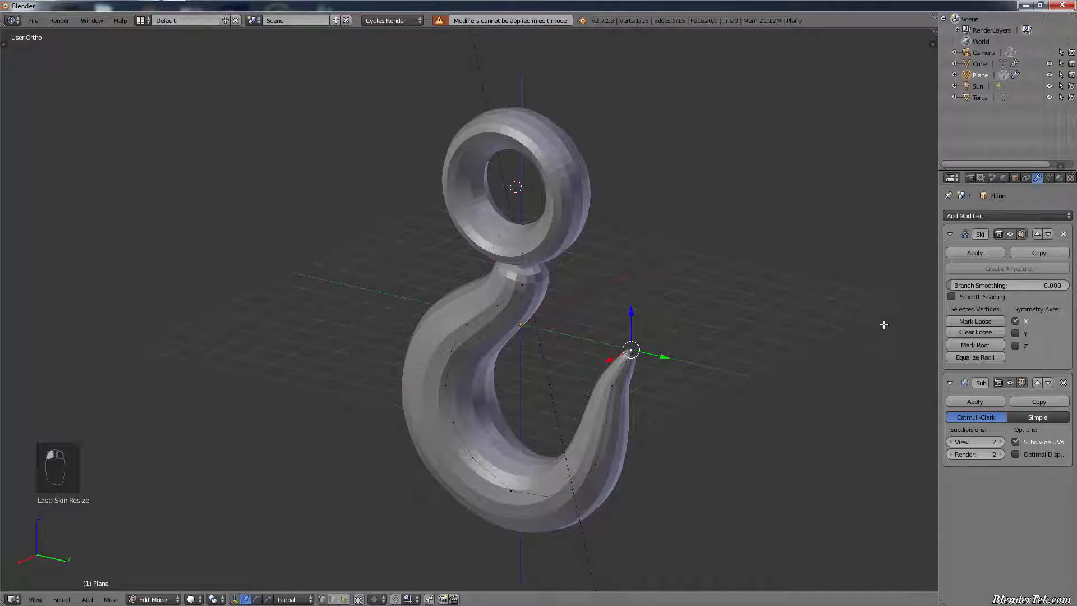
key(Tab)
click(978, 255)
- Set the viewport level of the hook's Subdivision Surface modifier to 1
middle_drag(596, 385, 723, 339)
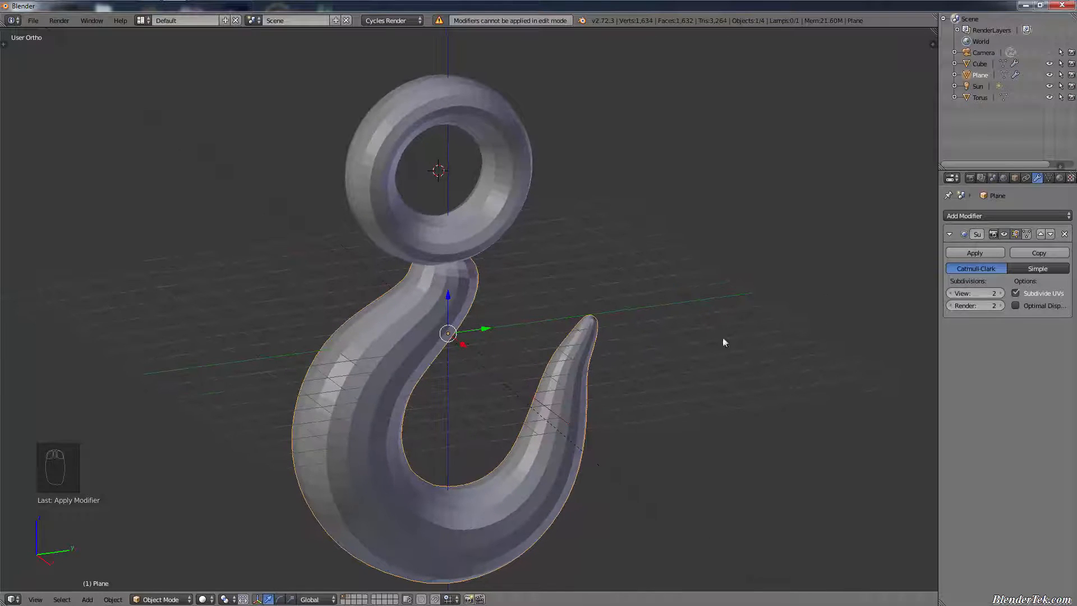
click(950, 293)
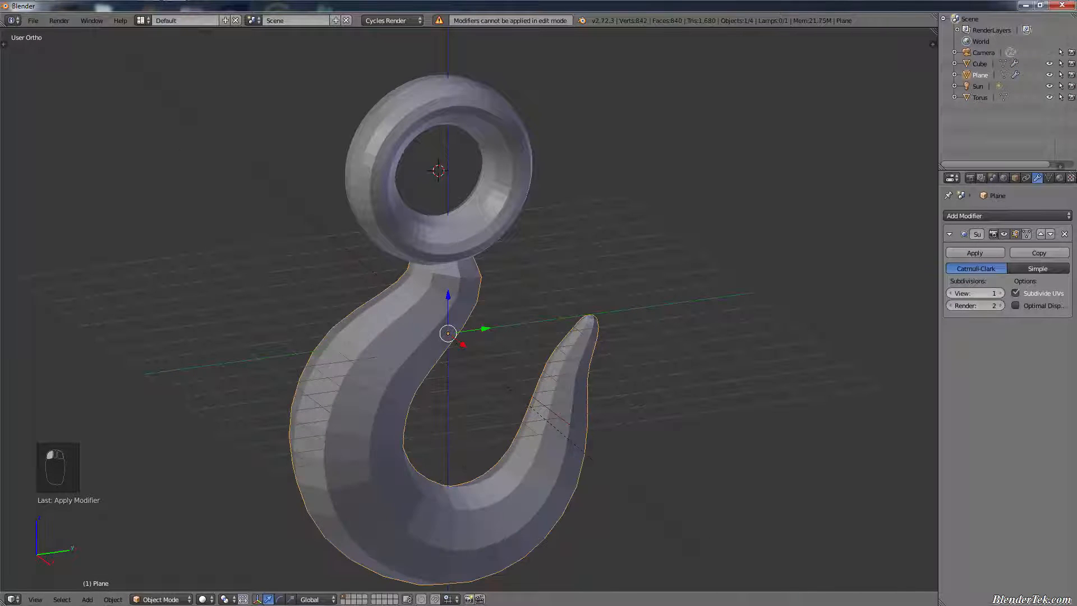
click(950, 293)
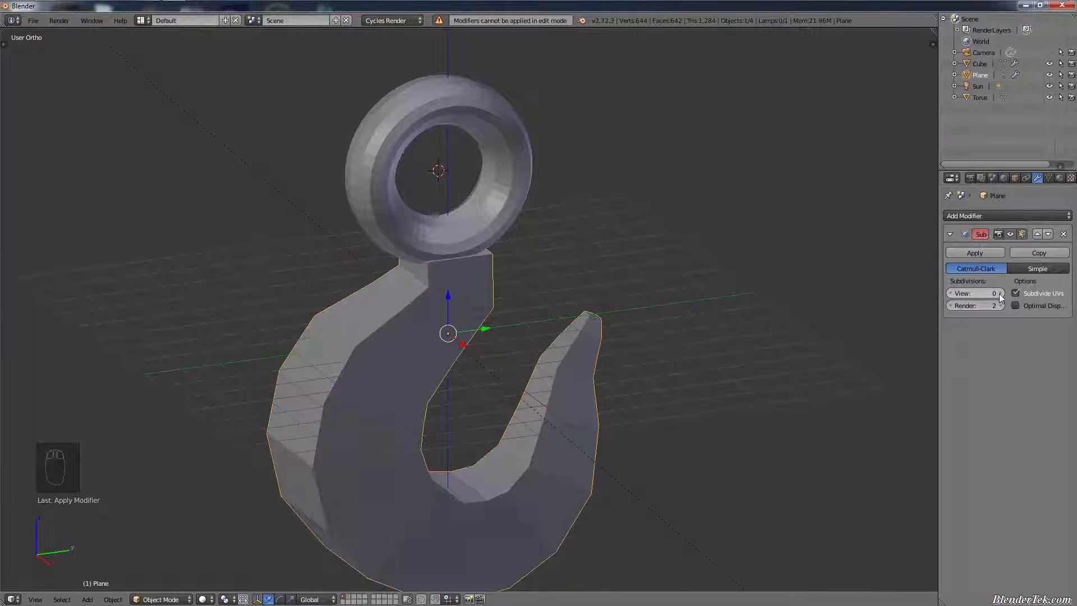
click(1000, 292)
middle_drag(509, 489, 453, 490)
- Examine the hook's control cage in Edit Mode against its smoothed surface, and return to Object Mode
key(Tab)
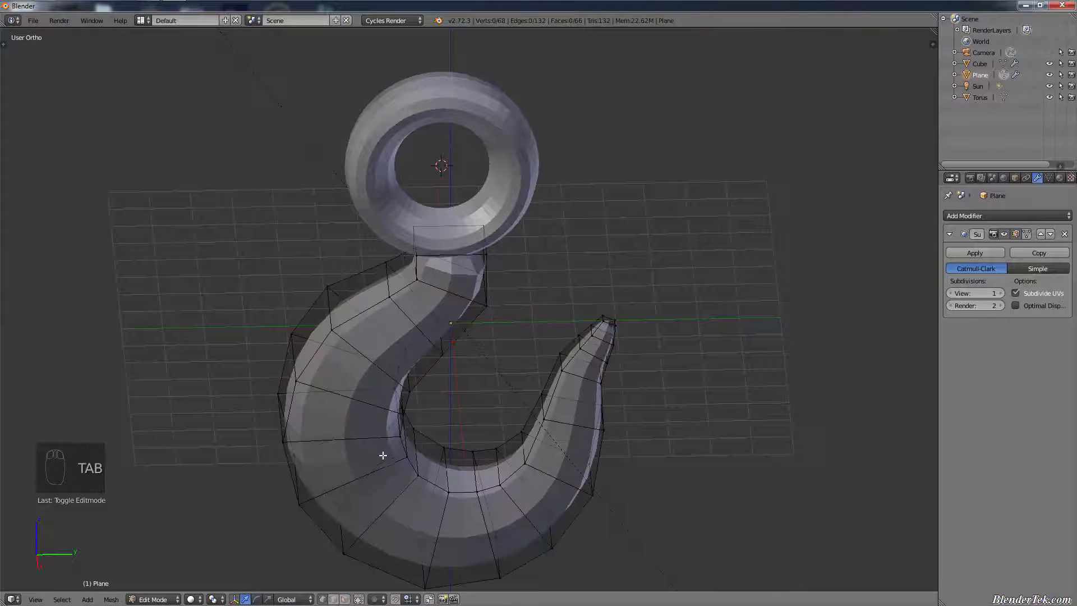
scroll(370, 466, up, 4)
mouse_move(352, 454)
middle_down()
mouse_move(368, 430)
mouse_move(409, 474)
mouse_move(358, 465)
middle_up()
right_click(344, 441)
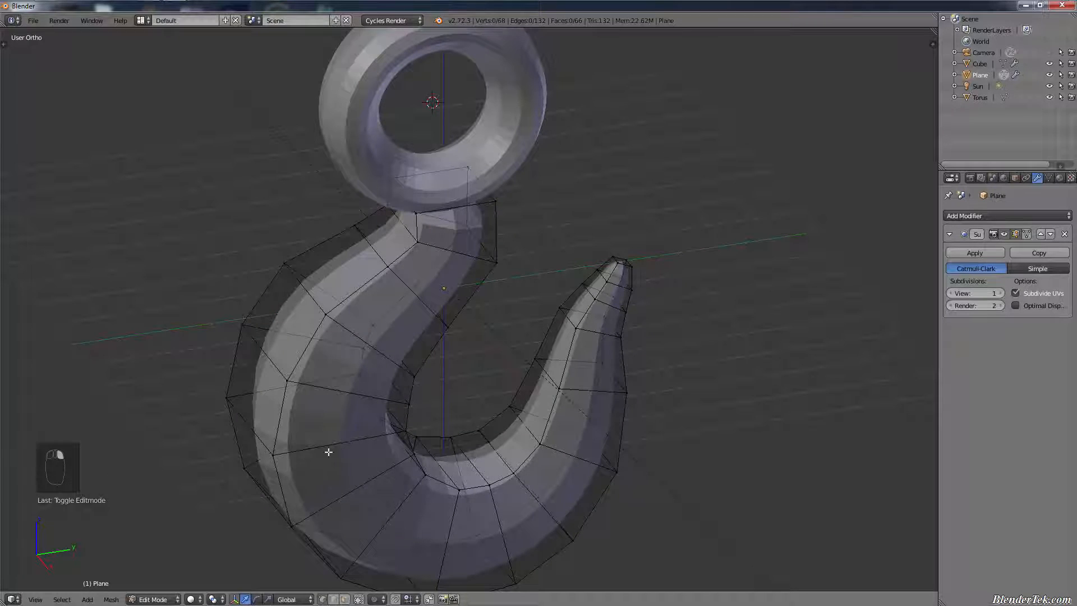
right_click(274, 453)
right_click(394, 429)
key(a)
key(a)
key(a)
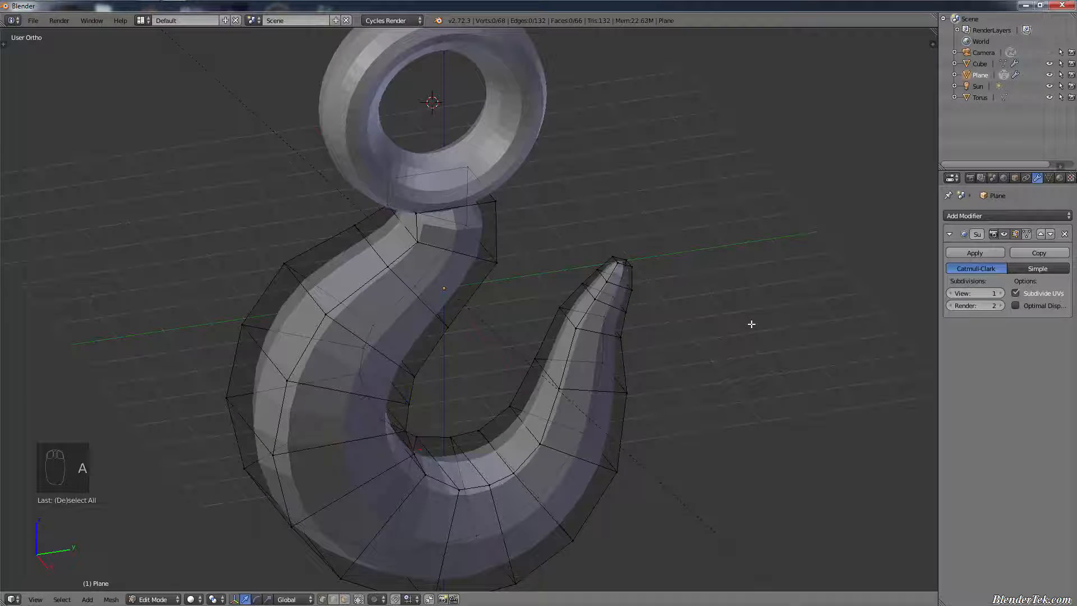
key(z)
key(z)
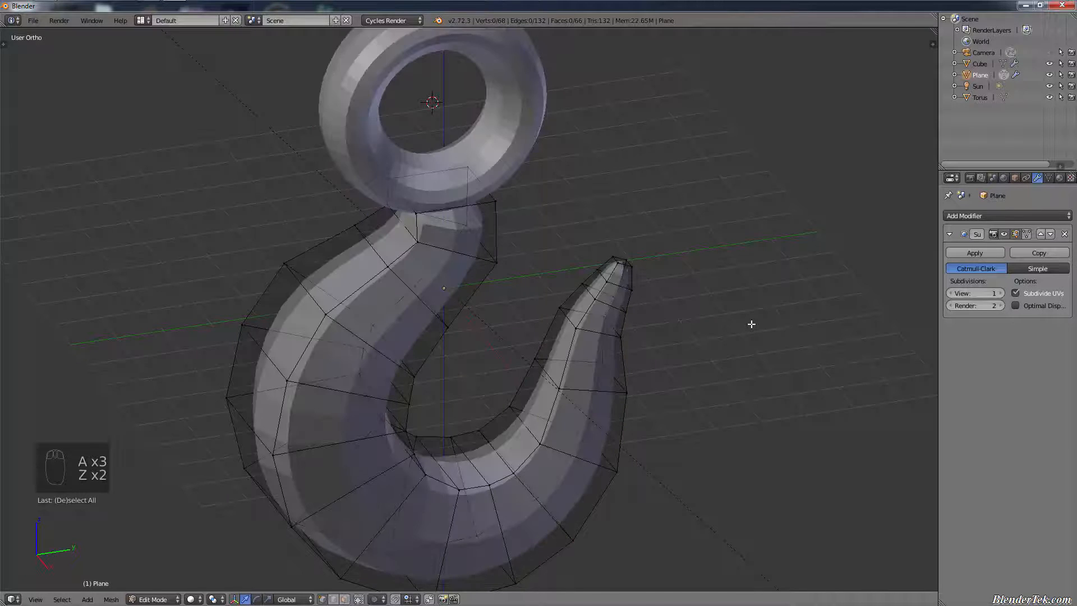
key(Tab)
scroll(751, 326, down, 2)
middle_drag(748, 331, 703, 395)
scroll(679, 321, up, 1)
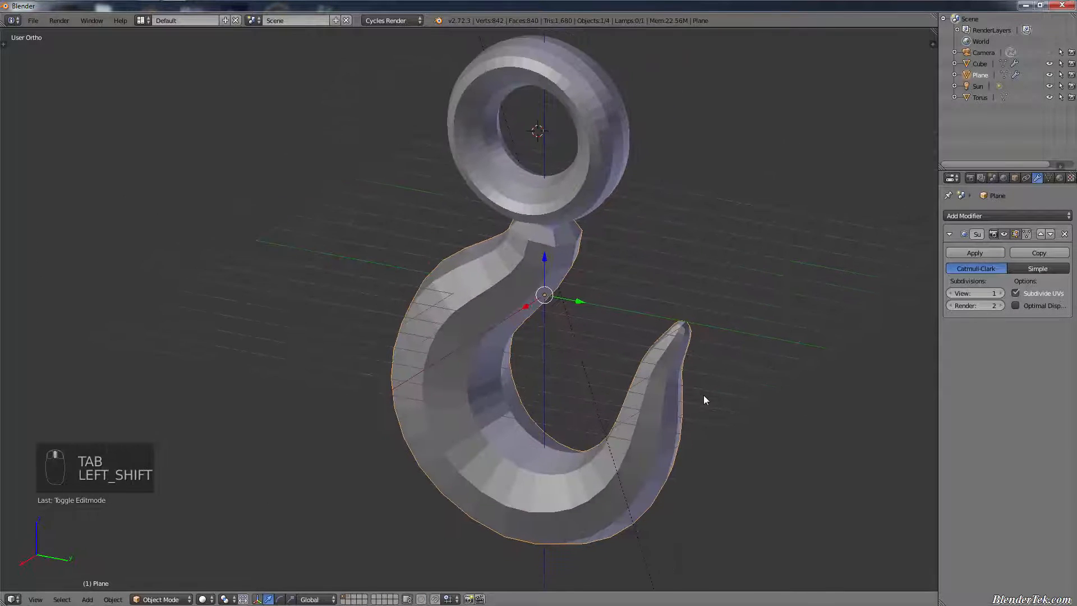
- Try applying the hook's Subdivision Surface modifier and adding a second Subdivision Surface modifier
click(989, 252)
click(994, 216)
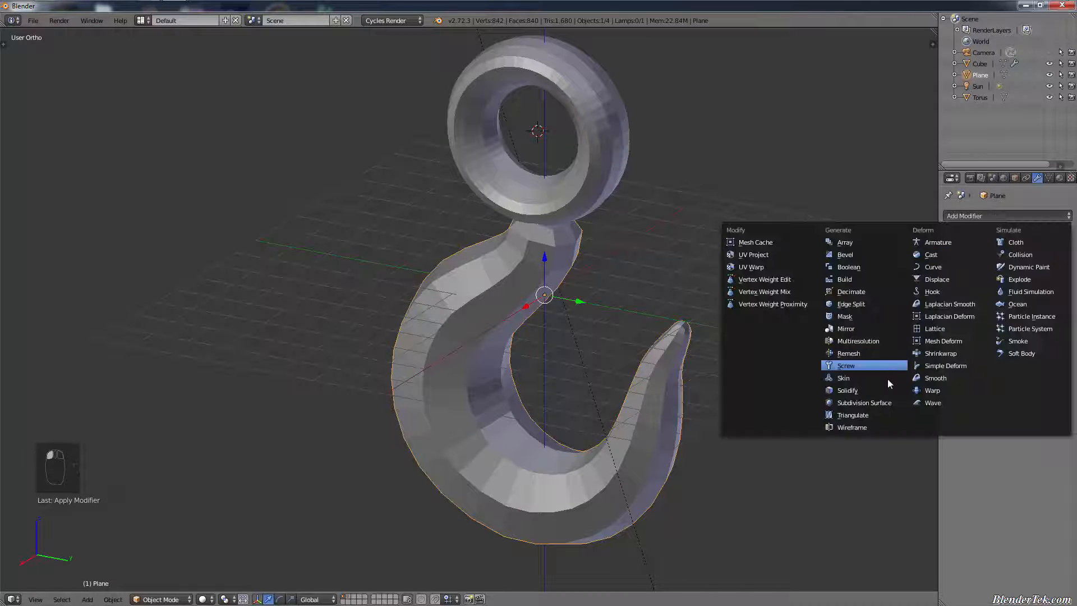
click(885, 402)
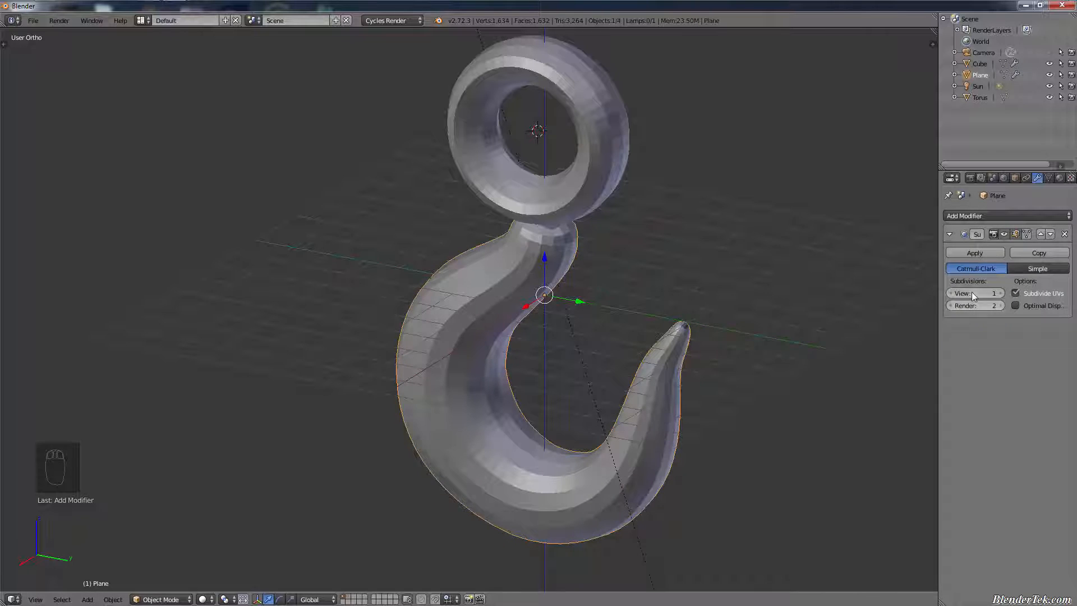
- Remove the newly added Subdivision Surface modifier and undo the last modifier changes on the hook
click(1065, 235)
key(ctrl+z)
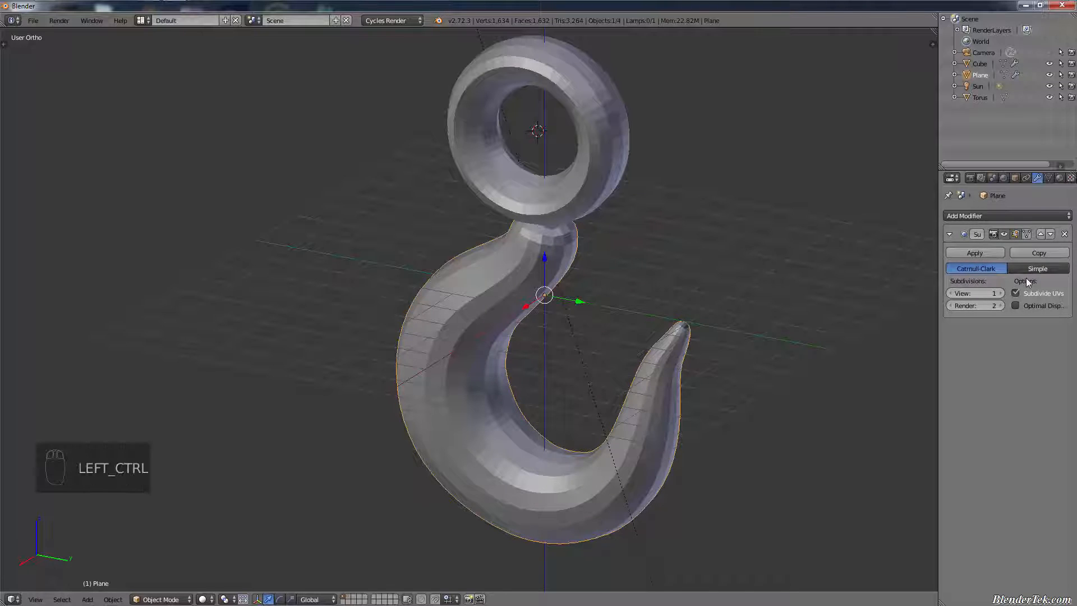
key(ctrl+z)
key(ctrl+z)
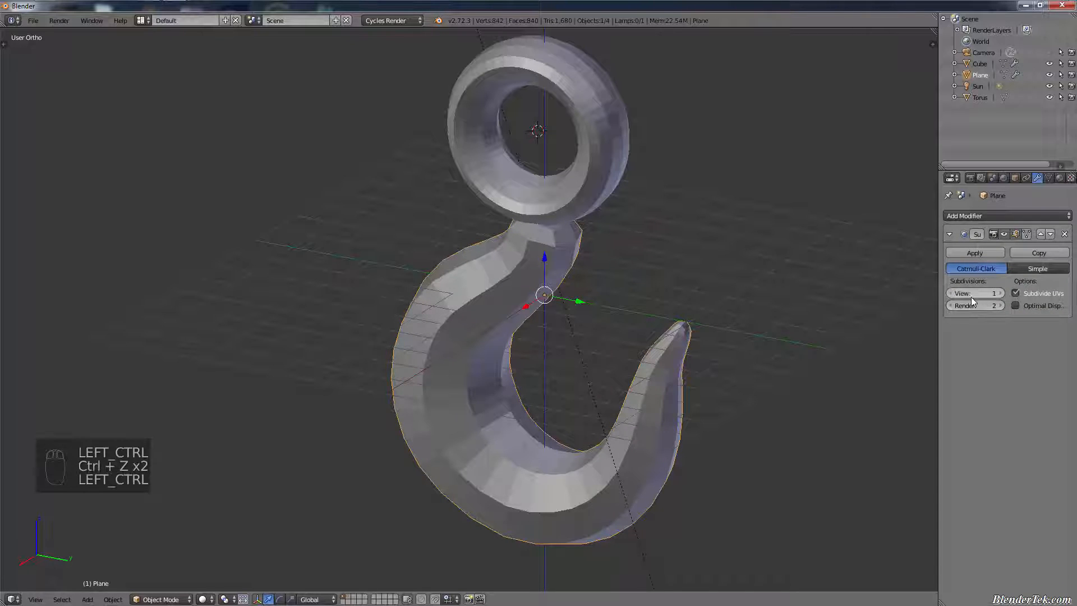
key(ctrl+z)
key(ctrl+z)
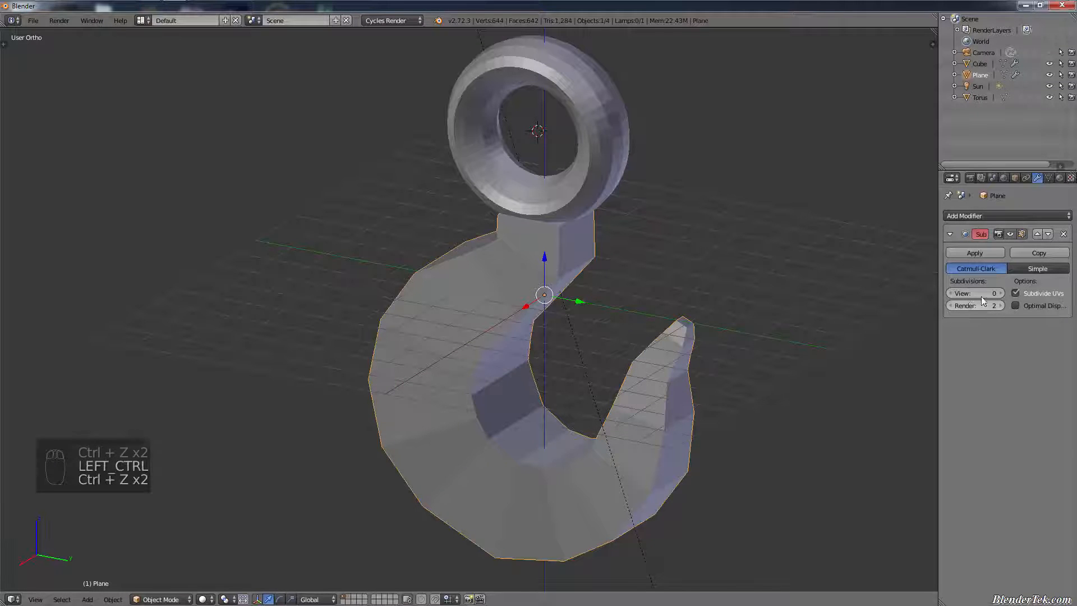
- Restore the Subdivision Surface view level to 1, try applying the modifier, and undo that application
click(1001, 293)
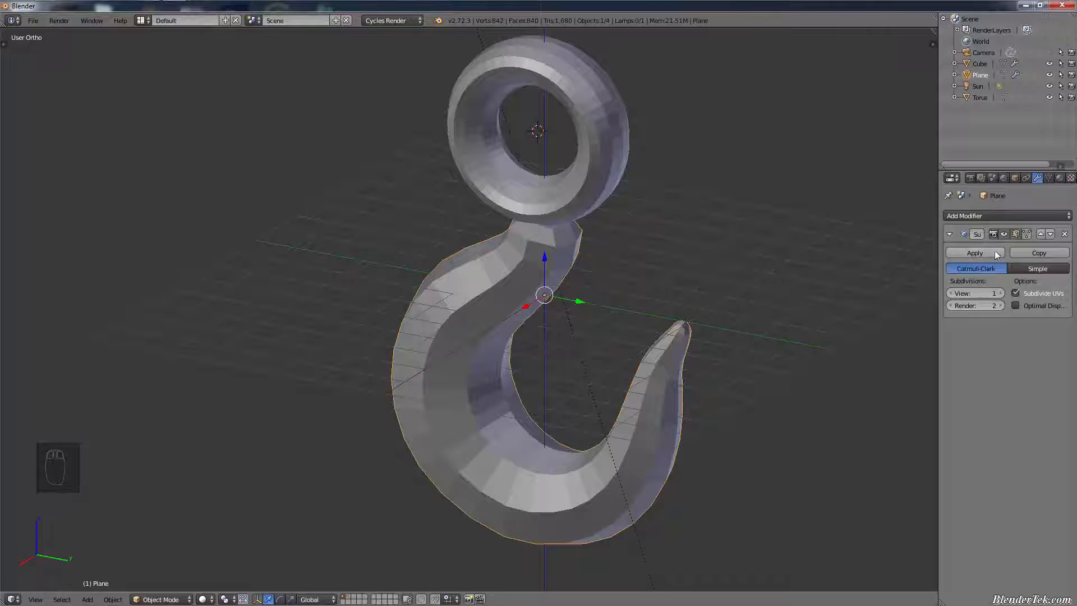
click(977, 253)
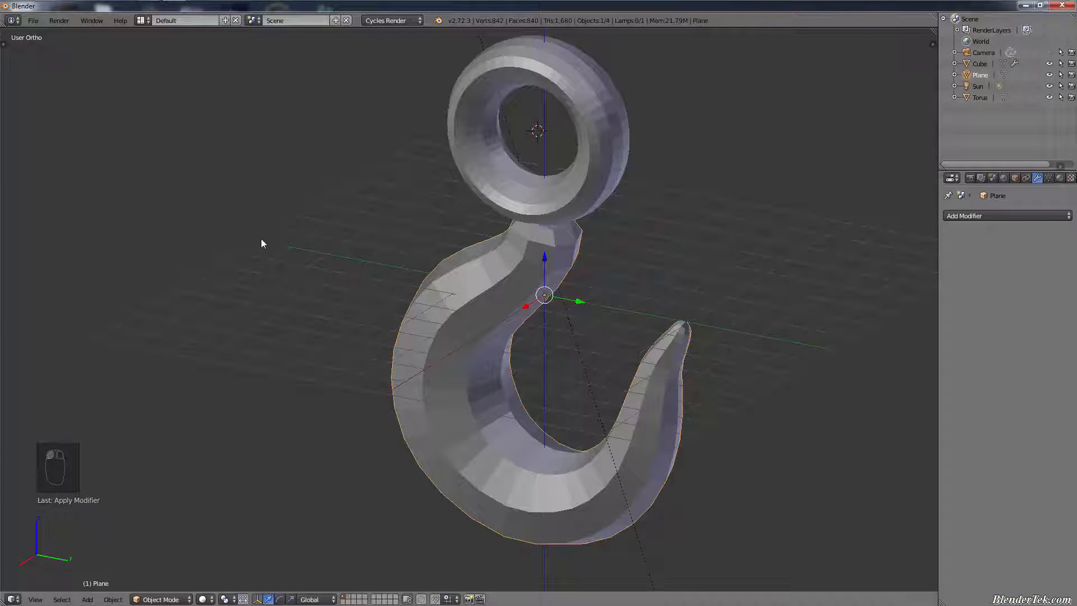
key(ctrl+z)
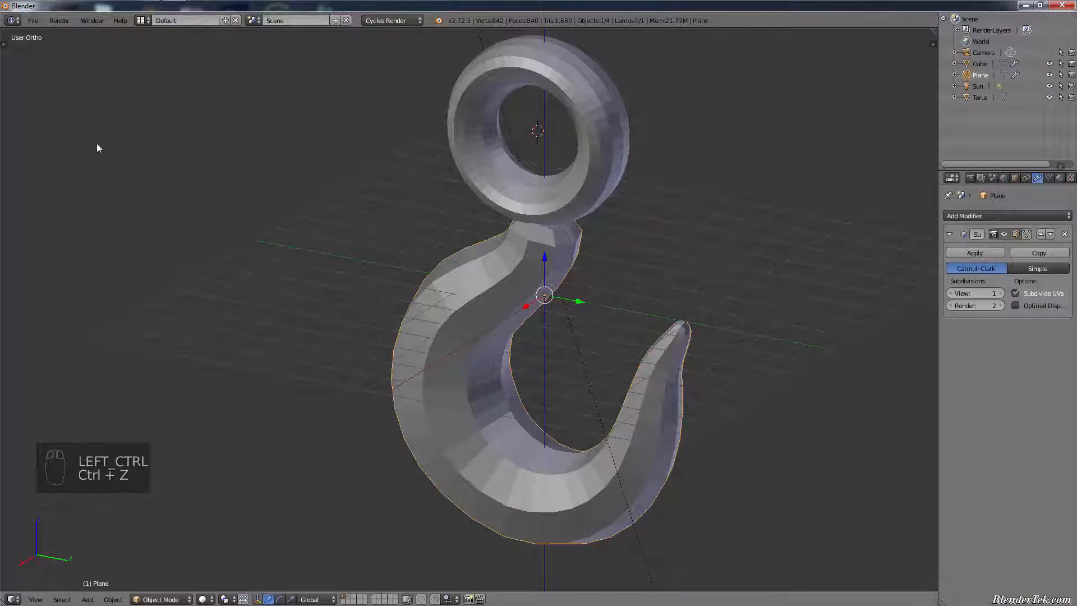
- Save the scene as LiftingHook1.blend in the Assets project folder
click(33, 20)
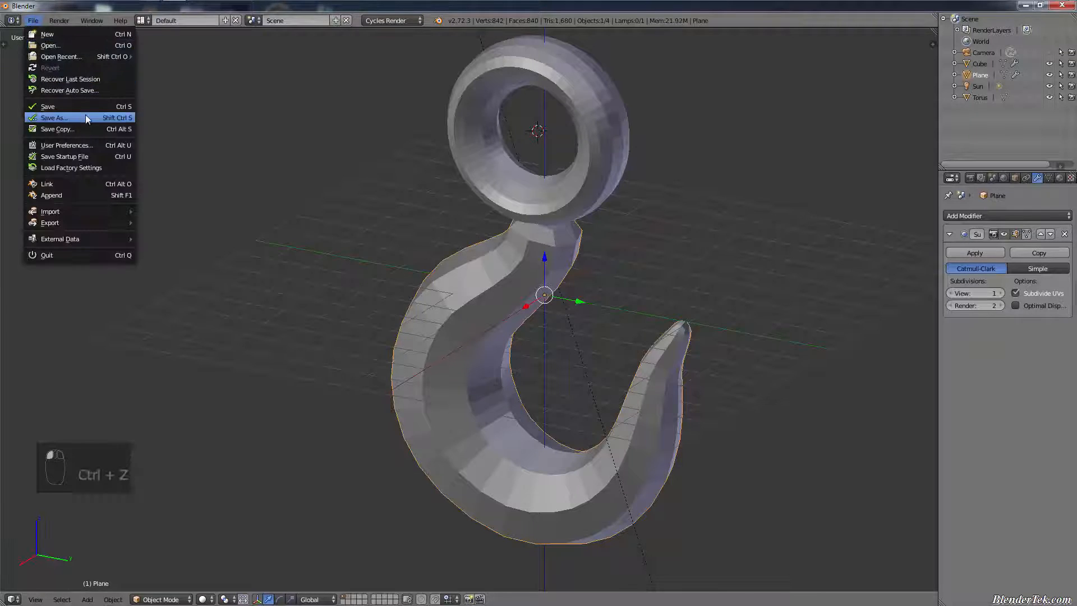
click(79, 120)
click(286, 48)
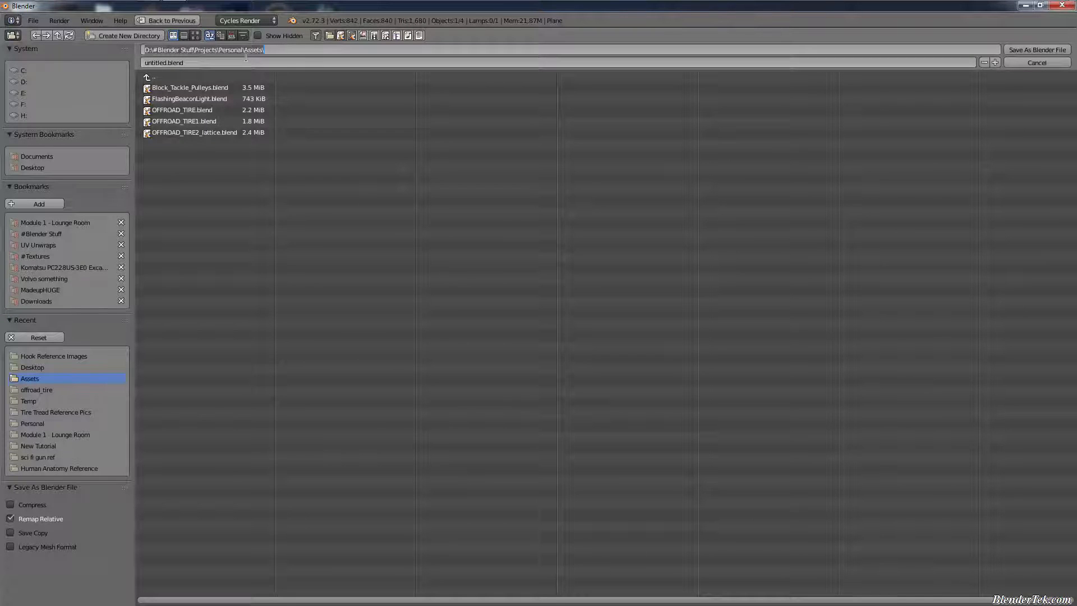
click(224, 61)
drag(168, 60, 150, 78)
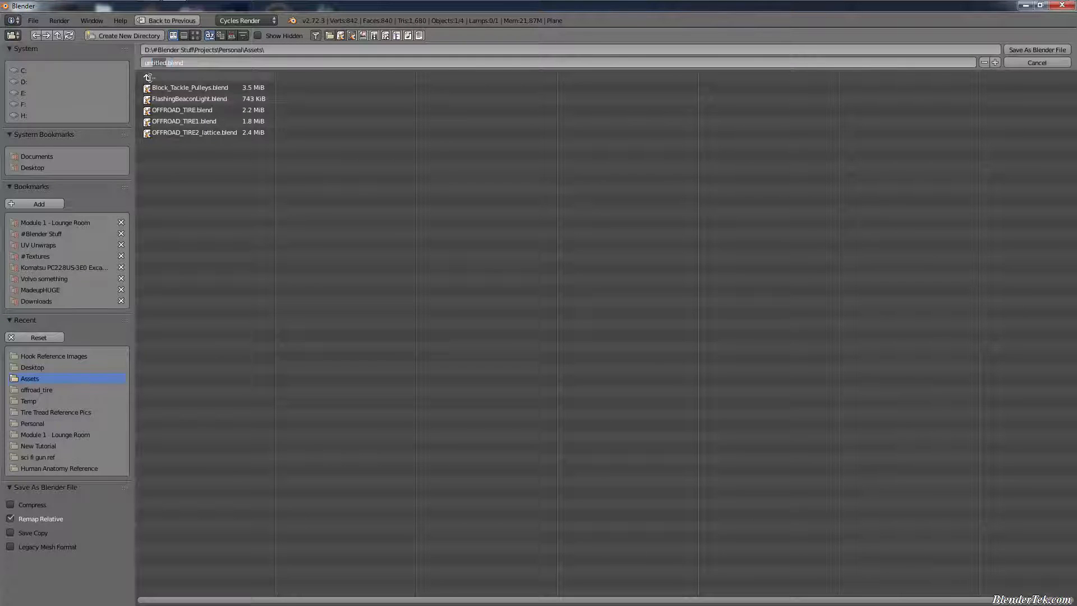
key(BackSpace)
key(Return)
click(1051, 49)
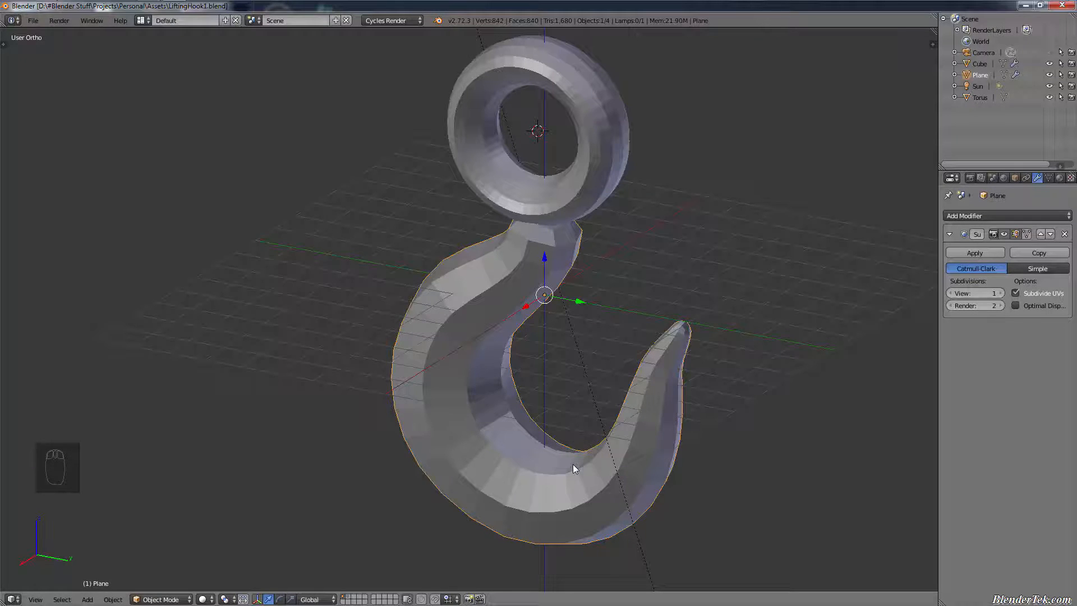
- Apply the hook's Subdivision Surface modifier in Object Mode and reopen its mesh in Edit Mode
key(Tab)
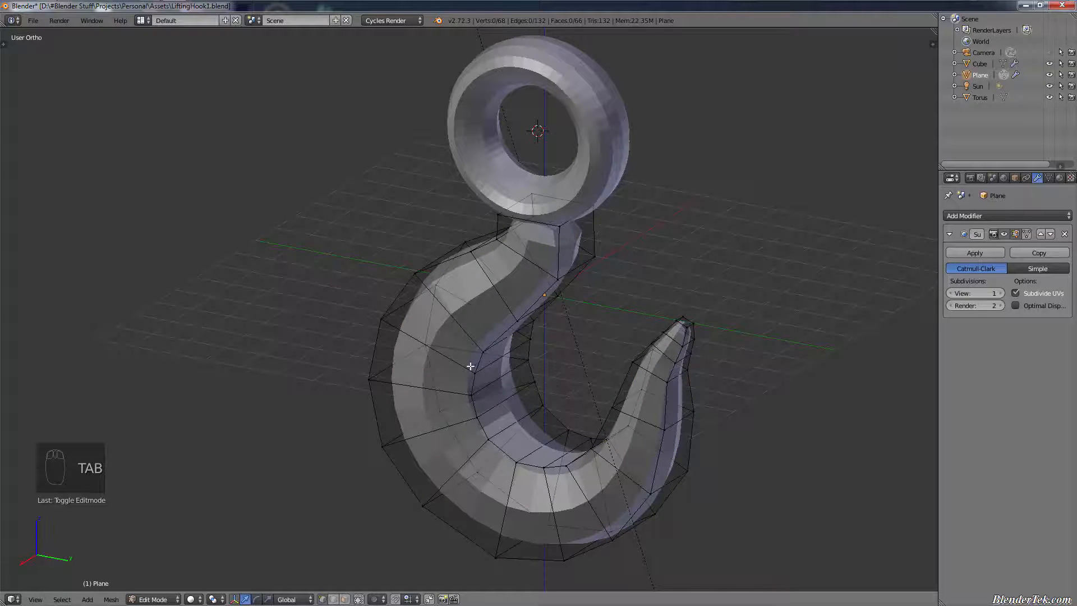
mouse_move(481, 382)
middle_down()
mouse_move(505, 387)
mouse_move(521, 371)
mouse_move(496, 372)
middle_up()
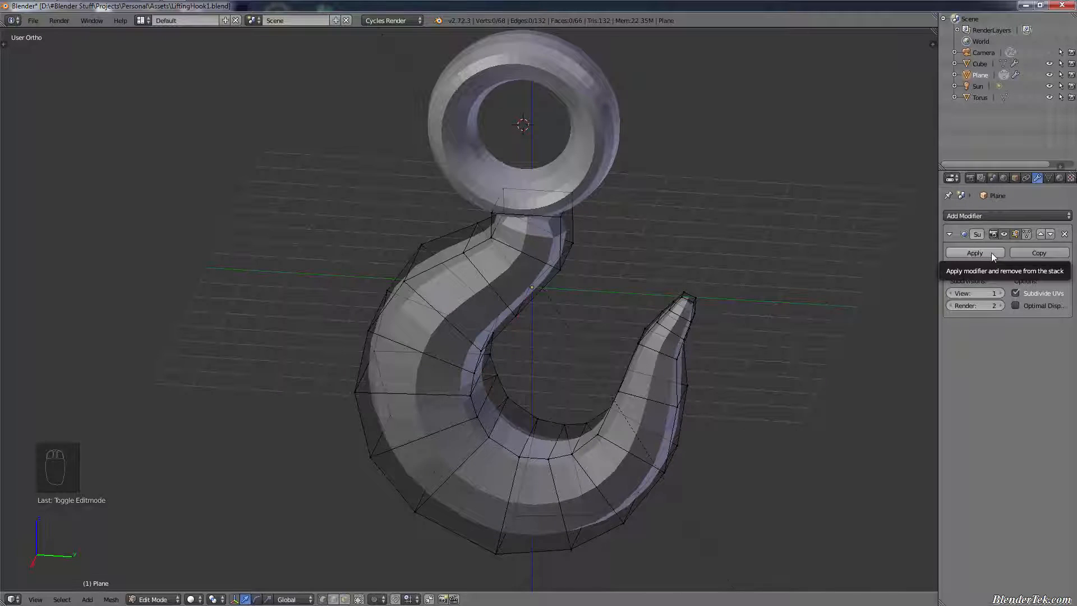
key(Tab)
key(Tab)
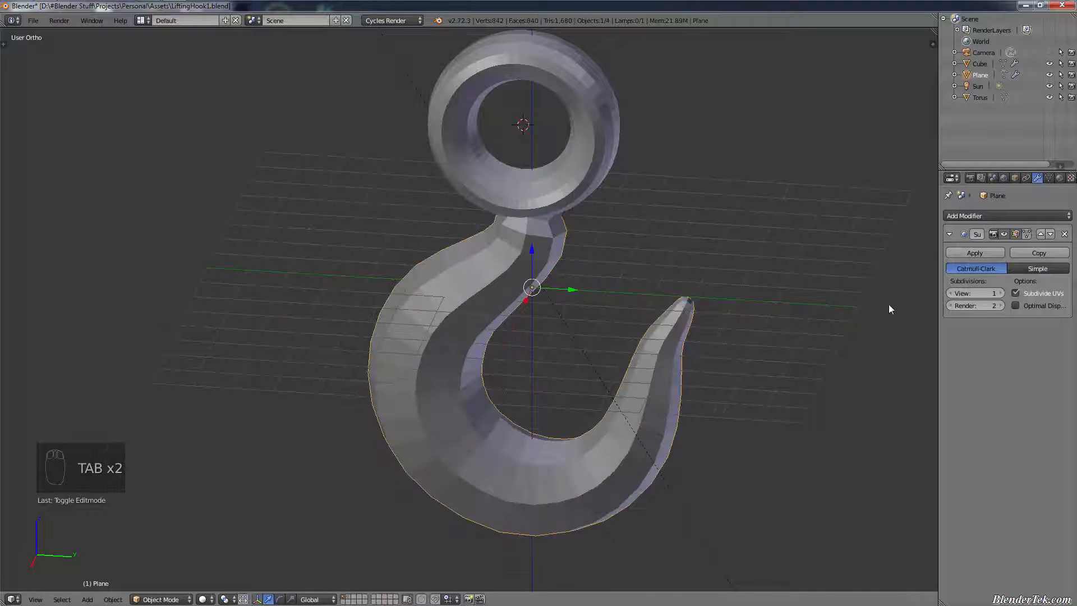
click(980, 252)
key(Tab)
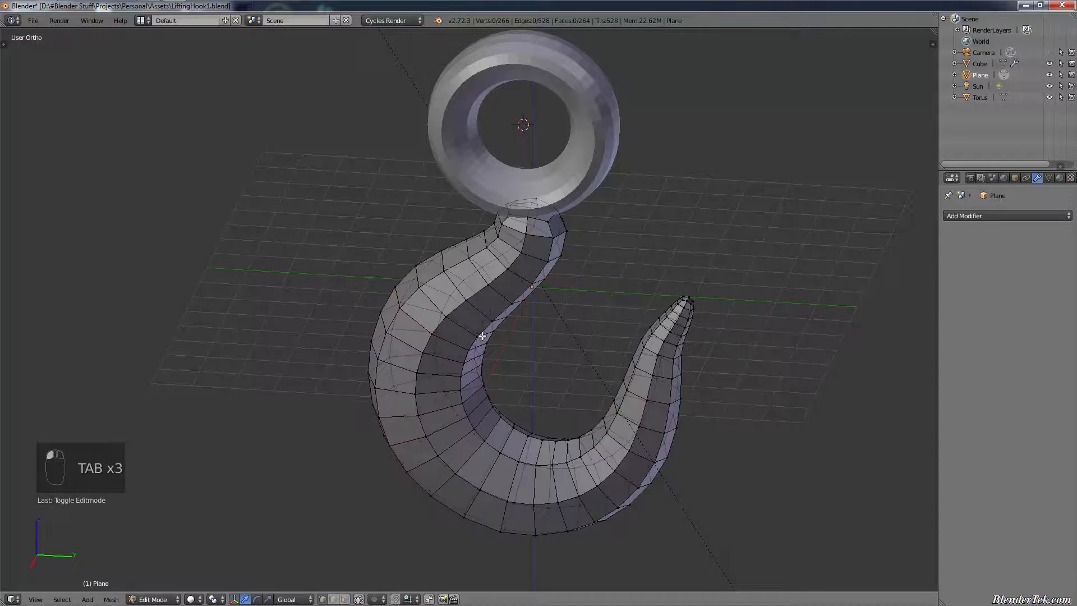
- In front view, box-select the outermost vertices along the hook's negative-X side
scroll(474, 337, up, 5)
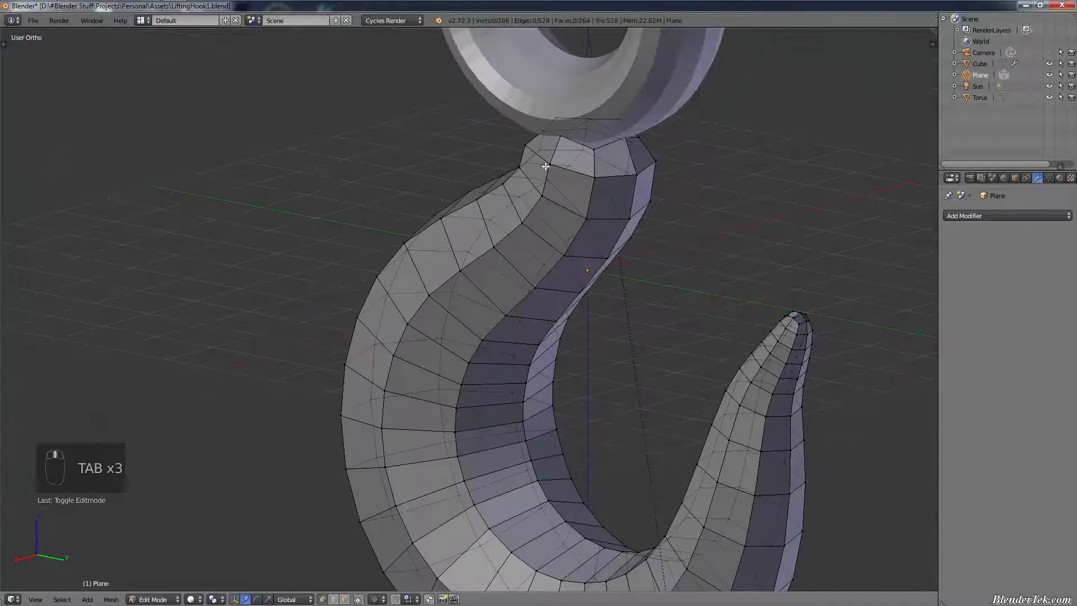
scroll(499, 248, down, 5)
key(KP_3)
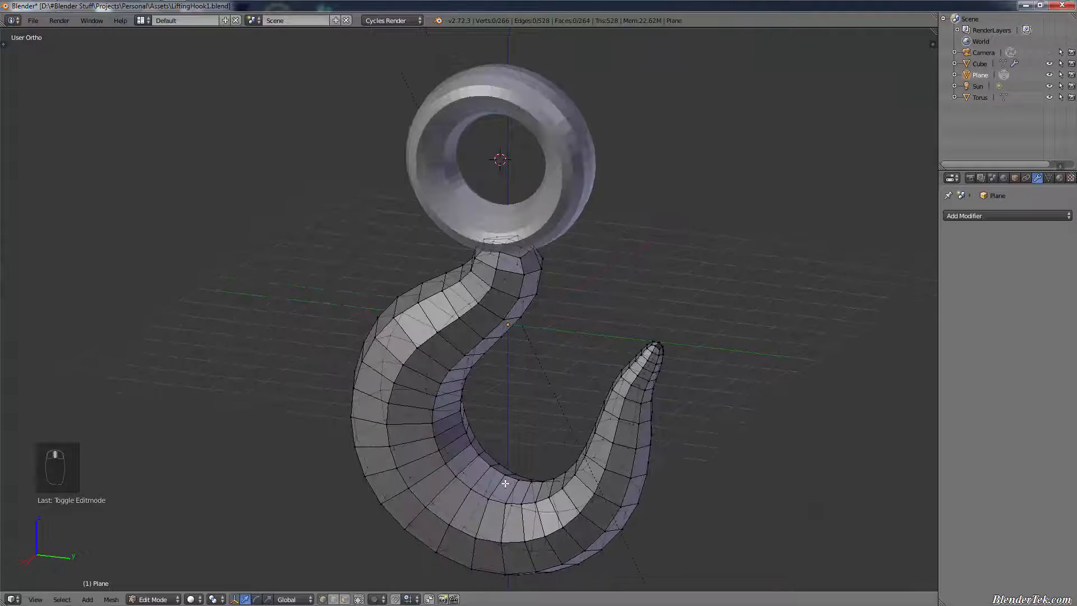
key(KP_1)
scroll(493, 449, up, 3)
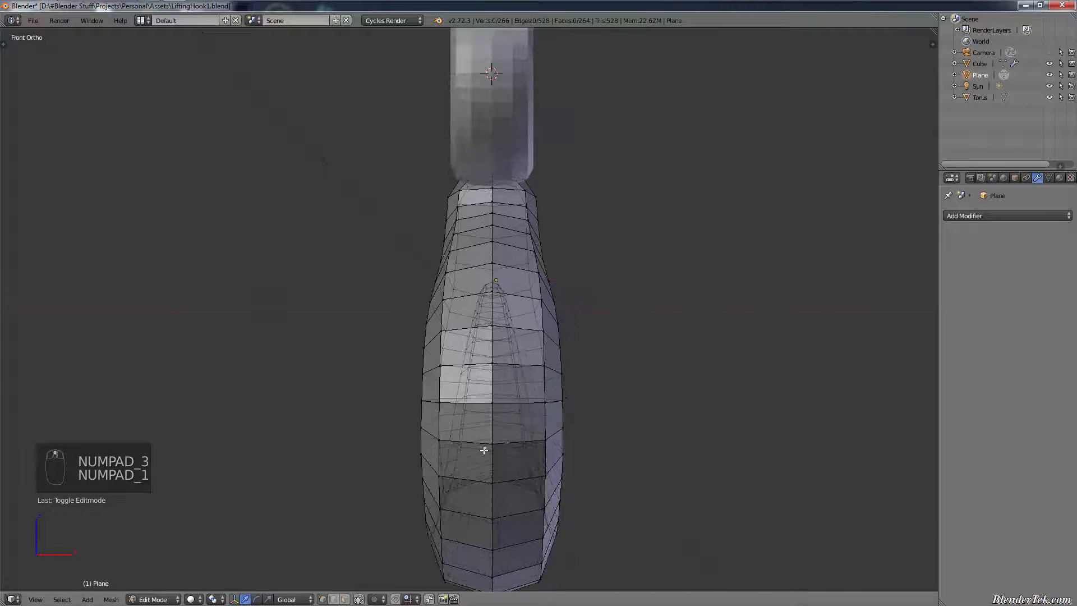
shift+middle_drag(456, 414, 520, 346)
scroll(520, 346, down, 1)
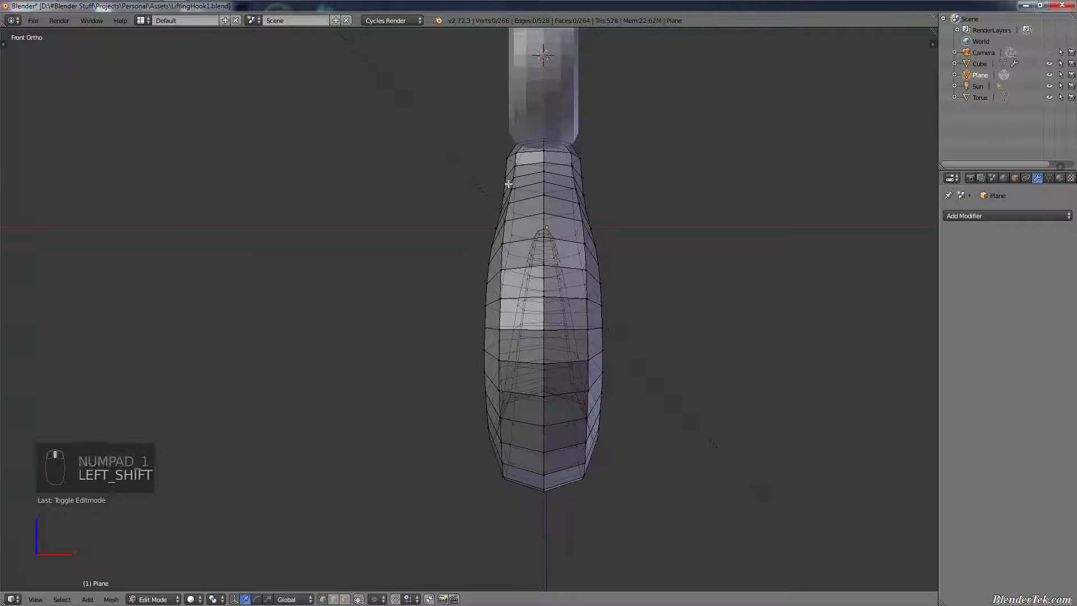
key(shift+b)
drag(498, 122, 332, 576)
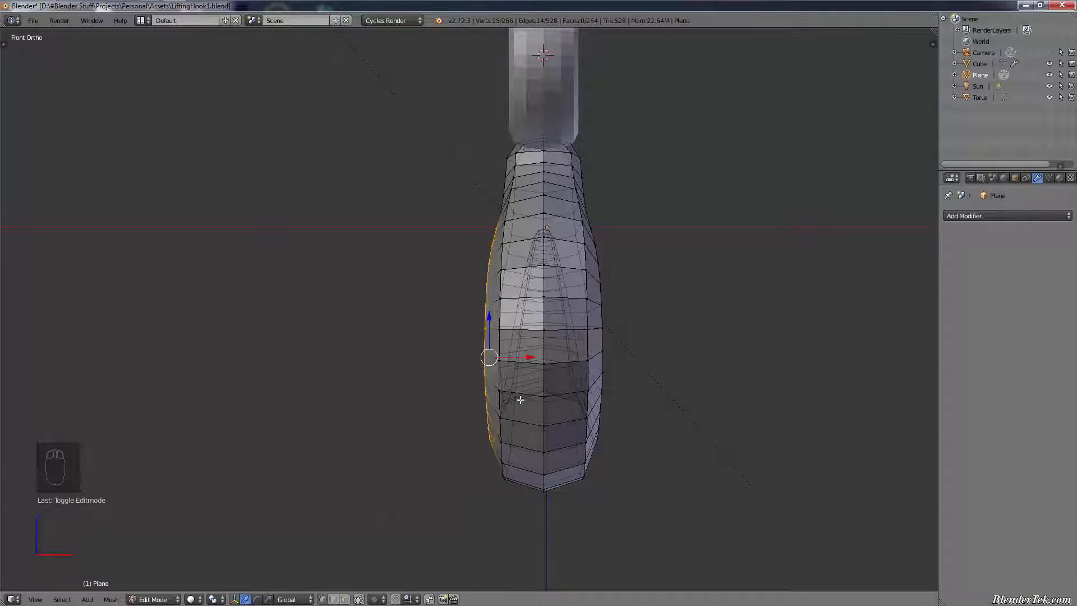
- Try to move the selected side vertices outward along the X axis by about 1 unit
mouse_move(523, 394)
middle_down()
mouse_move(530, 368)
mouse_move(548, 380)
mouse_move(693, 380)
mouse_move(580, 407)
mouse_move(538, 401)
middle_up()
key(KP_3)
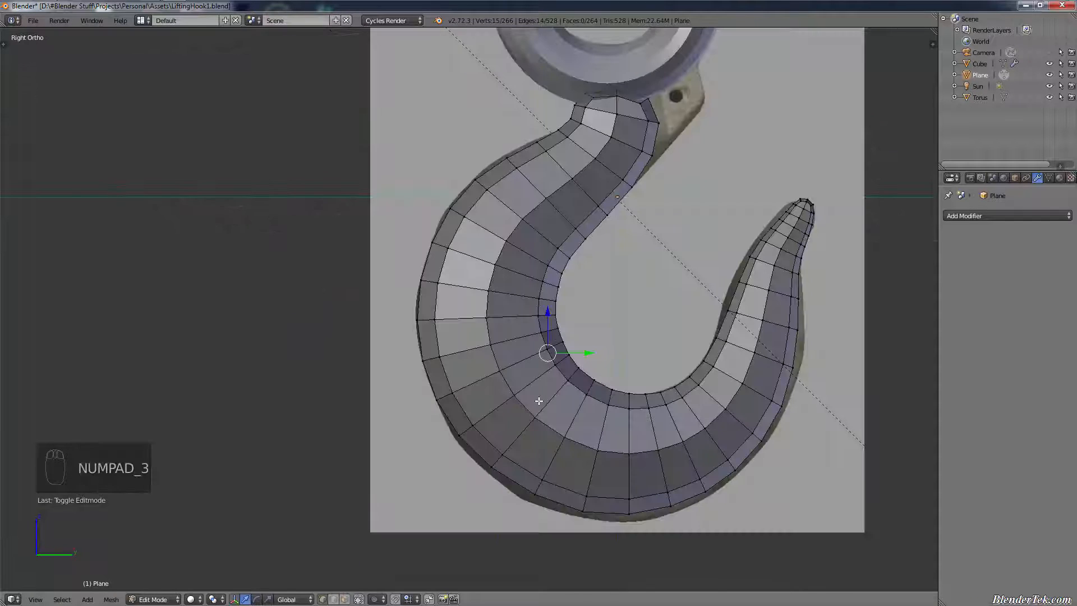
key(KP_1)
key(g)
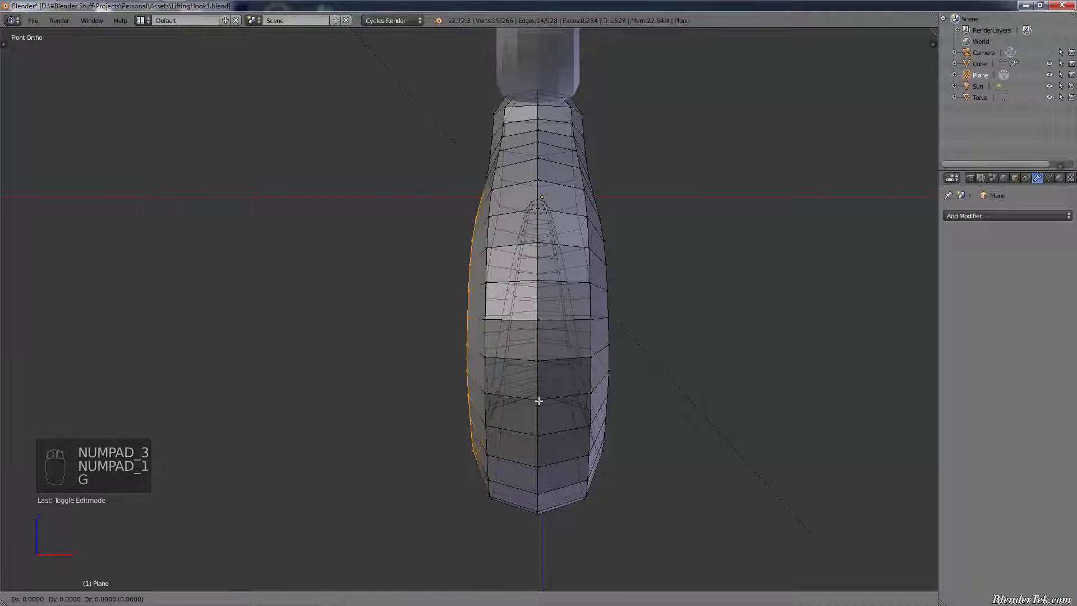
key(x)
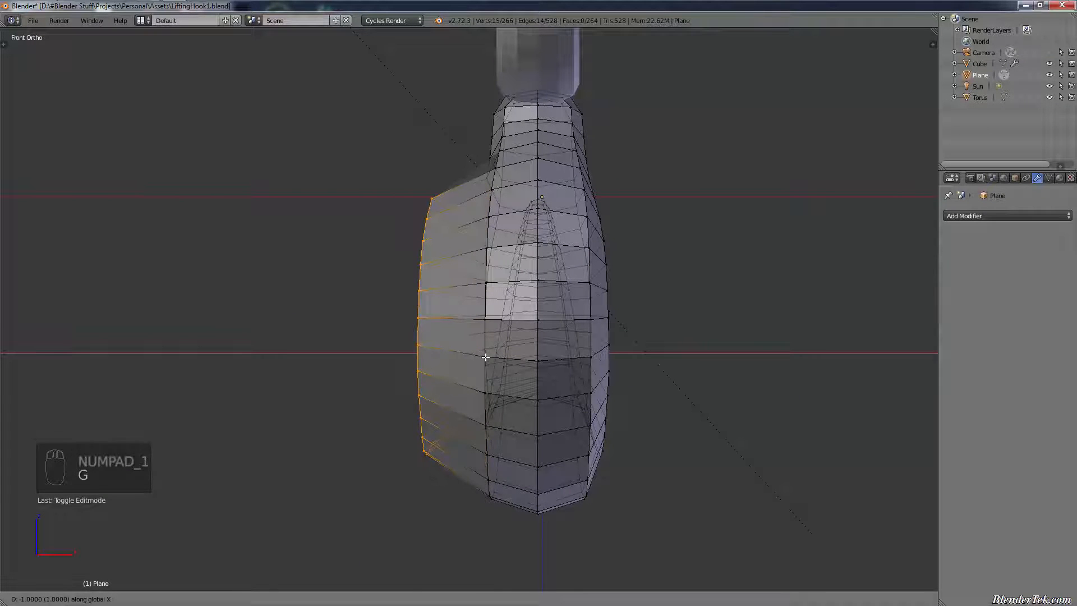
click(470, 369)
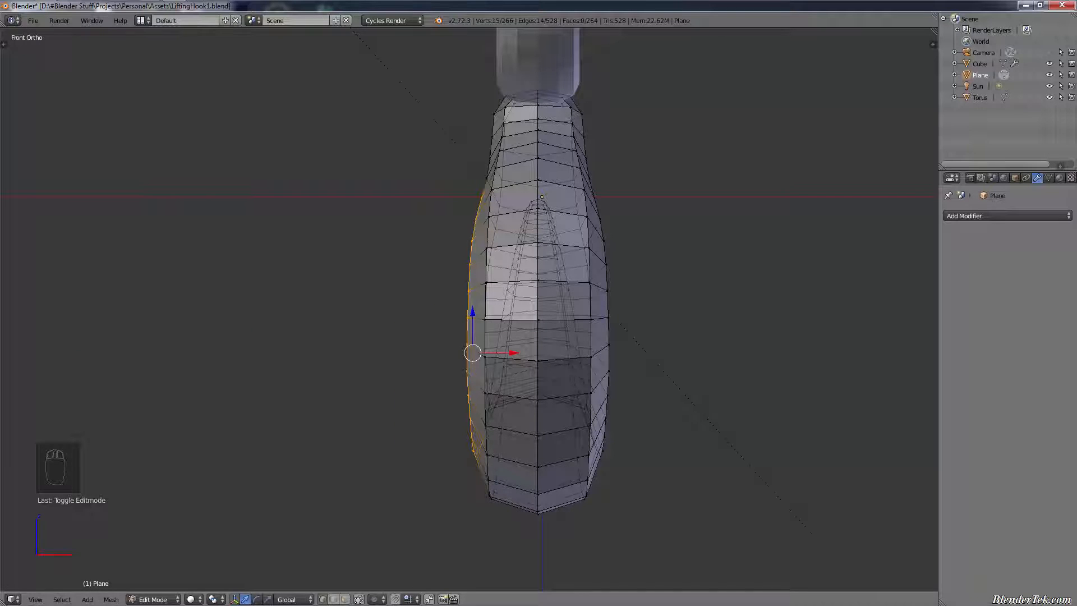
- Switch snapping to mesh geometry with the Closest target and try moving the selected side vertices inward along the X axis
click(408, 599)
click(435, 577)
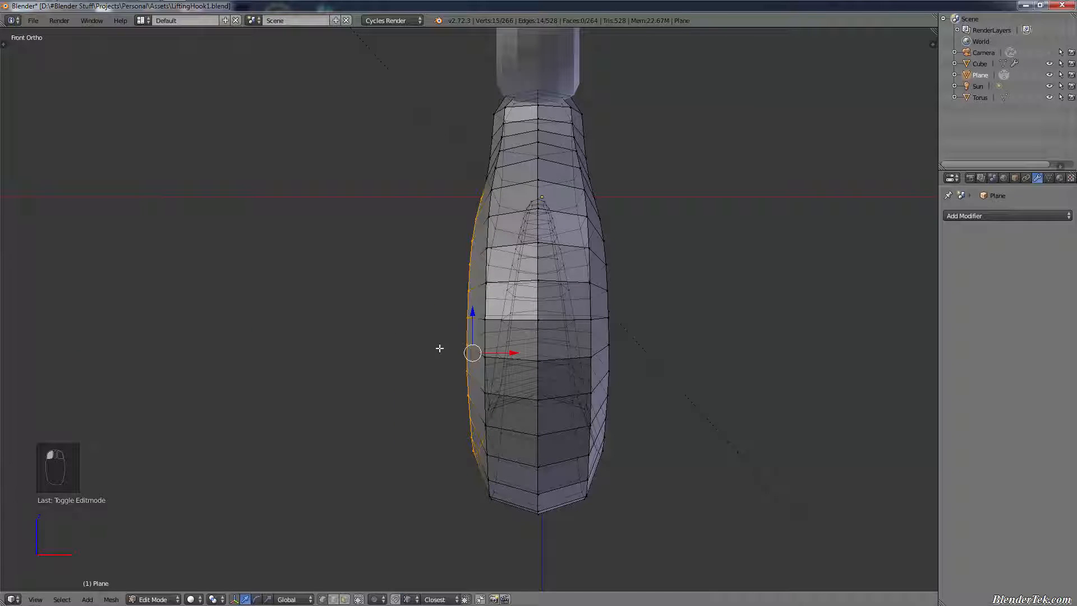
key(g)
key(x)
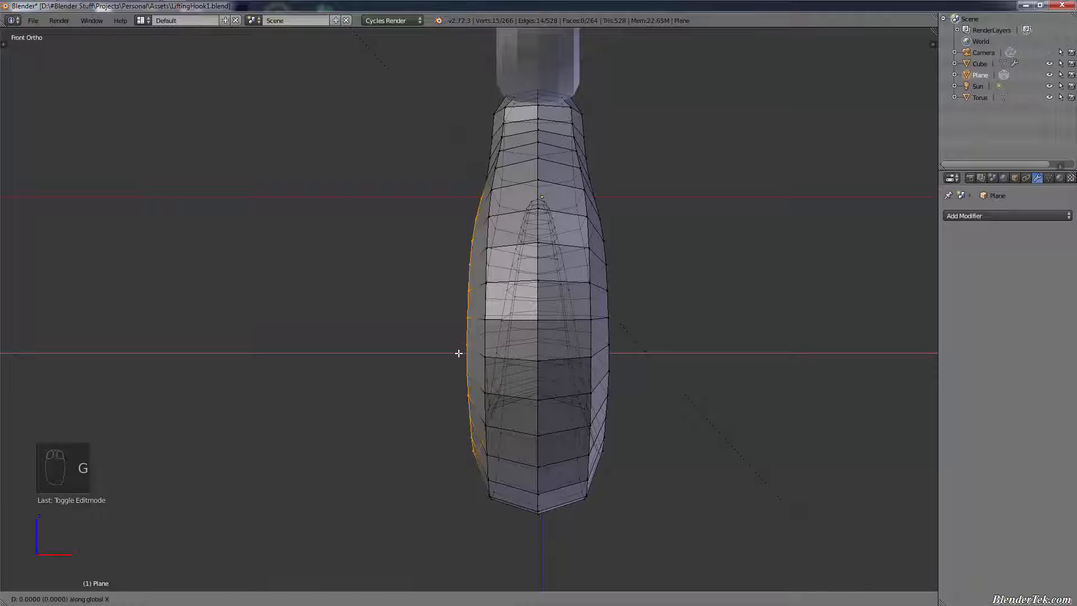
click(479, 356)
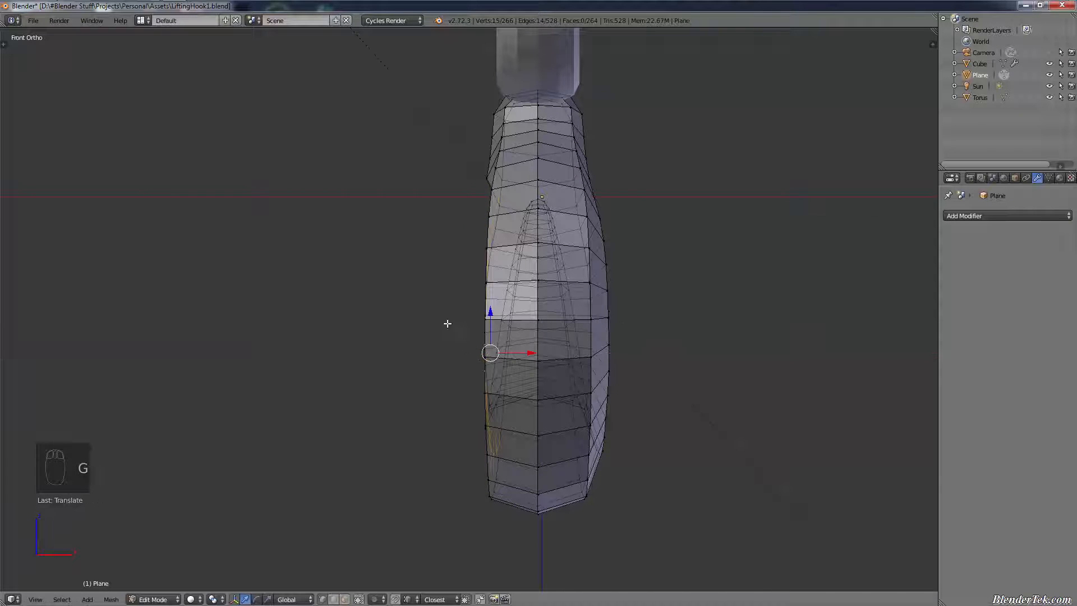
- Try selecting the hook's side edge loop, and undo that selection along with the last X move of the side vertices
middle_drag(447, 319, 402, 346)
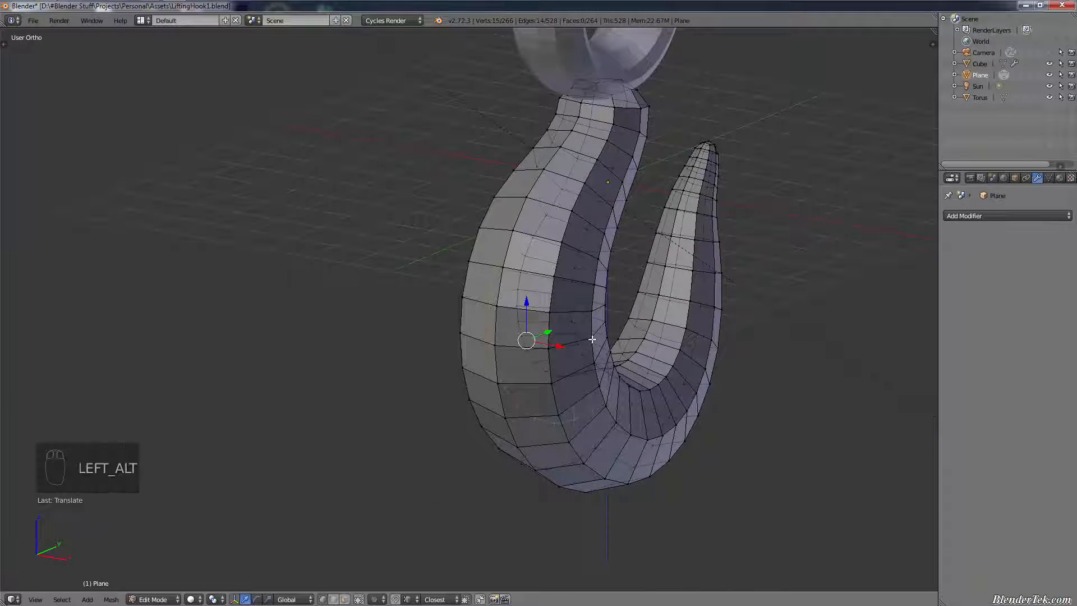
alt+click(592, 340)
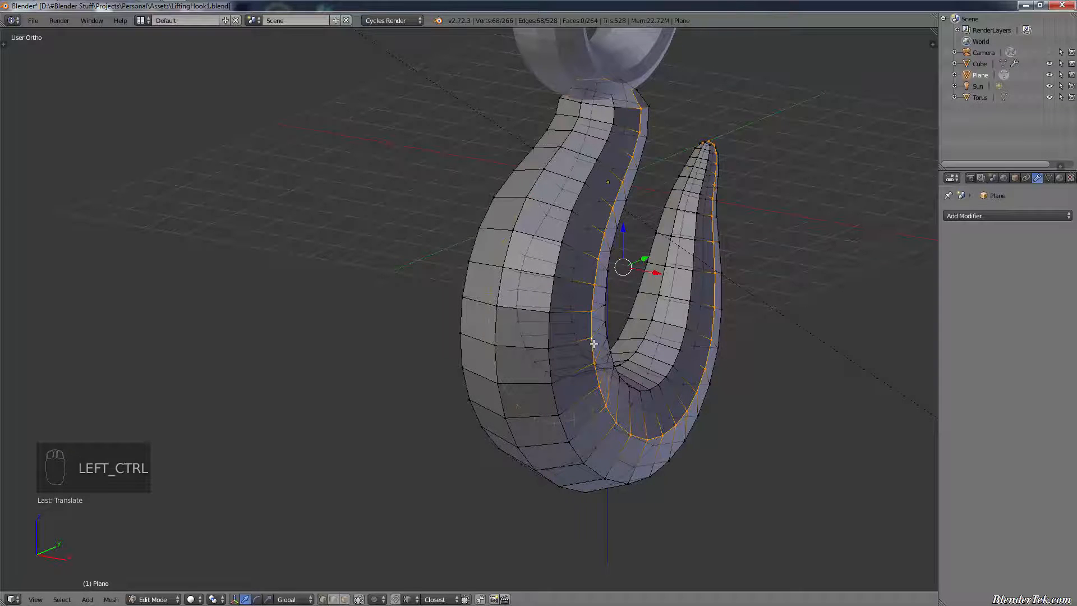
key(KP_3)
key(KP_1)
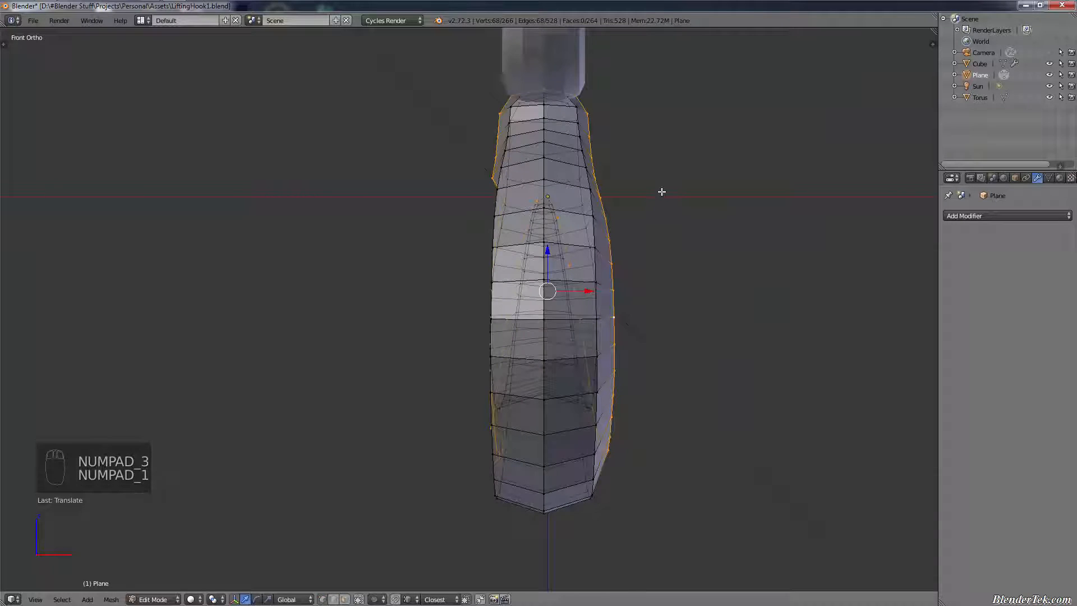
key(ctrl+z)
key(ctrl+z)
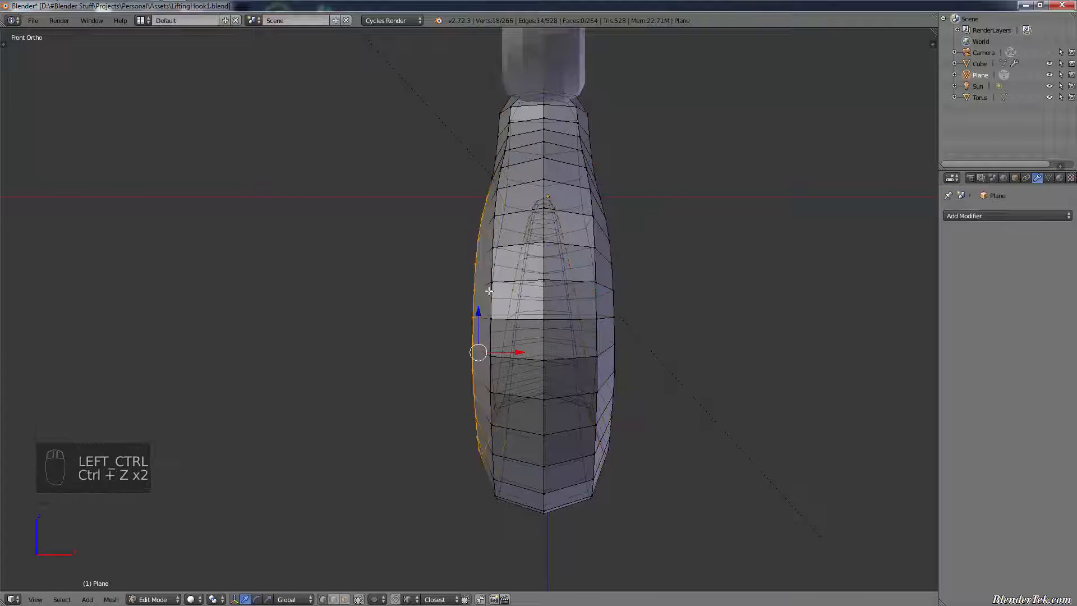
- Select the edge loop along both sides of the hook, scale it to about 0.77 along X, and clear the selection
alt+right_click(476, 307)
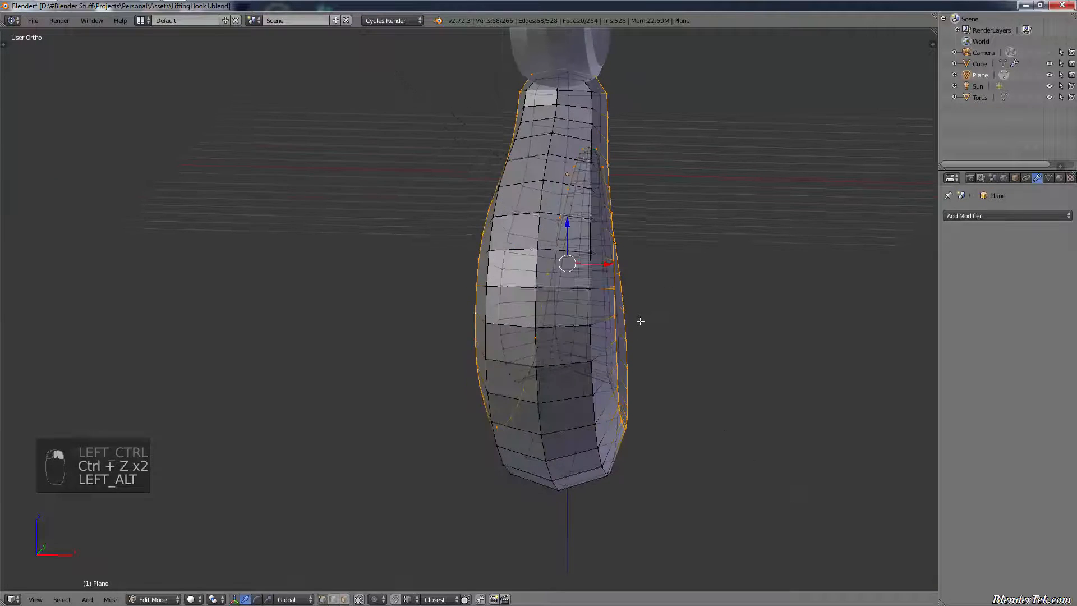
key(KP_3)
key(KP_1)
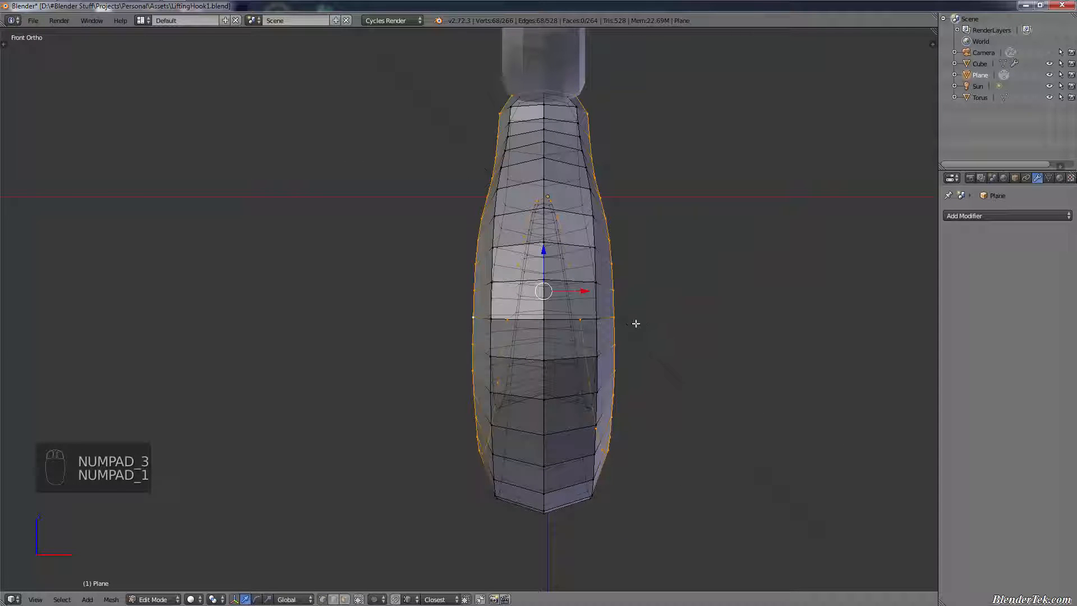
key(s)
key(x)
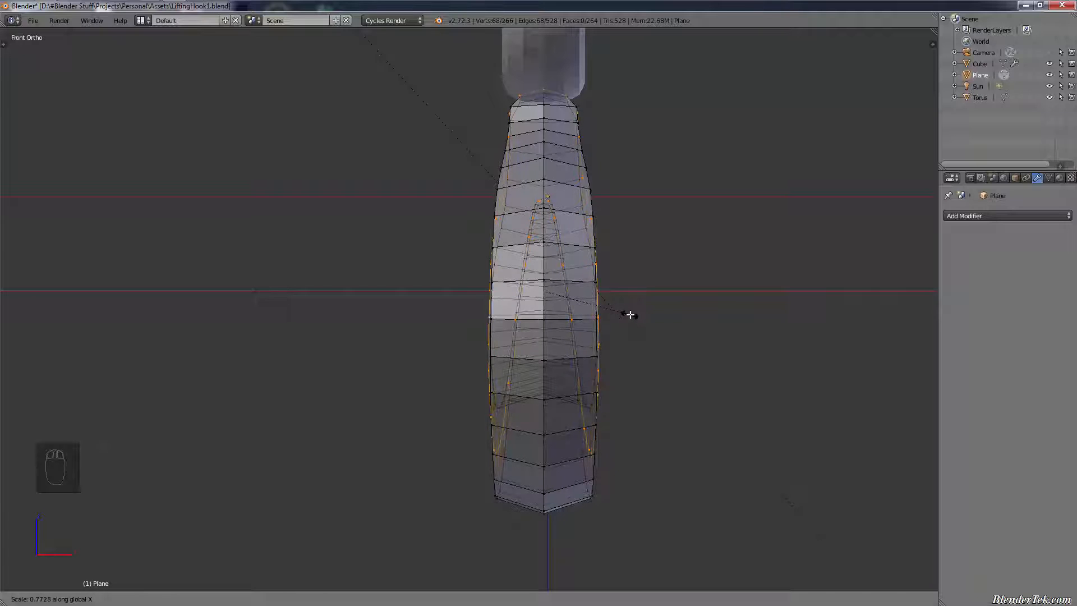
click(632, 314)
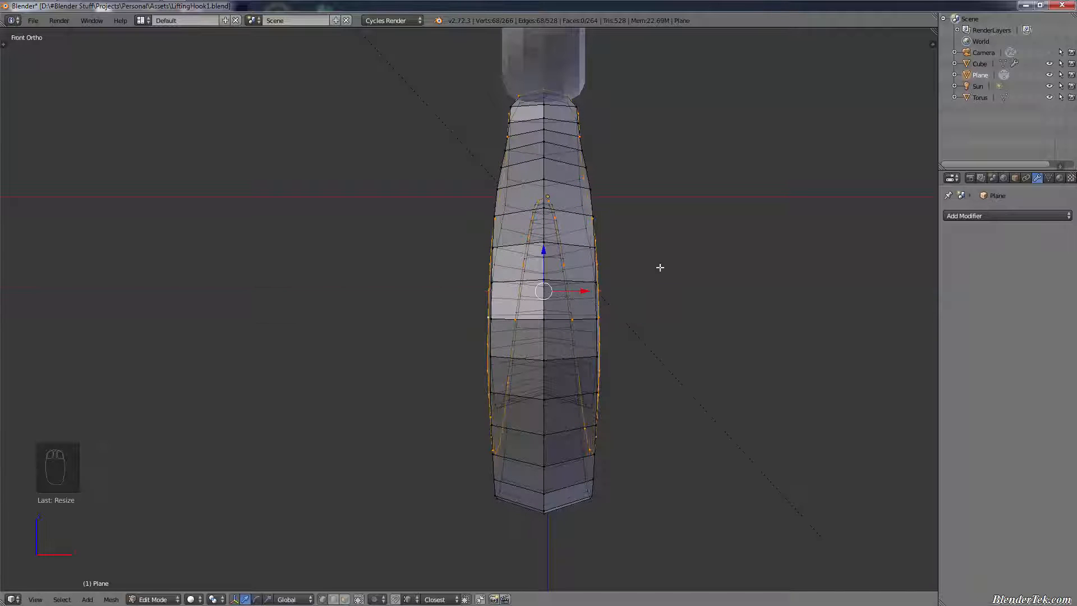
key(a)
- Return to Object Mode and examine the hook's narrowed sides, inner curve and tip from several angles
middle_drag(700, 269, 598, 331)
shift+middle_drag(586, 348, 299, 455)
middle_drag(626, 358, 454, 344)
scroll(675, 343, up, 2)
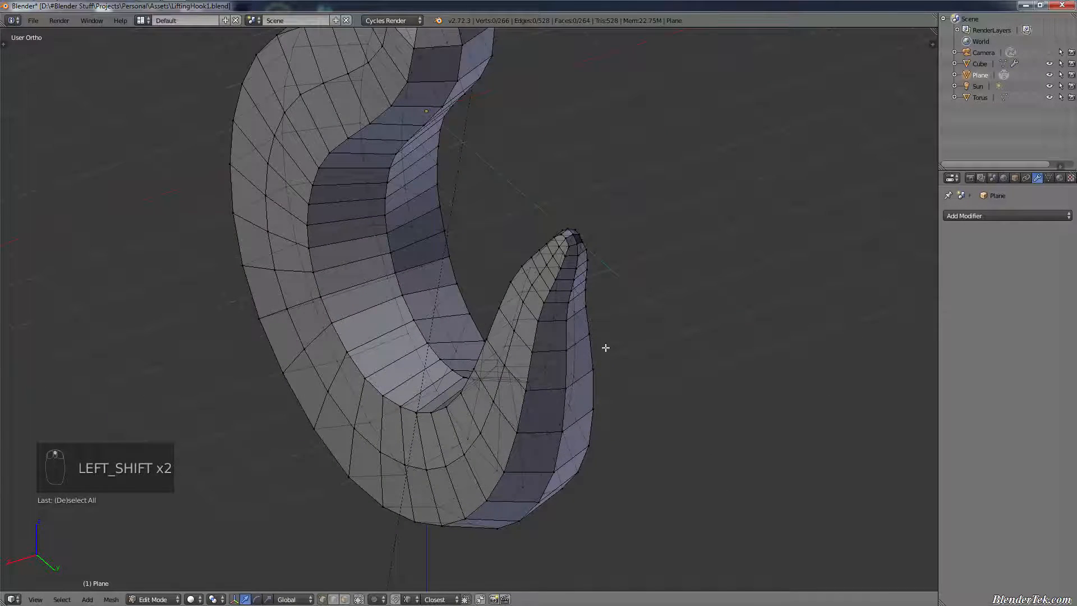
key(Tab)
scroll(600, 342, down, 3)
scroll(594, 336, up, 7)
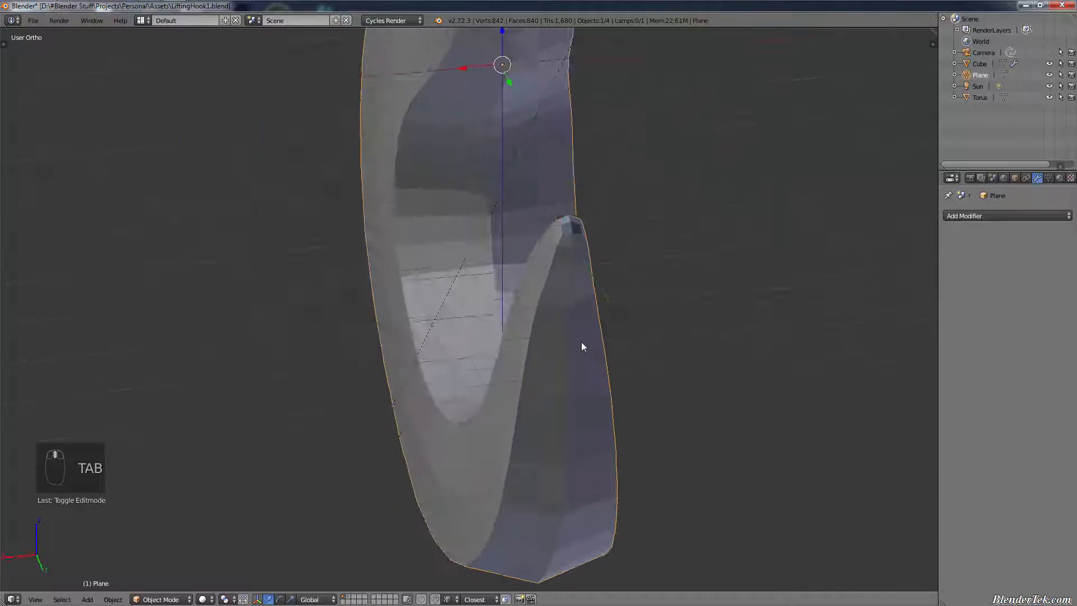
middle_drag(581, 341, 572, 366)
scroll(724, 320, down, 5)
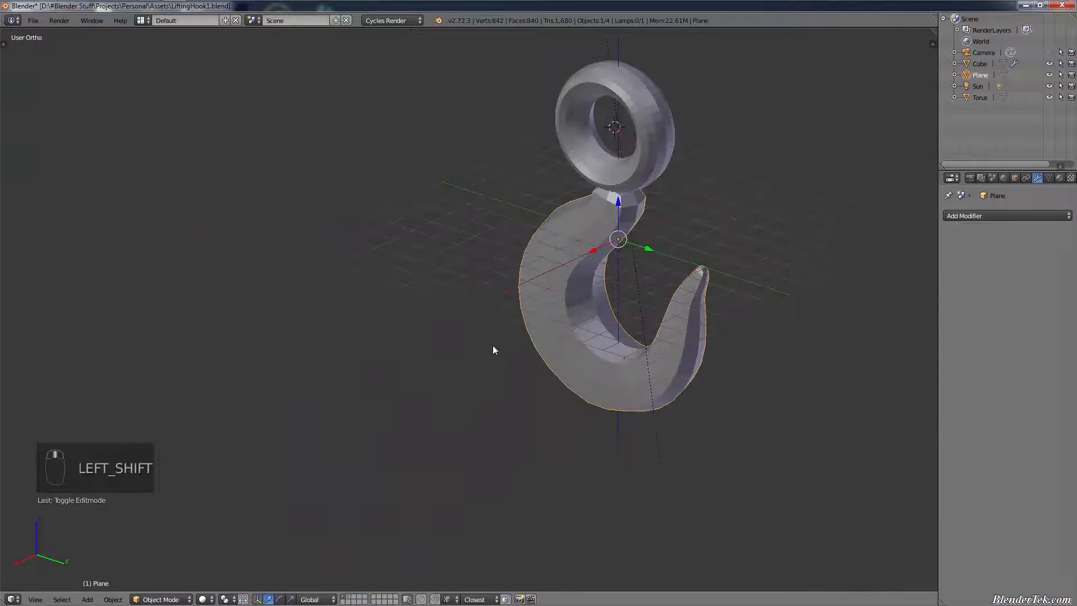
shift+middle_drag(492, 346, 416, 393)
- Apply smooth shading to the hook
key(t)
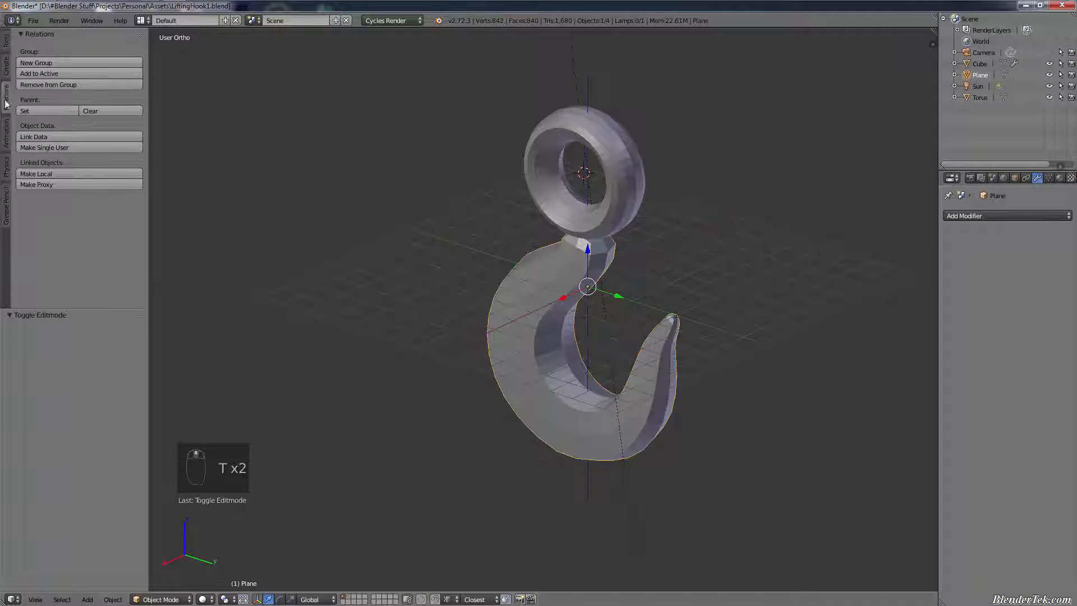
click(6, 39)
click(34, 197)
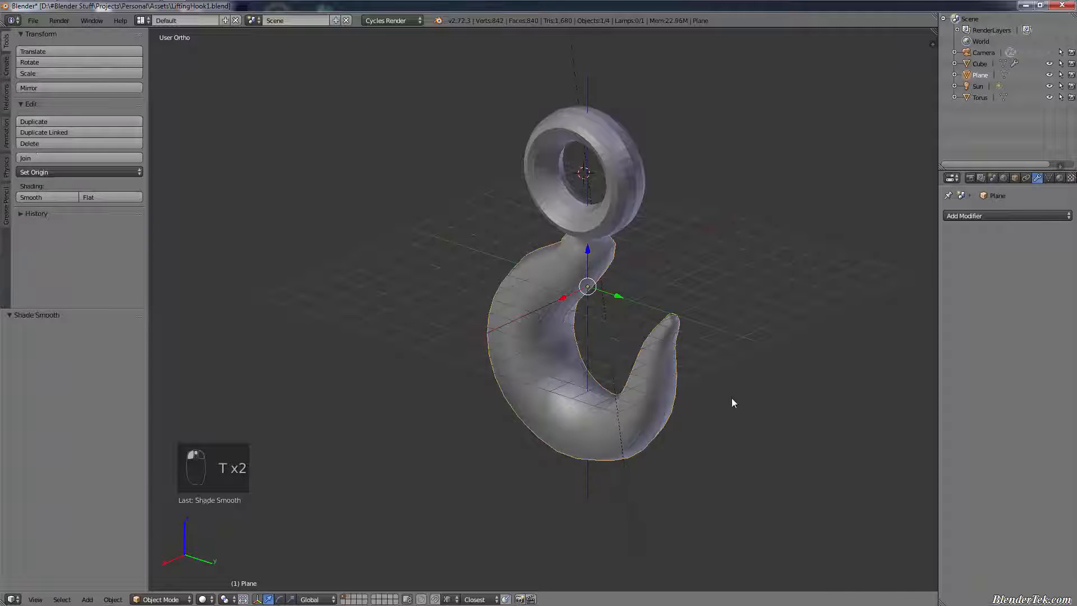
key(t)
- Add an Edge Split modifier to the hook and set its split angle to 20°
click(960, 216)
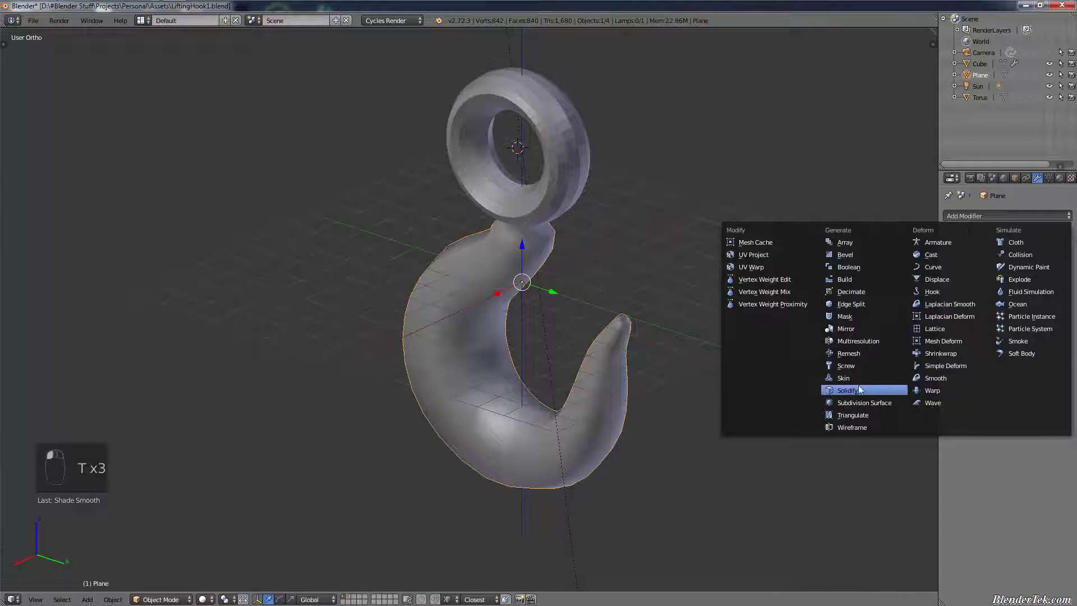
click(874, 305)
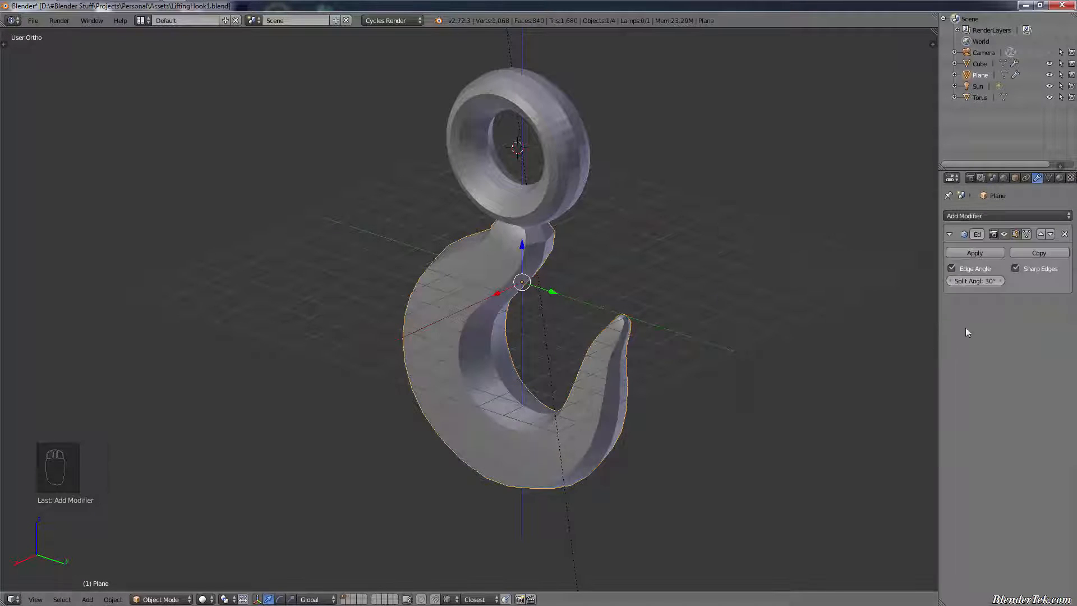
drag(976, 280, 966, 281)
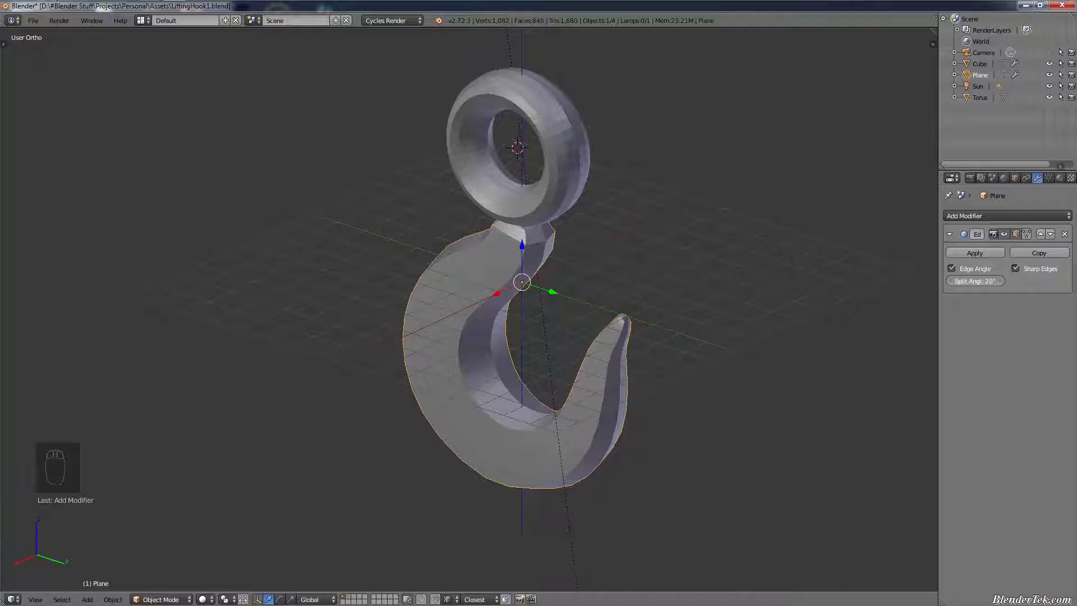
drag(959, 280, 959, 281)
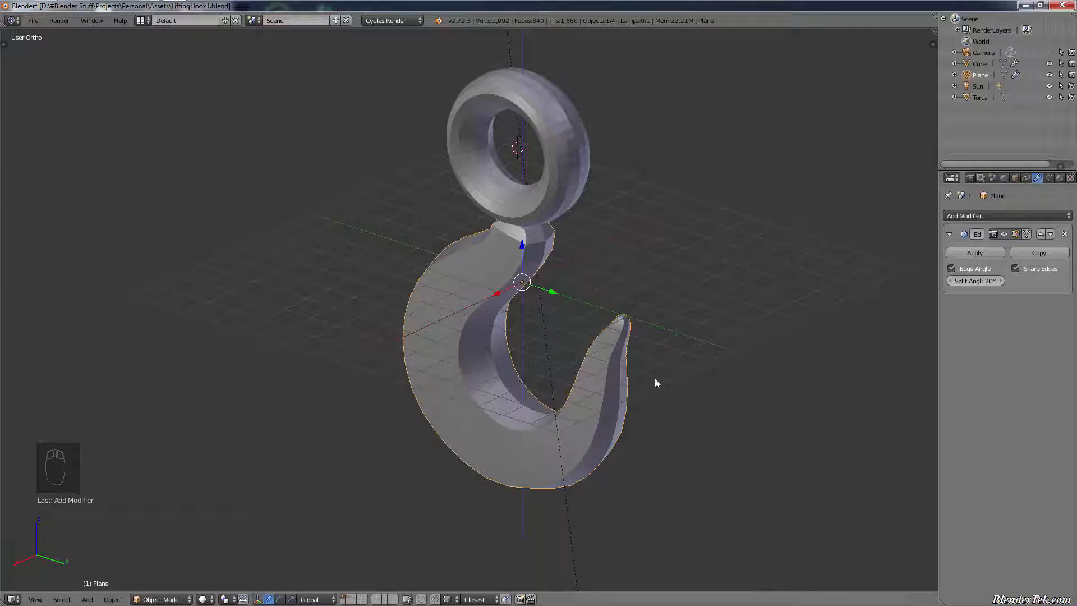
- Reduce the Edge Split angle to 13° and check the hook's shading from both sides
scroll(655, 378, up, 4)
middle_drag(638, 368, 918, 278)
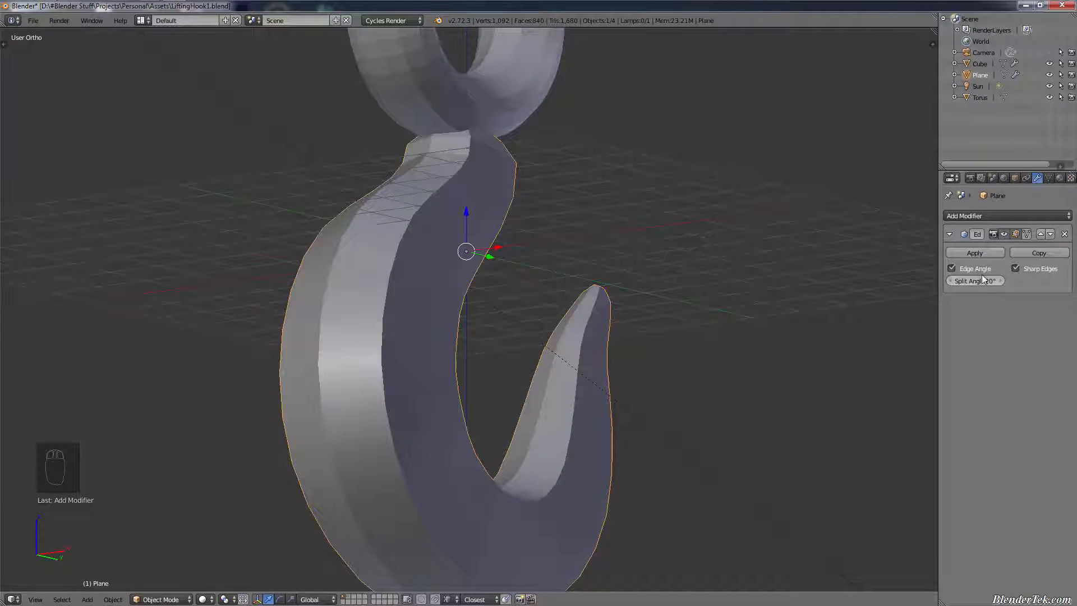
drag(983, 279, 979, 280)
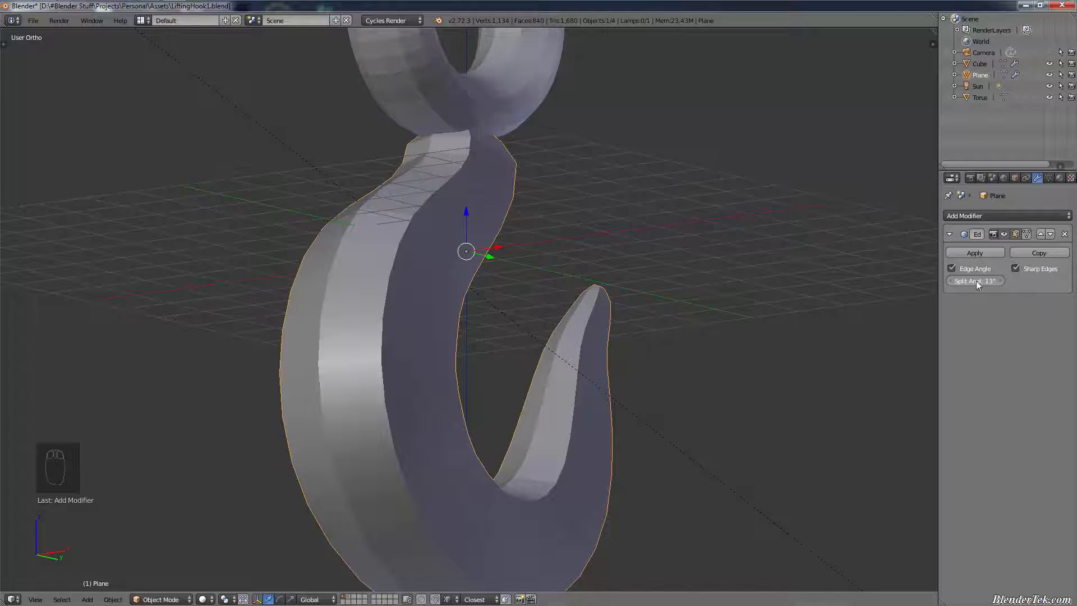
middle_drag(573, 397, 503, 278)
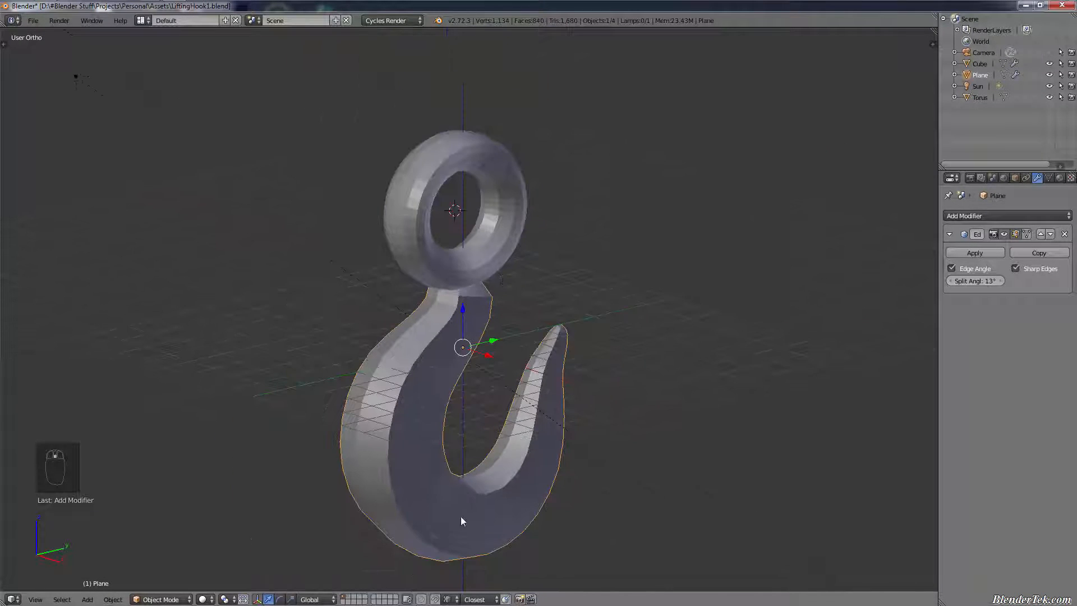
middle_drag(462, 522, 466, 307)
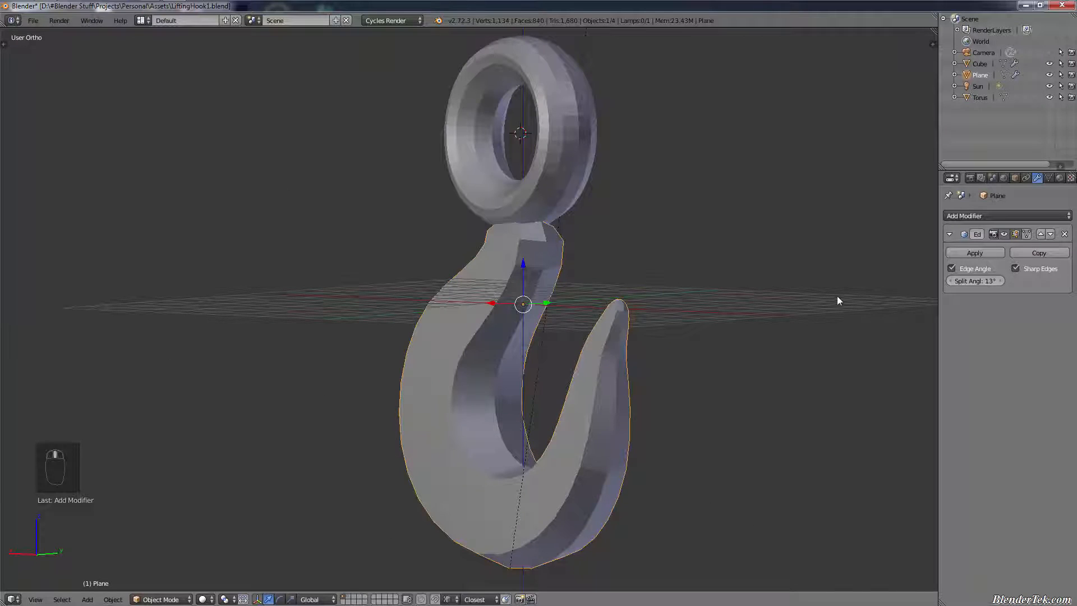
- Remove the Edge Split modifier and return the hook to flat shading
key(ctrl)
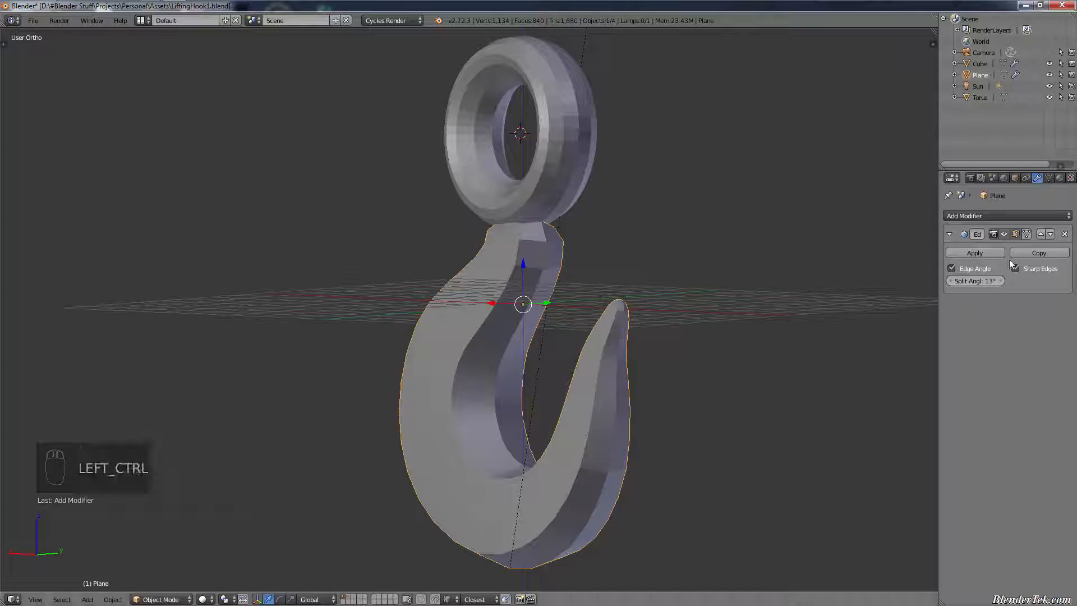
click(1066, 235)
middle_drag(800, 331, 812, 332)
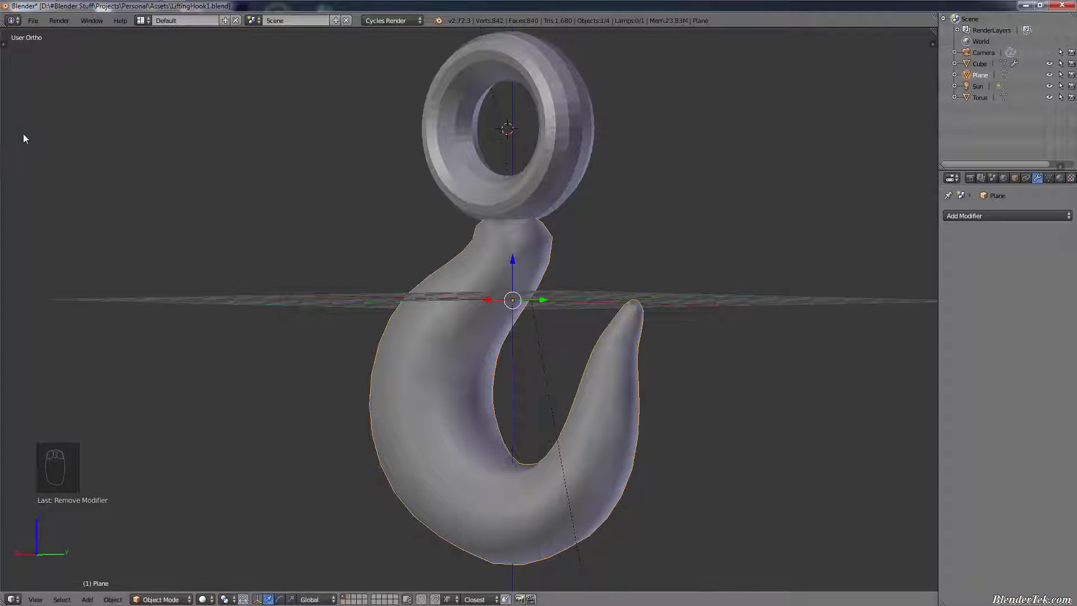
key(t)
click(86, 200)
key(t)
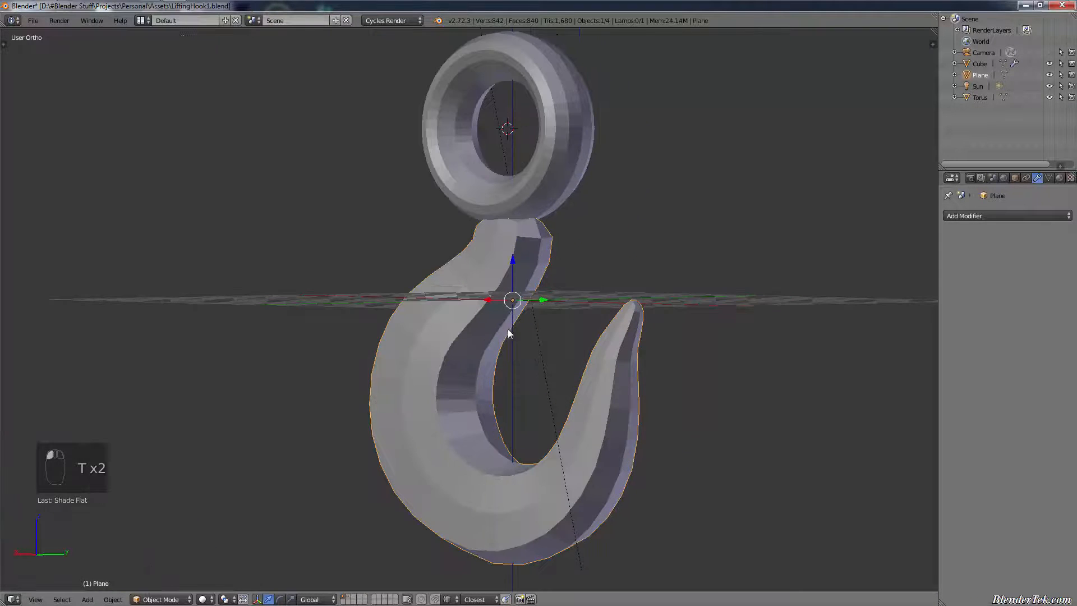
- Check the hook's profile in wireframe, reopen its mesh in Edit Mode and select the edge loop along its sides
middle_drag(438, 381, 552, 381)
key(KP_1)
key(z)
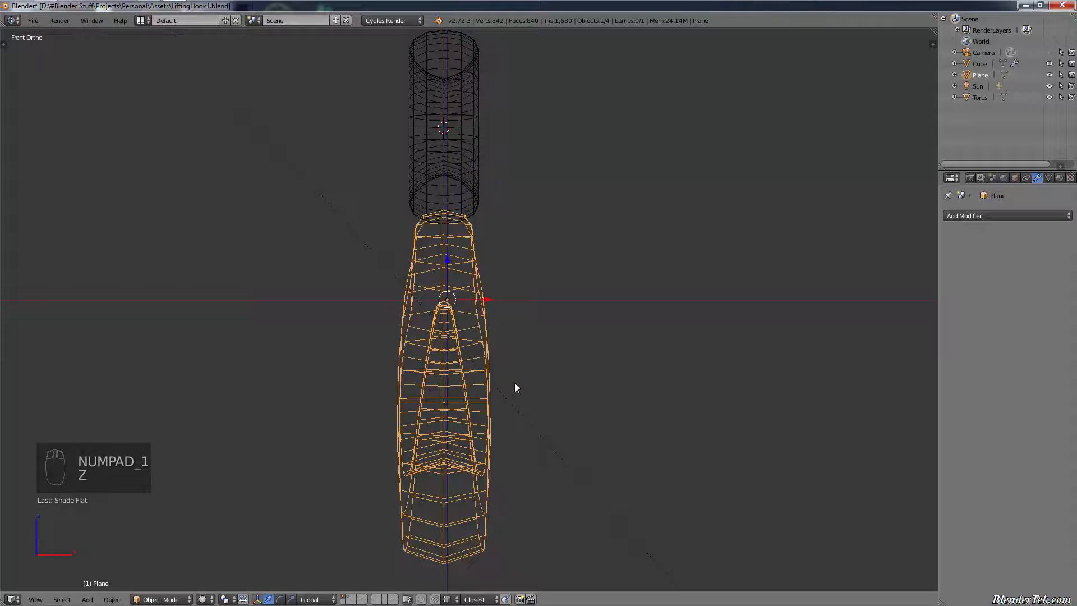
scroll(511, 384, up, 3)
key(z)
scroll(506, 388, up, 2)
middle_drag(505, 389, 486, 396)
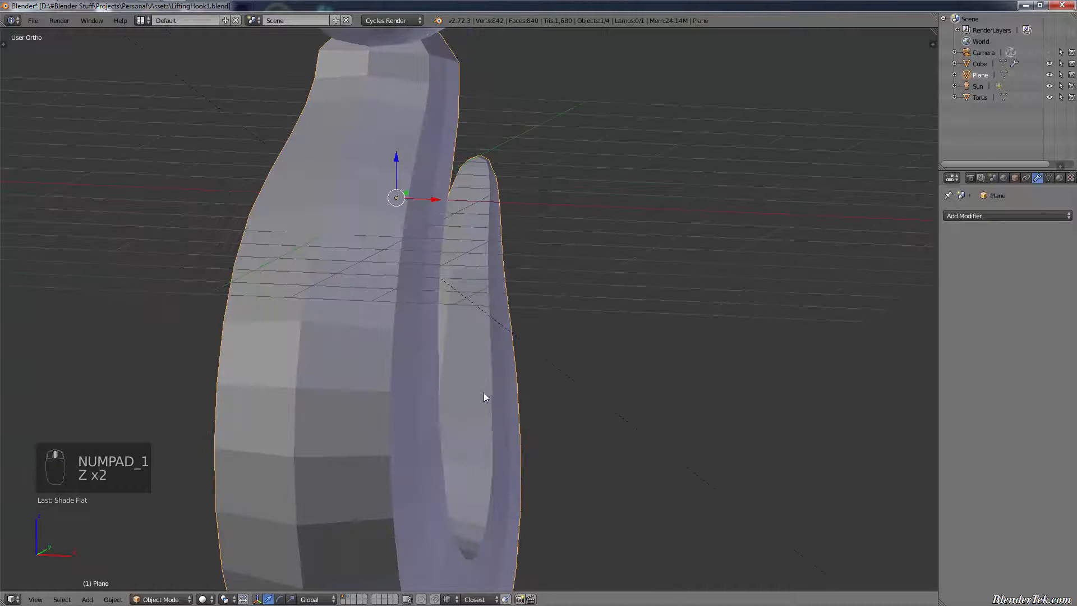
key(Tab)
key(alt)
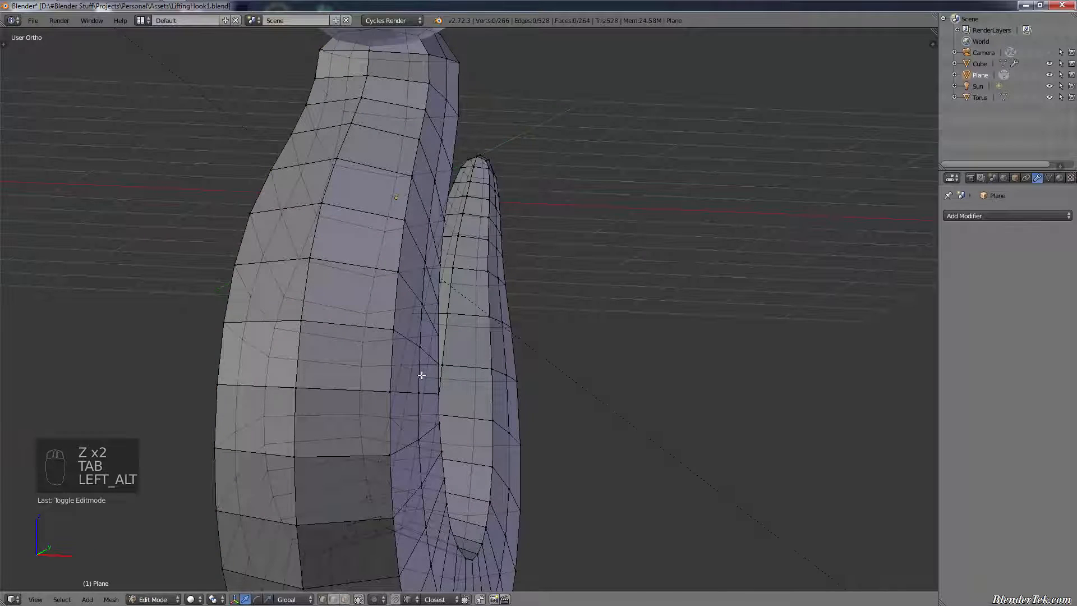
alt+right_click(421, 375)
alt+right_click(417, 379)
scroll(433, 389, down, 4)
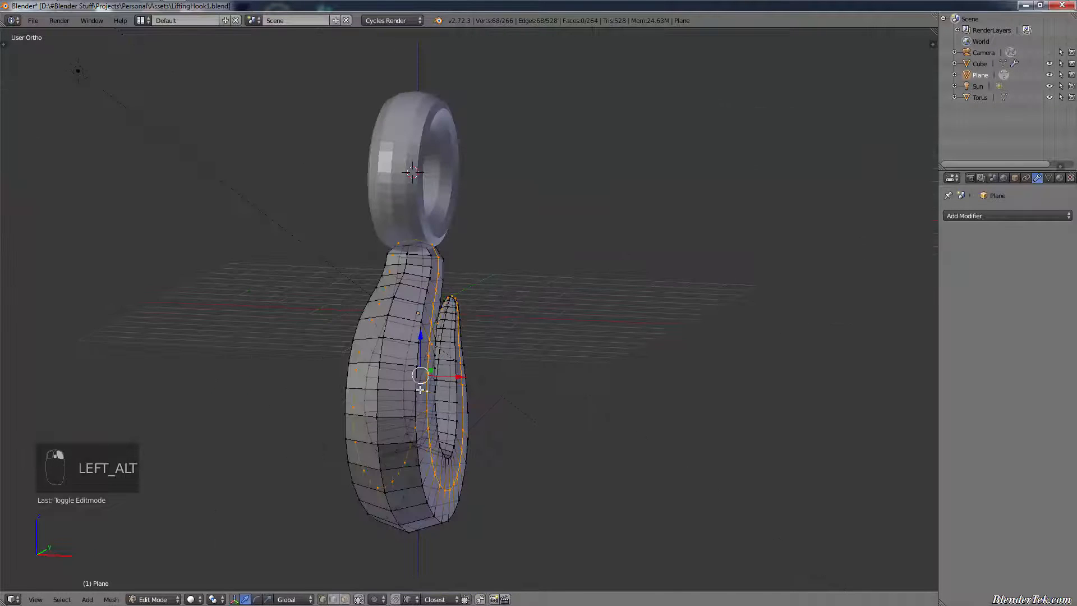
- Widen the hook by scaling the selected side edge loops to about 1.12 along the X axis in front view, and deselect everything
key(KP_3)
key(KP_1)
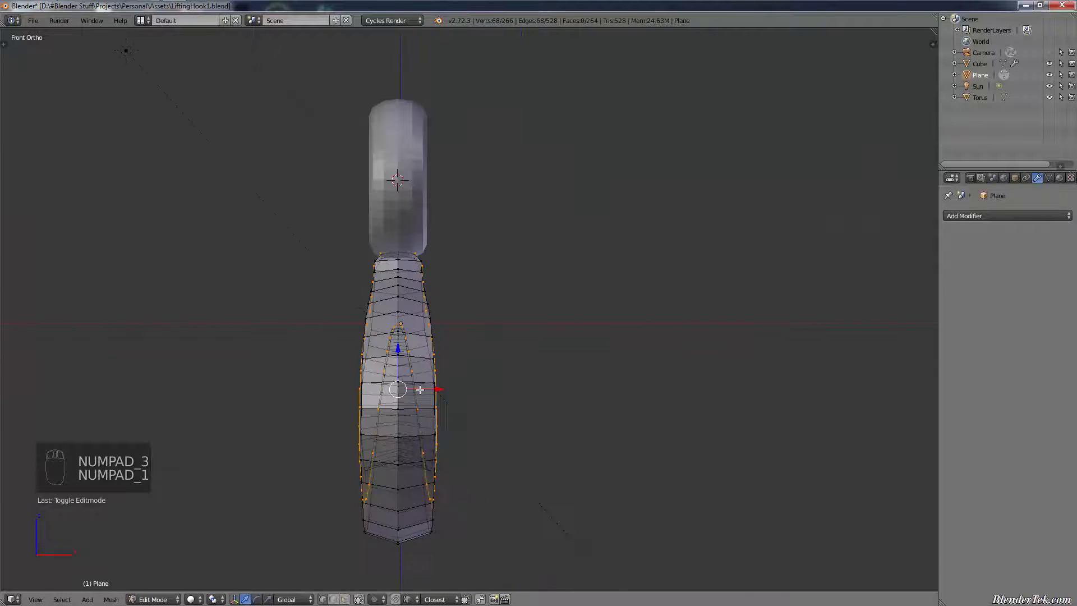
scroll(456, 404, up, 4)
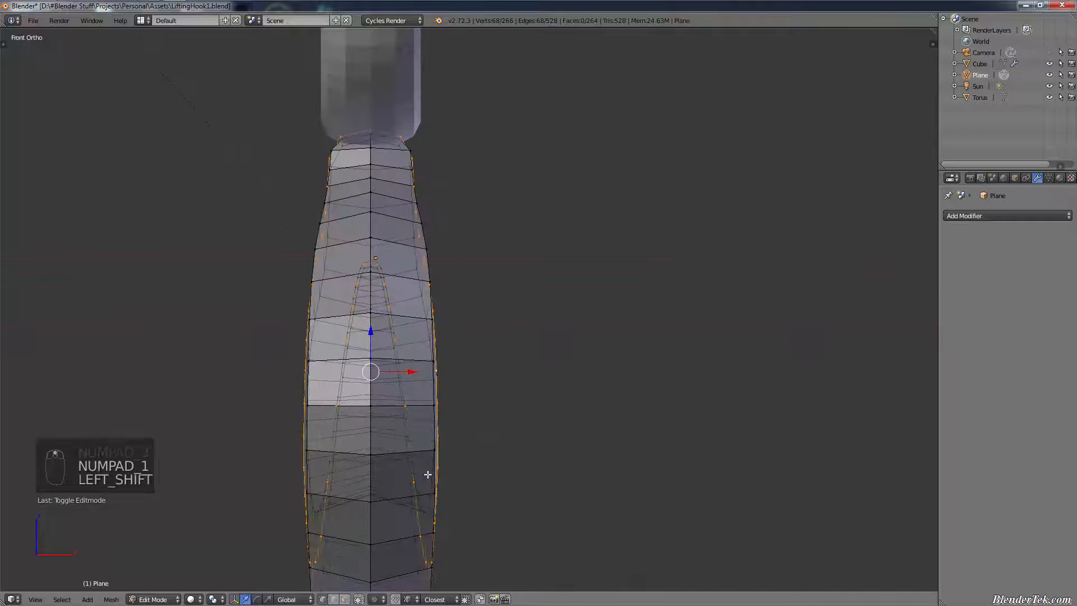
shift+scroll(462, 422, down, 2)
shift+scroll(462, 422, down, 1)
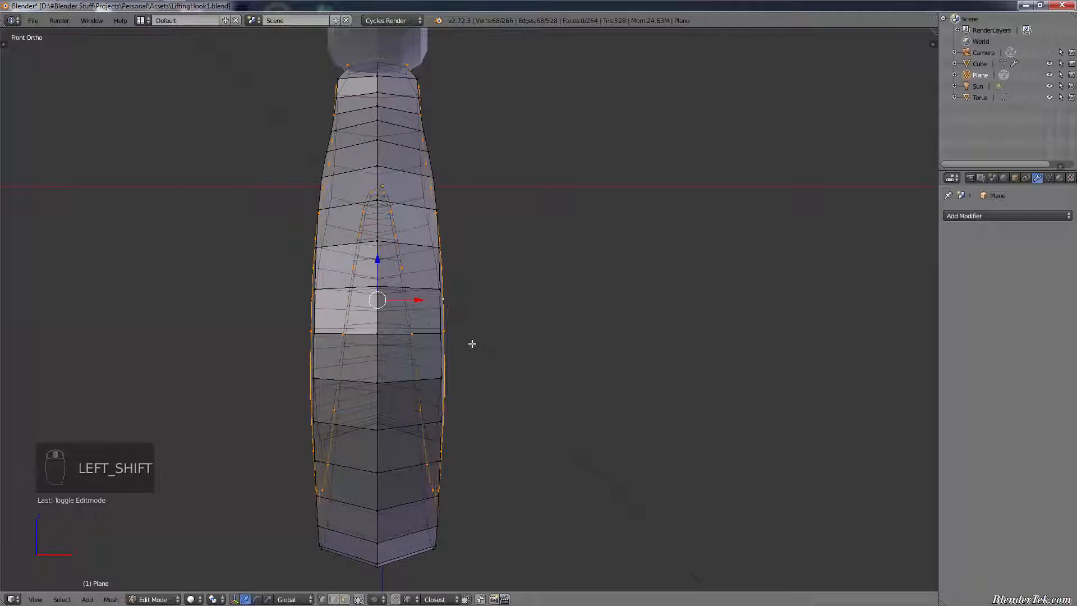
key(s)
key(x)
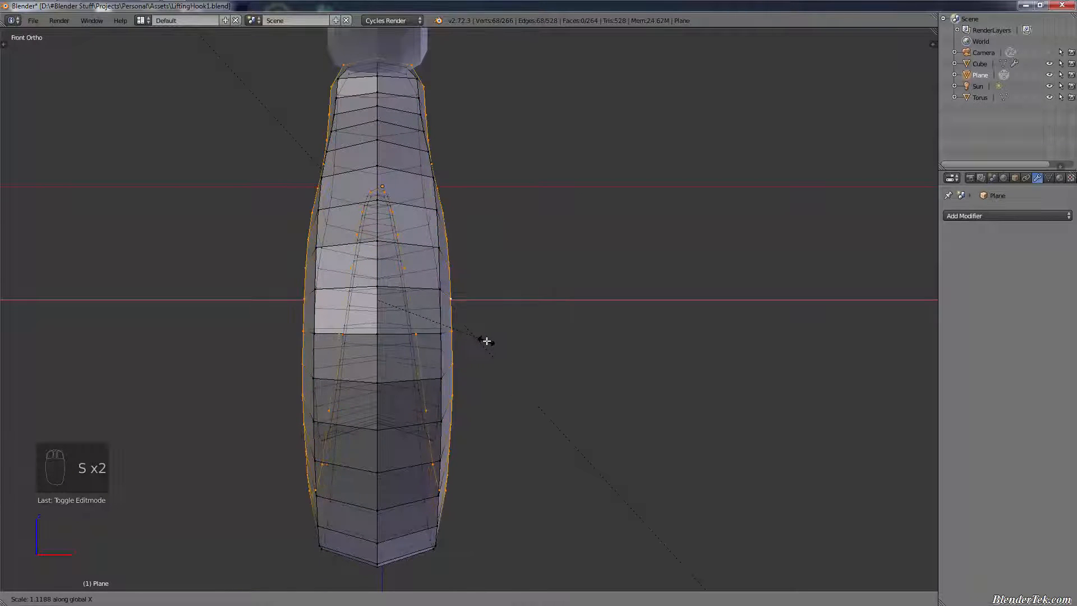
click(488, 339)
key(a)
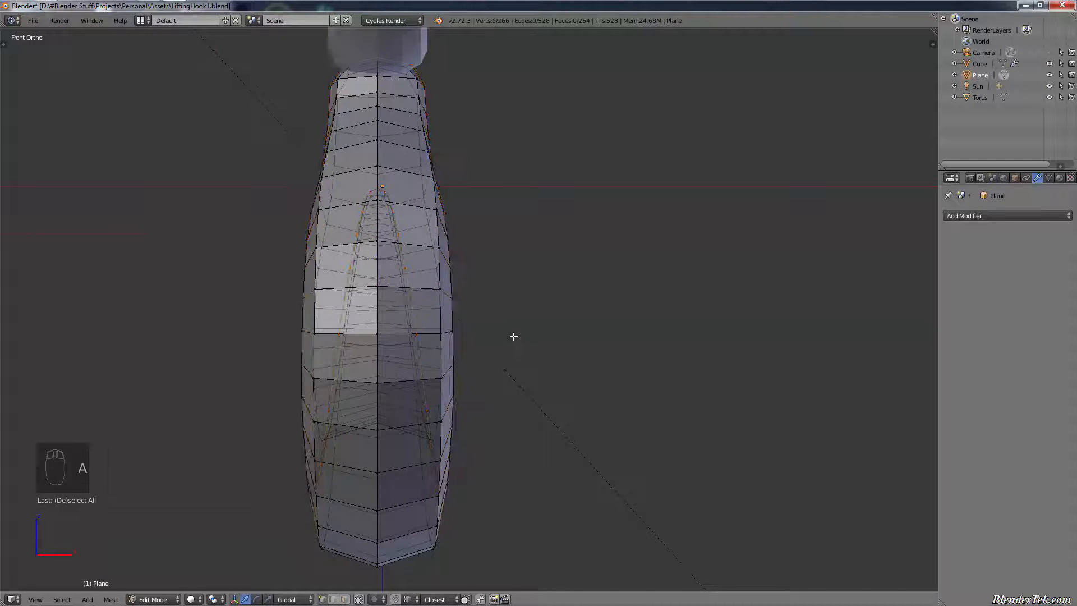
scroll(507, 348, down, 2)
middle_drag(508, 349, 362, 453)
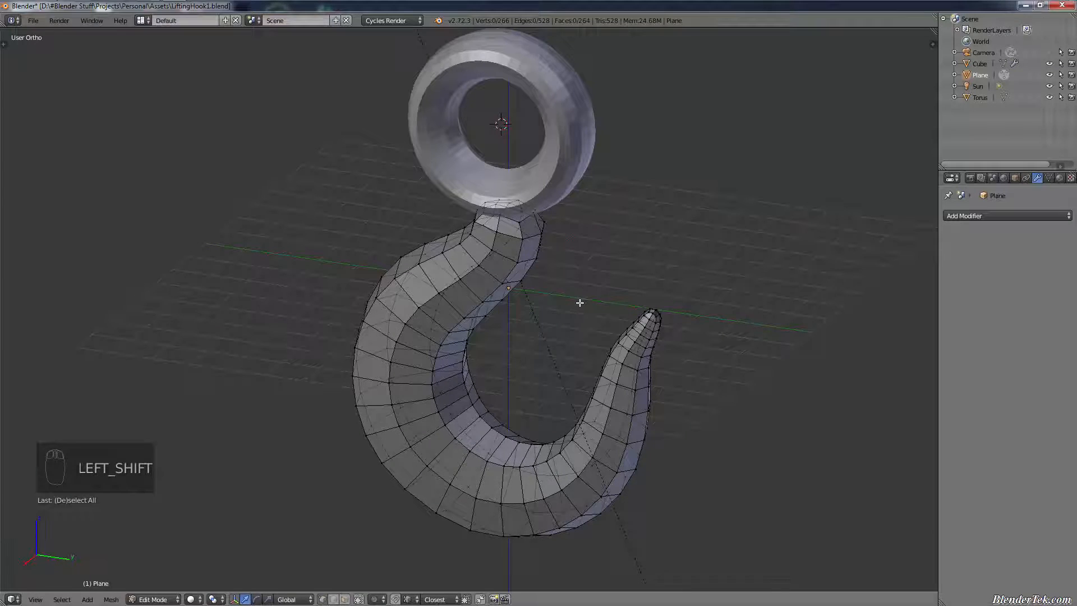
- Leave Edit Mode, shade the hook smooth and add an Edge Split modifier with a 20° split angle
key(Tab)
key(t)
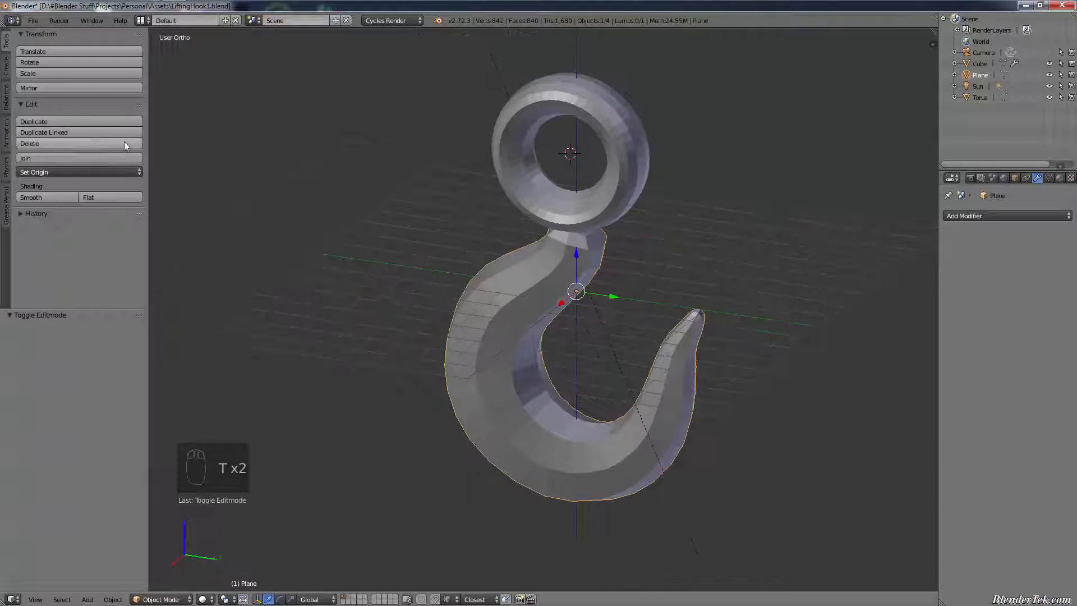
click(39, 197)
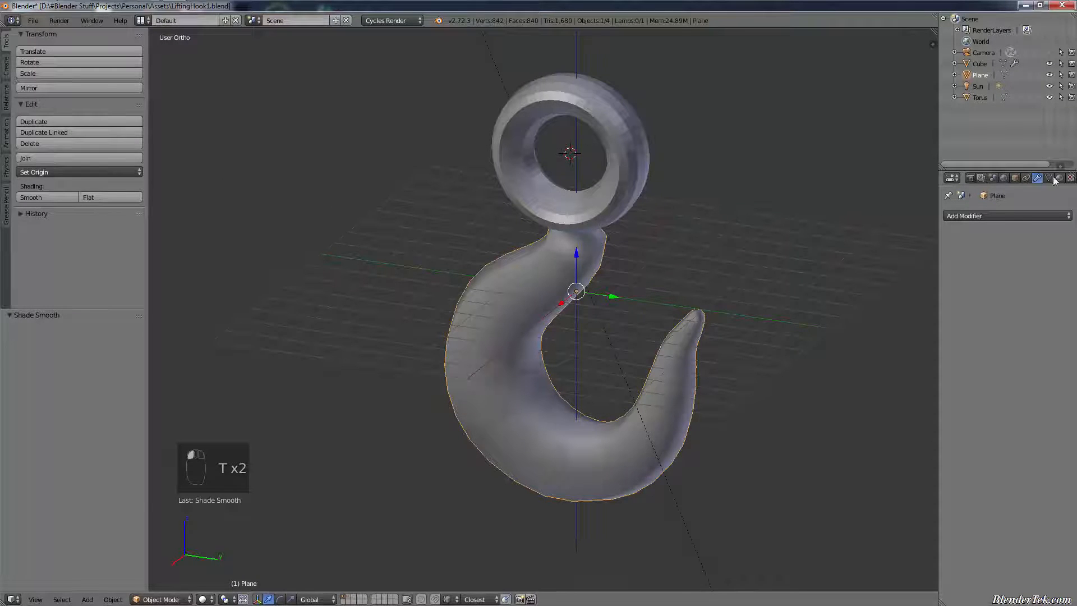
click(1005, 215)
click(871, 303)
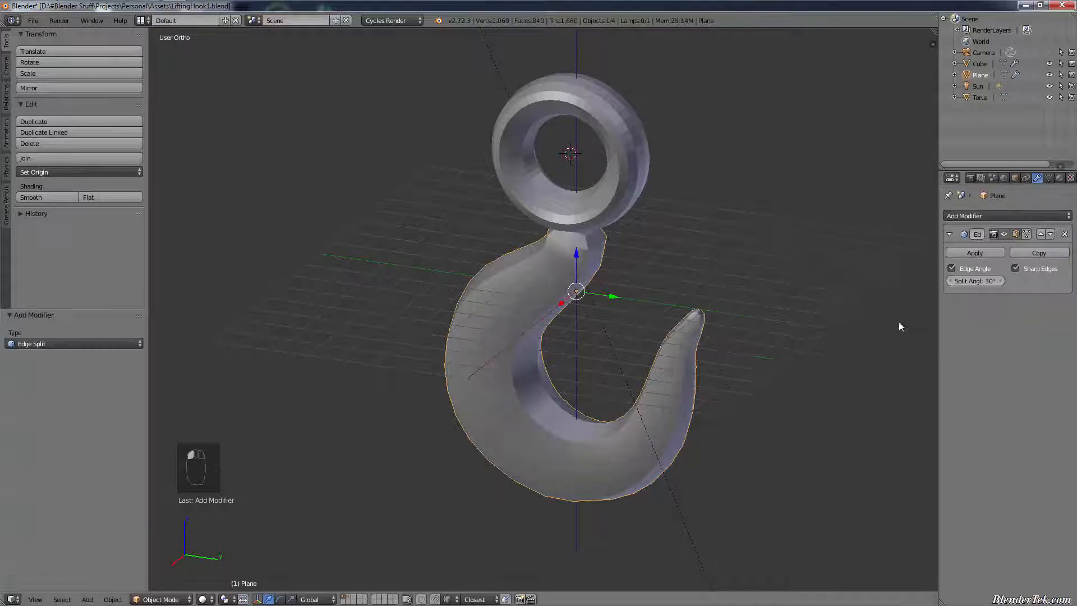
mouse_move(977, 282)
mouse_down()
mouse_move(957, 282)
mouse_move(980, 281)
mouse_move(971, 282)
mouse_up()
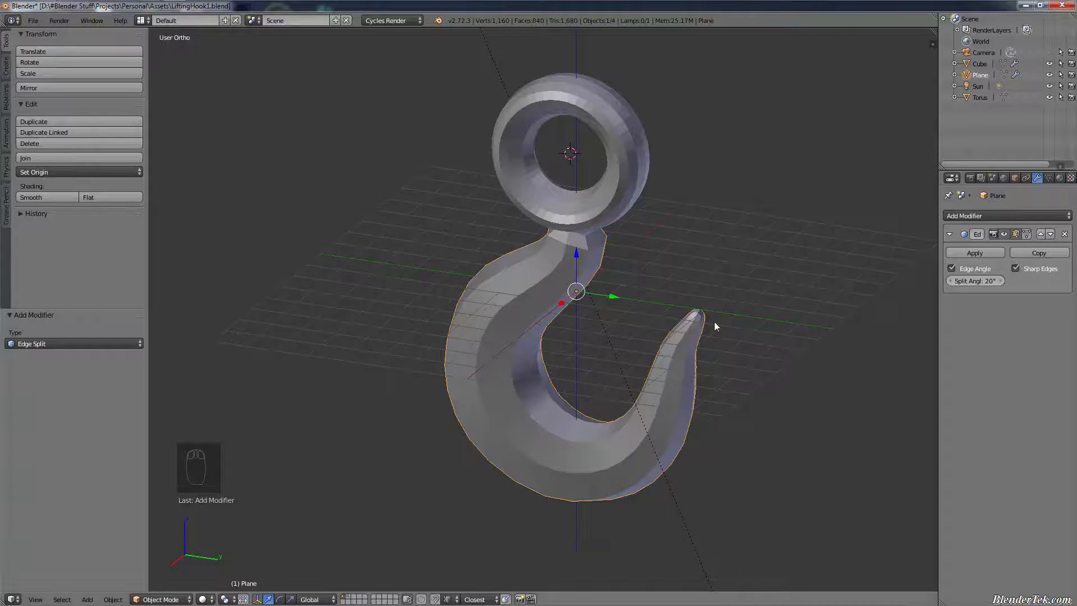
- Compare the hook's shading with the Edge Split preview on and off, and with flat against smooth shading
middle_drag(714, 321, 302, 457)
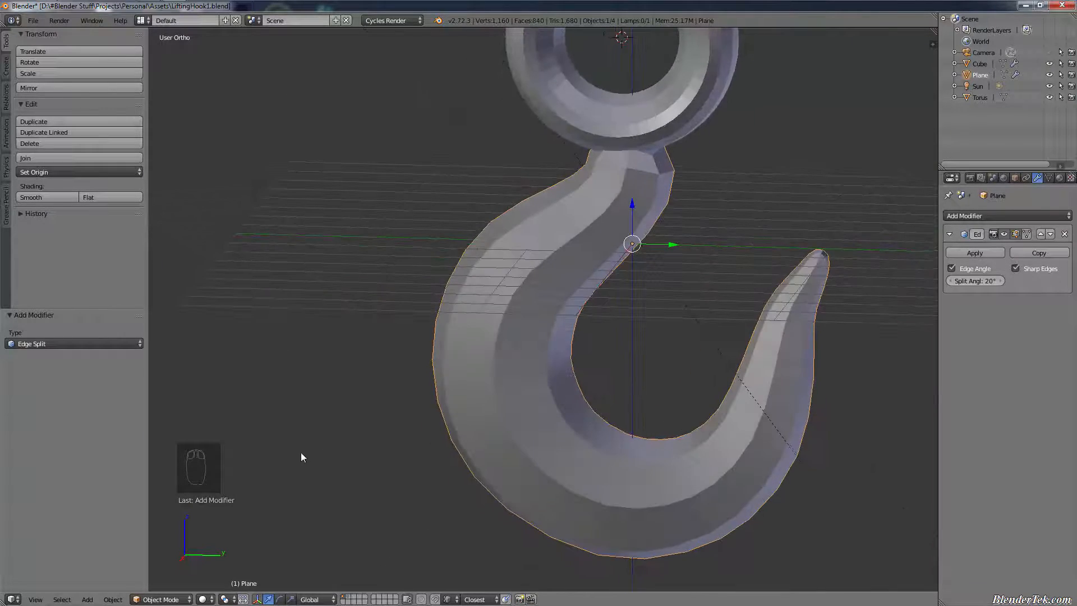
click(1005, 235)
click(1005, 235)
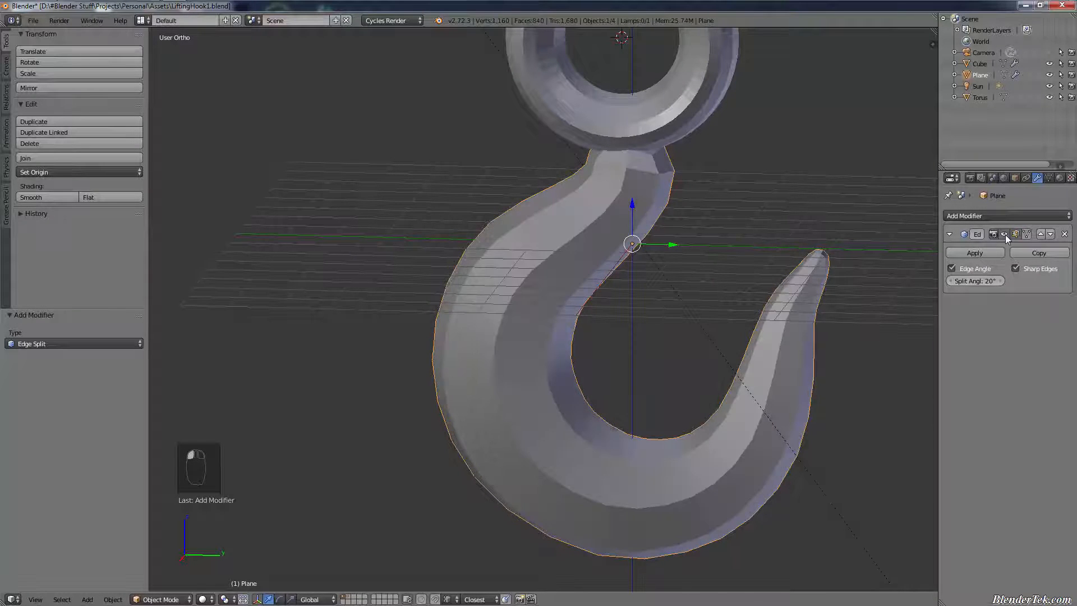
click(1005, 235)
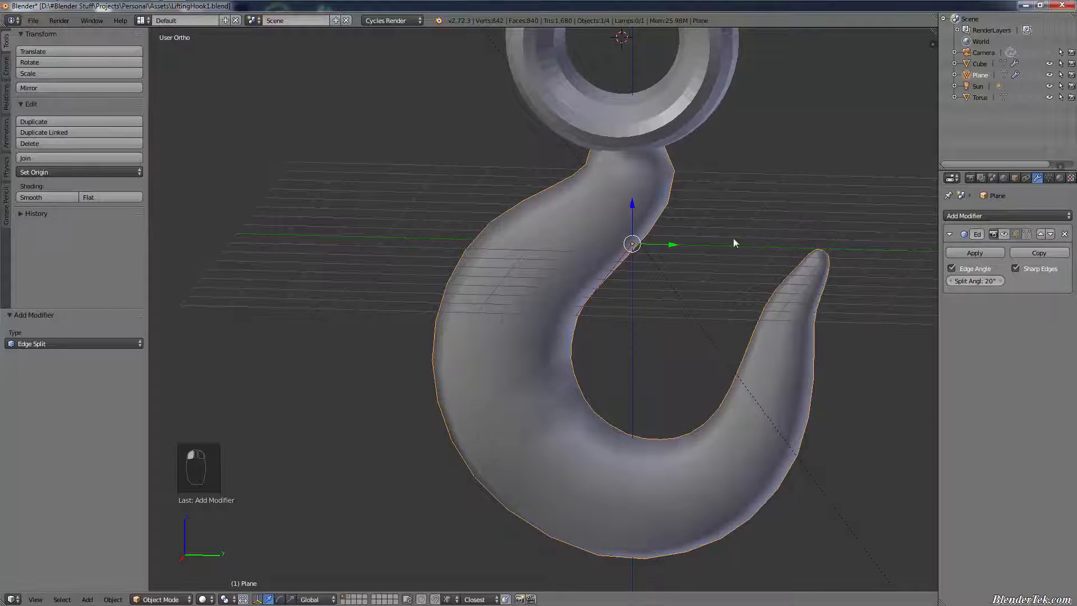
click(122, 196)
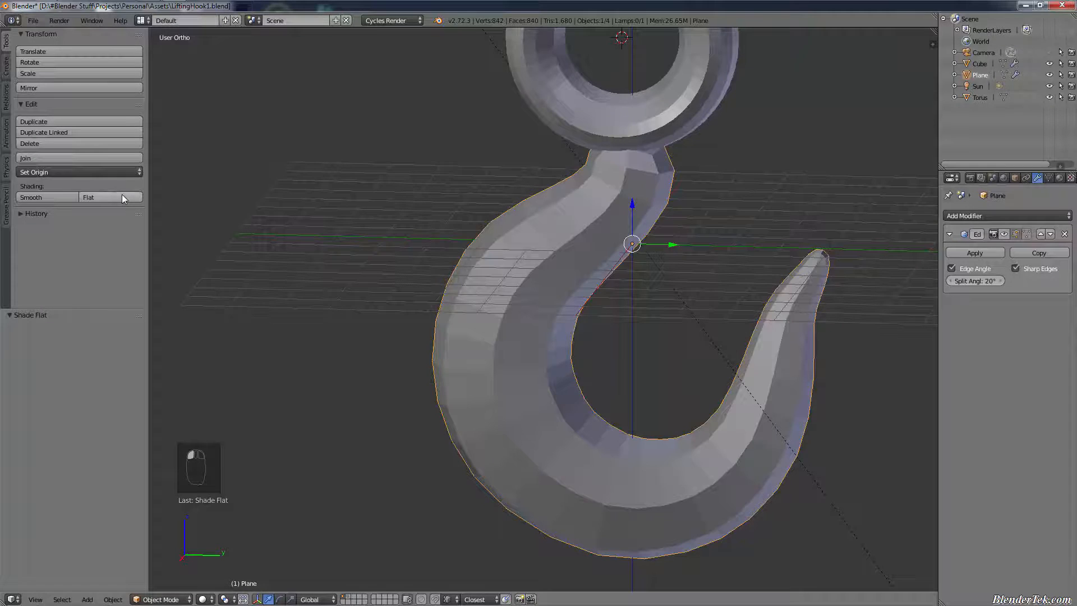
click(44, 196)
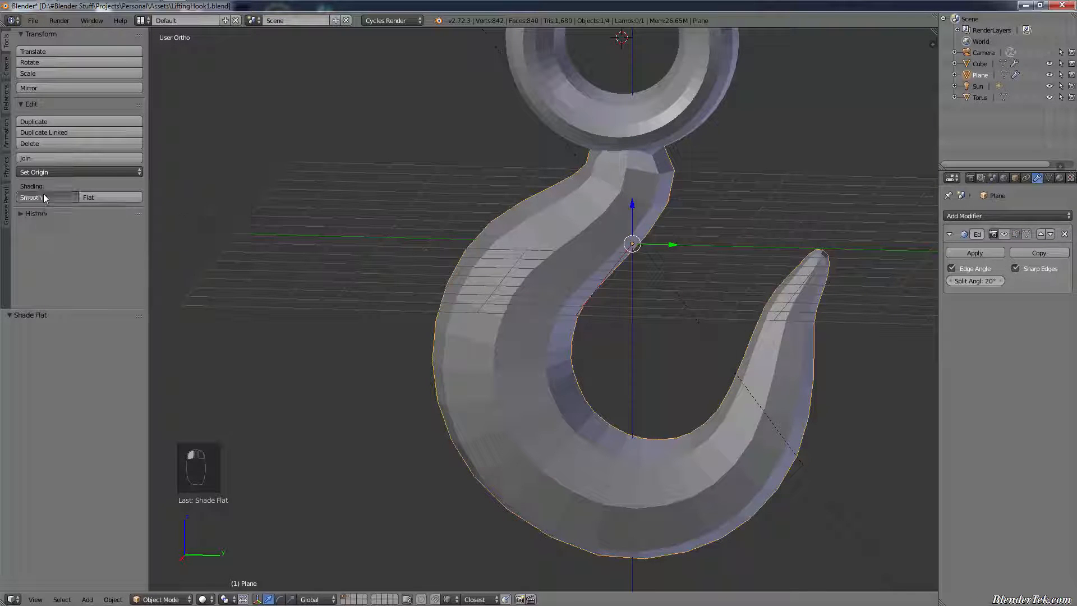
click(1004, 235)
- Apply the Edge Split modifier to the hook and inspect its shading from several angles
middle_drag(789, 352, 706, 370)
shift+middle_drag(706, 370, 840, 280)
scroll(698, 383, up, 4)
scroll(650, 386, down, 4)
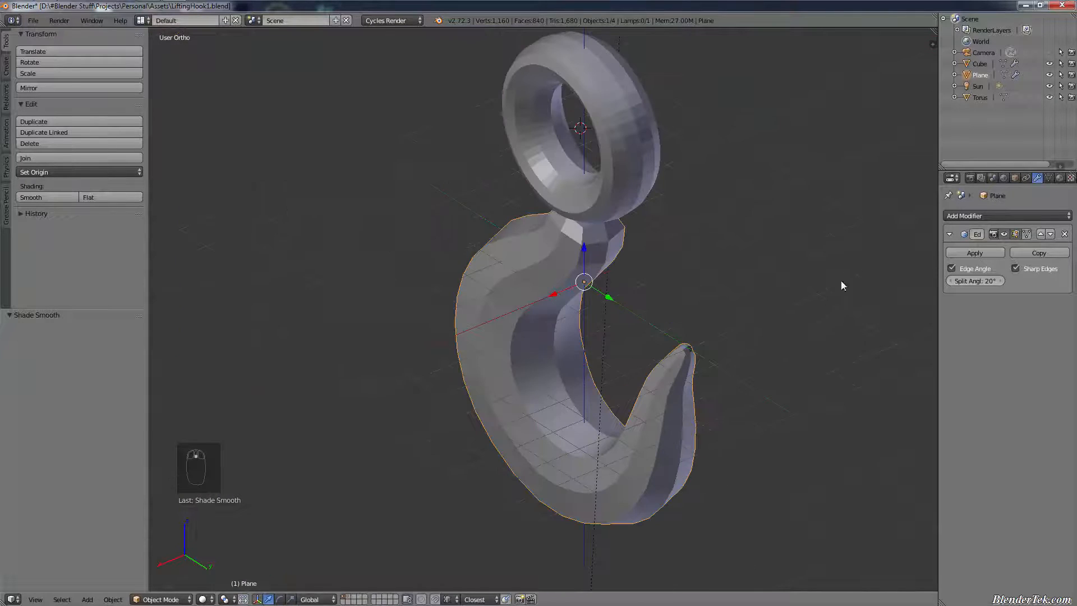
click(998, 256)
scroll(667, 329, up, 2)
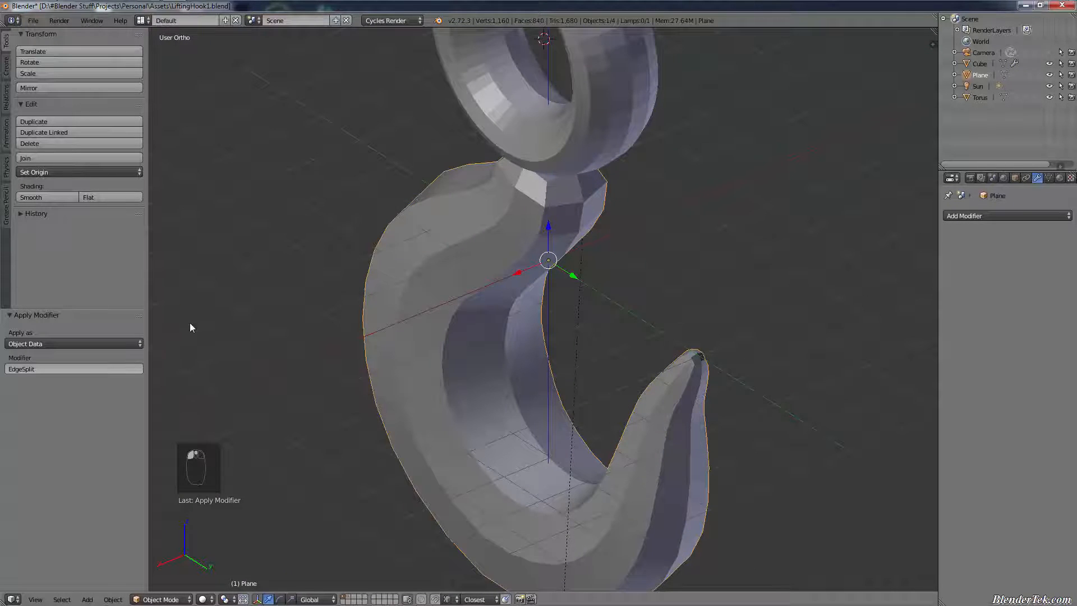
key(t)
scroll(375, 283, down, 3)
middle_drag(313, 337, 409, 322)
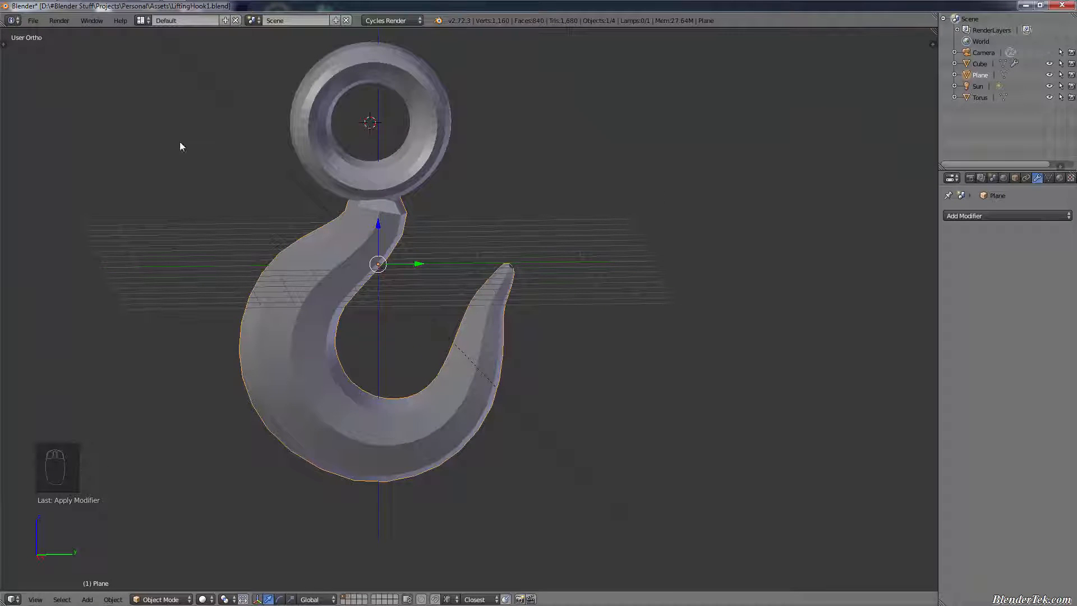
- Save the scene as a new incremented version named LiftingHook2.blend in the Assets folder
click(33, 20)
click(56, 118)
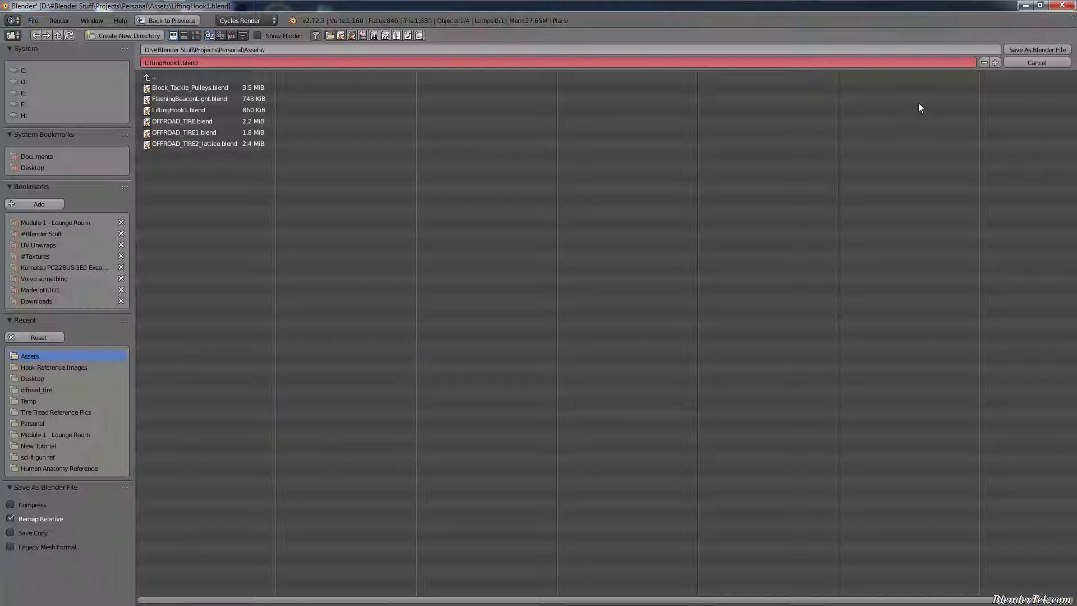
click(996, 62)
click(1033, 49)
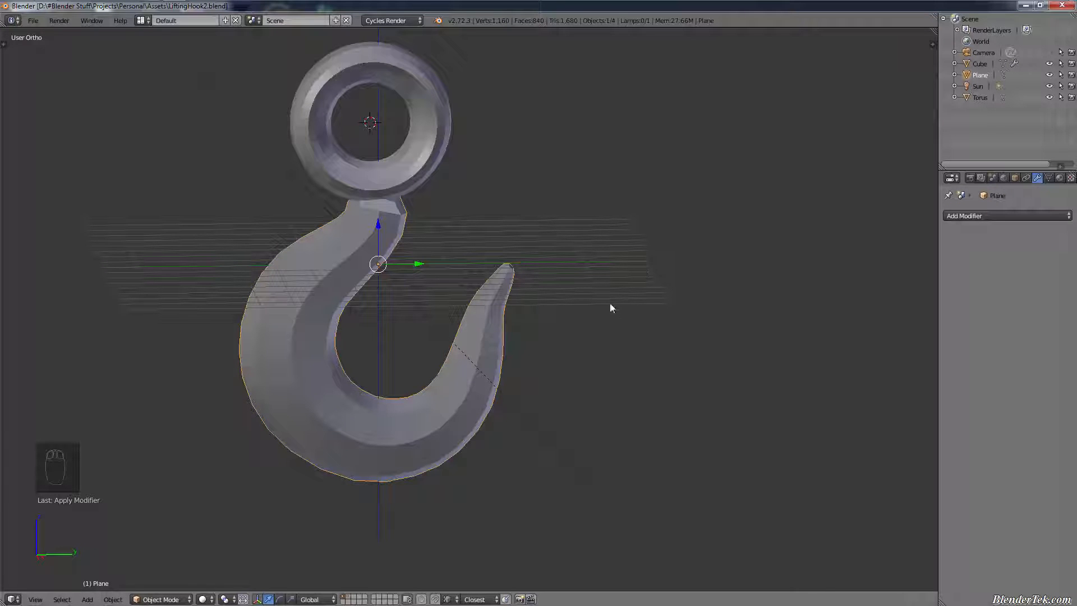
- Enter edit mode on the hook mesh and display its face normals to check the dark faces at the tip
scroll(611, 332, up, 5)
middle_drag(540, 295, 586, 464)
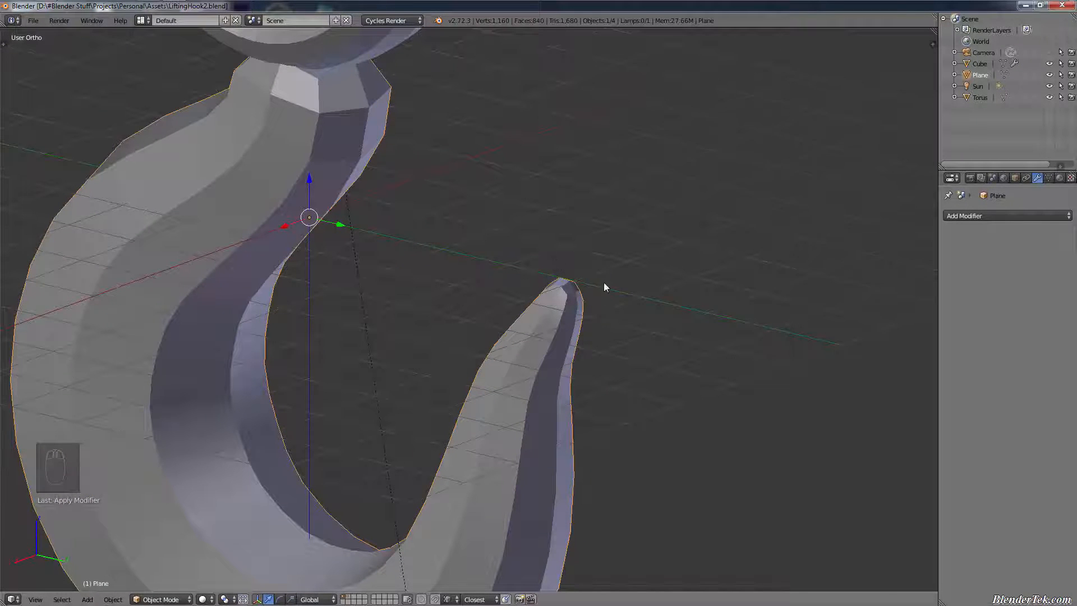
scroll(603, 281, up, 4)
middle_drag(594, 303, 537, 396)
key(Tab)
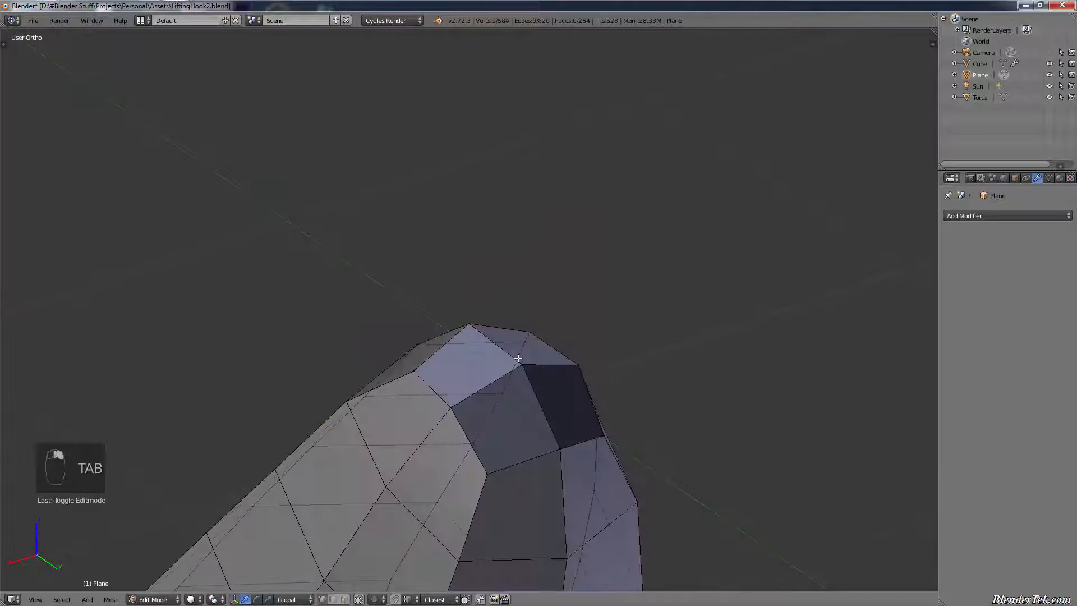
right_click(522, 367)
middle_drag(595, 411, 586, 413)
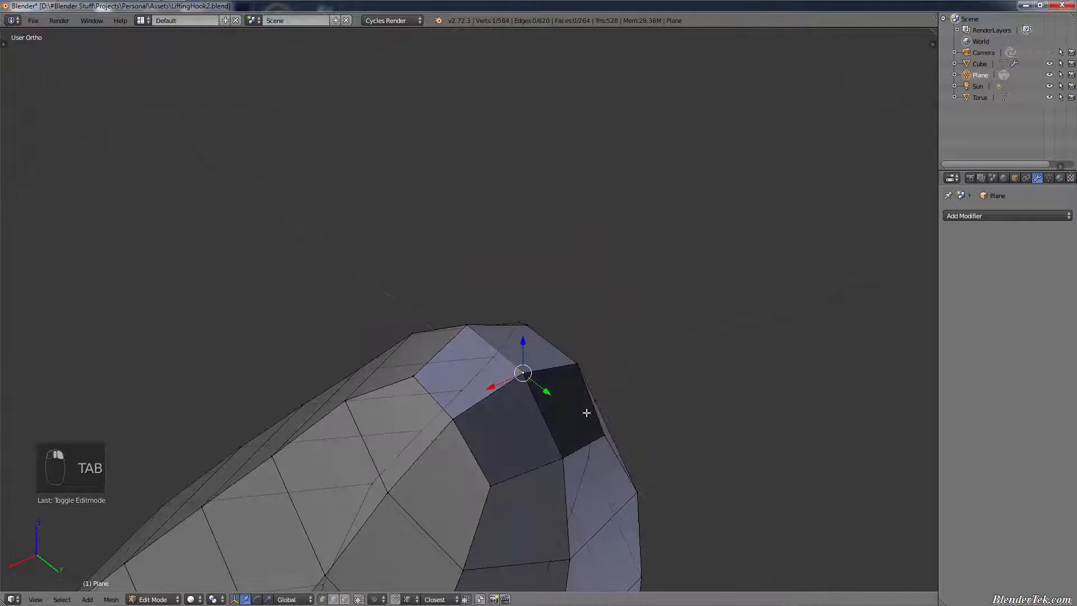
key(n)
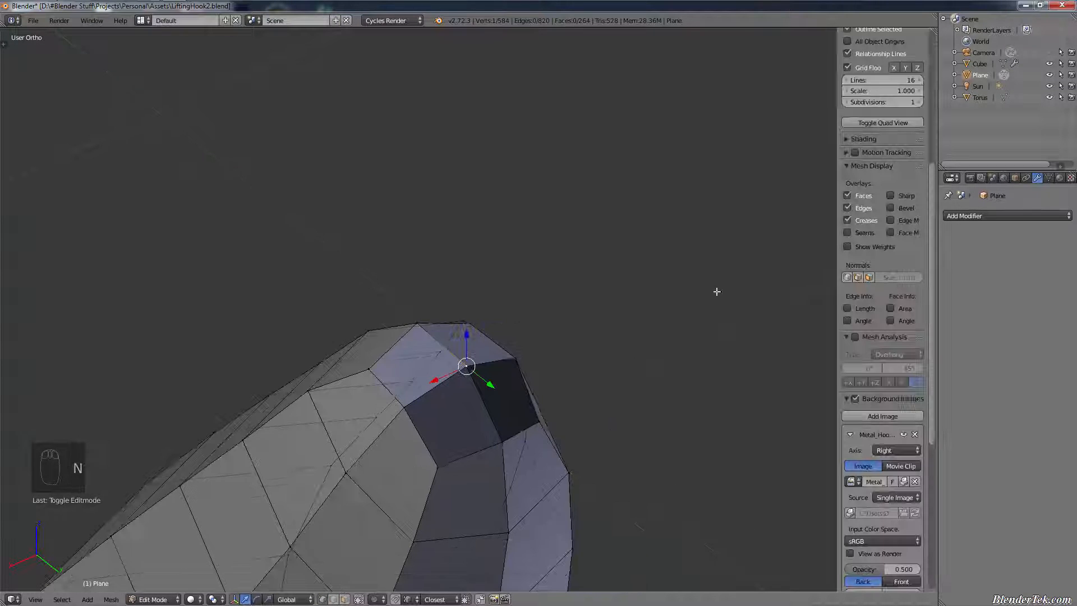
click(872, 276)
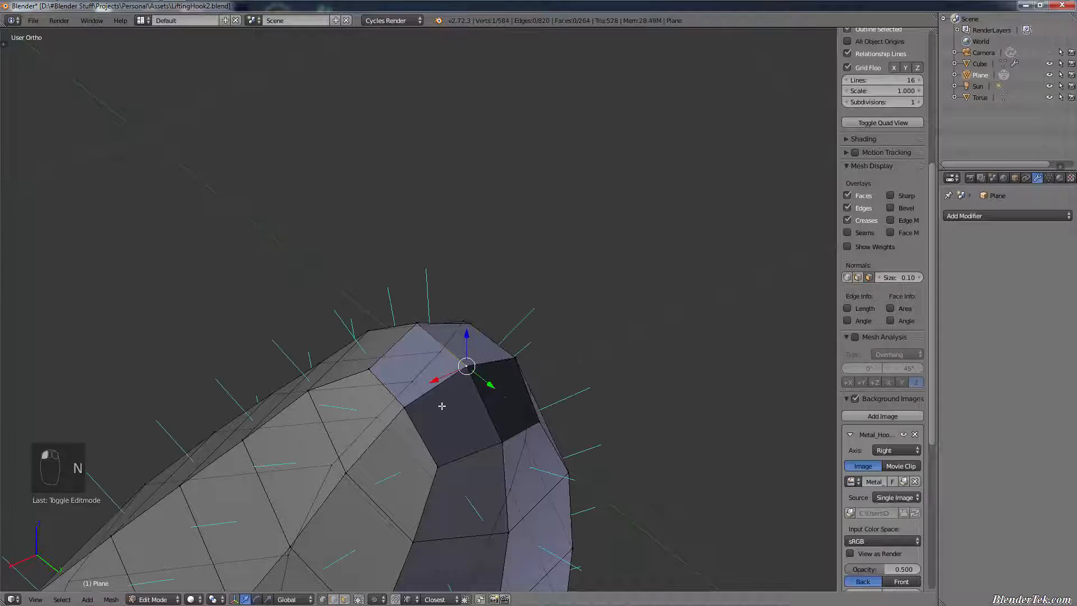
- Switch to face selection and try picking individual faces around the dark area of the hook's tip
right_click(440, 352)
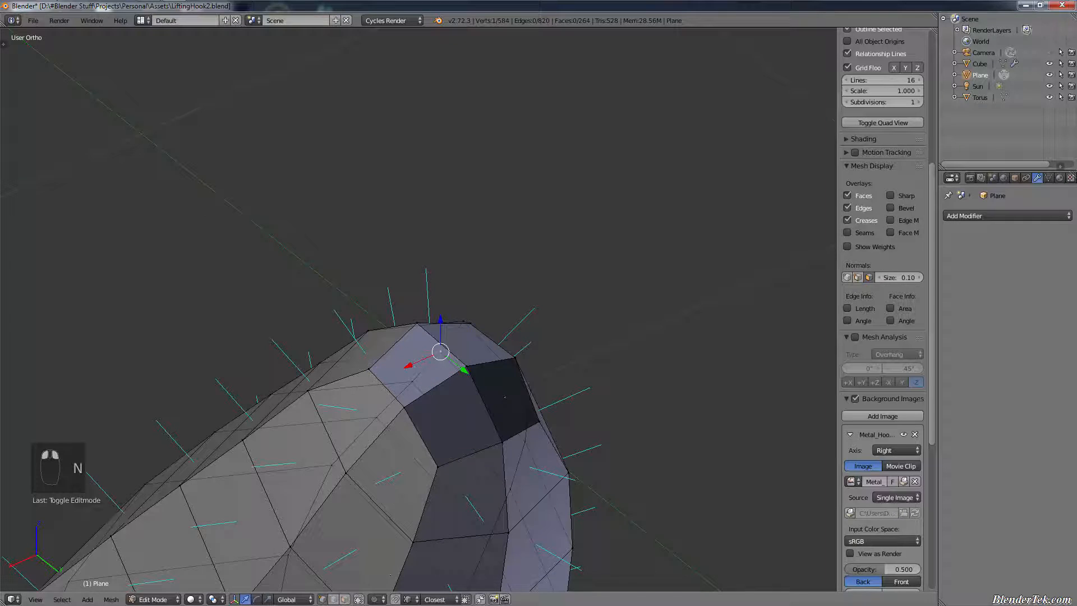
click(345, 599)
right_click(416, 364)
shift+right_click(450, 412)
shift+right_click(465, 336)
shift+right_click(504, 376)
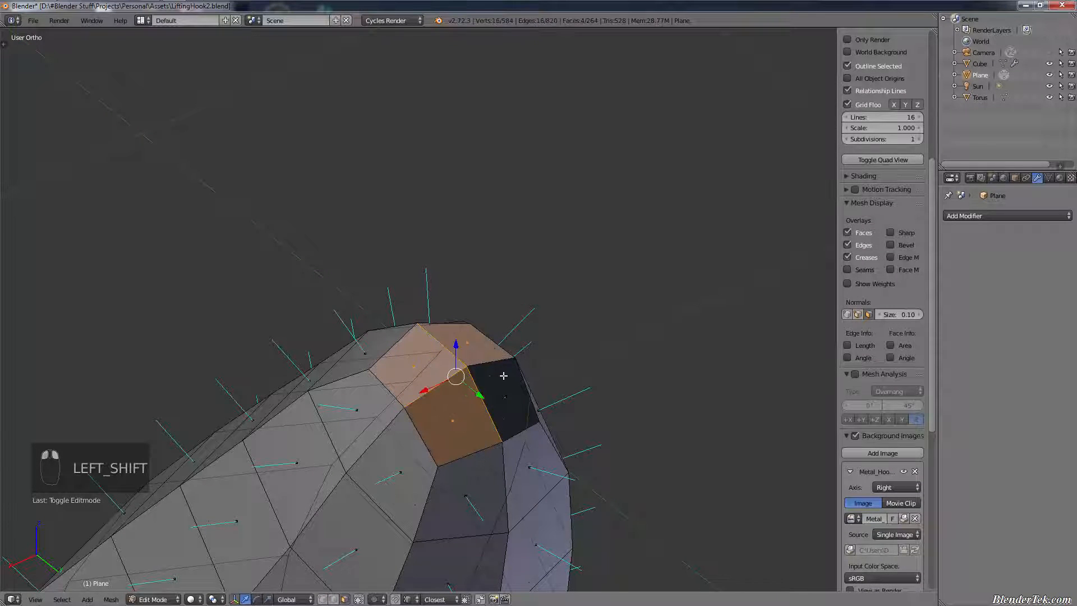
right_click(429, 437)
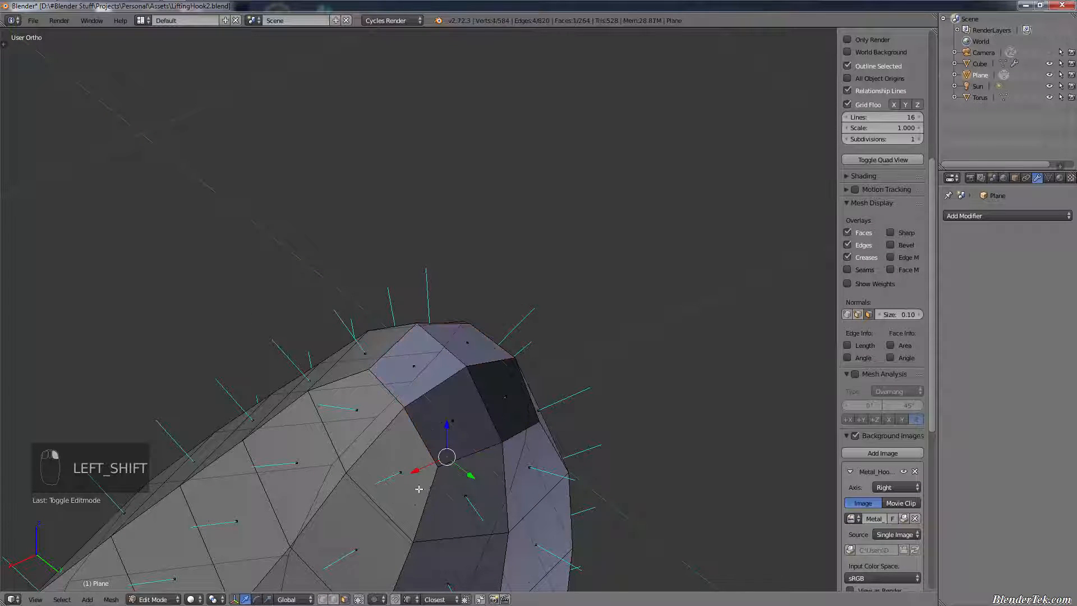
right_click(426, 445)
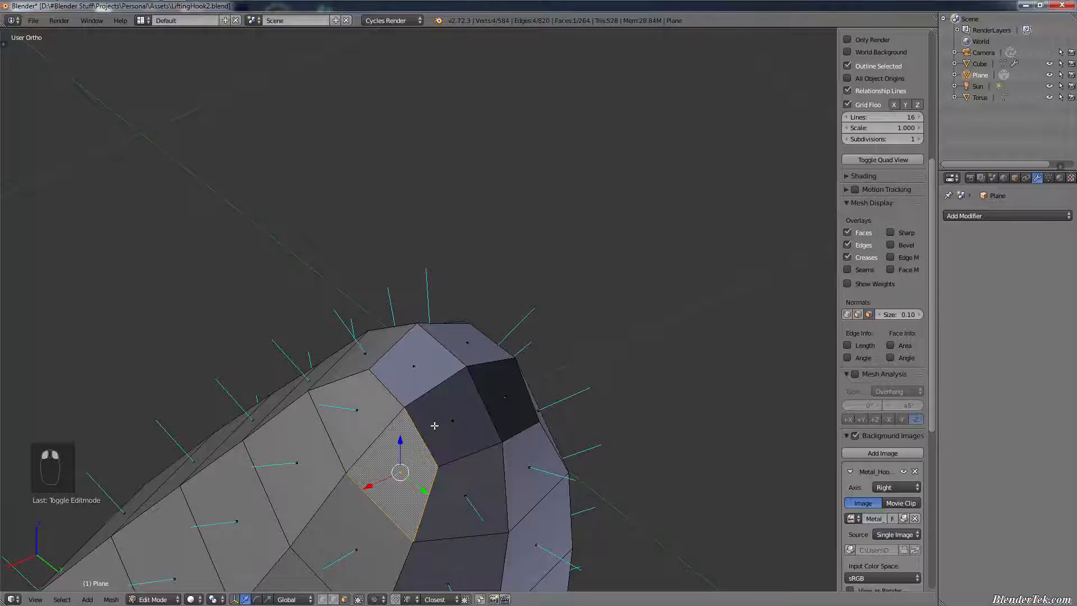
- Select the four faces at the hook's tip that lack outward normals, flip their normals, and deselect everything
right_click(434, 427)
shift+right_click(437, 382)
shift+right_click(479, 353)
shift+right_click(496, 384)
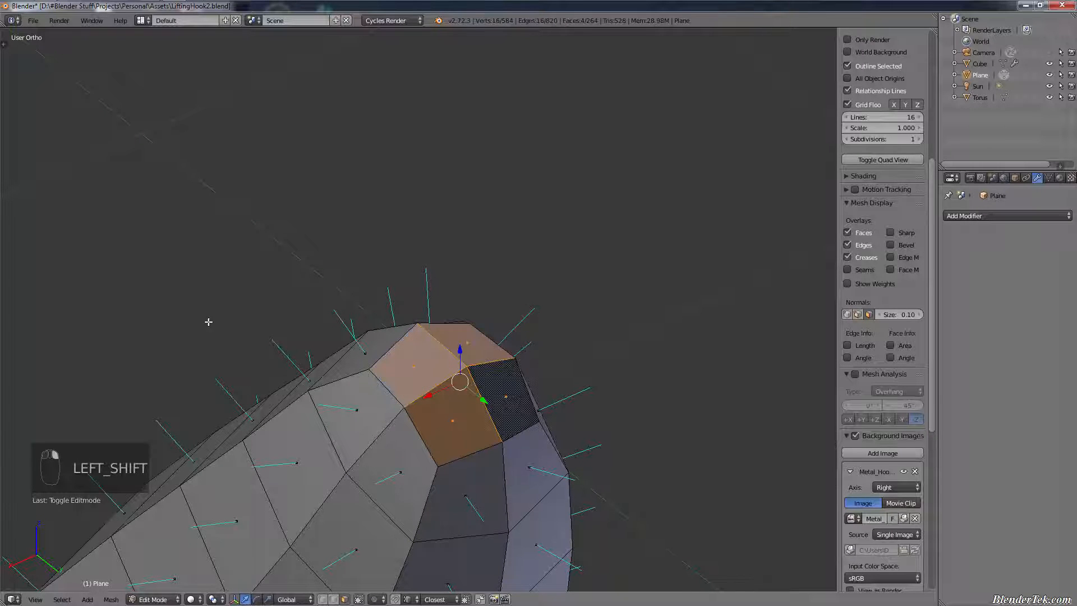
key(t)
click(5, 71)
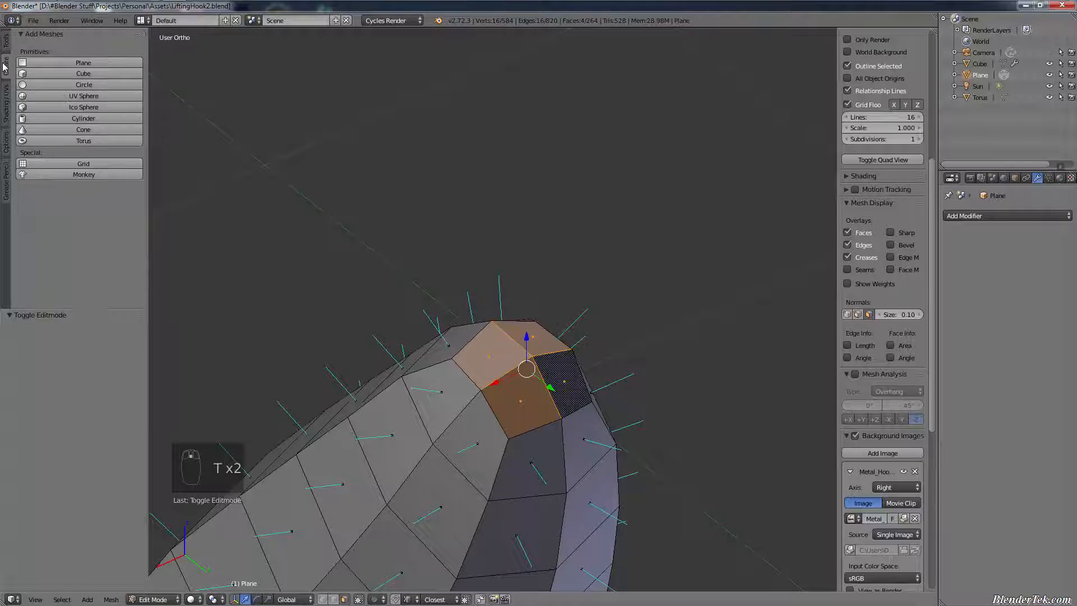
click(6, 104)
click(40, 142)
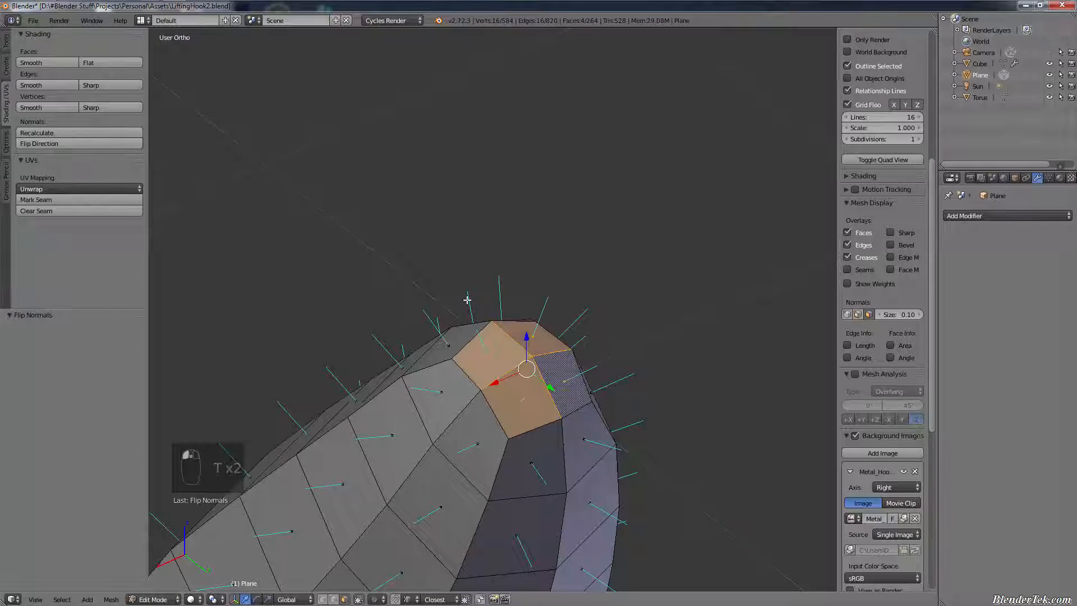
key(t)
scroll(528, 384, down, 1)
key(a)
- Check the normals over the rest of the hook, turn off the face normals display and hide the sidebar
scroll(528, 400, down, 4)
scroll(518, 430, down, 6)
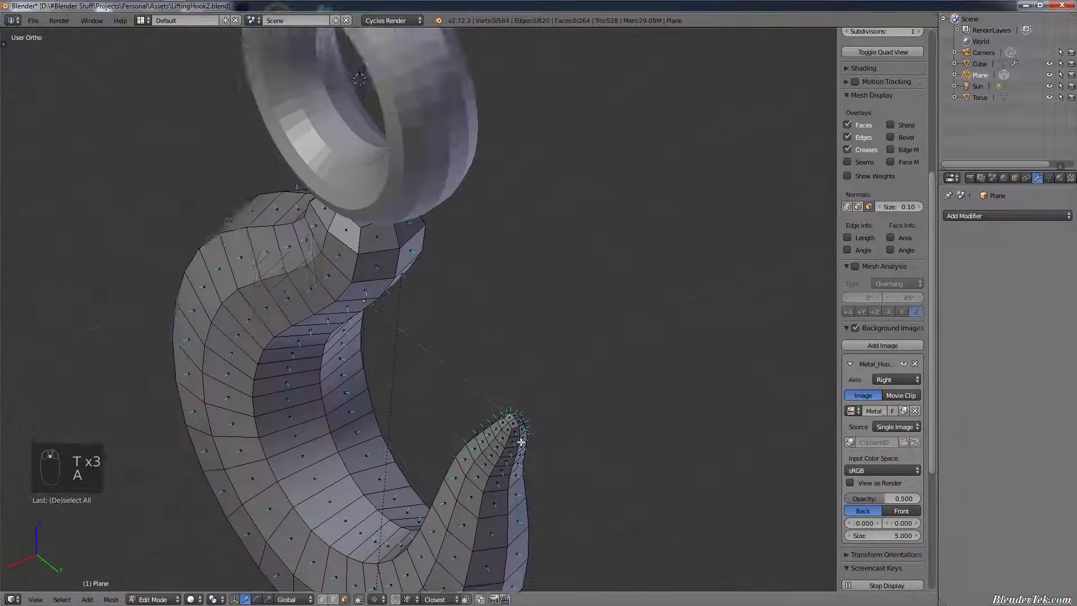
shift+middle_drag(519, 440, 296, 390)
shift+middle_drag(296, 390, 291, 318)
key(a)
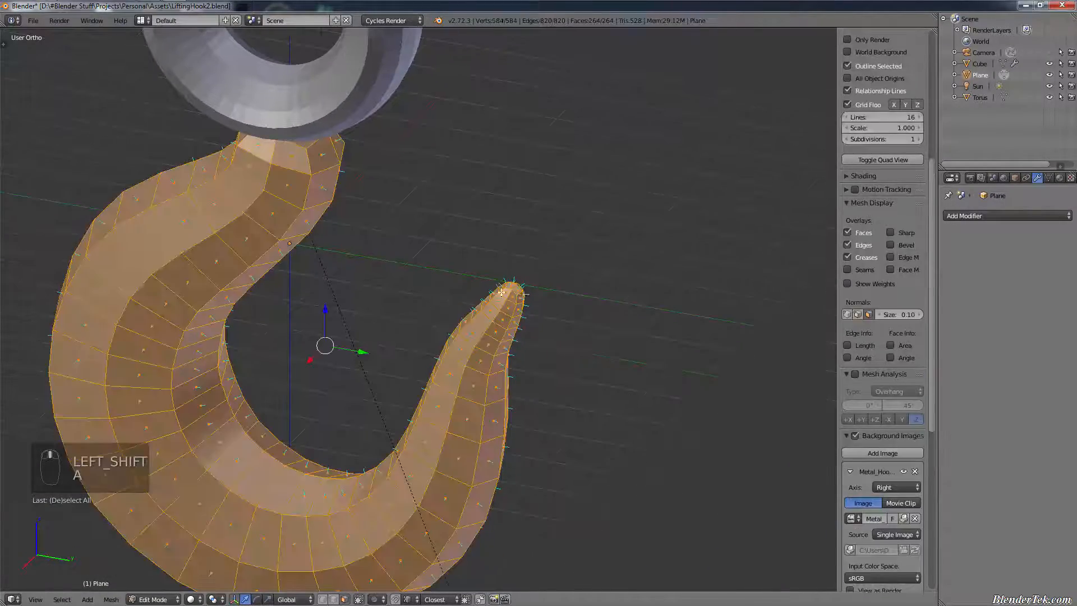
key(a)
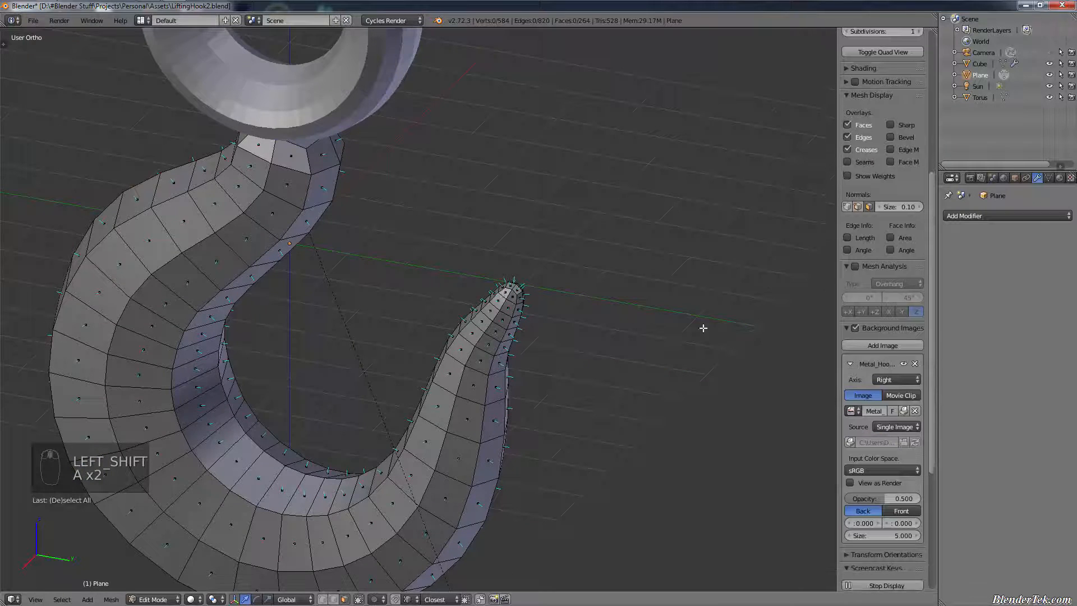
click(869, 208)
key(t)
key(t)
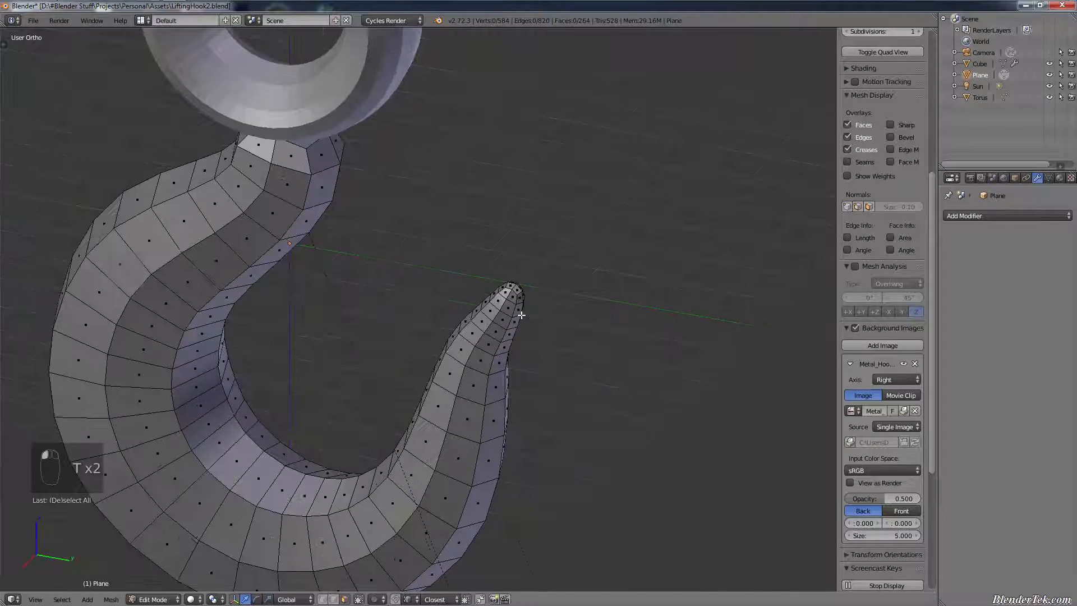
key(n)
- Return to object mode and compare the hook with the reference image in the right and front views
key(KP_3)
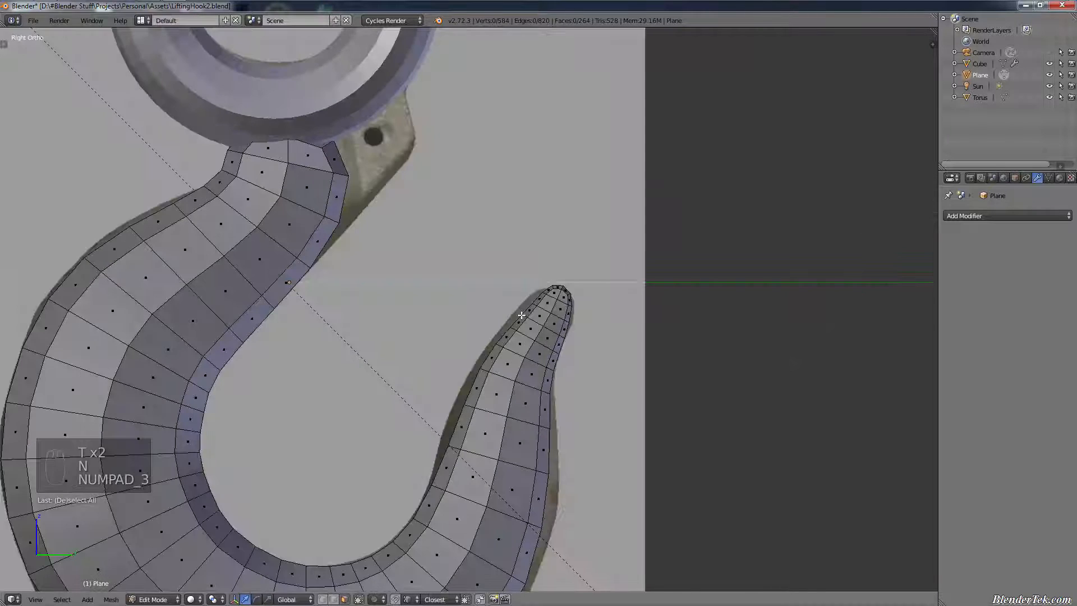
scroll(522, 315, down, 3)
shift+middle_drag(528, 409, 573, 363)
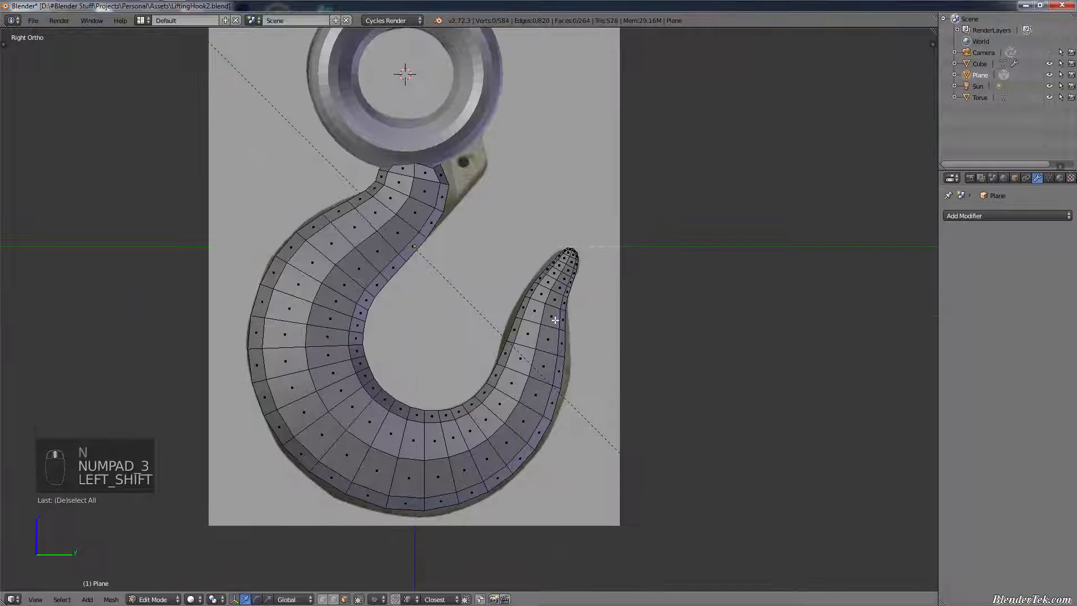
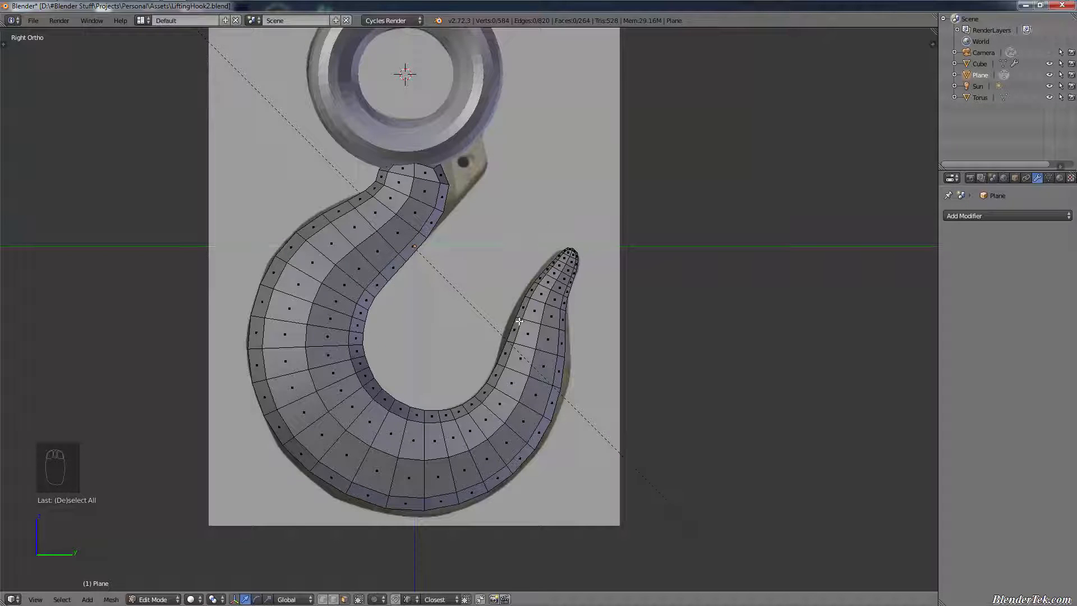
key(Tab)
shift+middle_drag(569, 190, 498, 331)
key(KP_3)
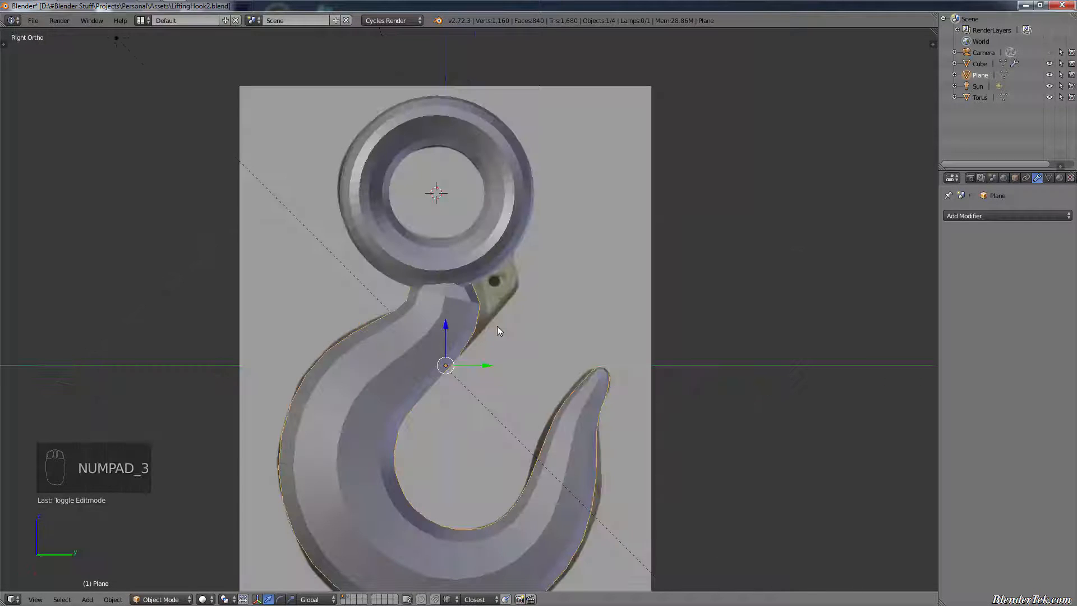
key(KP_1)
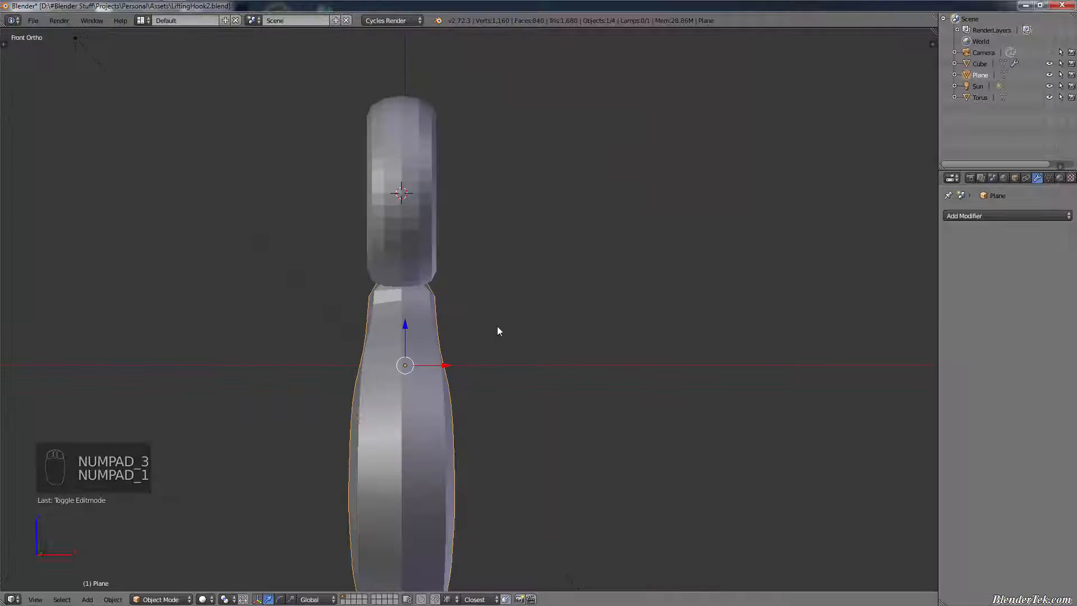
key(KP_3)
middle_drag(546, 310, 543, 334)
key(KP_1)
key(KP_3)
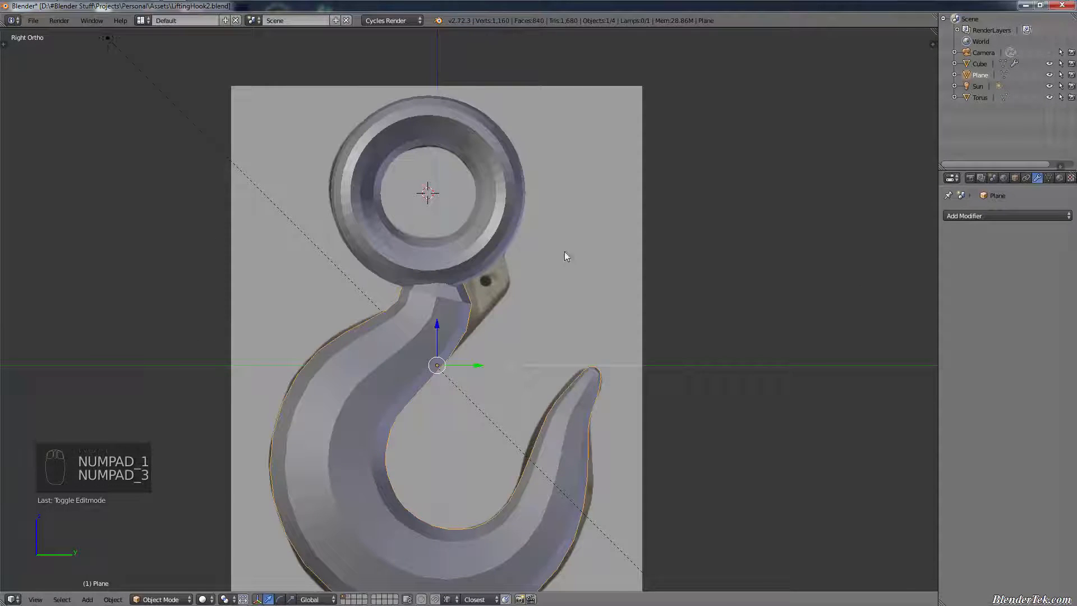
- Inspect the faceted torus ring above the hook and delete it
scroll(427, 254, up, 6)
right_click(598, 251)
shift+middle_drag(689, 250, 524, 405)
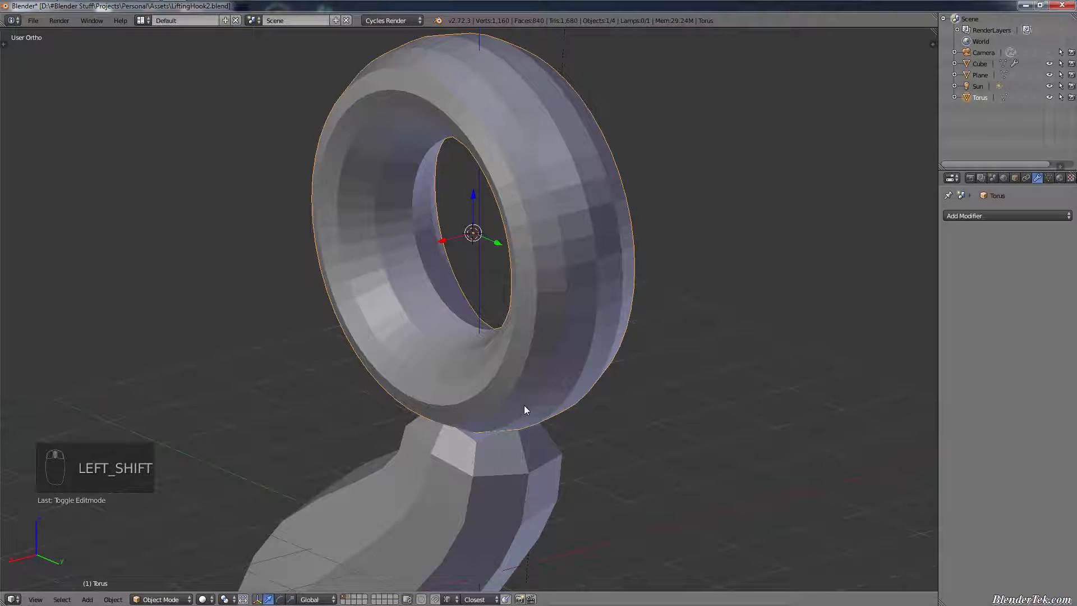
shift+middle_drag(526, 491, 628, 306)
shift+middle_drag(578, 384, 577, 430)
scroll(586, 367, down, 6)
scroll(611, 308, up, 3)
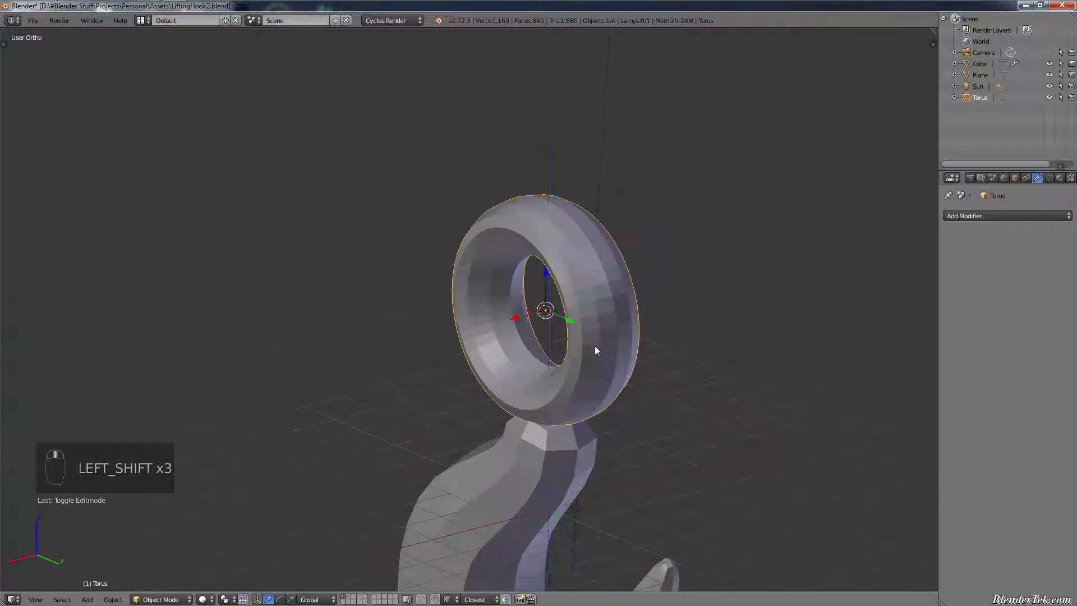
key(KP_3)
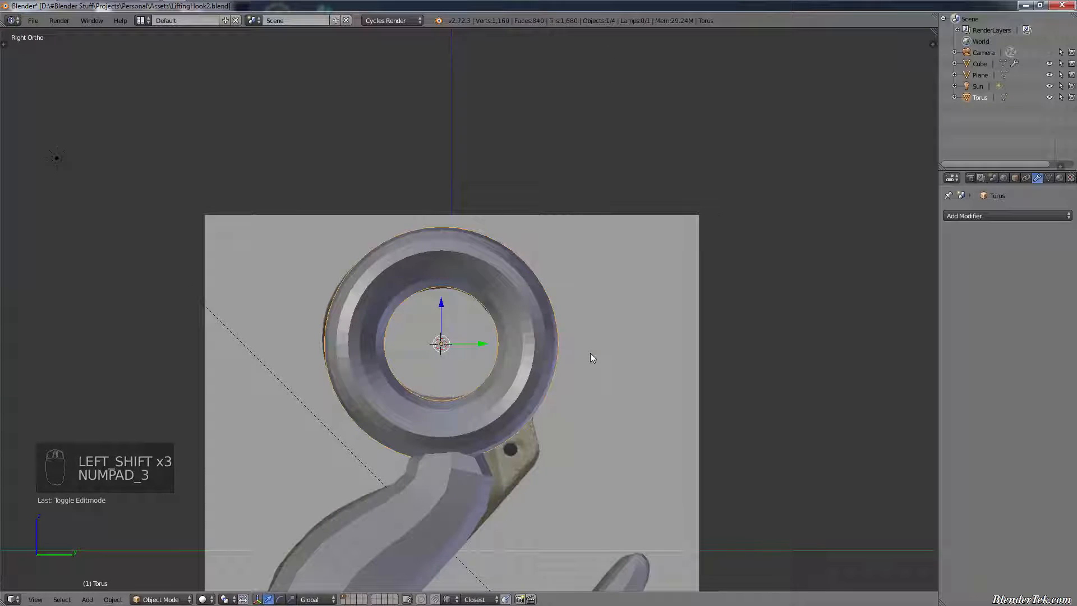
key(x)
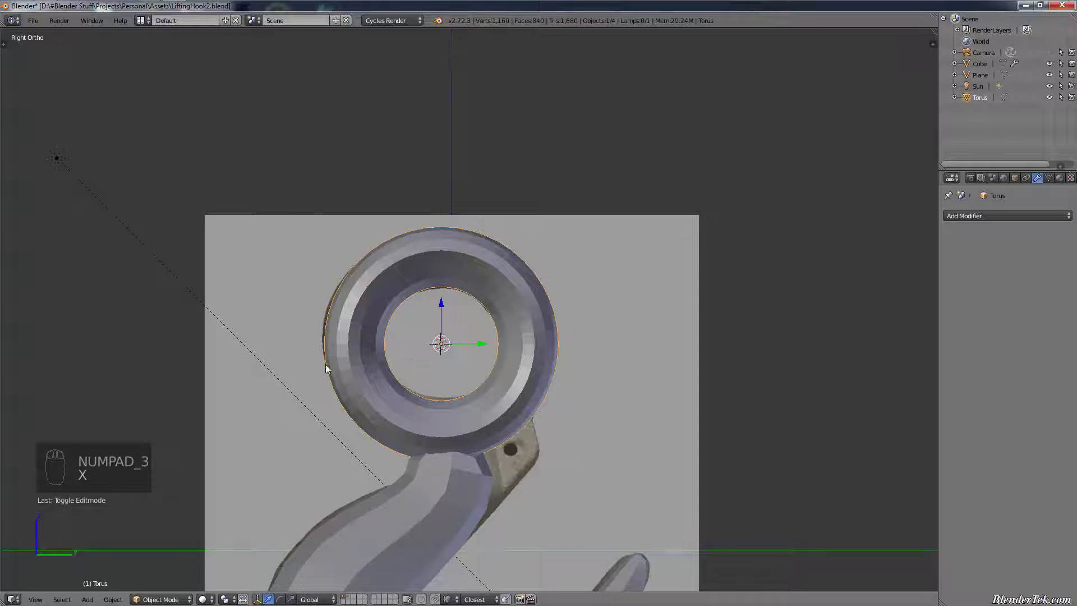
key(shift)
key(x)
click(458, 366)
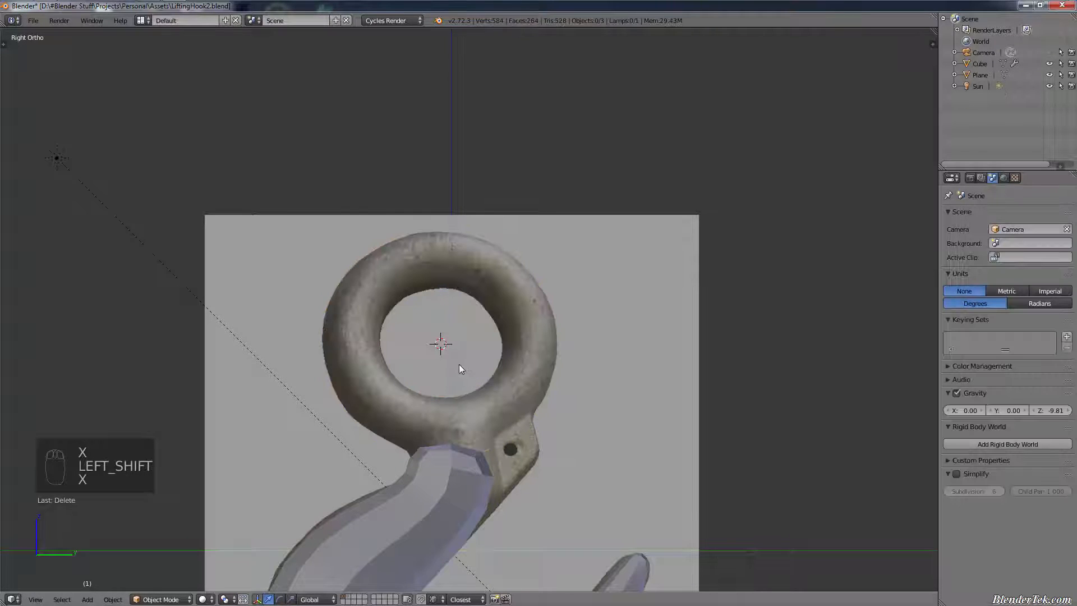
- Add a new torus mesh at the 3D cursor in the right view and enable Align to View
key(shift+a)
mouse_move(459, 366)
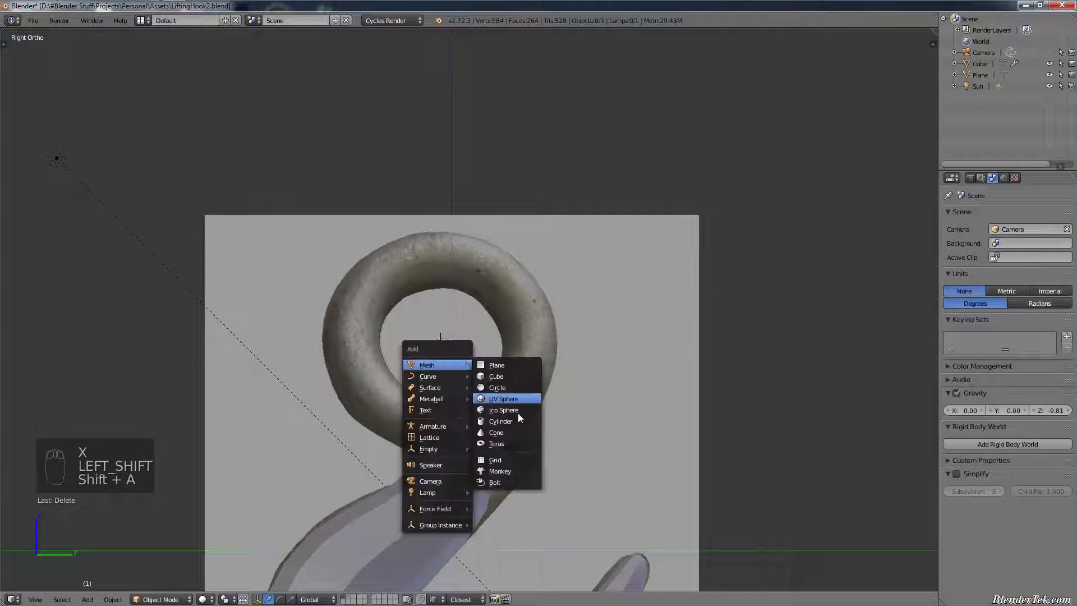
click(511, 442)
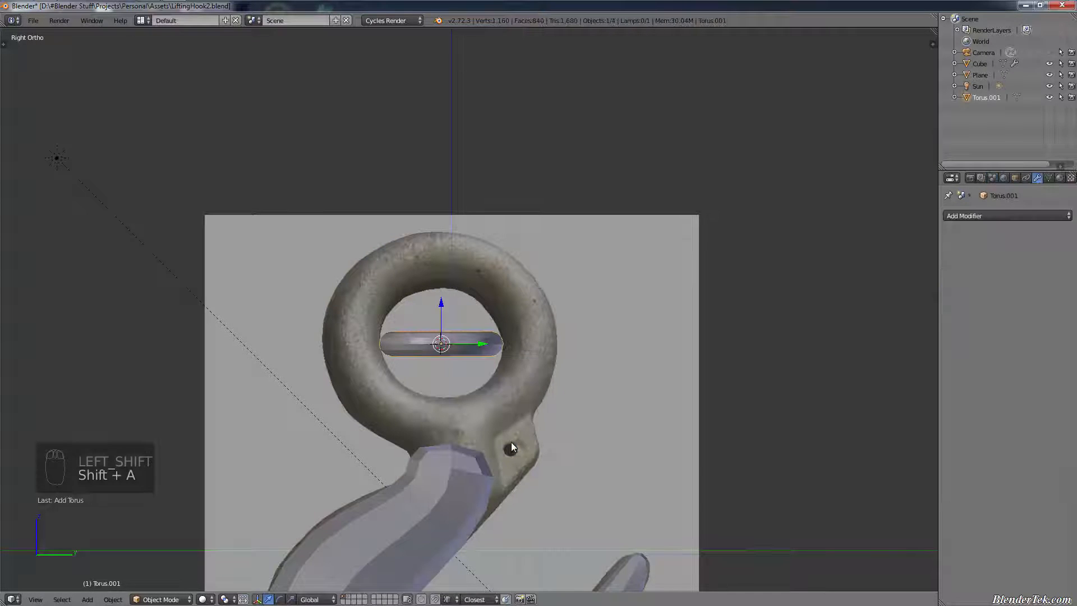
key(F6)
click(536, 372)
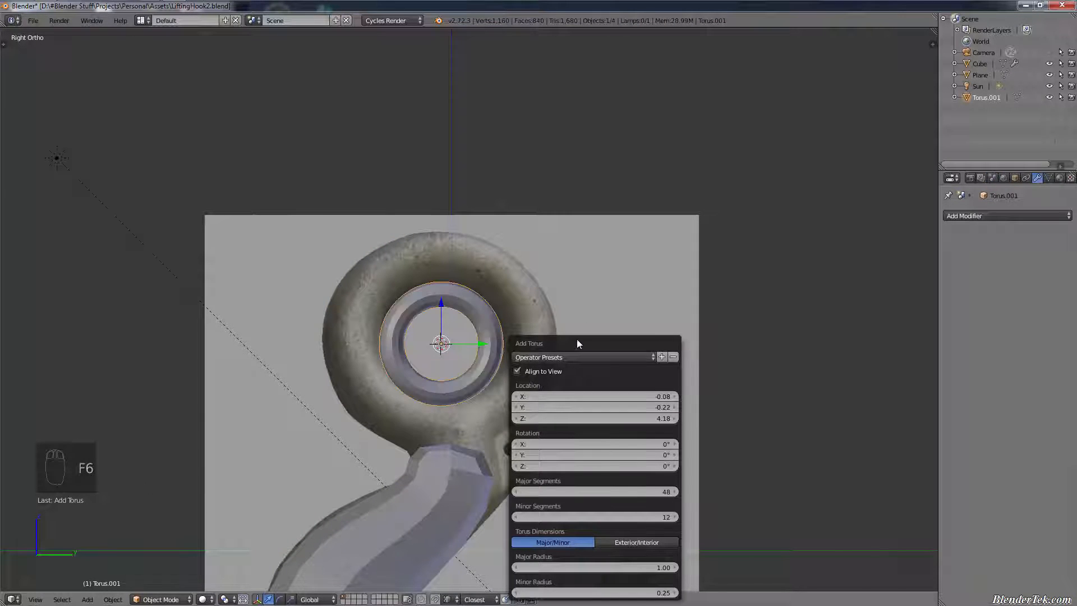
- Increase the new torus's major and minor segment counts to make the ring smooth
key(F6)
key(F6)
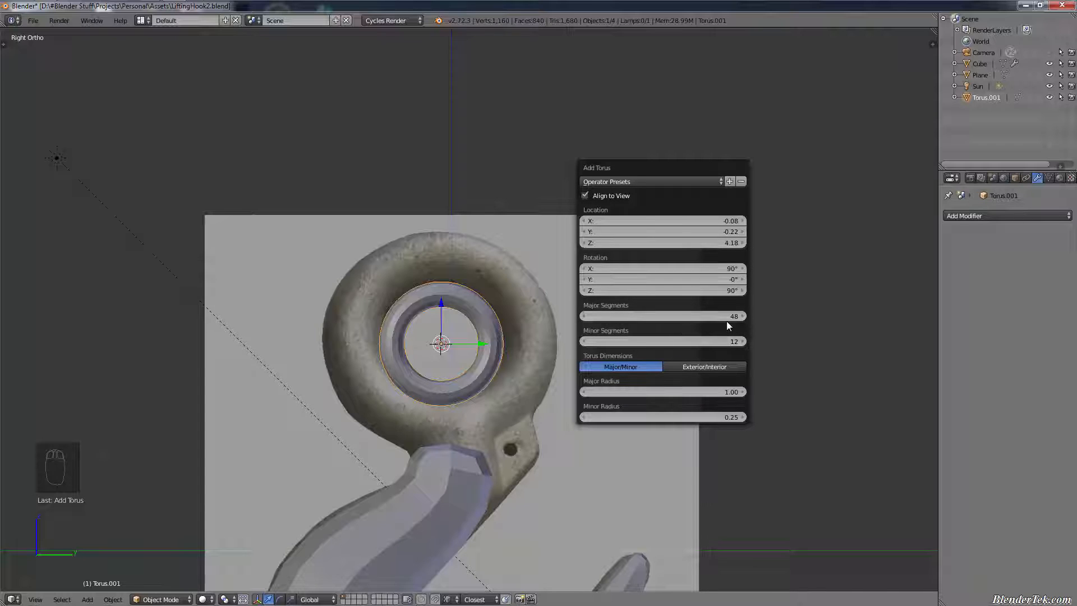
mouse_move(726, 321)
mouse_down()
mouse_move(623, 321)
mouse_move(746, 321)
mouse_move(689, 348)
mouse_move(779, 341)
mouse_move(732, 341)
mouse_up()
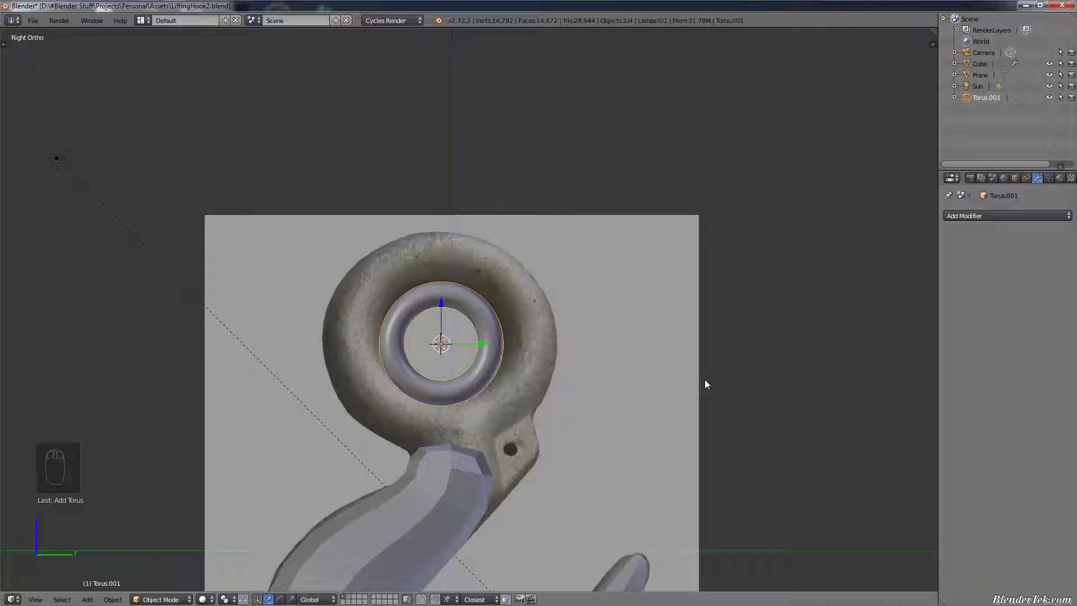
- Show the model as a wireframe over the whole reference image in the right orthographic view
scroll(642, 327, down, 2)
middle_drag(634, 323, 644, 224)
key(KP_3)
key(KP_3)
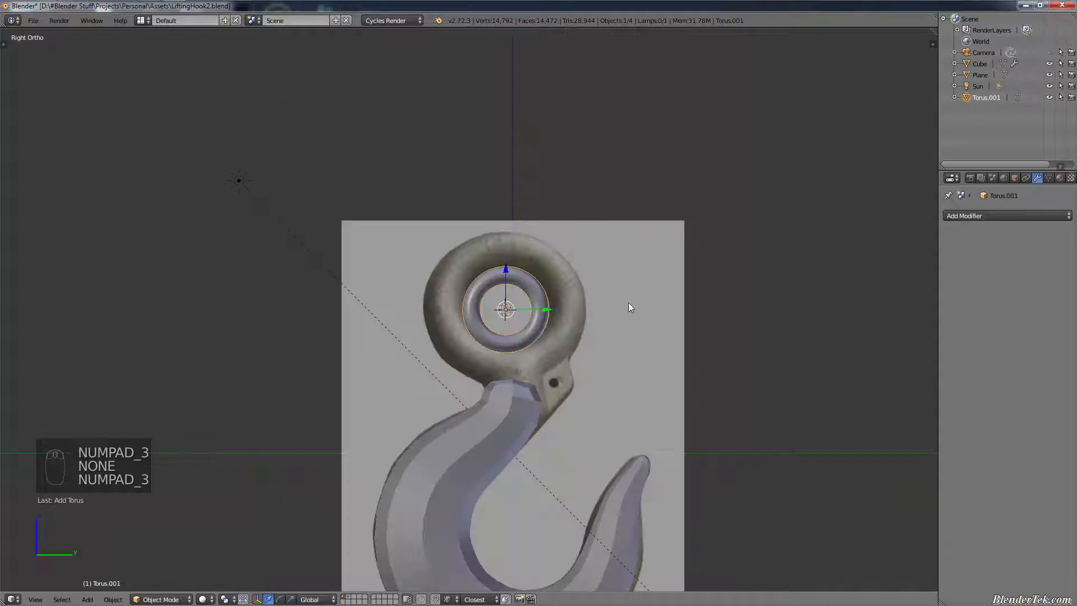
middle_drag(630, 308, 626, 331)
key(KP_3)
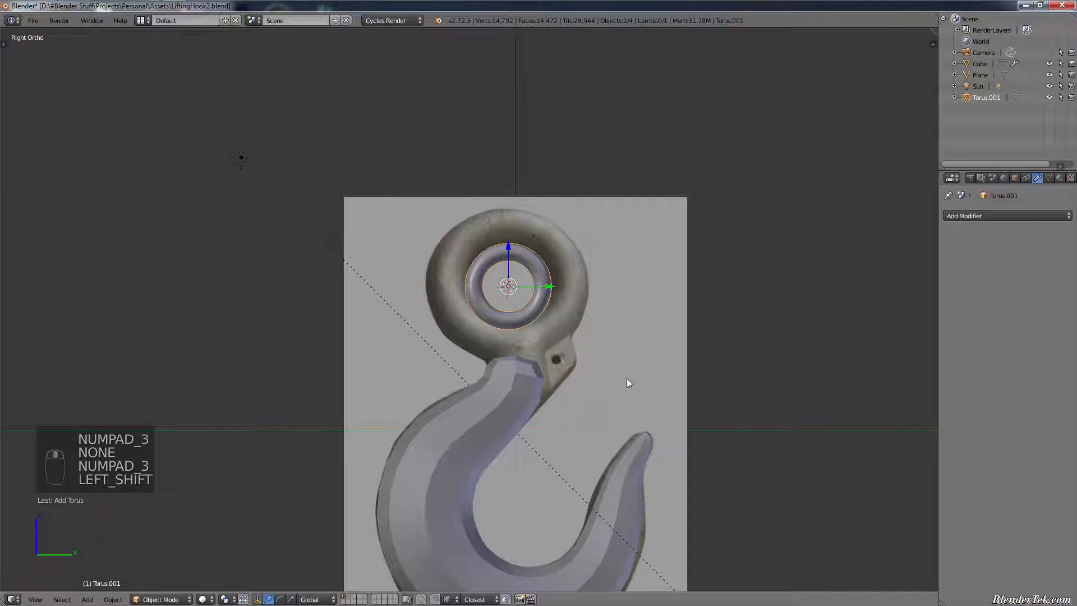
shift+middle_drag(627, 378, 643, 271)
key(shift+z)
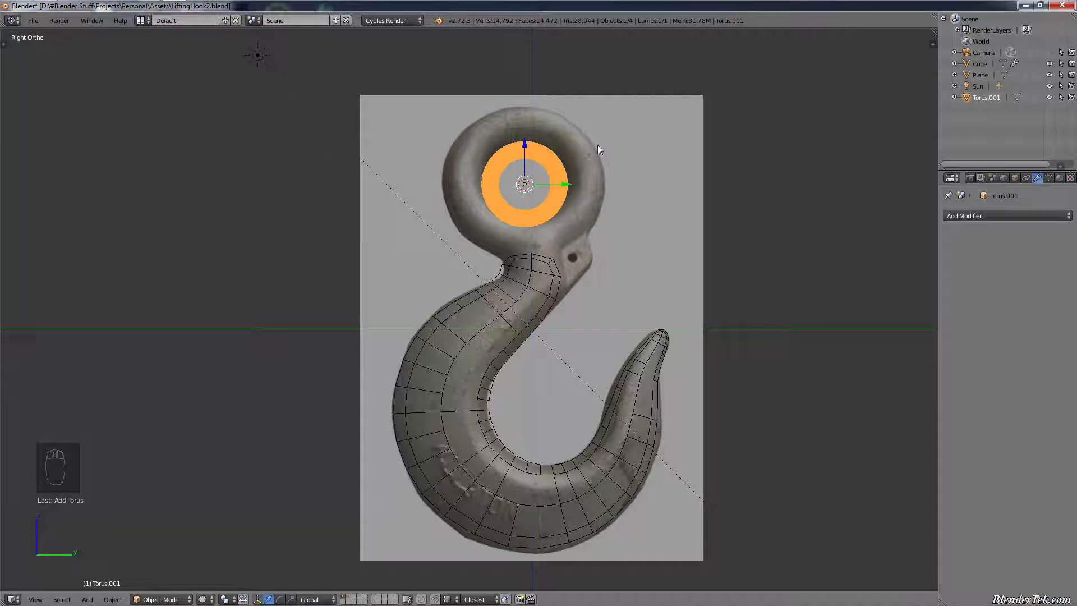
- Return the view to solid shading and reduce the new torus's minor segments to 8
key(z)
scroll(573, 154, up, 3)
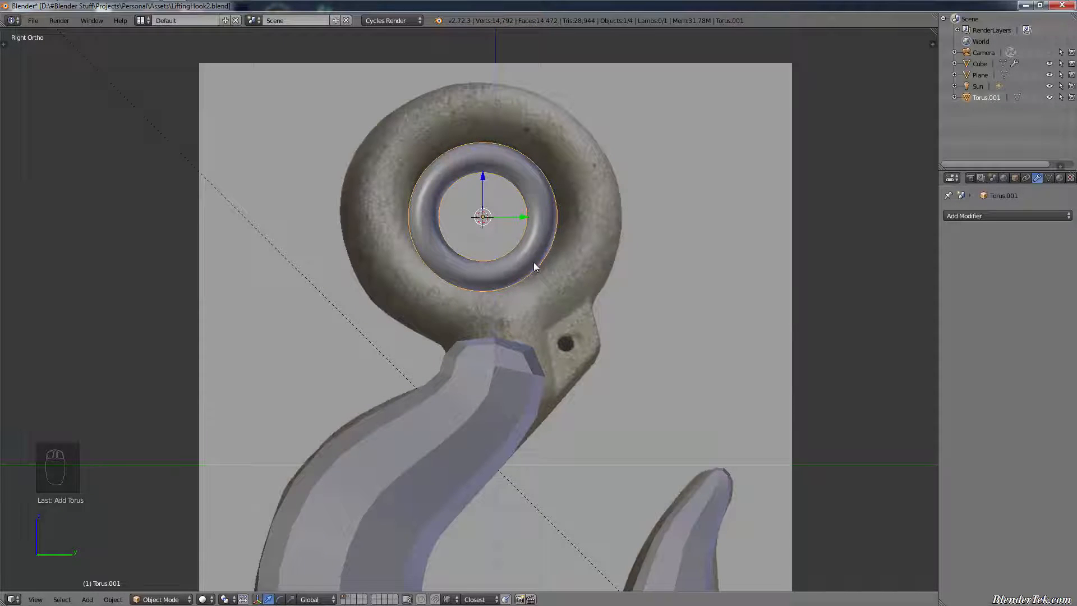
key(F6)
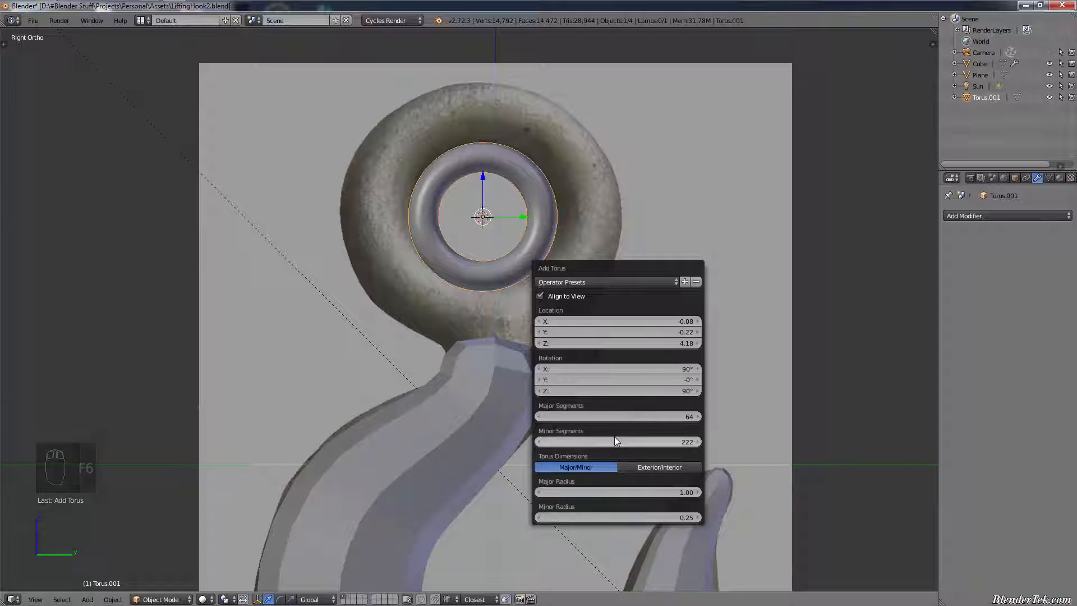
drag(615, 442, 544, 442)
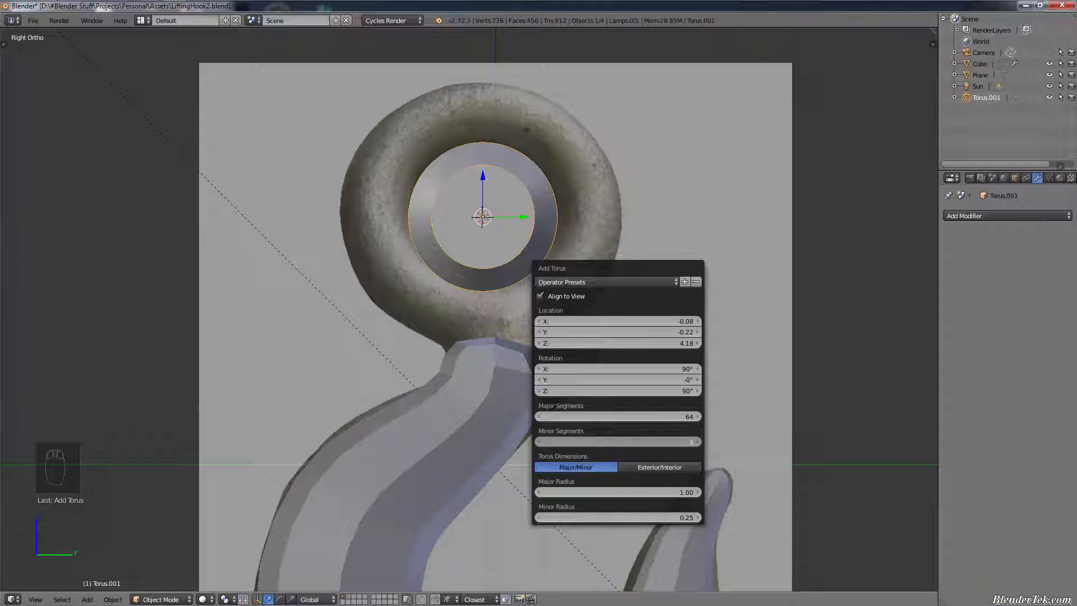
click(698, 442)
click(698, 443)
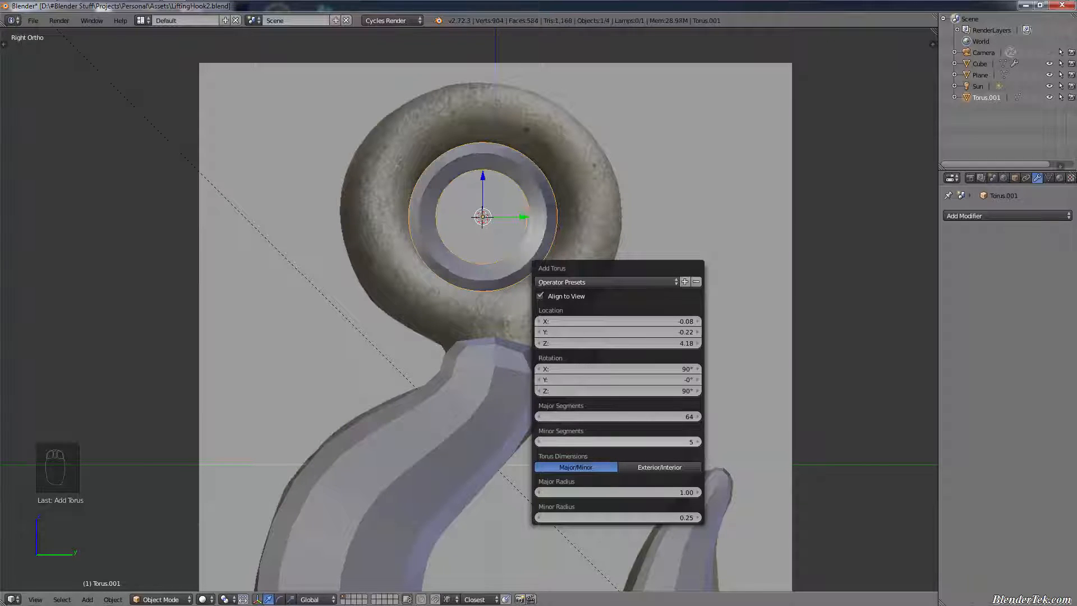
click(698, 442)
click(698, 442)
click(698, 442)
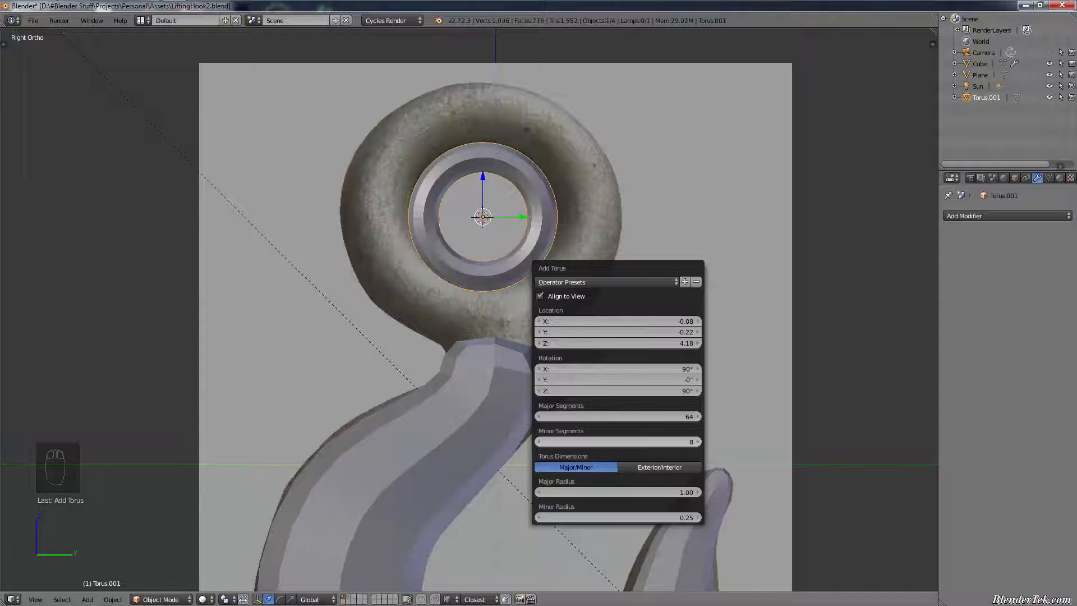
- Raise the torus's minor segments to 17
drag(543, 442, 554, 442)
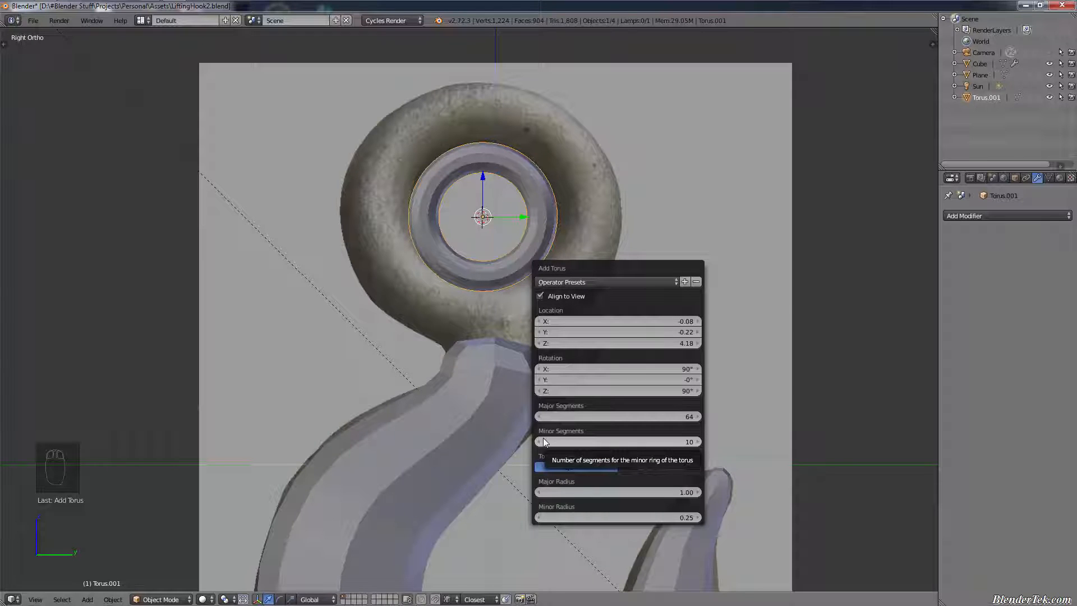
click(698, 444)
click(698, 443)
click(698, 444)
click(699, 444)
click(698, 444)
click(698, 444)
drag(547, 442, 553, 442)
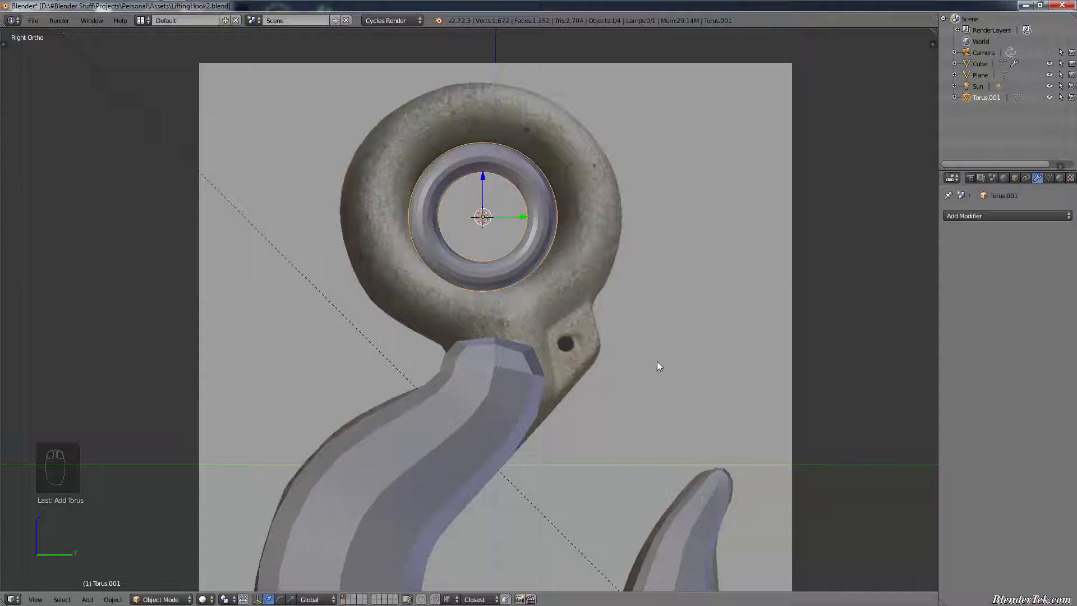
- Lower the torus's minor segments to 7 and inspect its cross-section from several angles
key(F6)
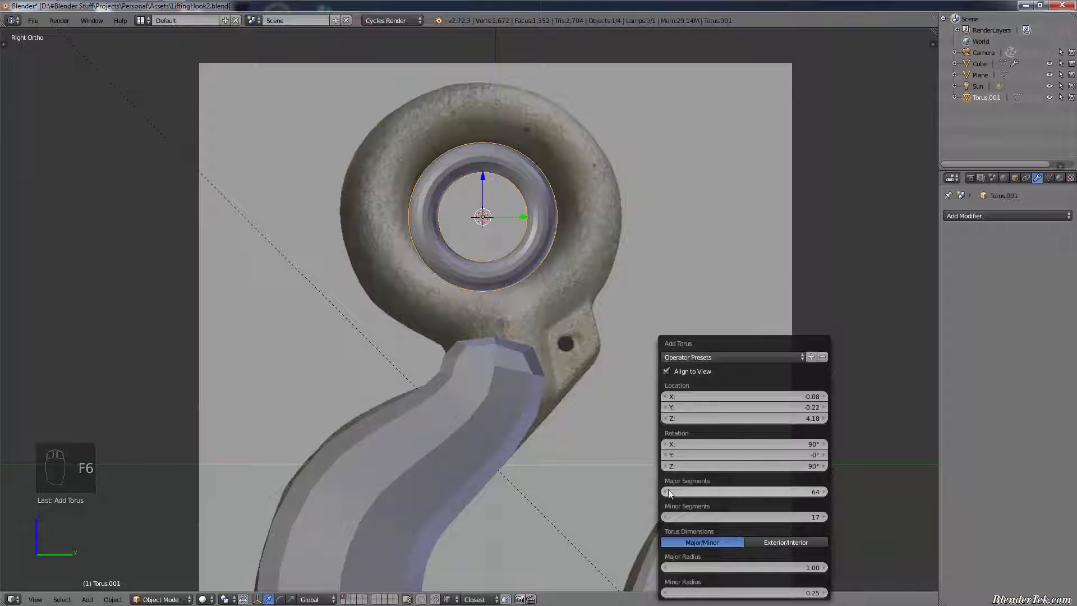
drag(687, 518, 646, 518)
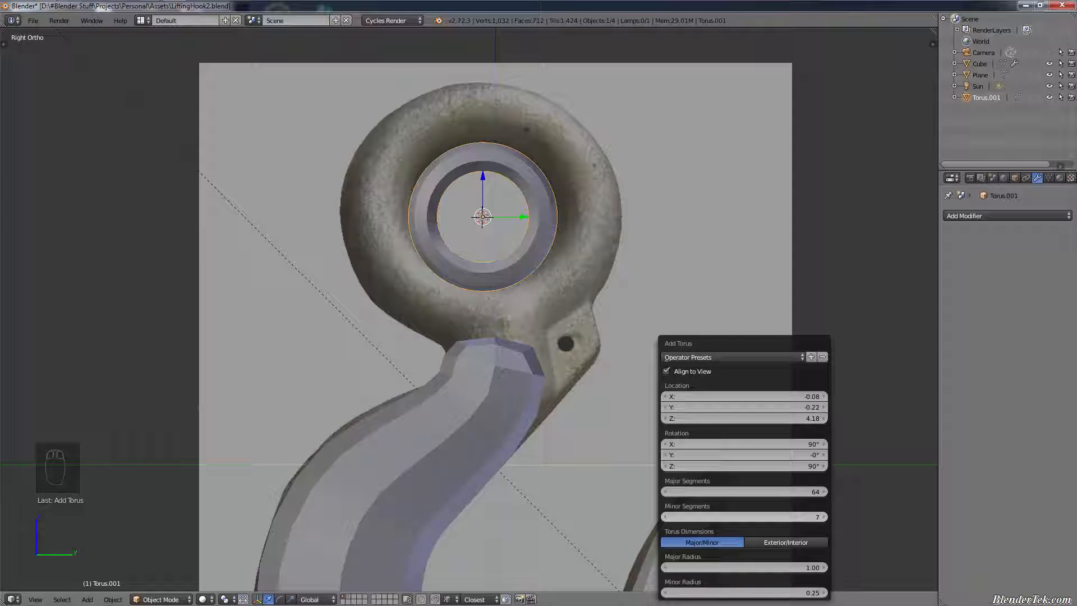
middle_drag(621, 297, 268, 335)
scroll(557, 312, up, 6)
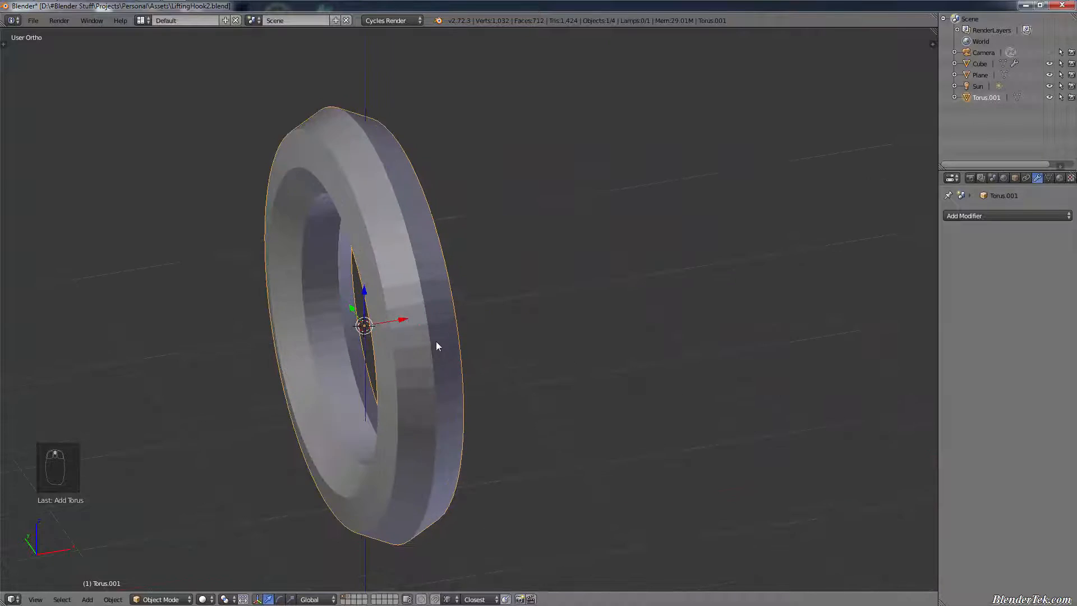
middle_drag(436, 341, 799, 349)
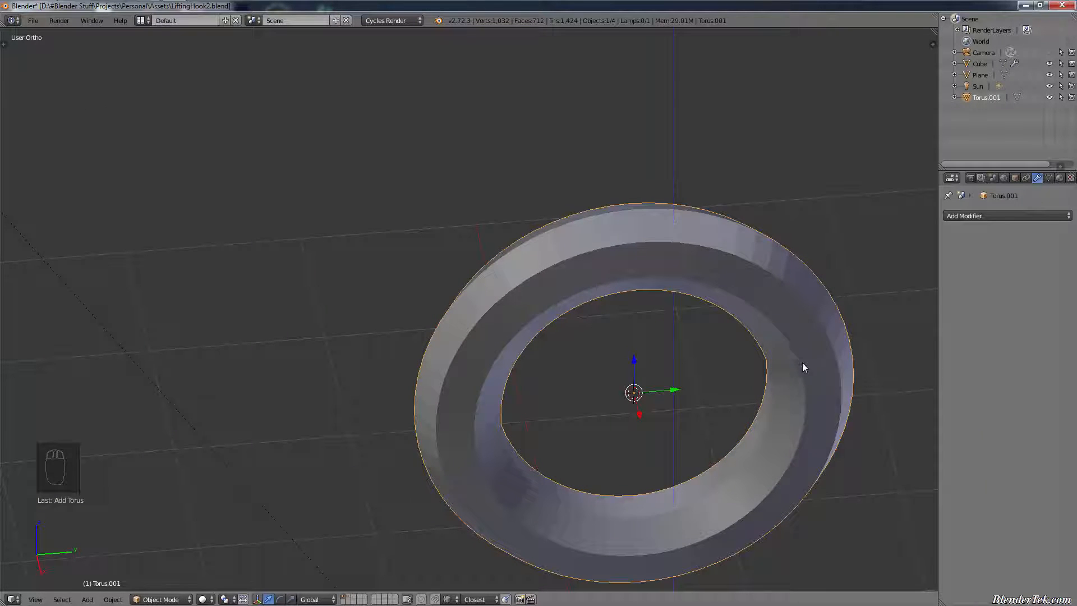
- Reduce the torus's major segments to 32 while in the right orthographic view
key(F6)
key(F6)
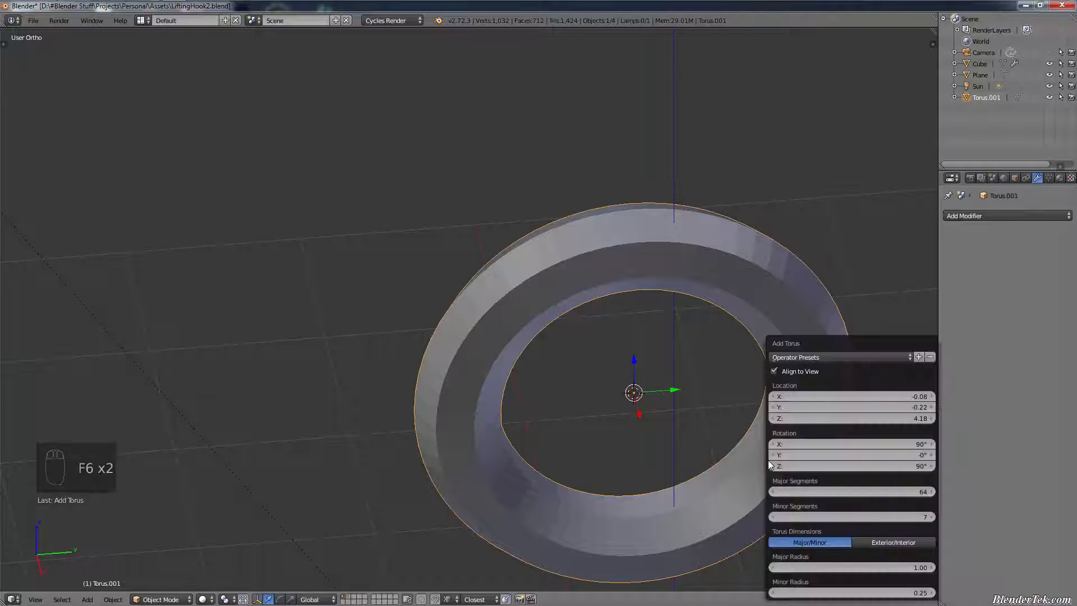
key(KP_3)
key(F6)
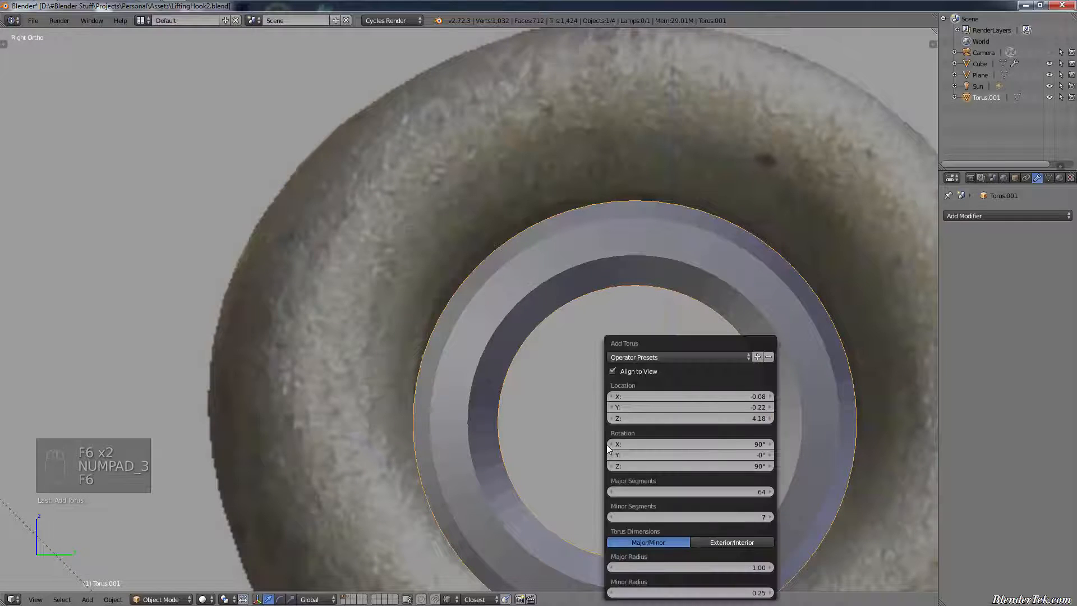
click(722, 492)
drag(722, 493, 663, 492)
drag(720, 494, 727, 494)
scroll(895, 428, down, 3)
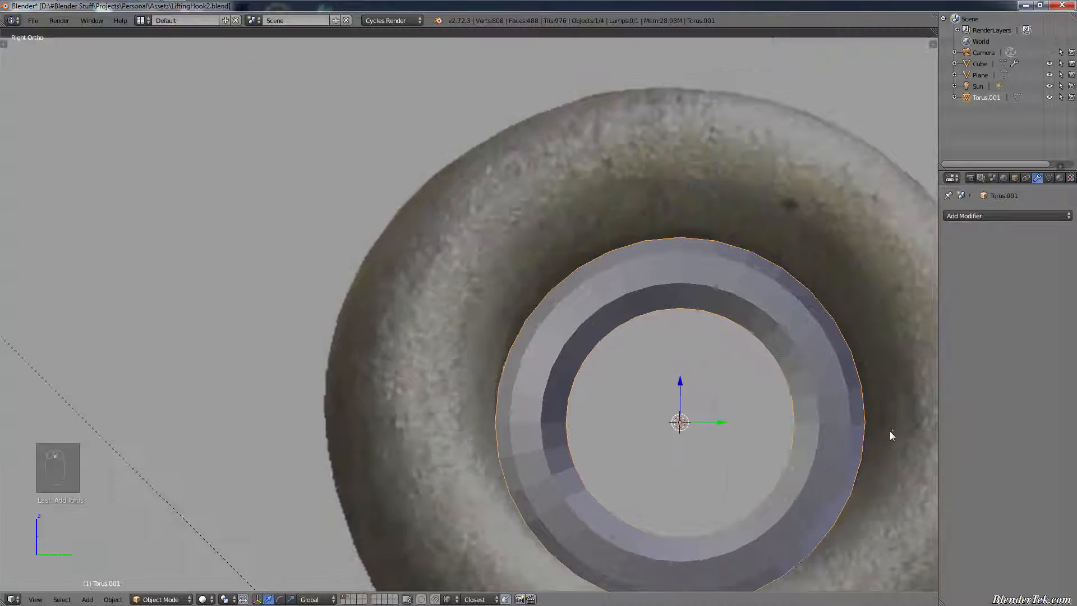
- Scale the torus up uniformly until its inner edge fits the ring's hole in the reference image
shift+middle_drag(828, 432, 652, 368)
scroll(702, 421, down, 3)
shift+middle_drag(712, 464, 645, 370)
scroll(645, 375, up, 1)
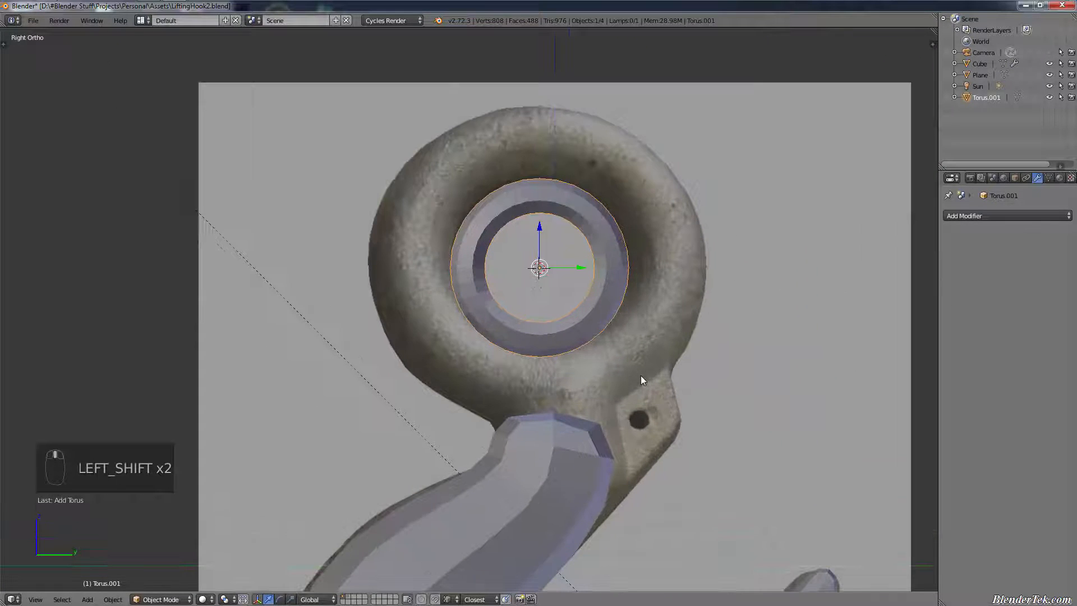
key(s)
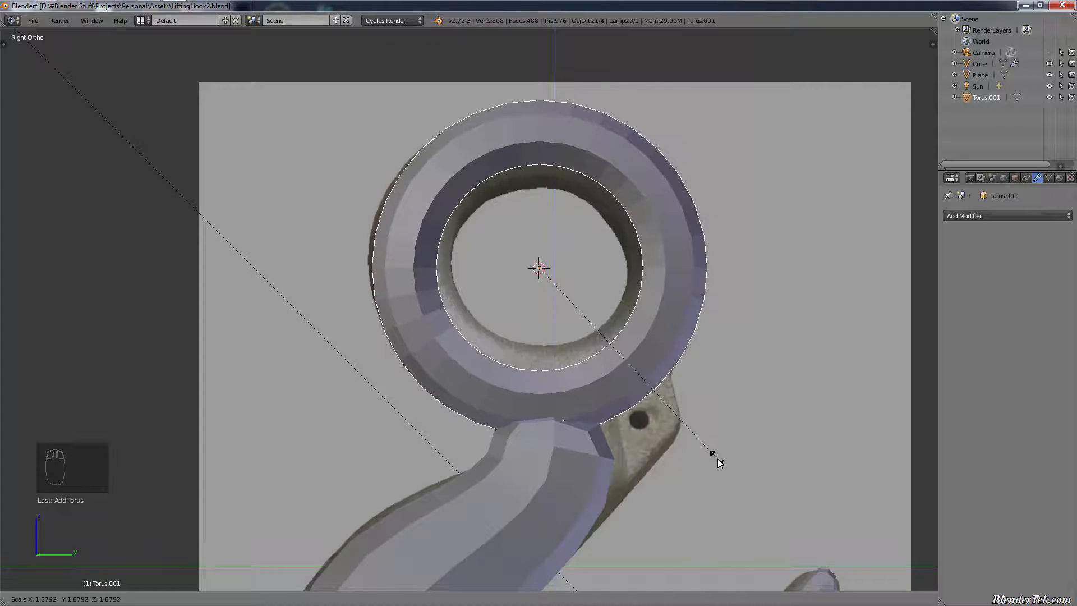
click(699, 427)
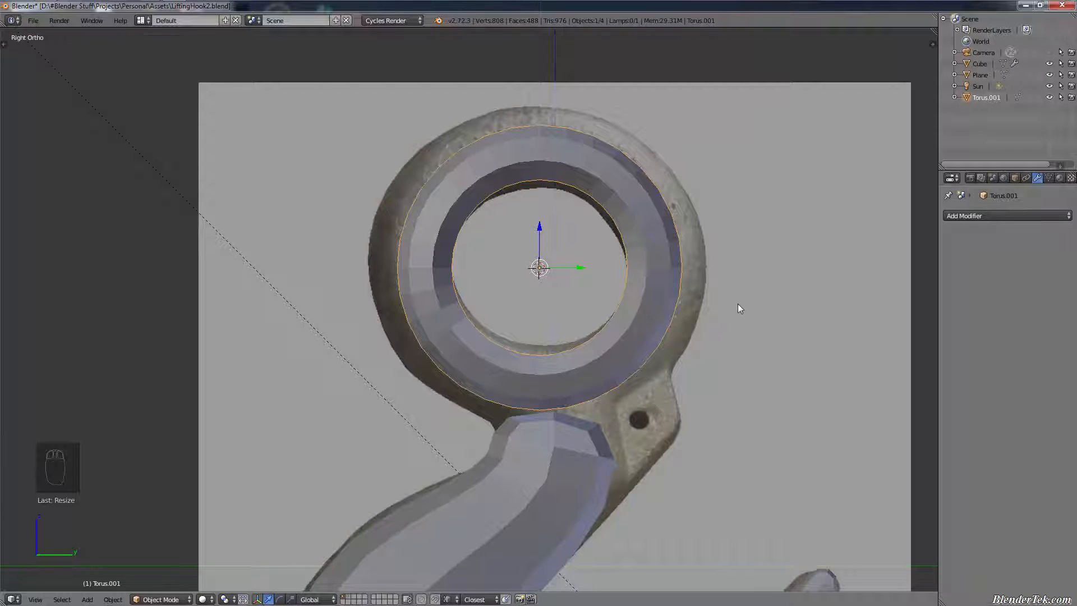
- Enter Edit Mode on the torus, clear the selection, and select the three outermost edge loops in vertex select mode
middle_drag(694, 159, 683, 179)
scroll(682, 179, up, 3)
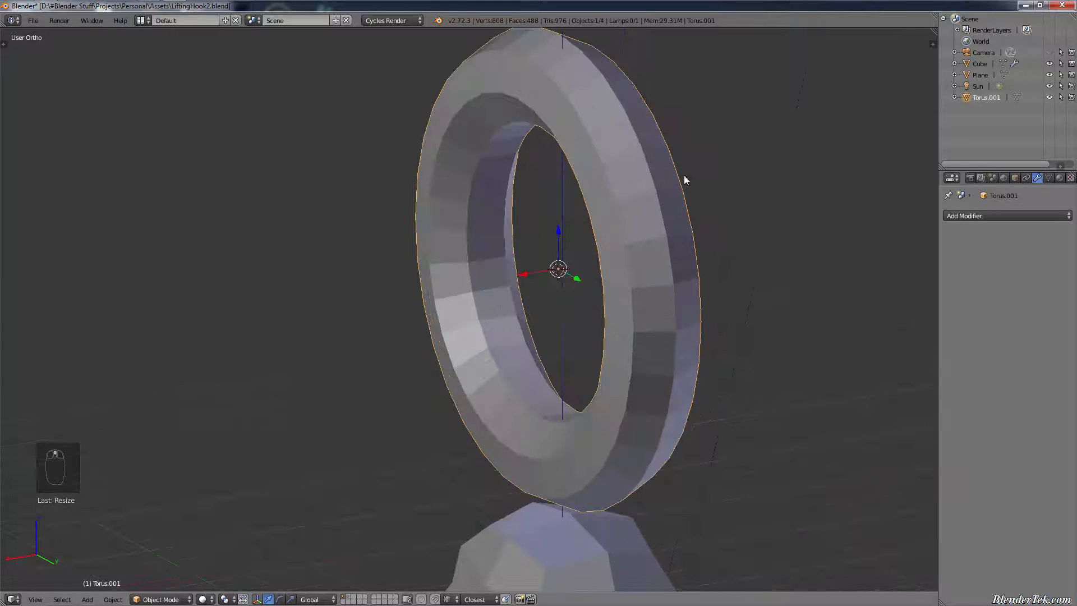
key(Tab)
key(a)
key(a)
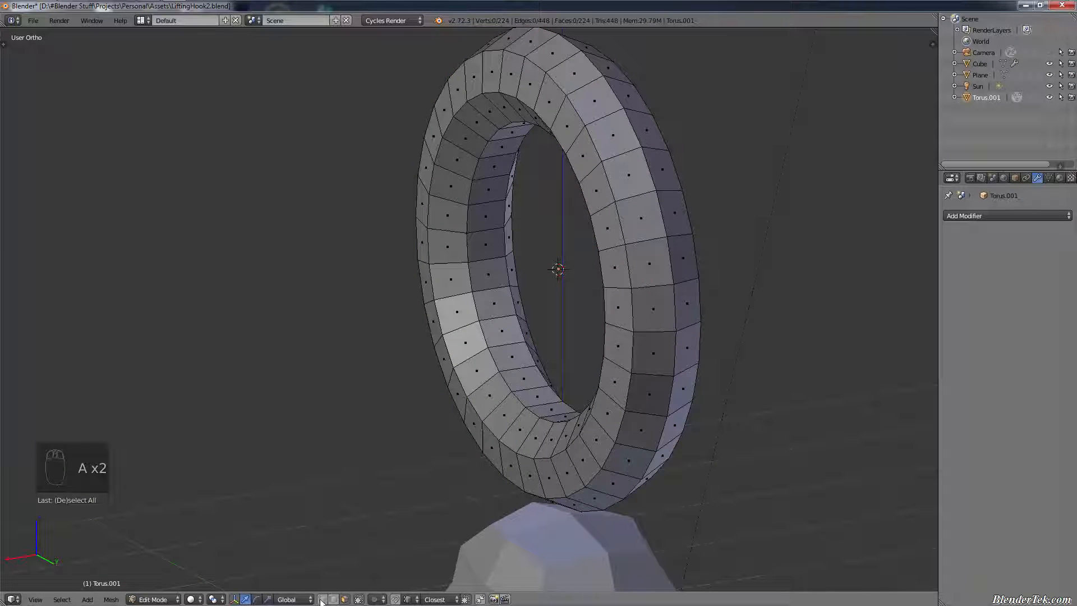
alt+right_click(623, 235)
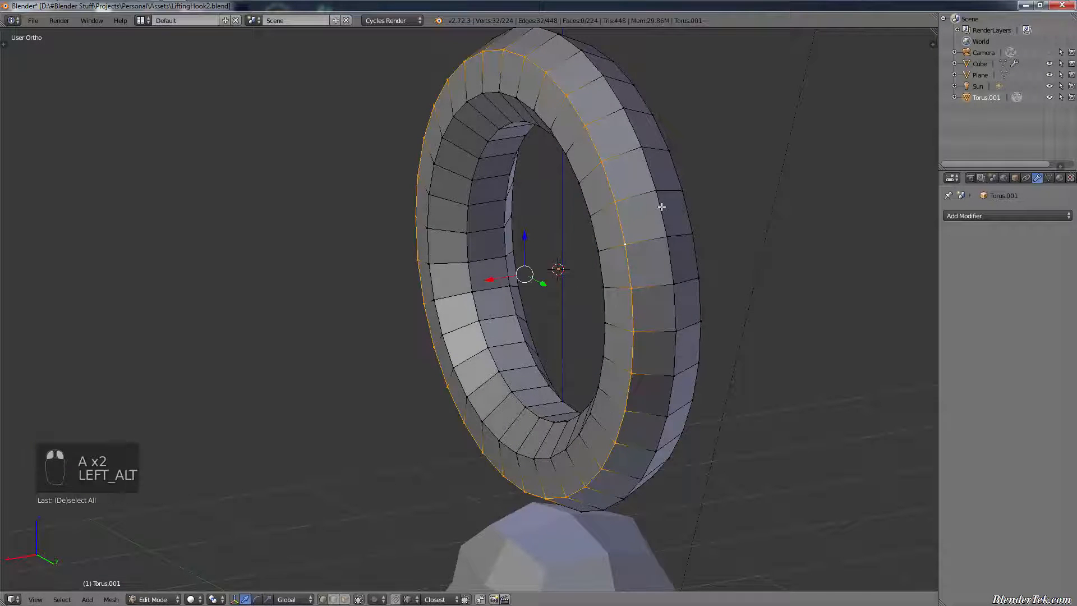
alt+shift+right_click(662, 208)
alt+shift+right_click(686, 207)
- Scale the selected outer loops by about 1.17 in the right view to match the reference ring's outer edge
middle_drag(688, 210, 722, 218)
key(KP_1)
key(KP_3)
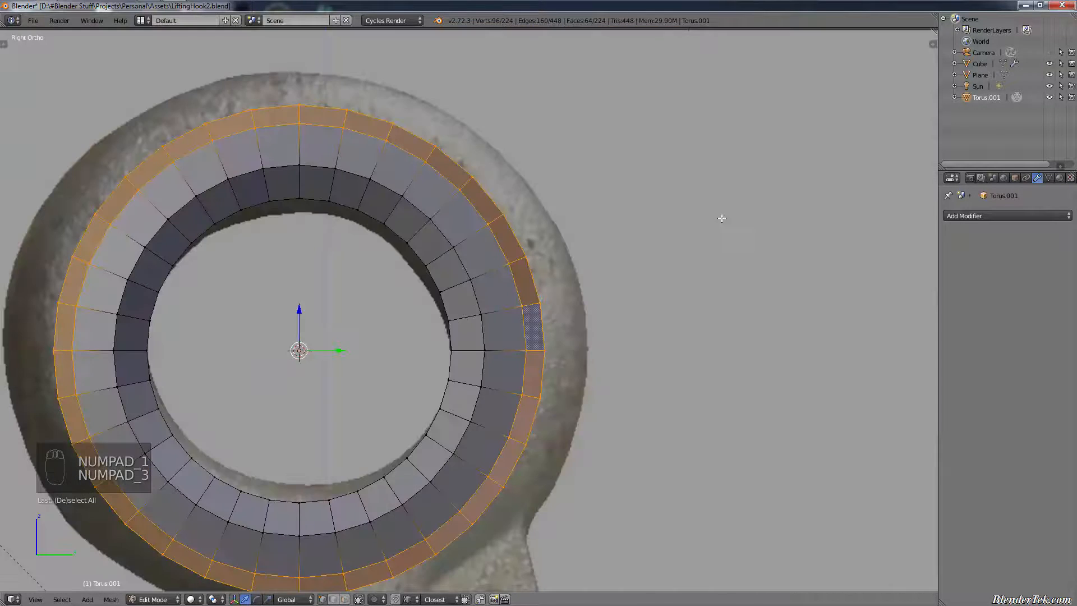
scroll(720, 219, down, 3)
shift+middle_drag(680, 245, 714, 218)
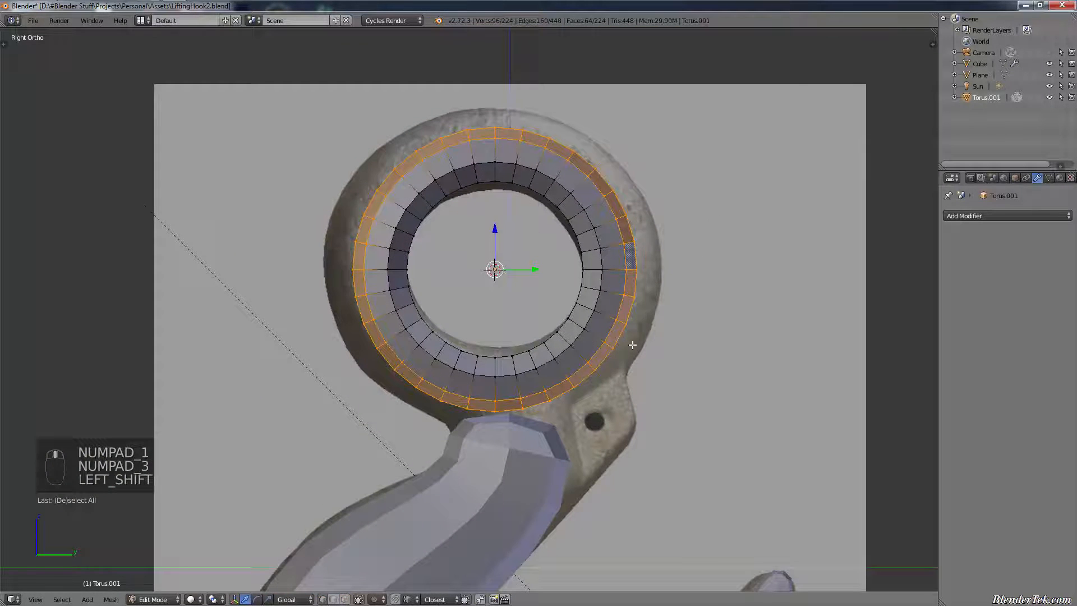
key(s)
key(s)
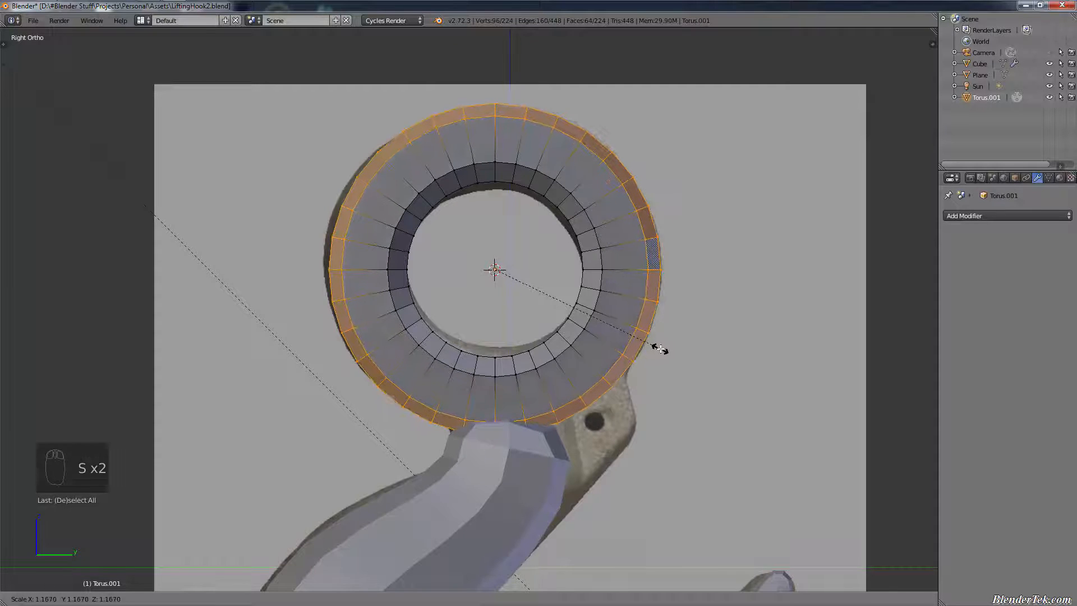
click(659, 348)
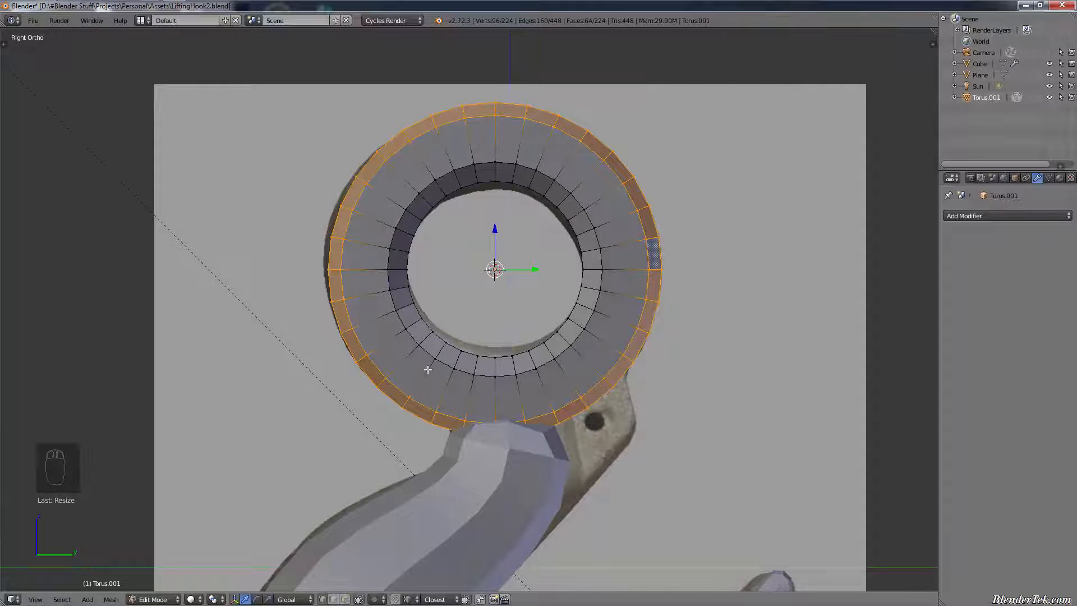
- Try adding a centred edge loop around the ring's inner surface and scaling it inward to about 0.92
middle_drag(500, 240, 466, 265)
scroll(571, 256, up, 3)
mouse_move(572, 256)
middle_down()
mouse_move(522, 248)
mouse_move(579, 252)
mouse_move(558, 263)
middle_up()
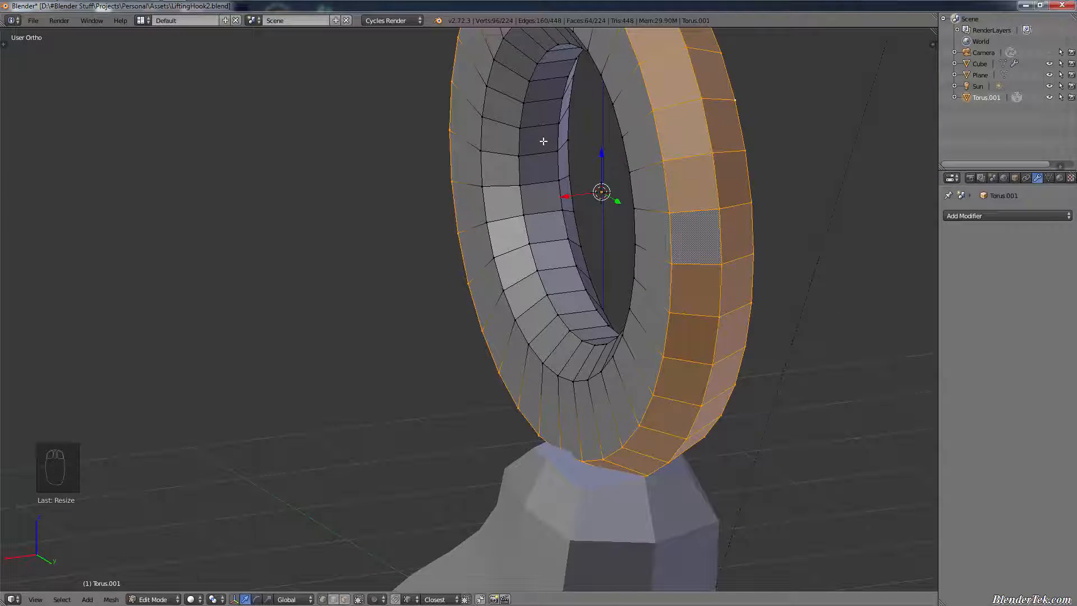
key(a)
key(Escape)
key(ctrl+v)
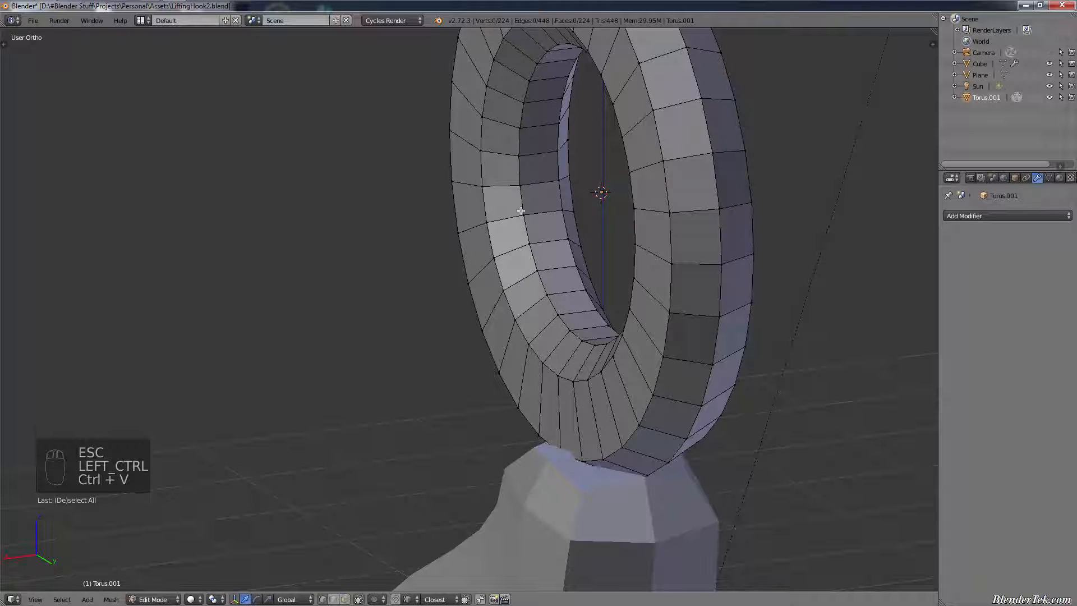
key(ctrl+r)
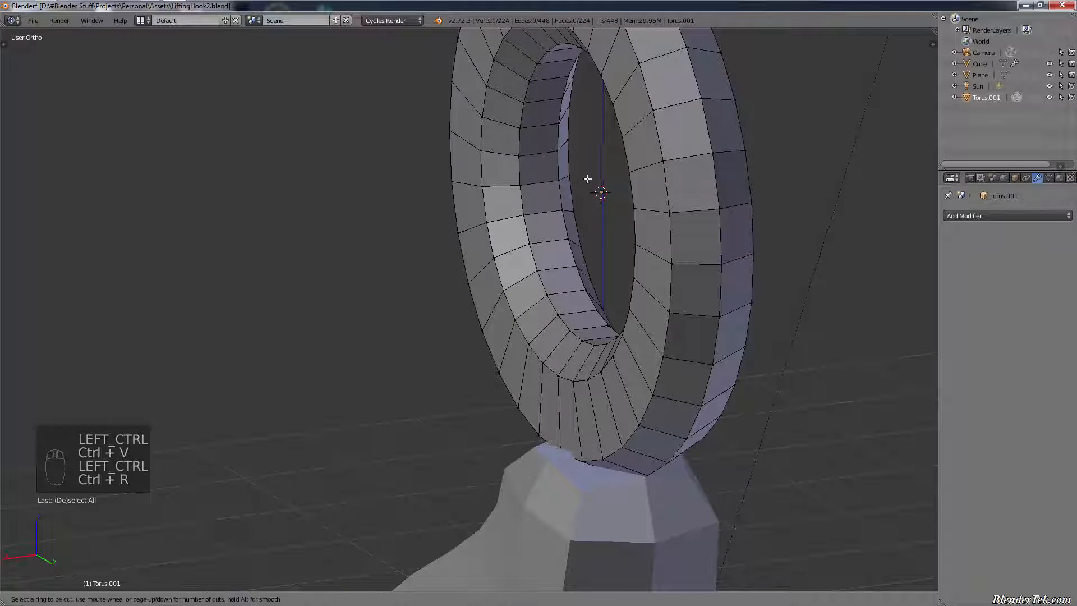
click(535, 161)
right_click(586, 209)
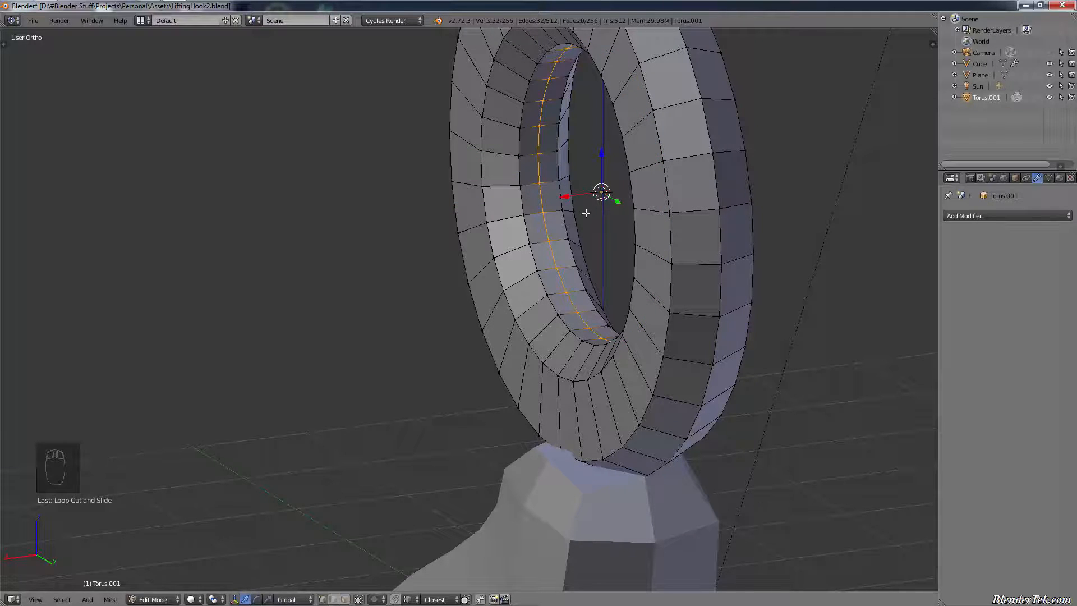
key(s)
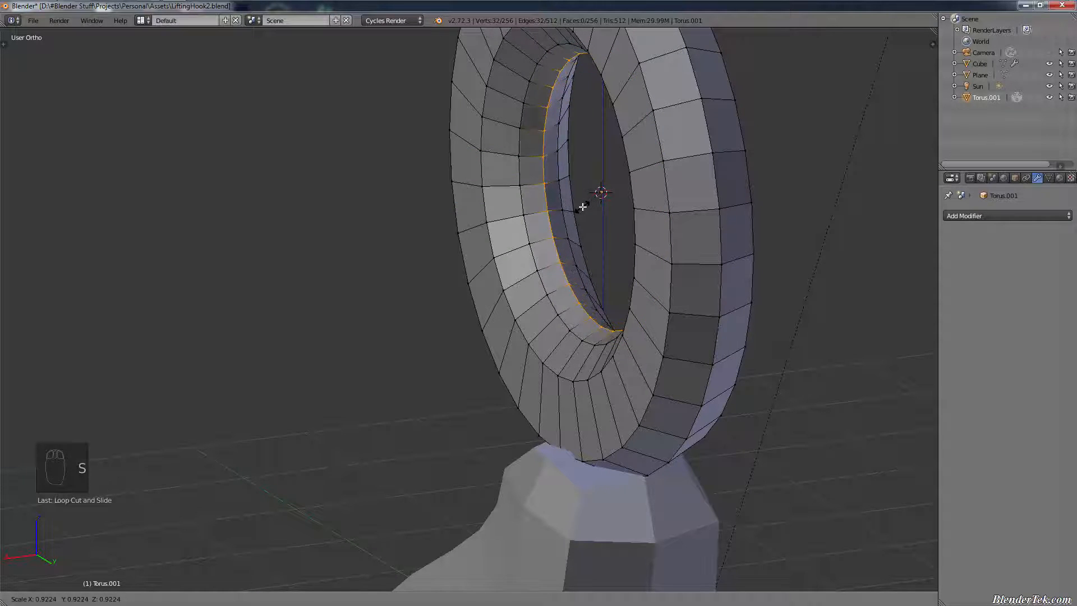
click(582, 206)
- Undo the inner edge loop's scaling and the loop cut itself
middle_drag(582, 206, 707, 242)
key(ctrl+z)
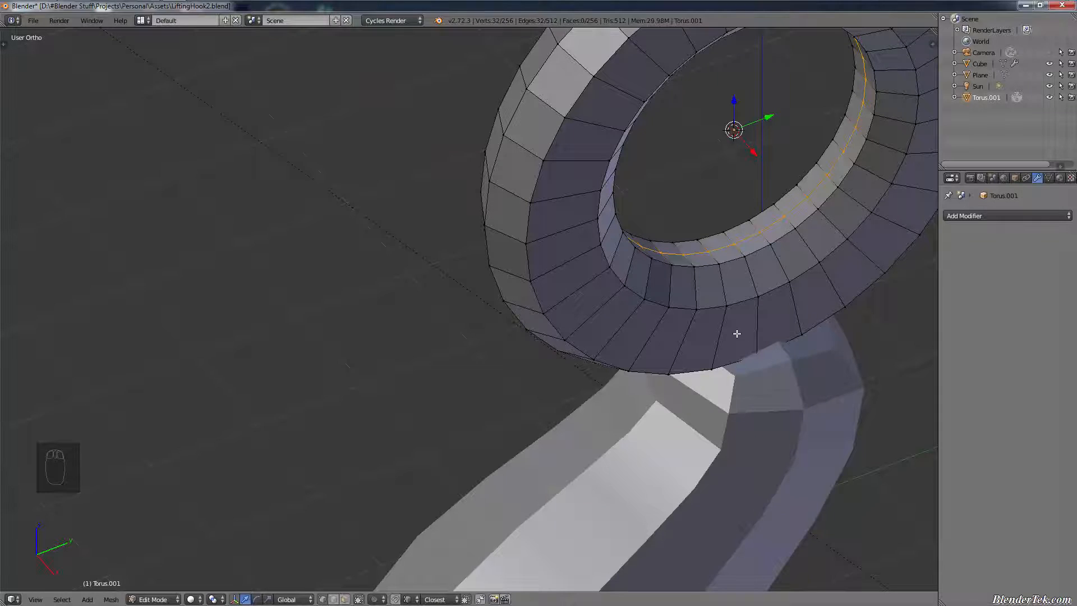
key(ctrl+z)
- Examine the ring from several angles, then check its junction with the hook's neck and the reference lug in the right view
scroll(793, 247, down, 2)
shift+middle_drag(760, 325, 651, 373)
middle_drag(594, 332, 511, 325)
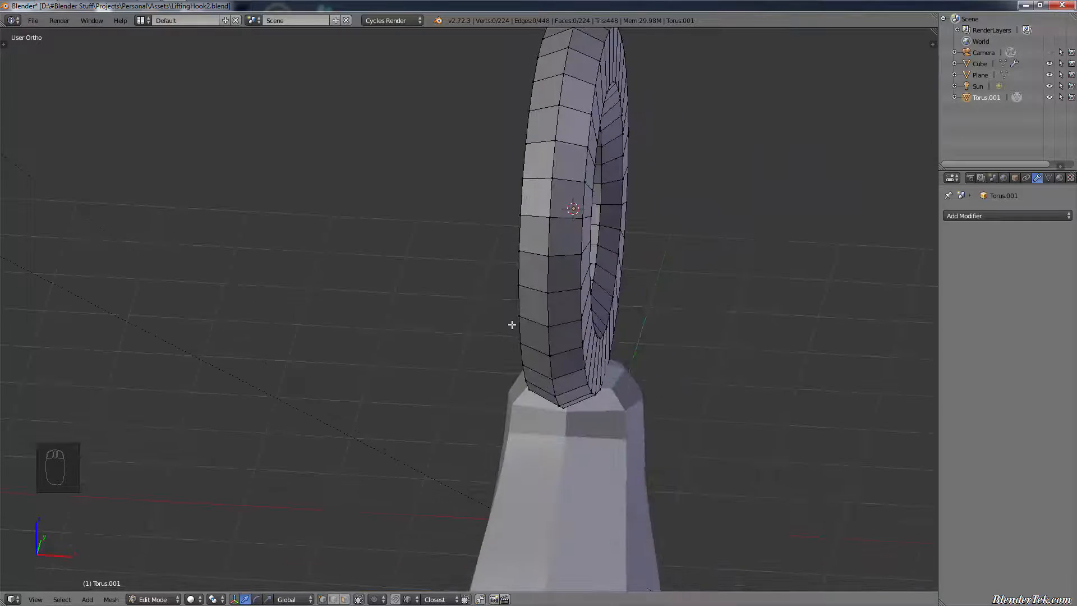
middle_drag(568, 285, 495, 320)
shift+middle_drag(759, 377, 539, 382)
mouse_move(703, 367)
middle_down()
mouse_move(632, 382)
mouse_move(663, 385)
mouse_move(705, 356)
mouse_move(713, 367)
middle_up()
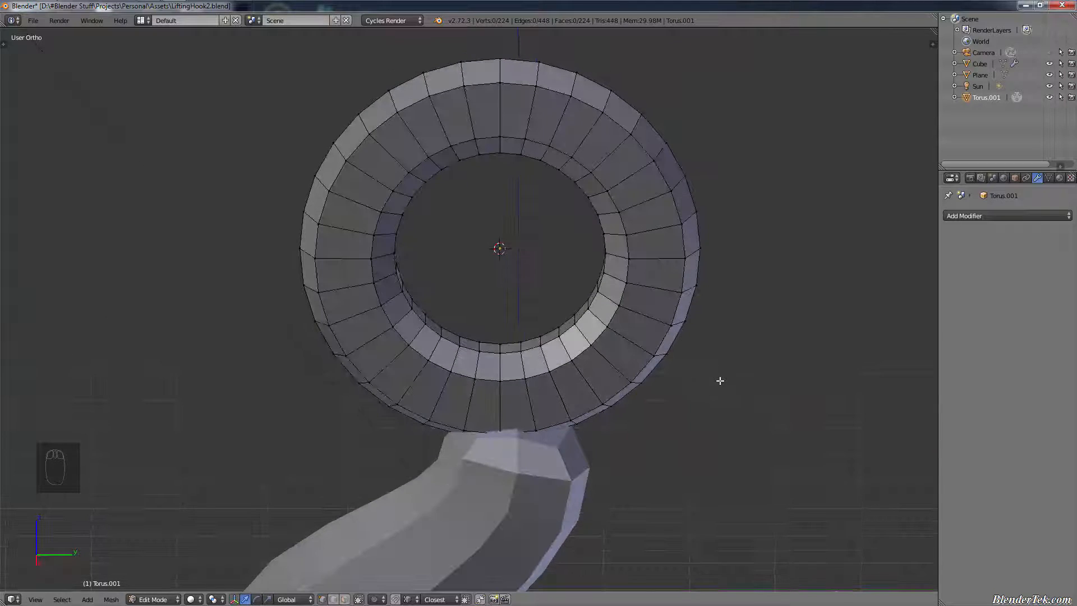
key(KP_3)
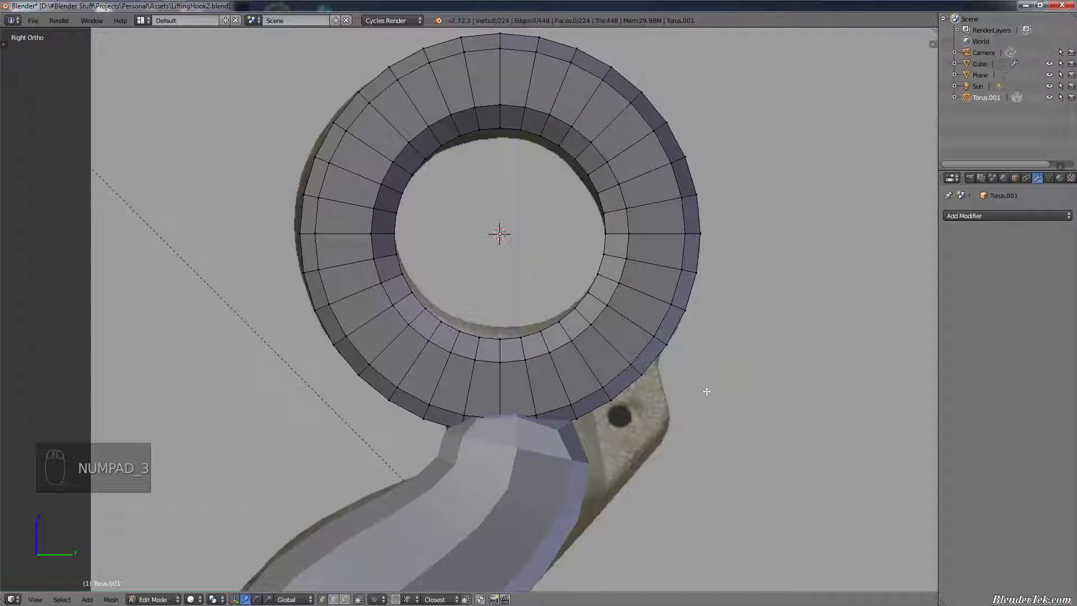
scroll(695, 438, up, 1)
shift+middle_drag(687, 489, 506, 328)
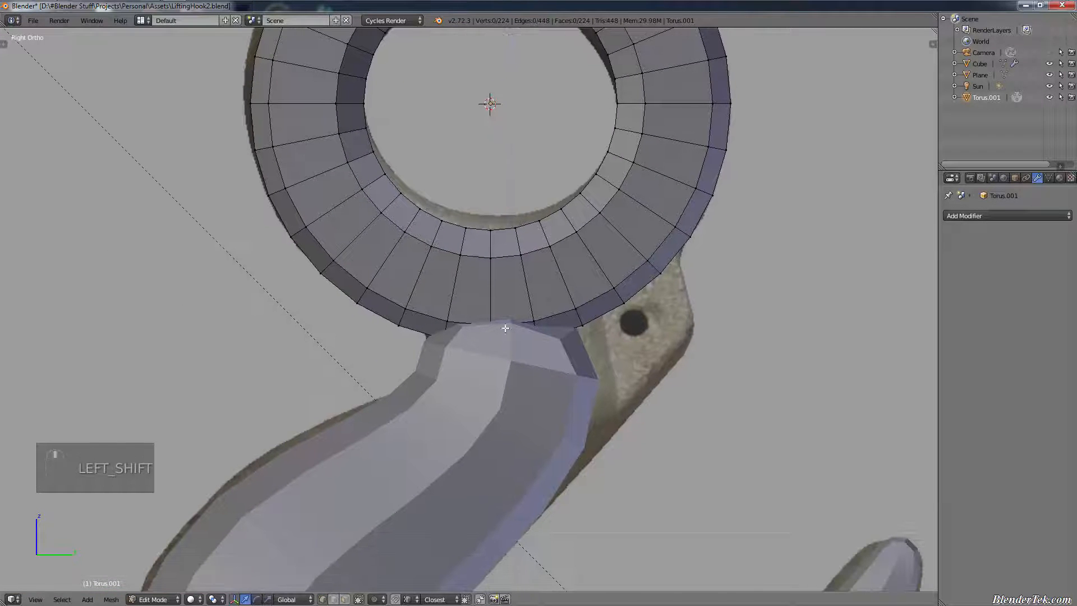
key(shift)
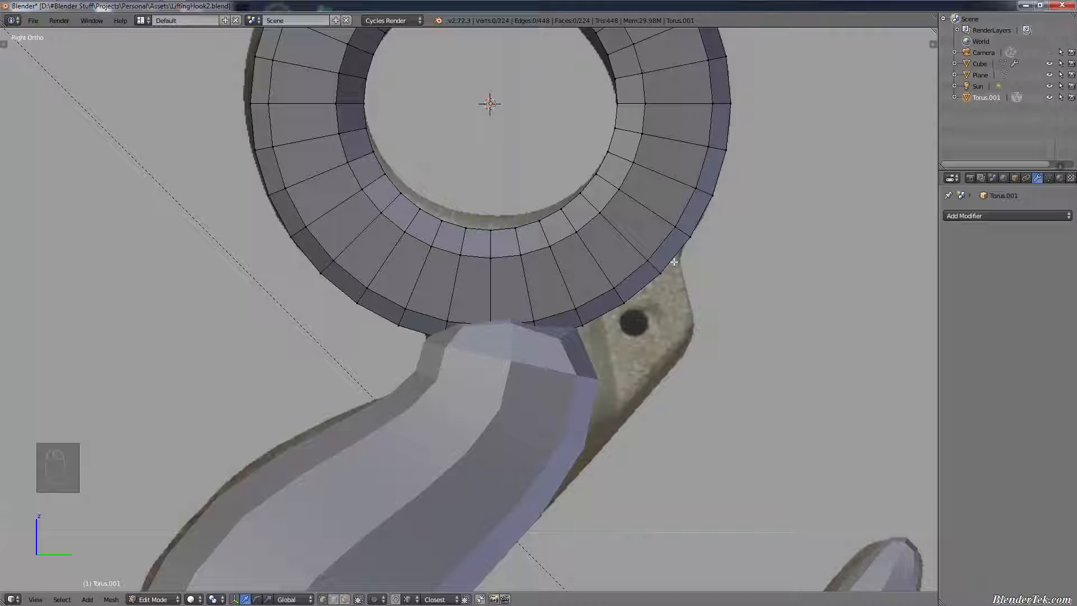
- Duplicate the ring's outer edge vertex in place where the reference lug begins, as the start of the lug outline
right_click(687, 241)
key(shift)
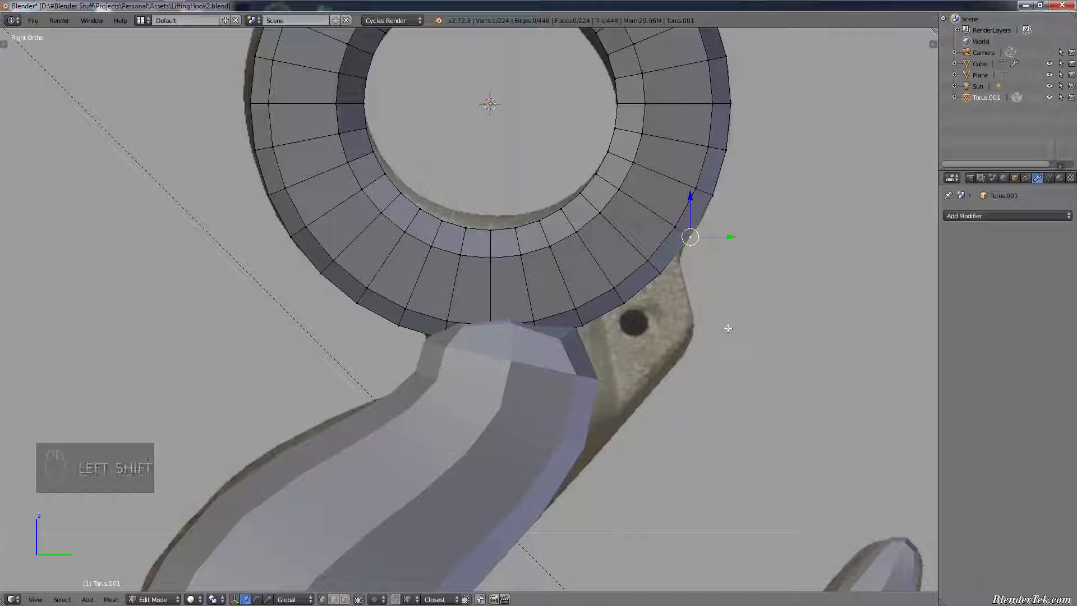
key(shift+d)
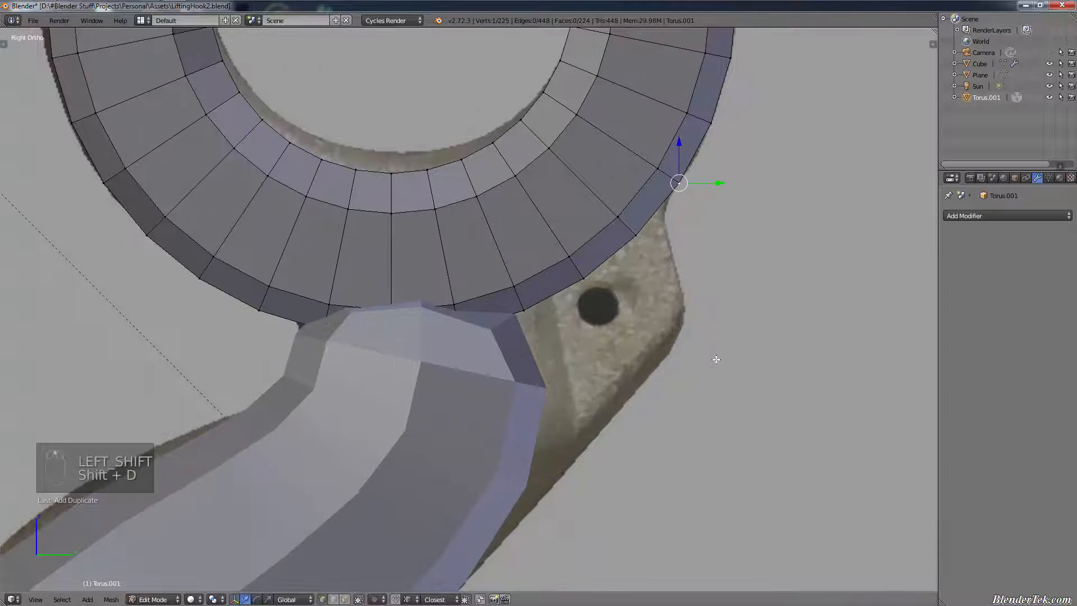
- Extrude the duplicated vertex in the right view along the reference lug's edge down to its widest corner
middle_drag(715, 365, 610, 295)
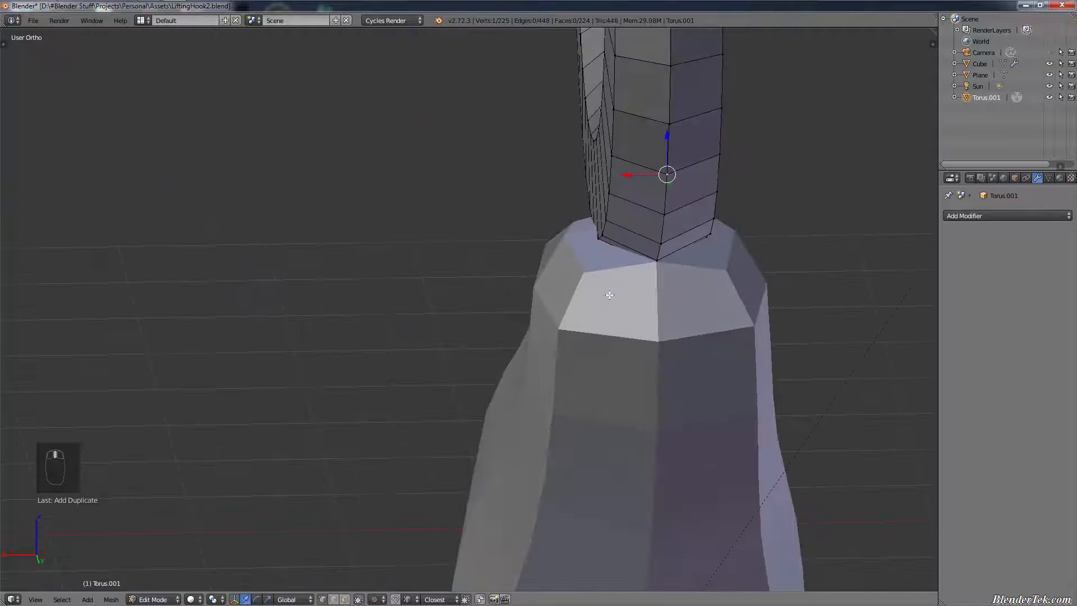
key(KP_3)
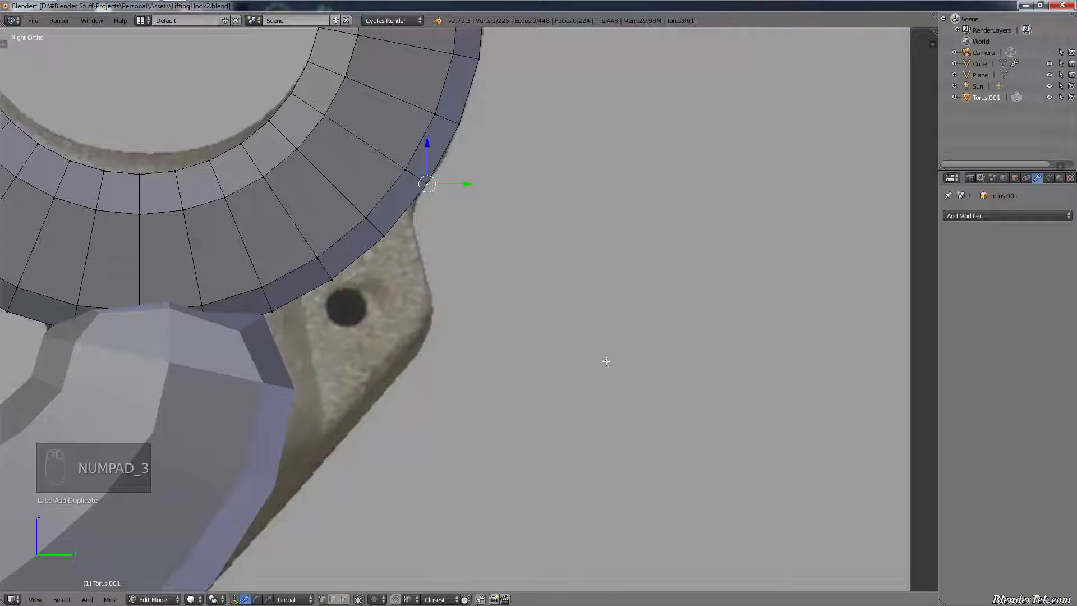
shift+middle_drag(509, 337, 716, 303)
scroll(663, 275, up, 1)
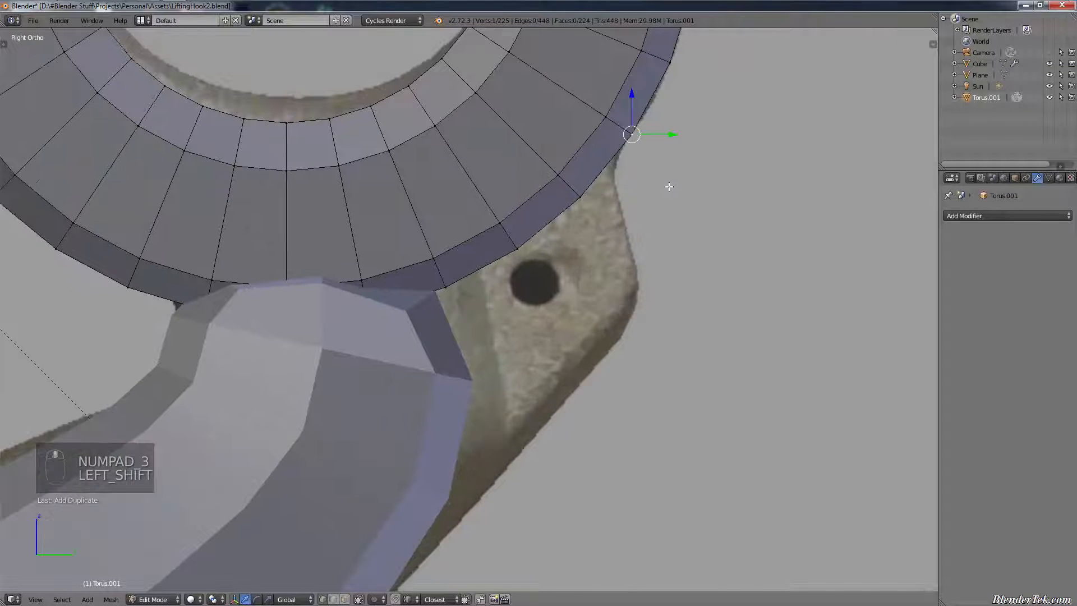
key(e)
key(e)
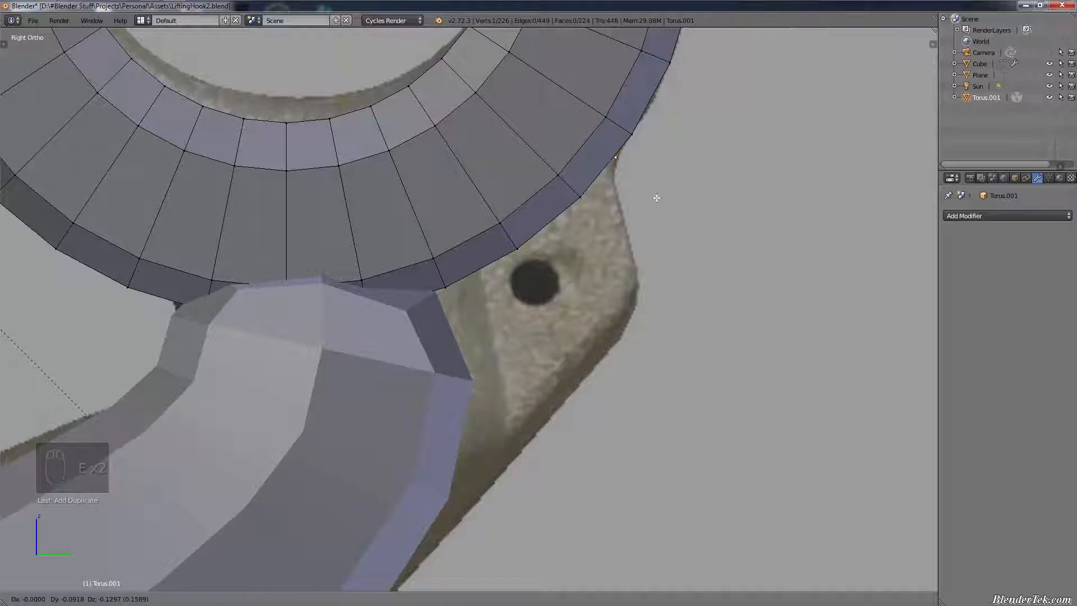
click(658, 198)
key(e)
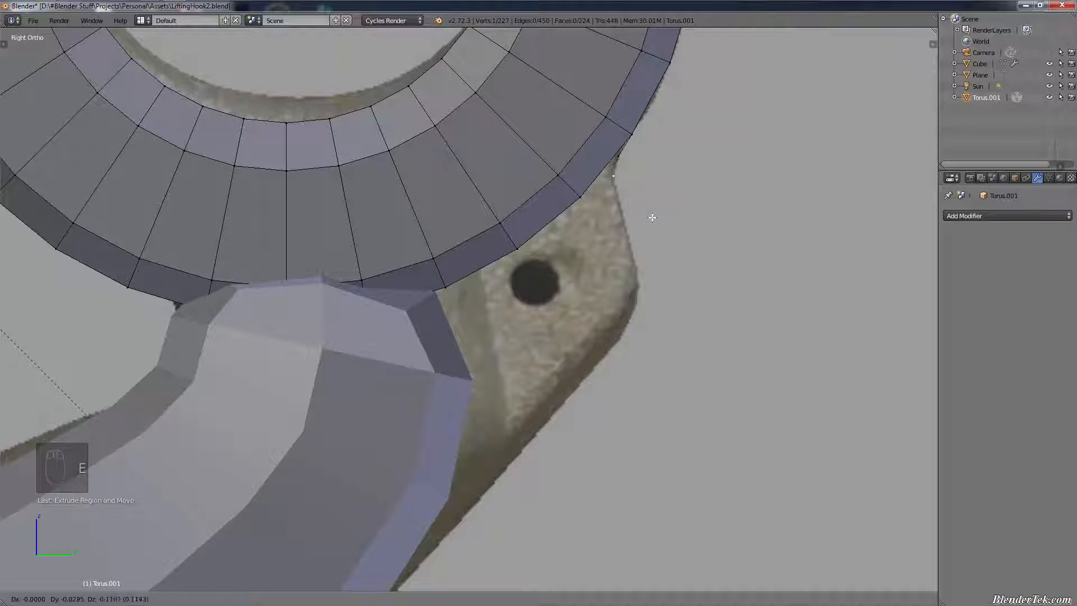
click(652, 217)
key(e)
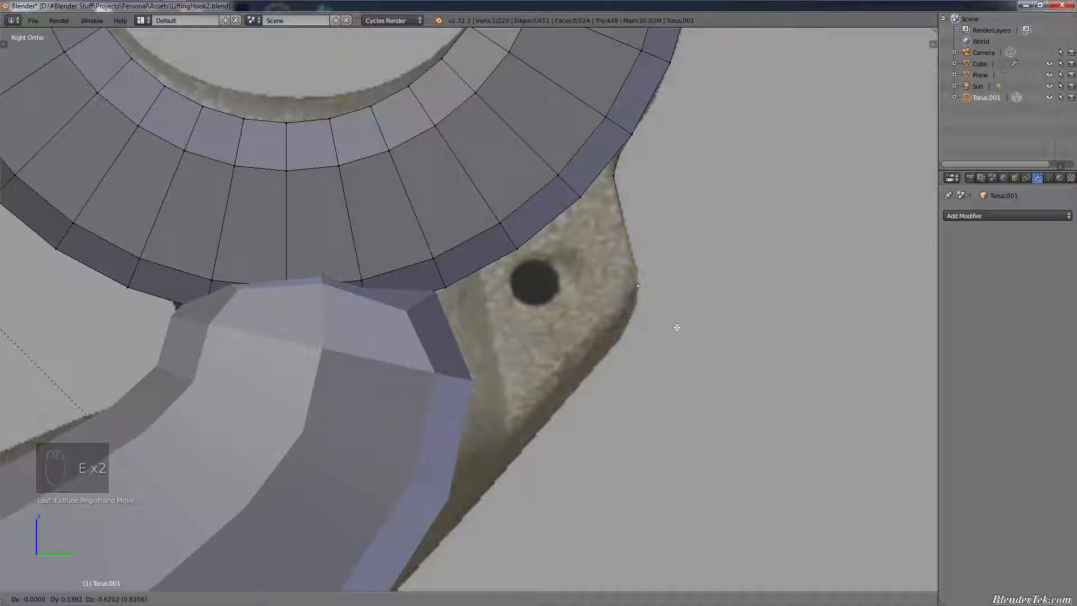
click(677, 328)
- Continue extruding the outline around the lug's rounded corner and down its diagonal edge to the hook's body
key(e)
click(672, 357)
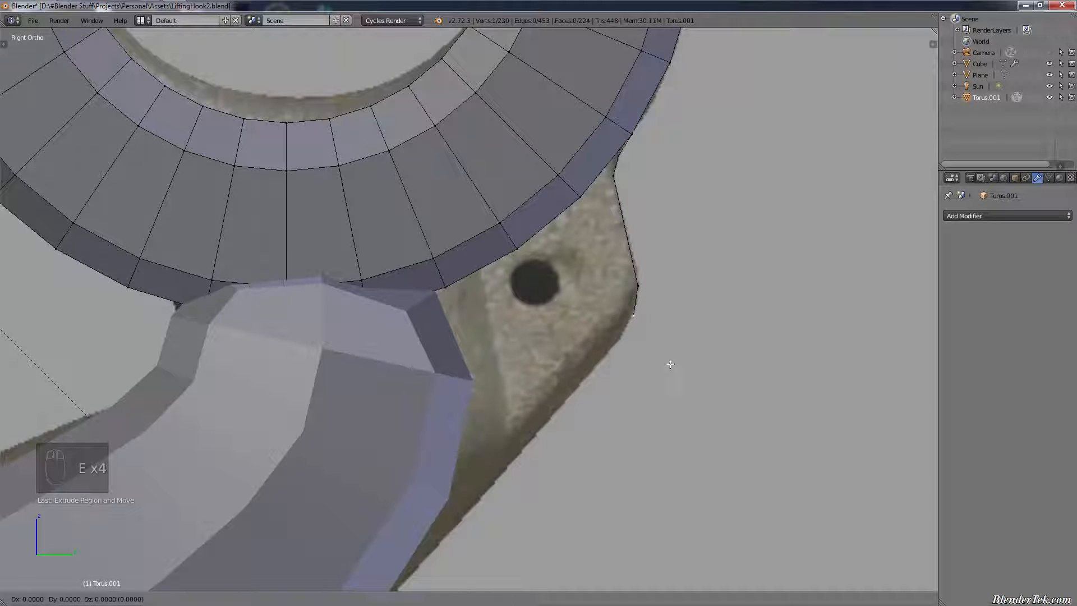
key(e)
click(661, 380)
key(e)
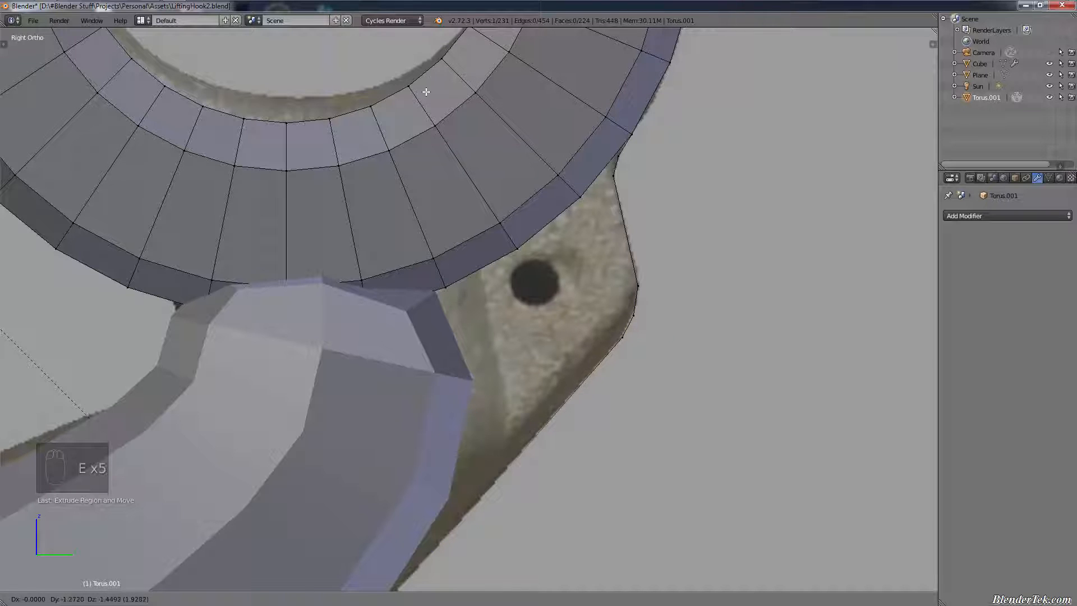
click(422, 87)
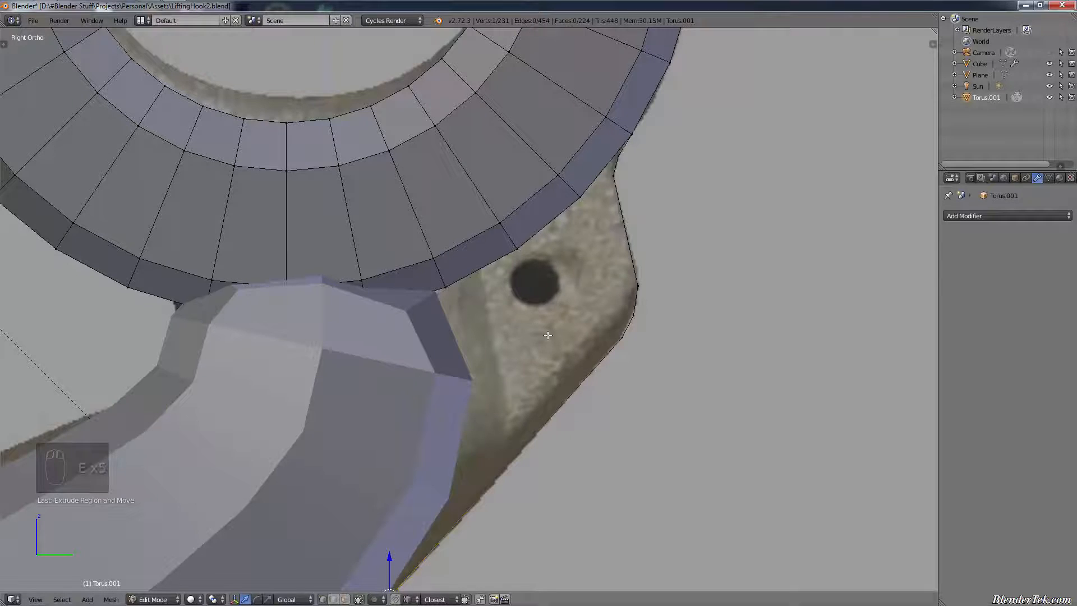
- Extrude the outline's lowest vertex straight up along Z through the neck into the ring area, using wireframe display
shift+middle_drag(555, 456, 610, 382)
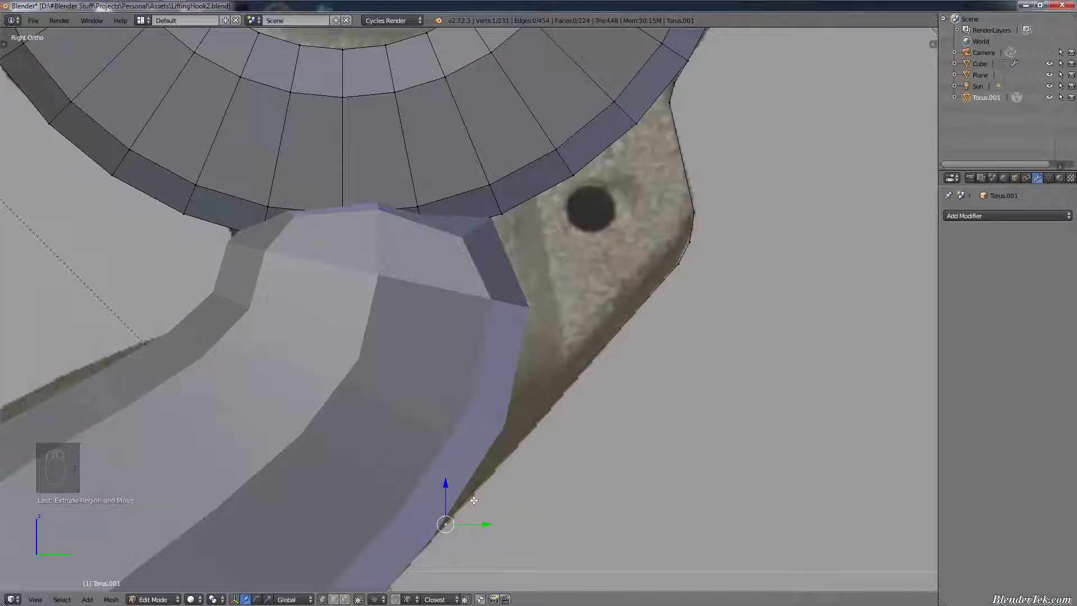
key(e)
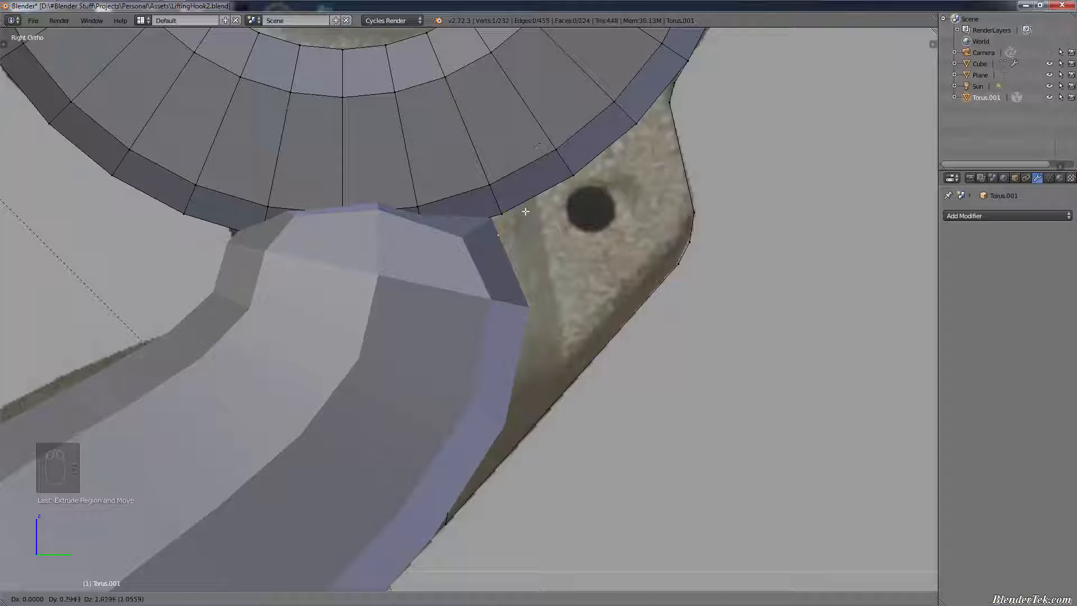
key(z)
click(582, 437)
key(z)
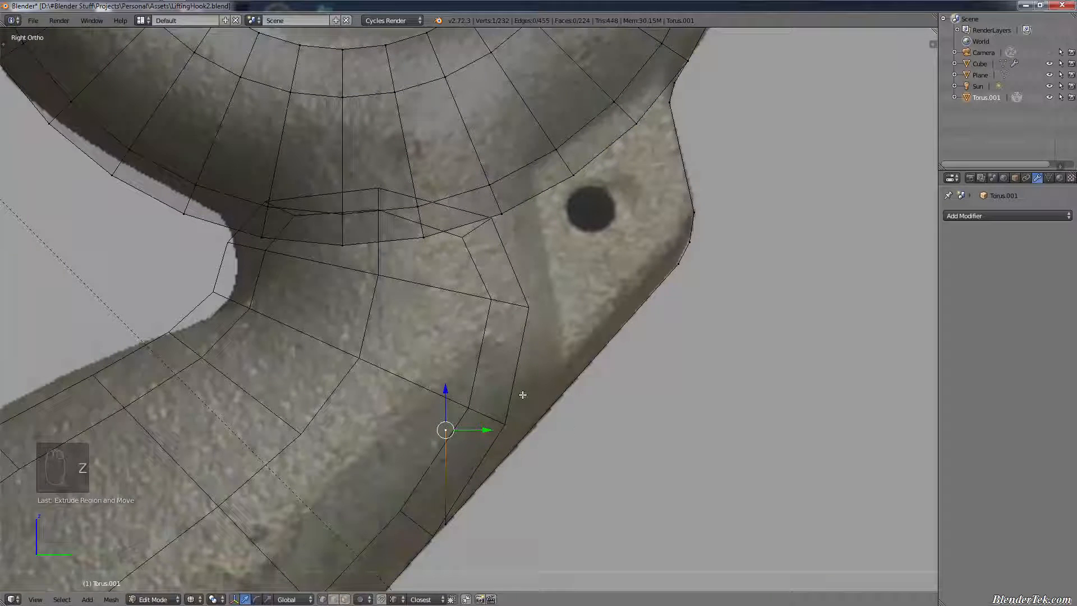
key(g)
key(z)
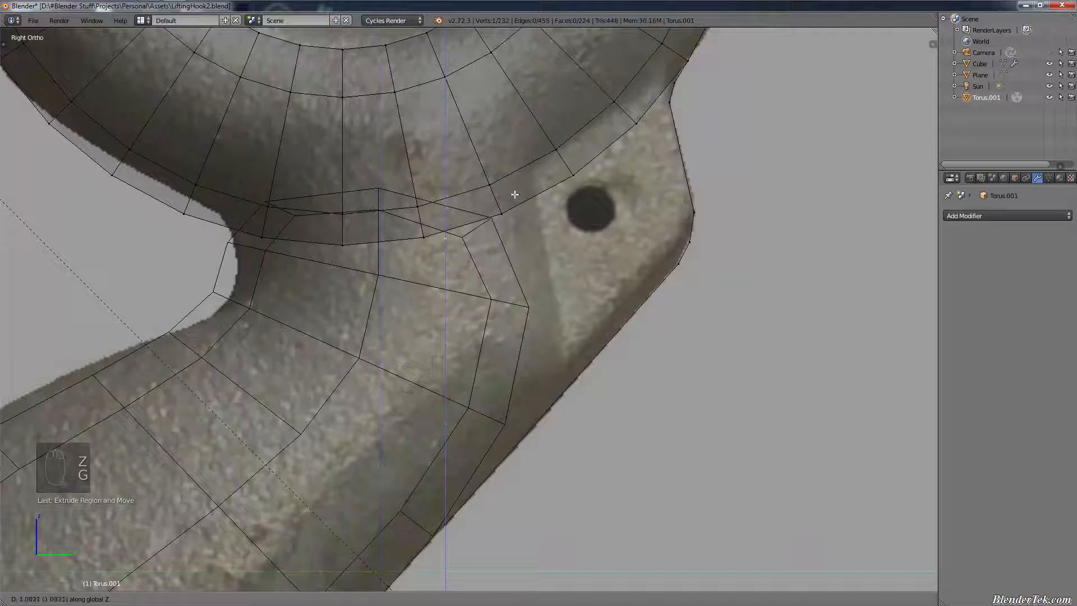
click(526, 88)
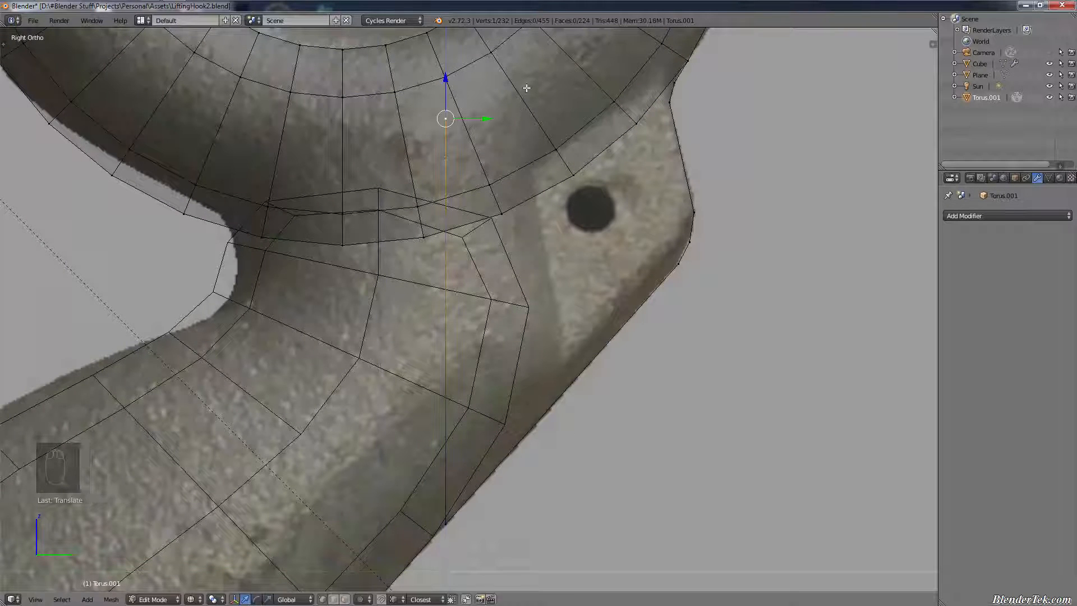
- Select the ring's linked geometry and hide it, leaving only the lug outline of the mesh displayed
key(shift)
shift+right_click(665, 105)
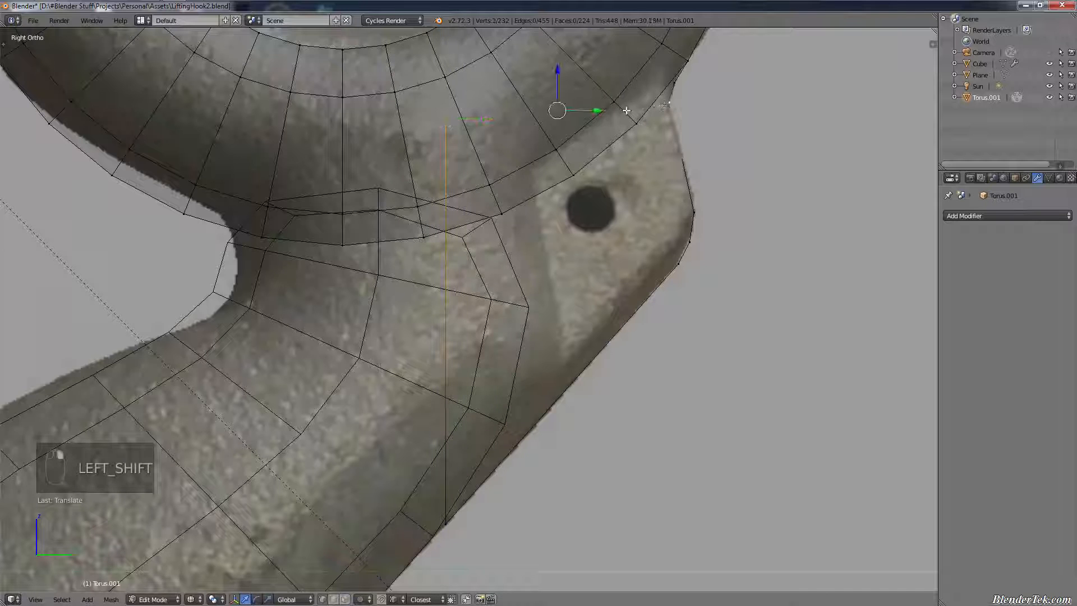
right_click(691, 61)
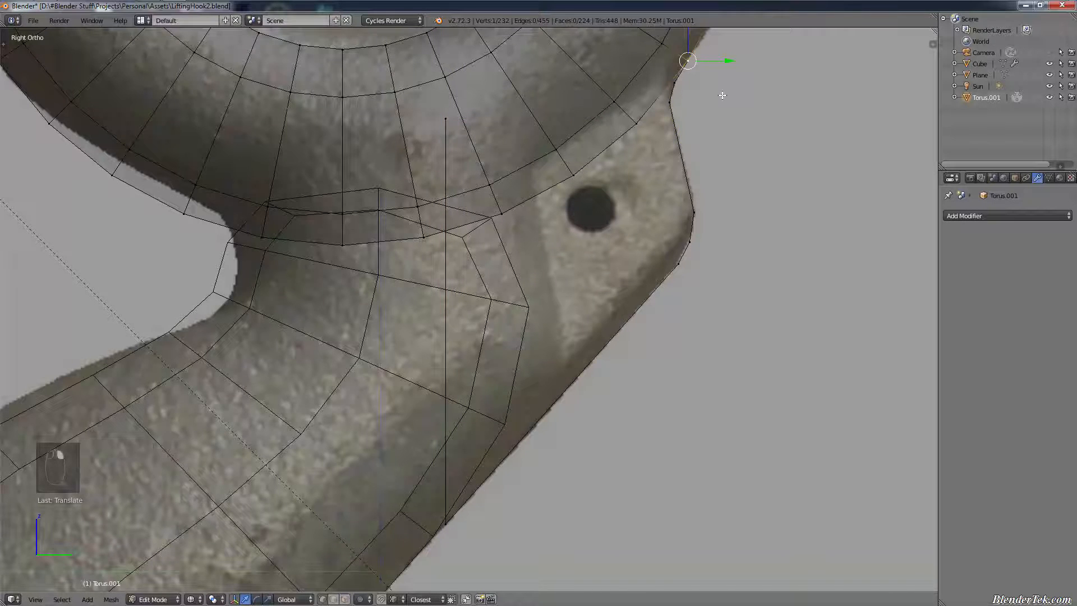
shift+middle_drag(722, 96, 708, 273)
scroll(694, 240, up, 2)
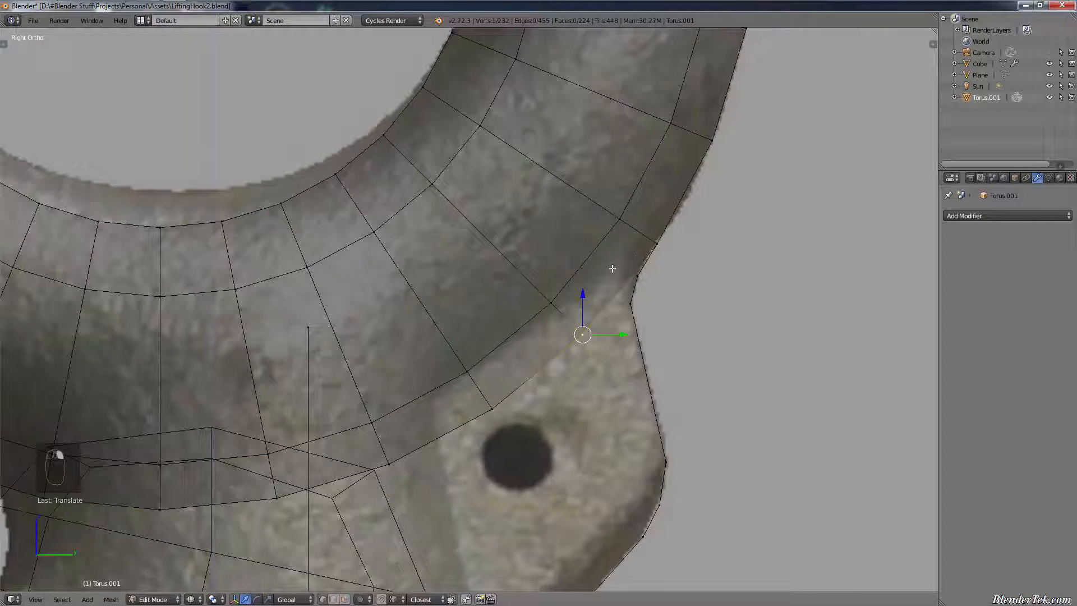
key(ctrl+l)
key(h)
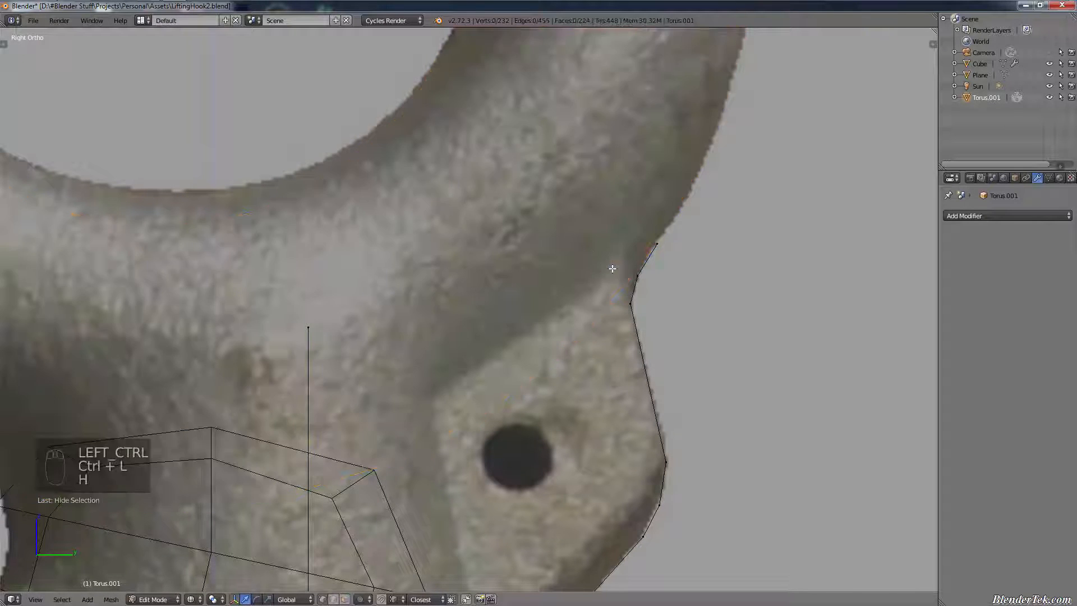
- Close the lug outline with an edge between its uppermost outer vertex and the top of the vertical edge
right_click(659, 246)
shift+right_click(313, 335)
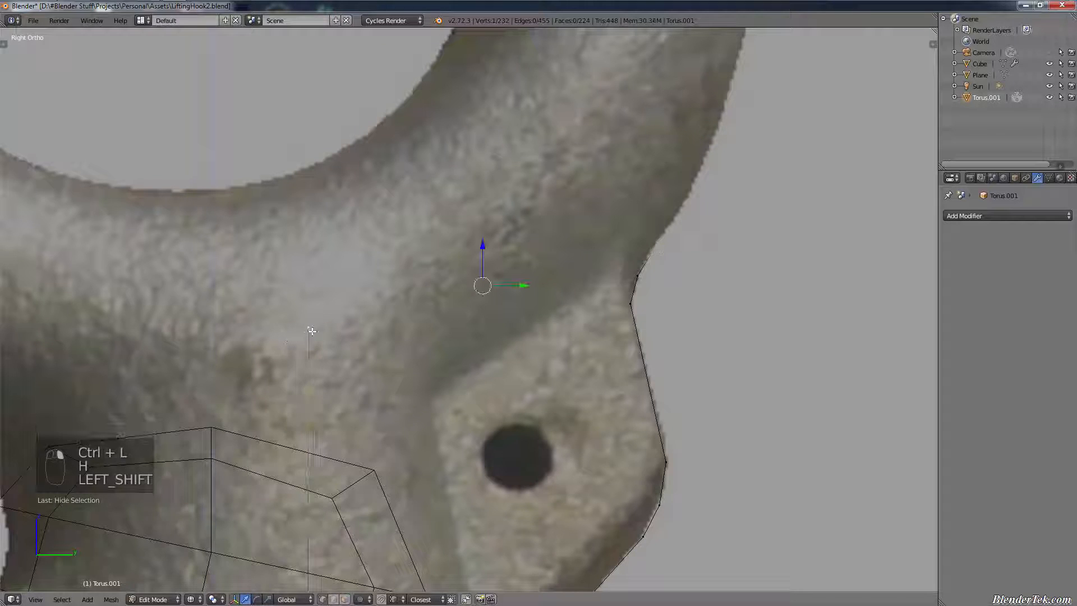
key(f)
key(f)
- Select the entire closed lug outline and fill it with faces using Grid Fill
scroll(491, 229, down, 2)
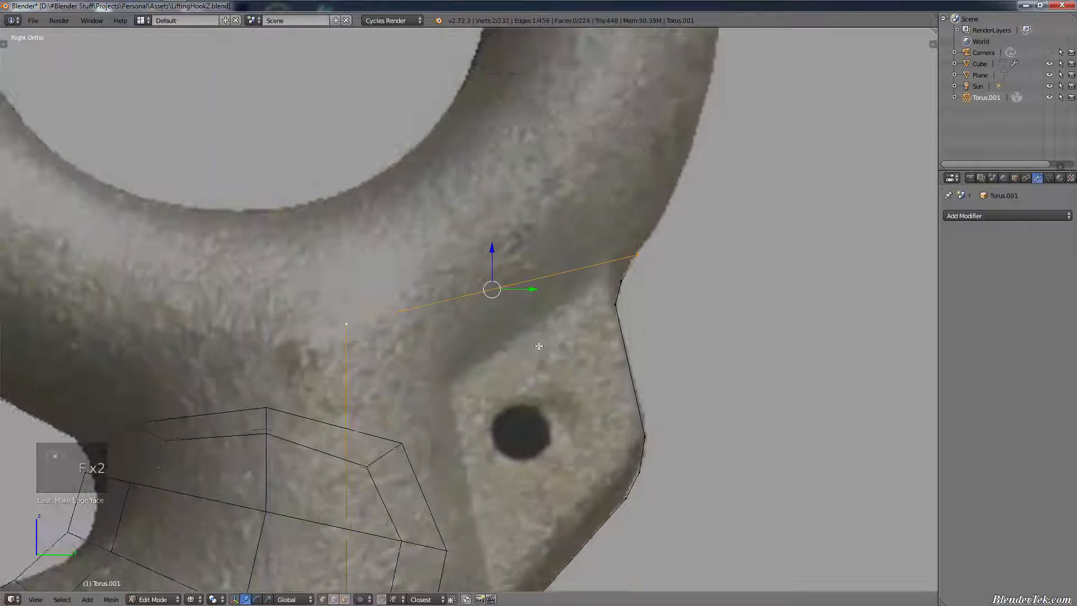
key(a)
key(a)
key(a)
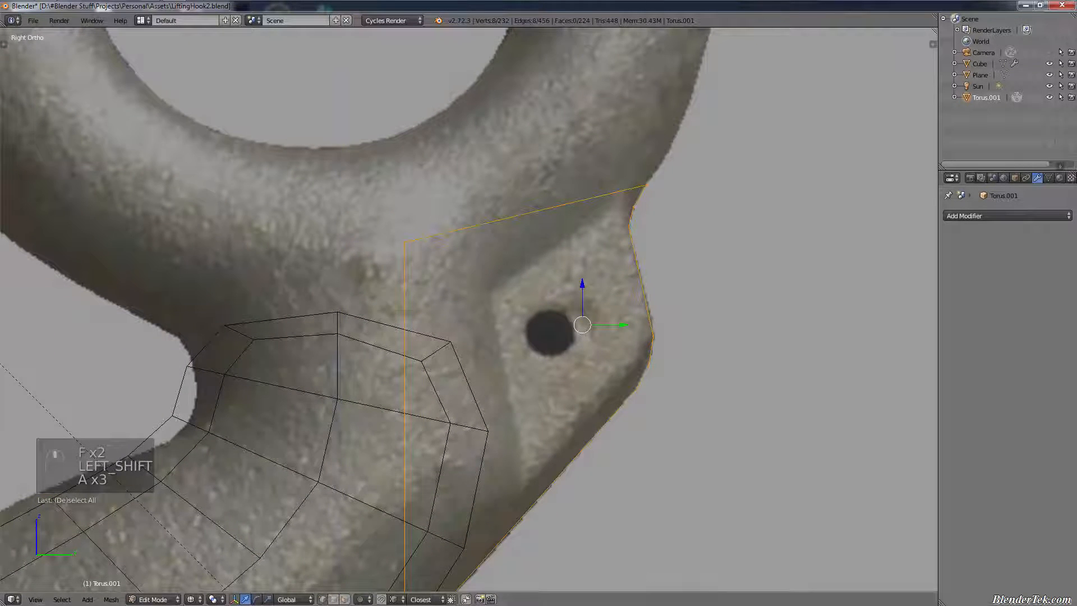
click(111, 599)
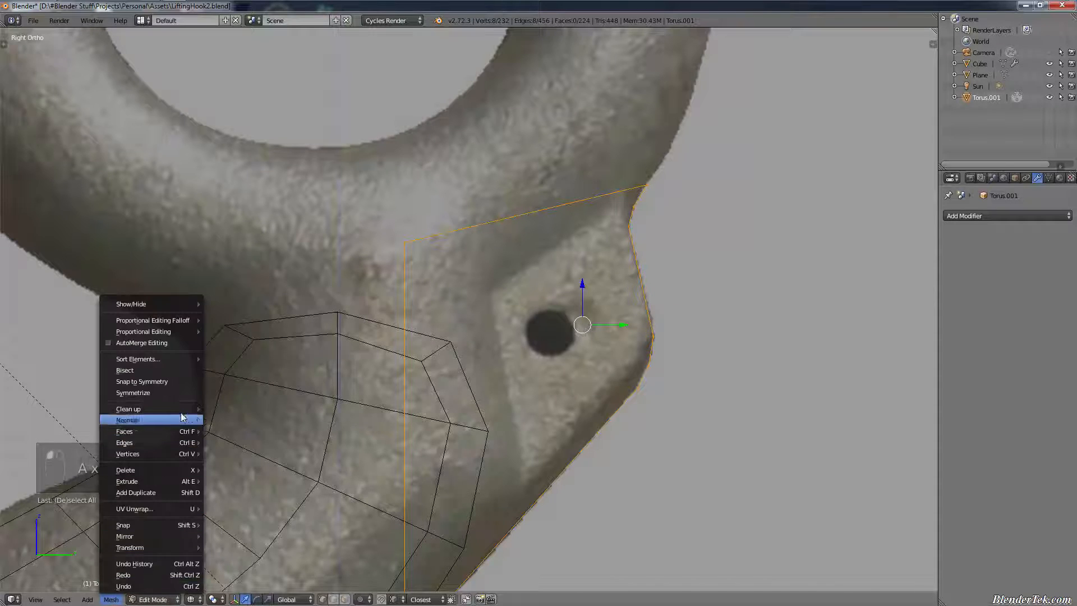
mouse_move(175, 432)
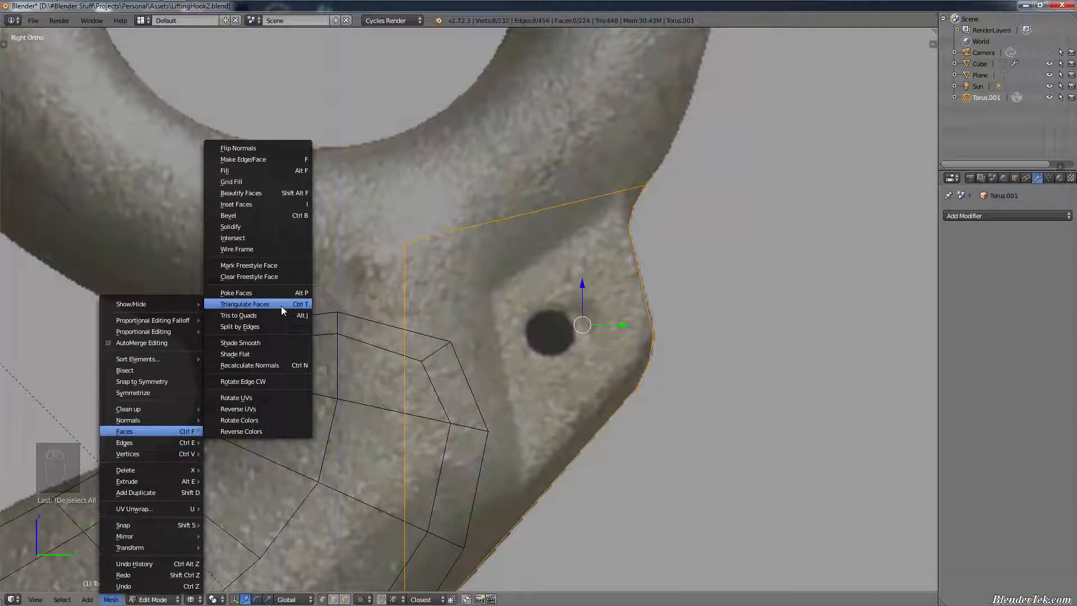
click(268, 184)
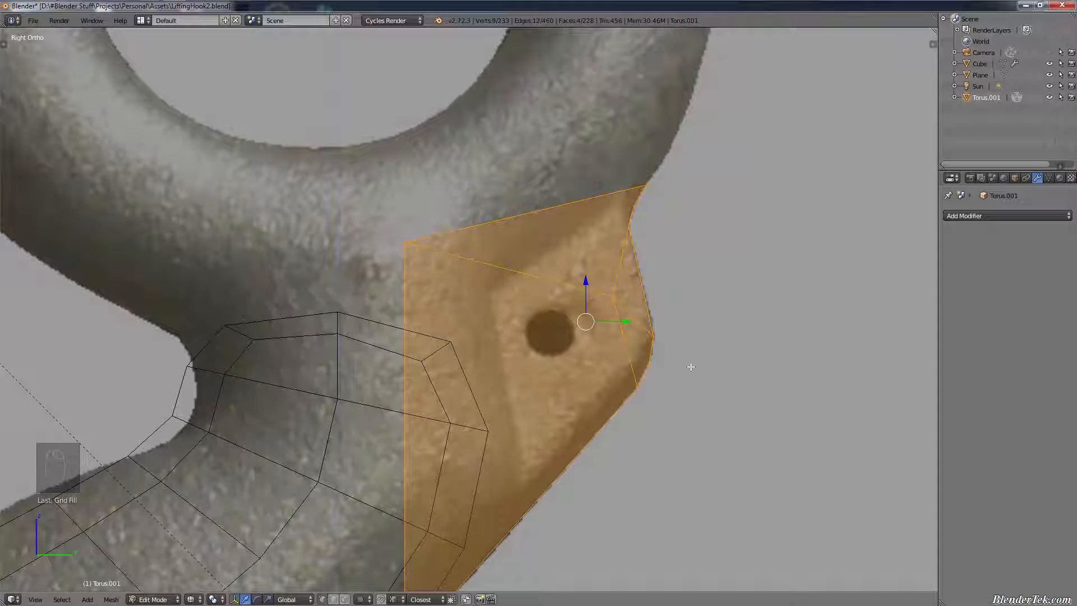
- Examine the filled lug against the reference and hook in right, front and angled views, in wireframe and solid display
scroll(691, 367, up, 4)
scroll(688, 314, down, 7)
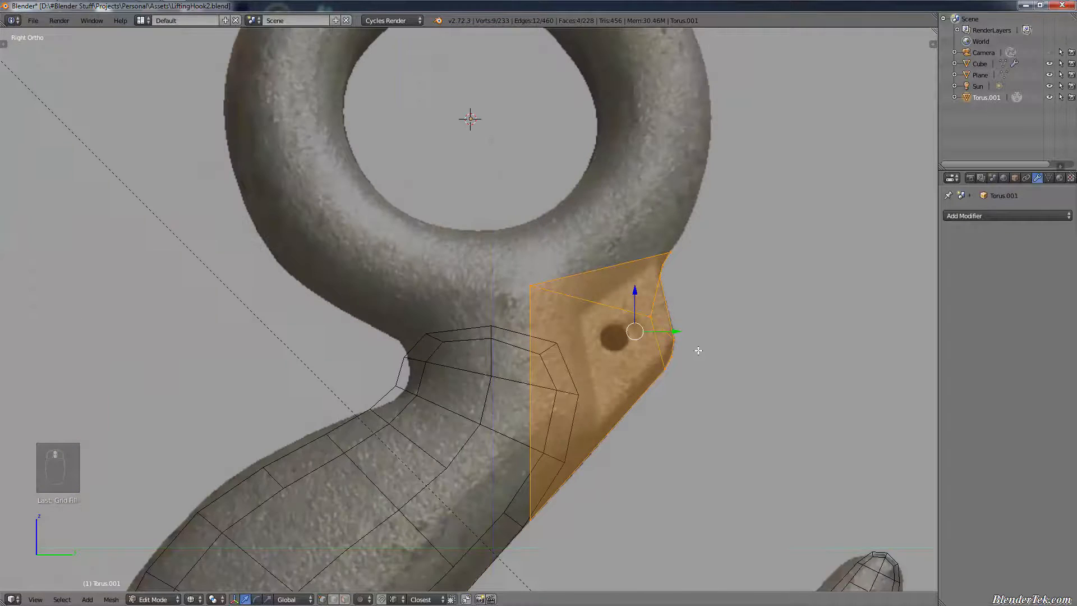
key(a)
scroll(697, 351, up, 1)
scroll(698, 350, up, 1)
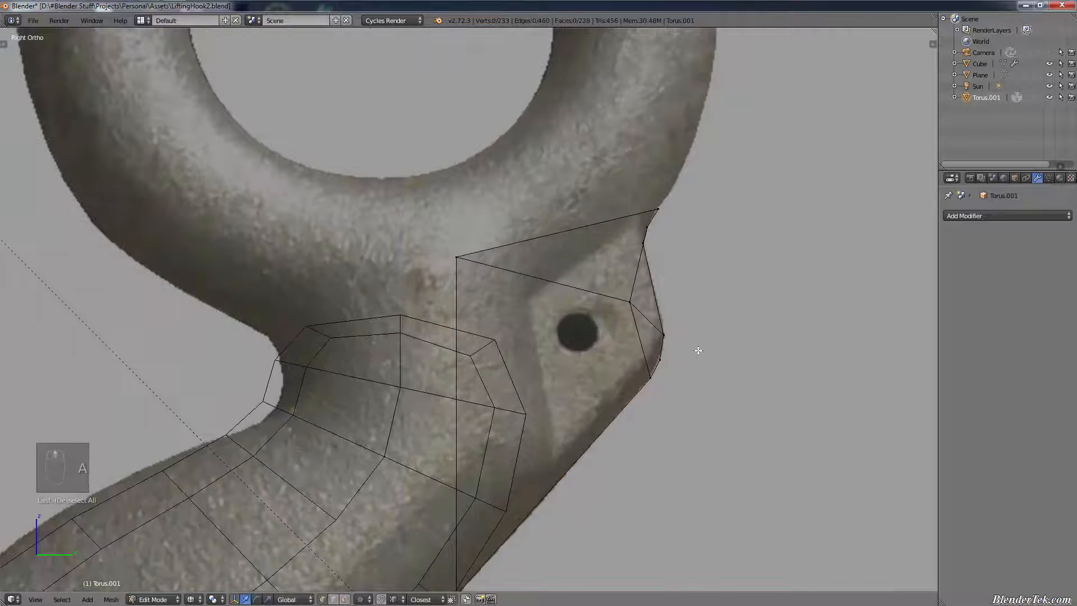
key(KP_3)
key(KP_1)
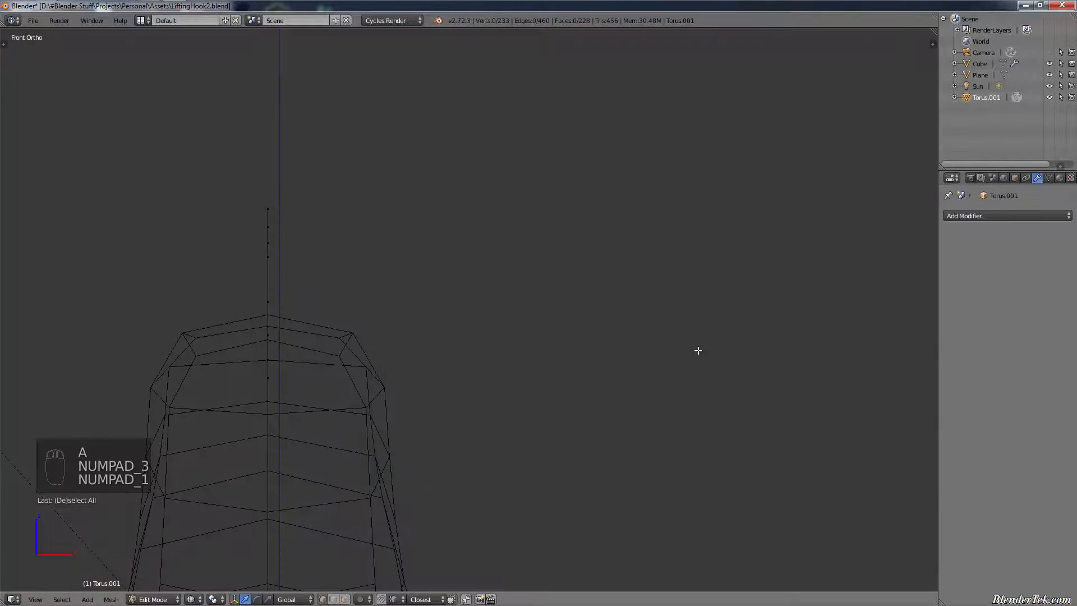
key(KP_3)
key(z)
middle_drag(698, 350, 637, 412)
key(KP_1)
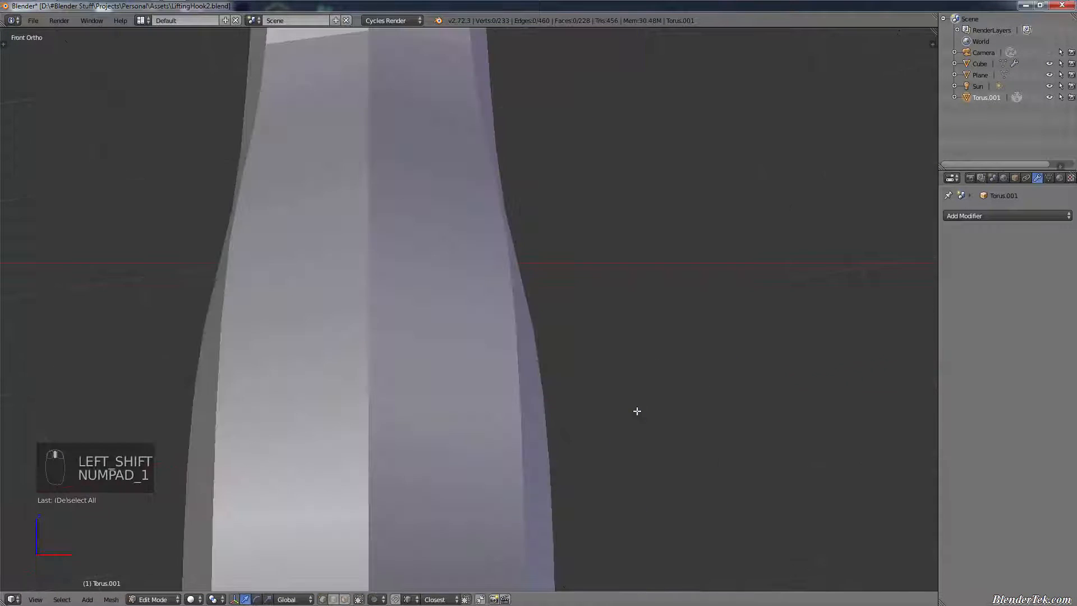
key(KP_3)
scroll(700, 318, down, 6)
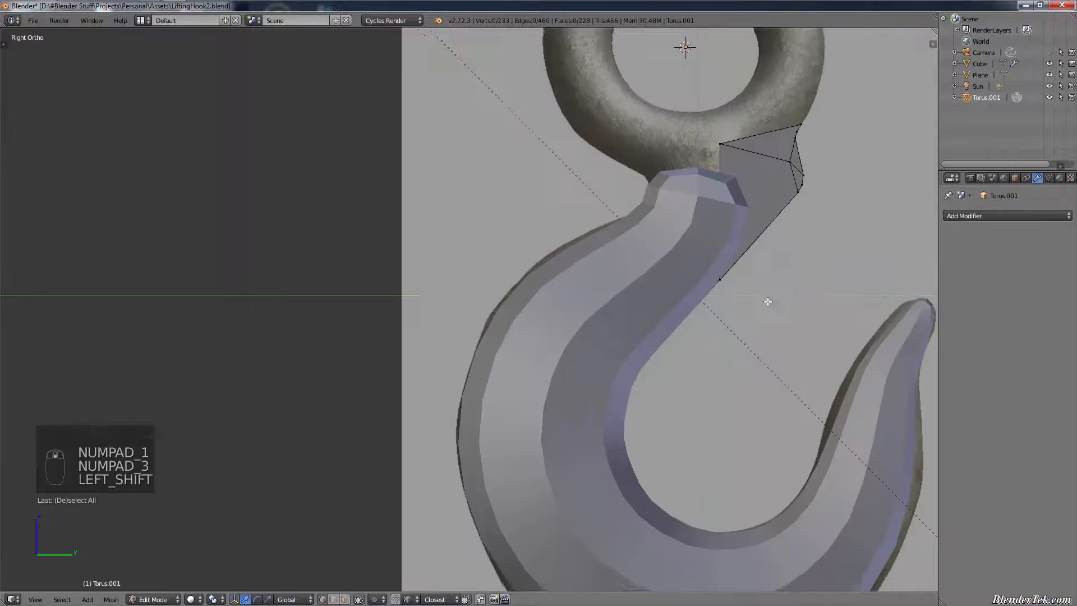
shift+middle_drag(767, 301, 483, 490)
middle_drag(548, 400, 517, 409)
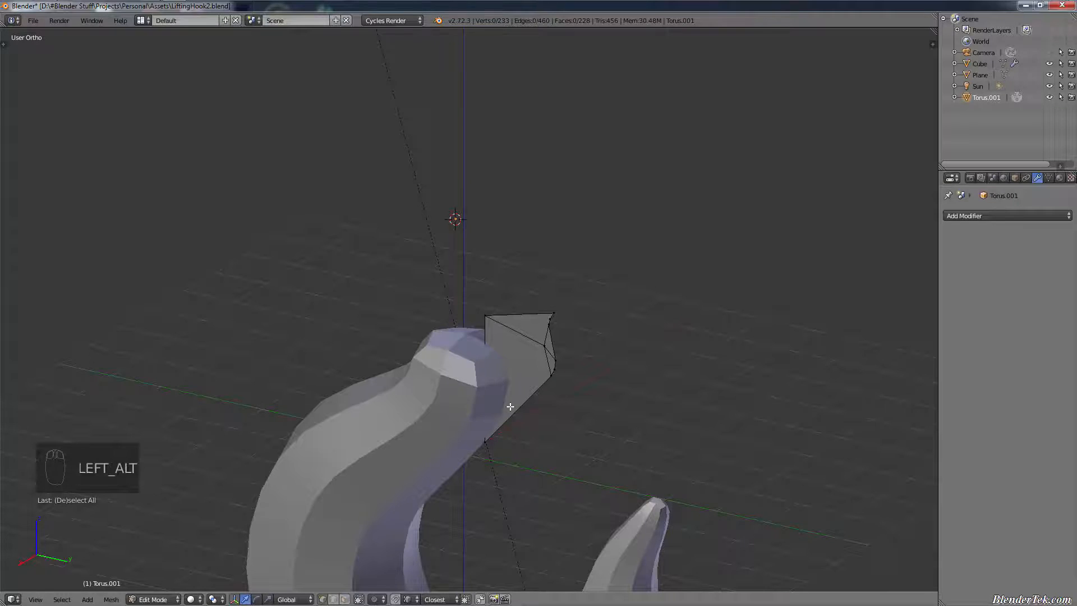
- Reveal the hidden ring geometry, clear the selection, and bring the junction between ring, neck and lug into view
key(alt+h)
scroll(571, 348, up, 4)
middle_drag(572, 348, 654, 379)
key(a)
scroll(576, 357, up, 2)
- Select the entire linked lug geometry between the ring and the hook's neck
right_click(577, 358)
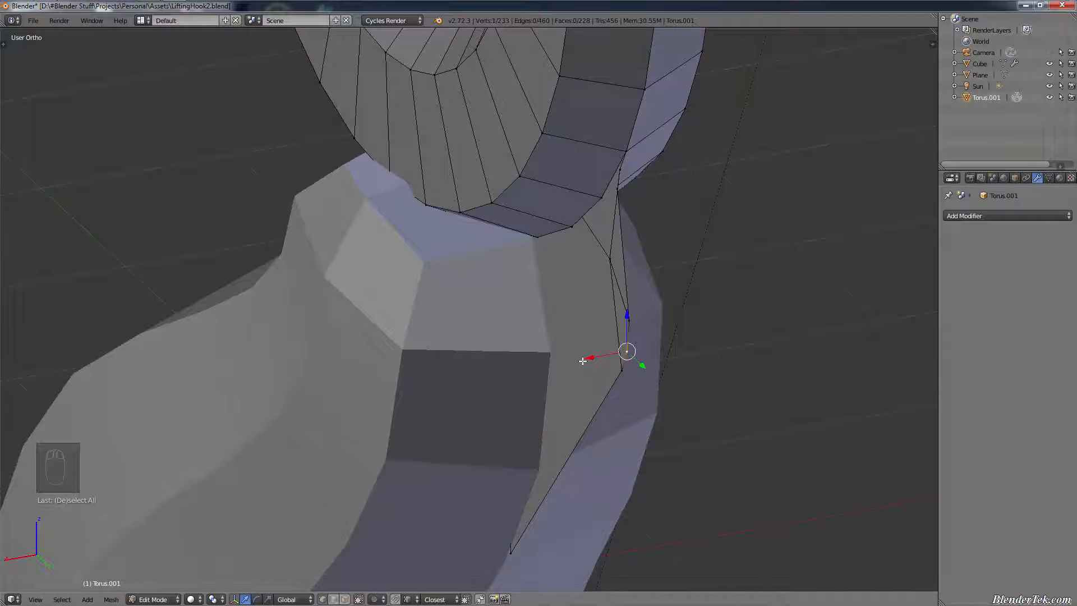
key(ctrl+l)
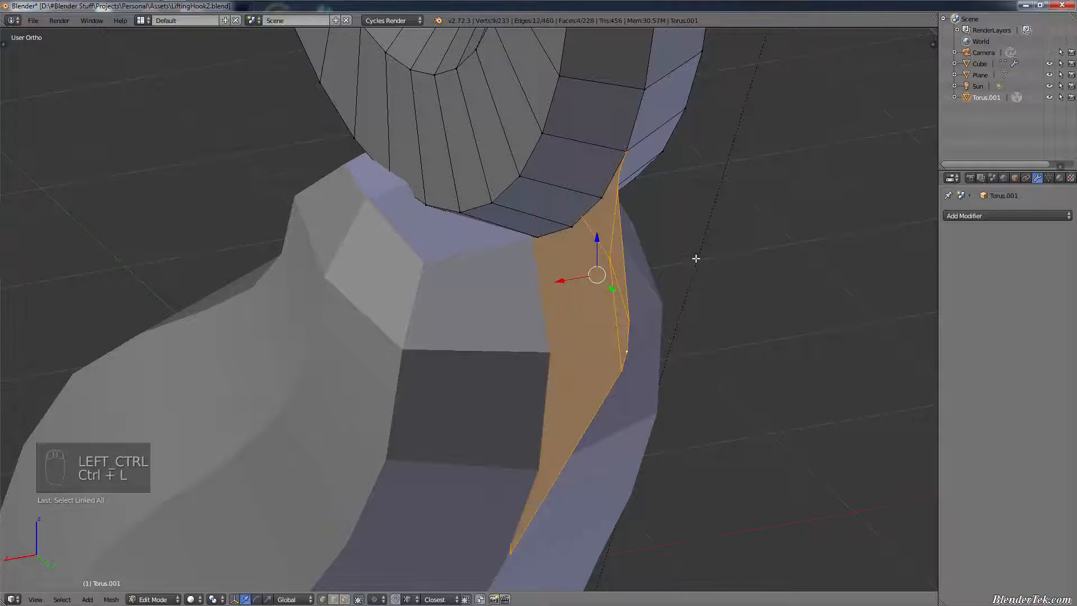
scroll(695, 259, down, 3)
key(s)
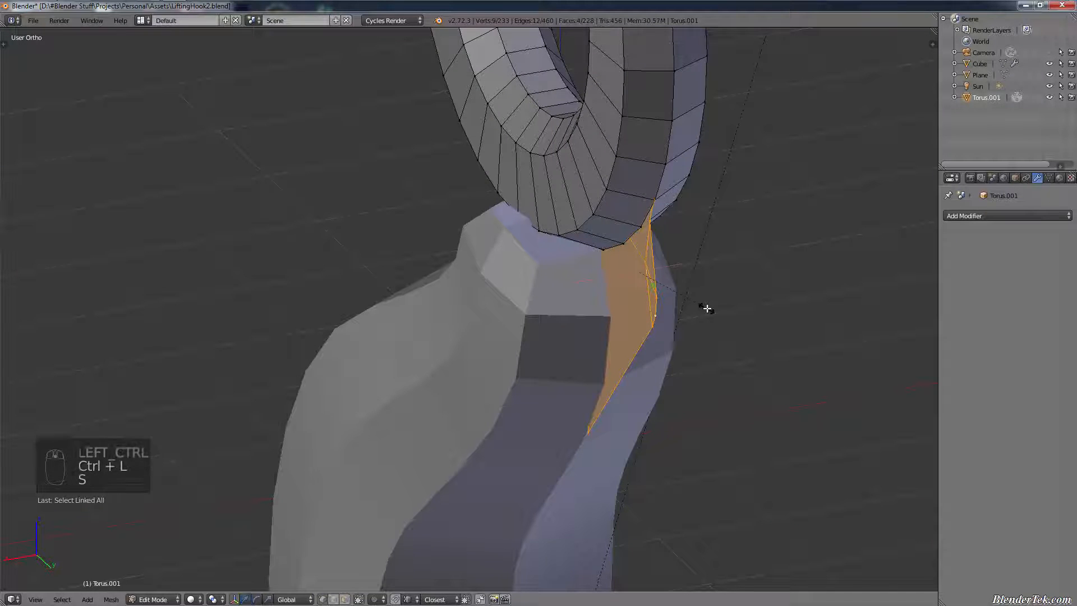
key(x)
click(398, 371)
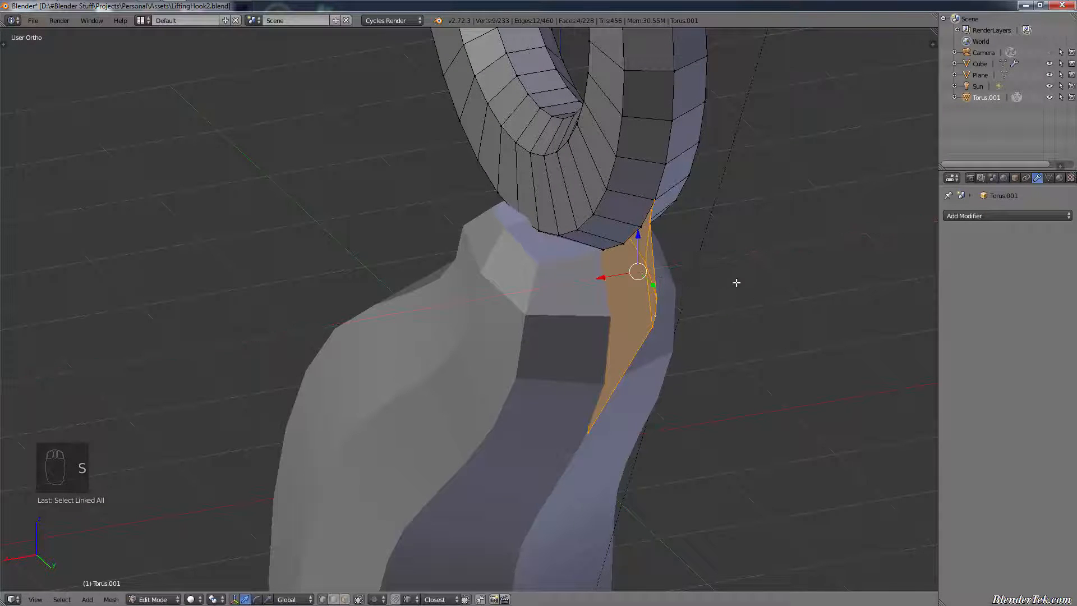
- Extrude the selected lug faces 0.3 along the global X axis to give the lug thickness
key(e)
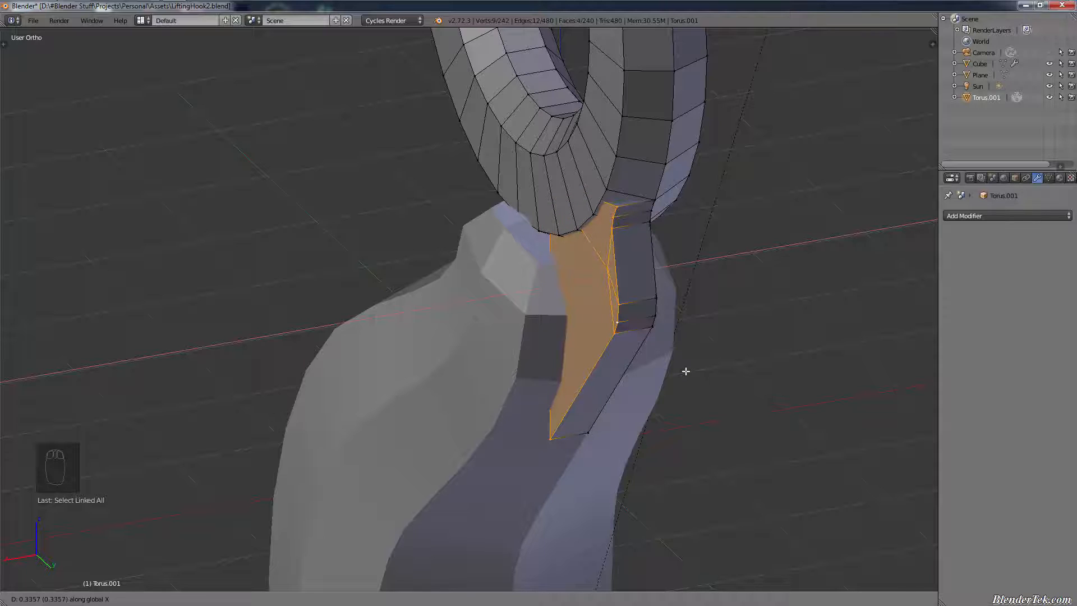
text(0.3)
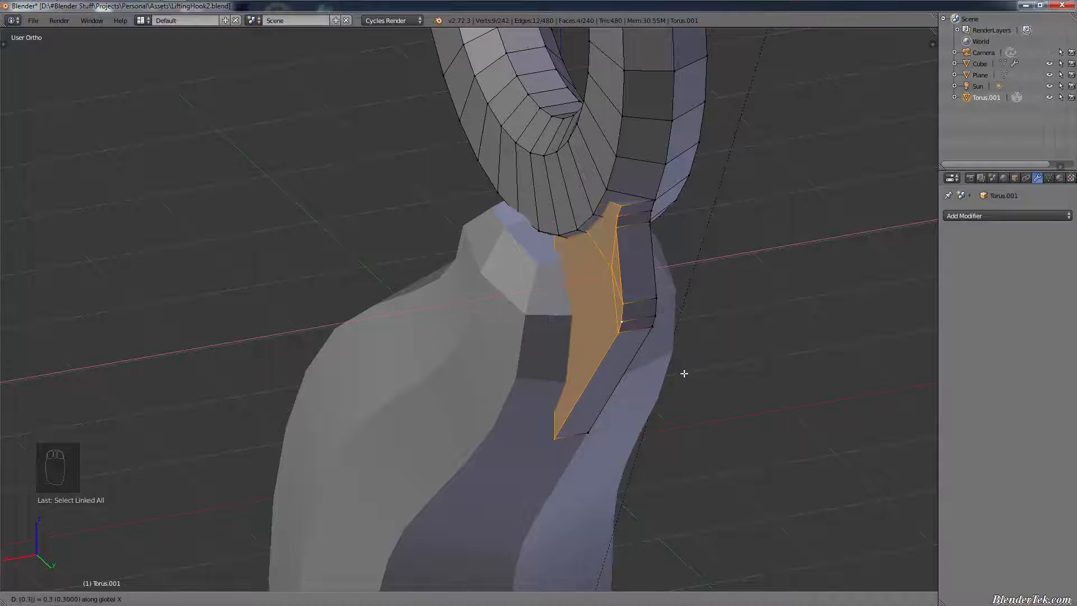
key(Return)
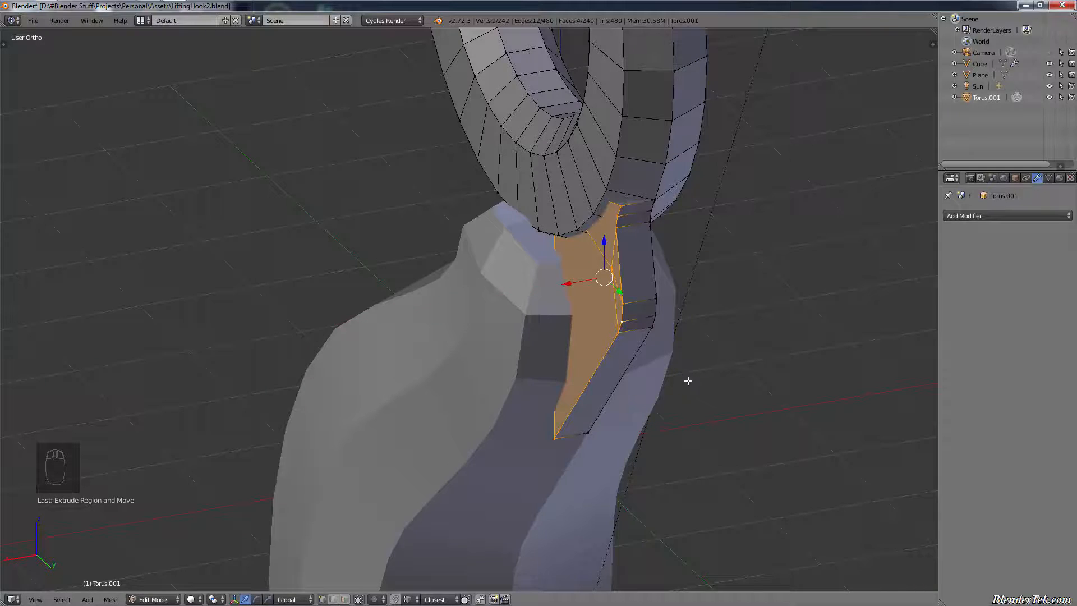
- Try to select the original side's boundary edges of the extruded lug as edge loops
middle_drag(688, 380, 638, 331)
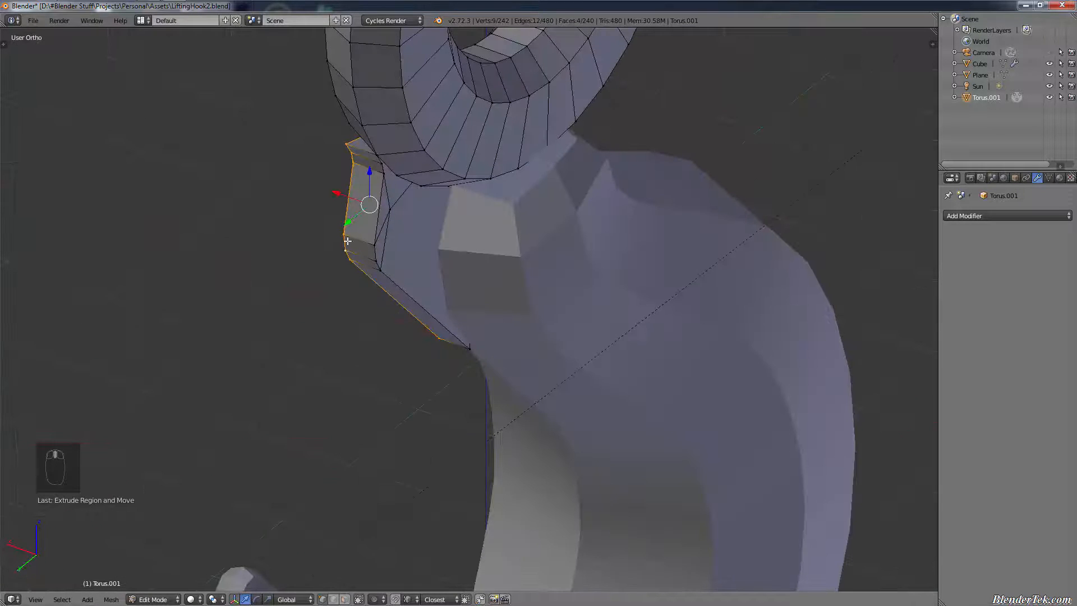
scroll(376, 236, up, 2)
alt+click(376, 237)
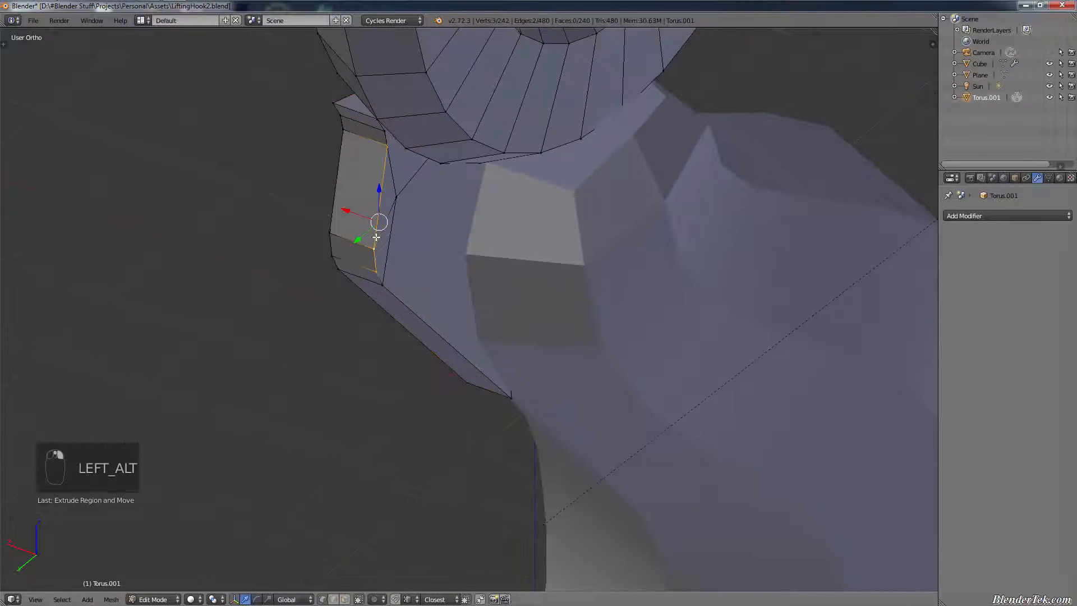
alt+click(396, 288)
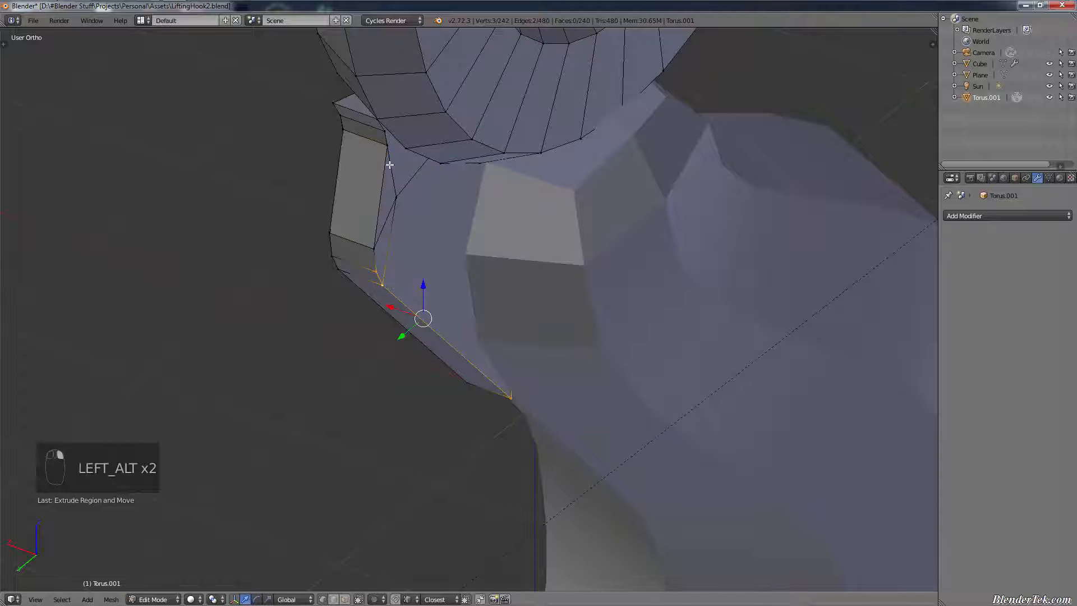
alt+shift+click(384, 182)
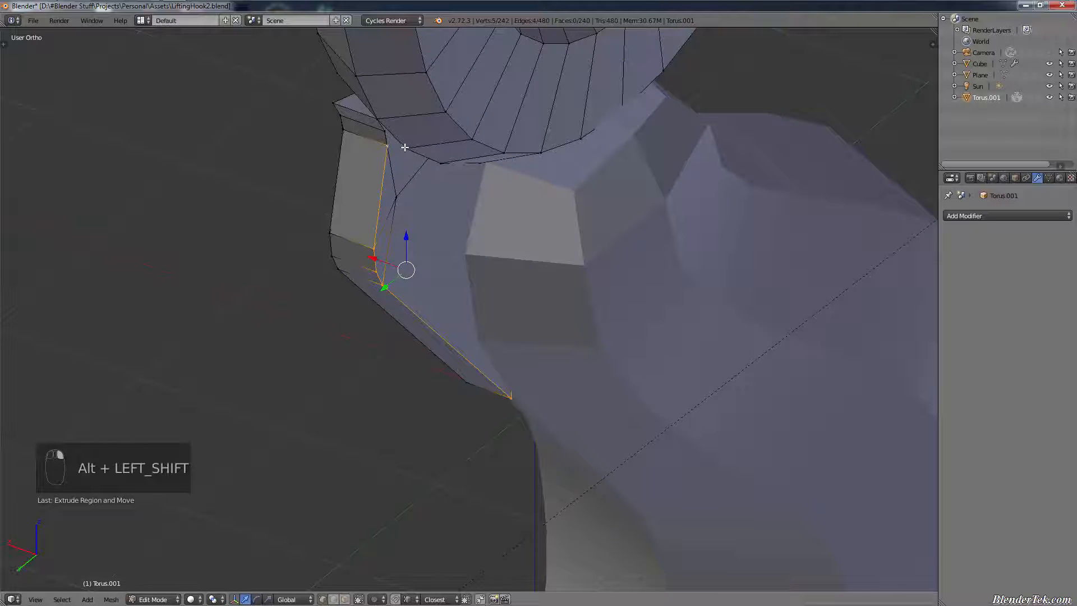
alt+shift+right_click(390, 162)
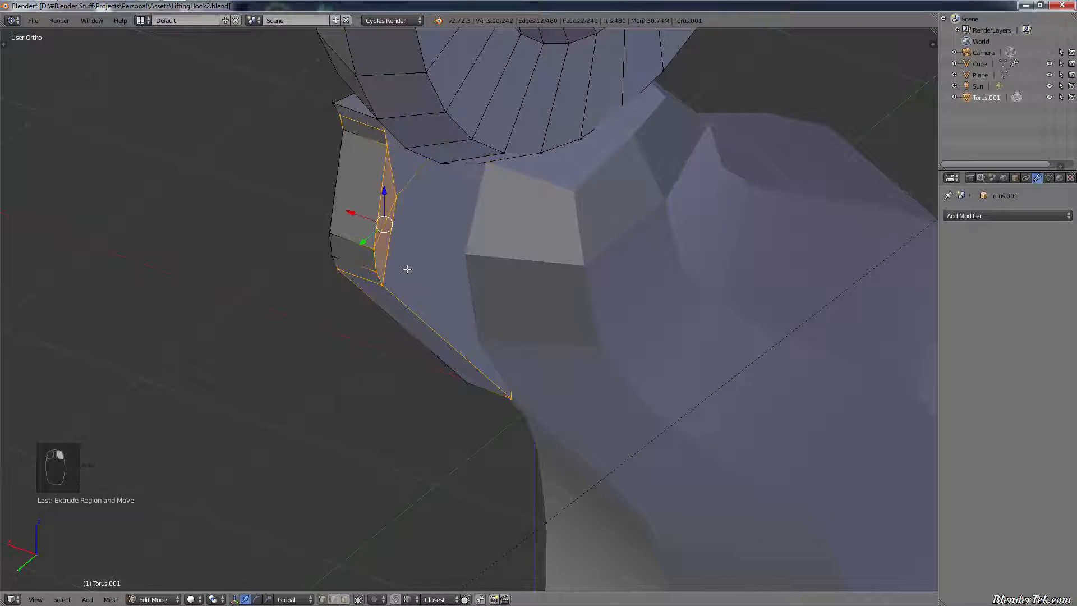
- Clear the edge selection and select the whole extruded lug as linked geometry
middle_drag(407, 269, 461, 281)
key(a)
key(a)
key(a)
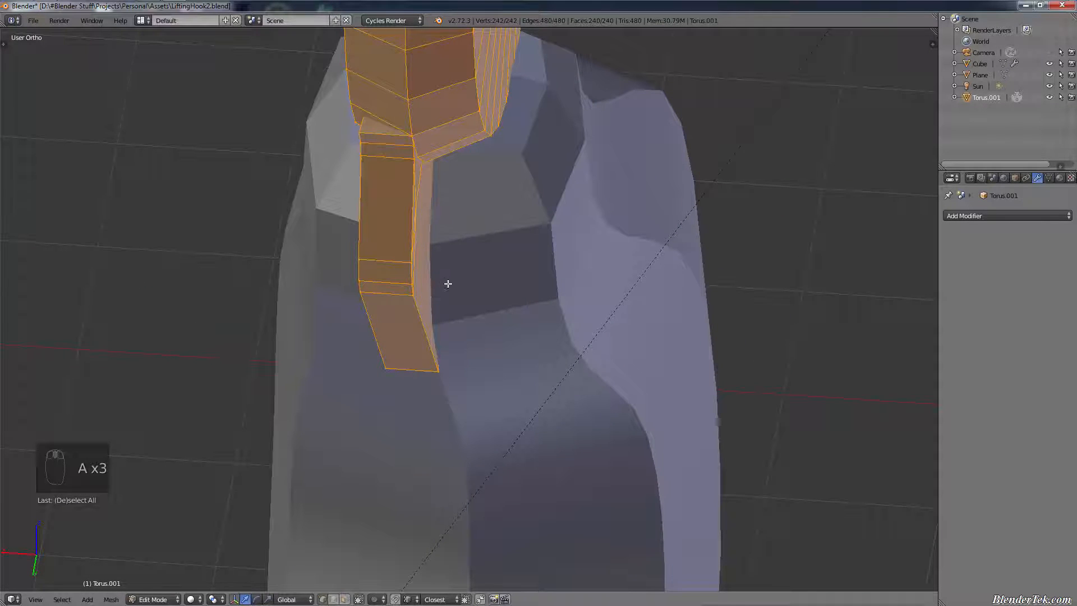
key(a)
right_click(412, 296)
key(ctrl+l)
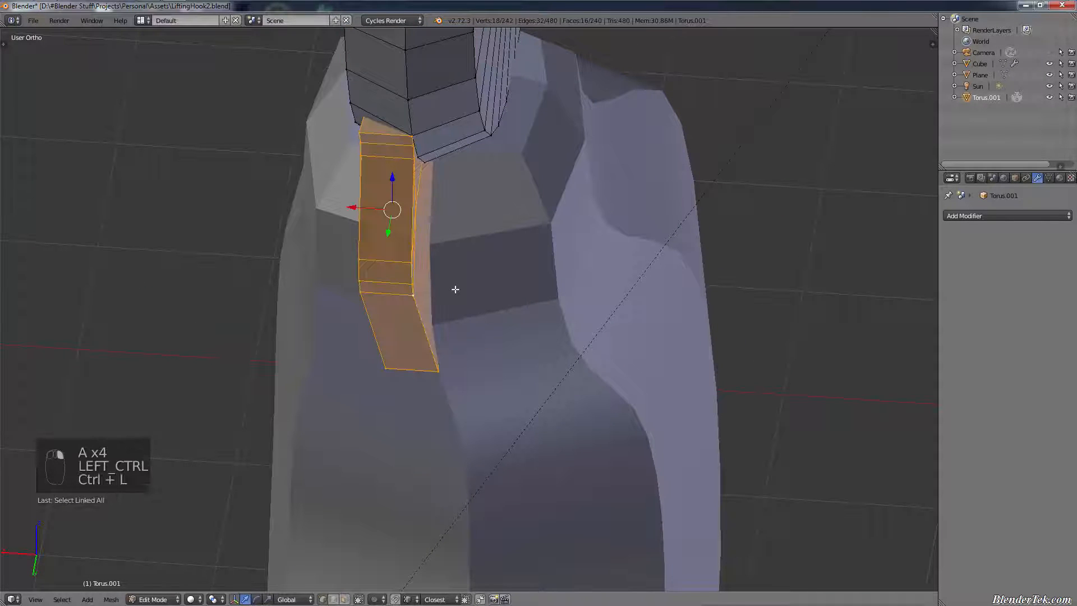
- Try mirroring the selected lug along the global and local X, Y and Z axes
click(111, 599)
mouse_move(161, 538)
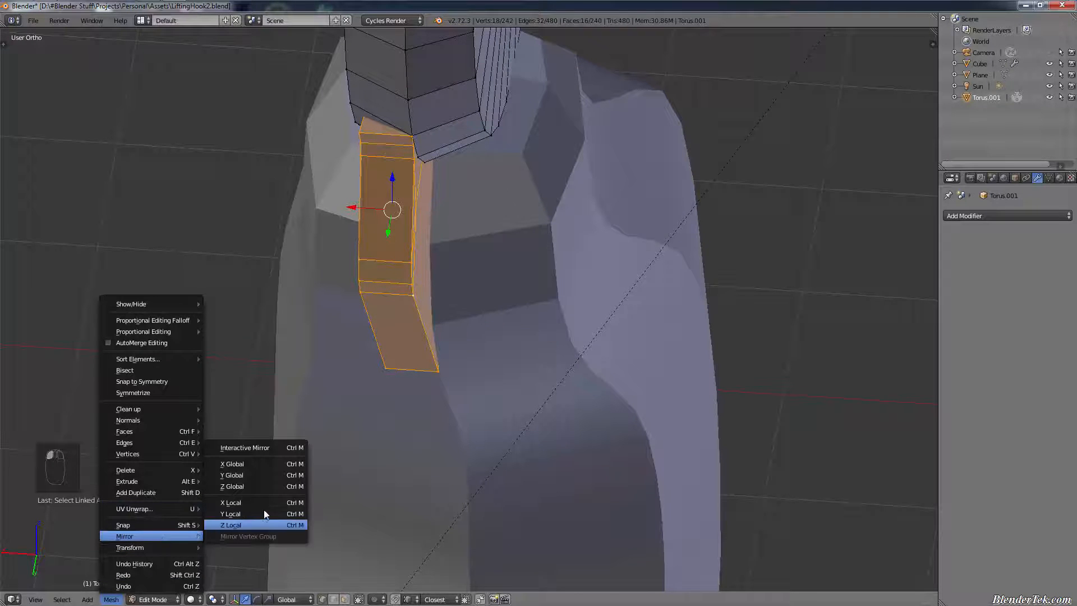
click(281, 463)
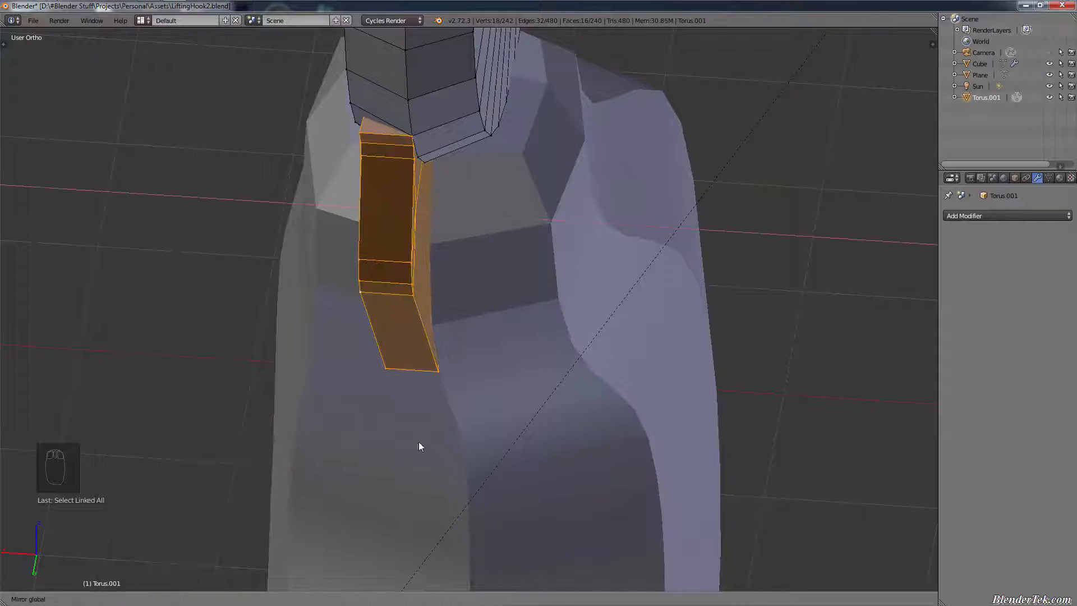
key(ctrl+m)
key(x)
key(x)
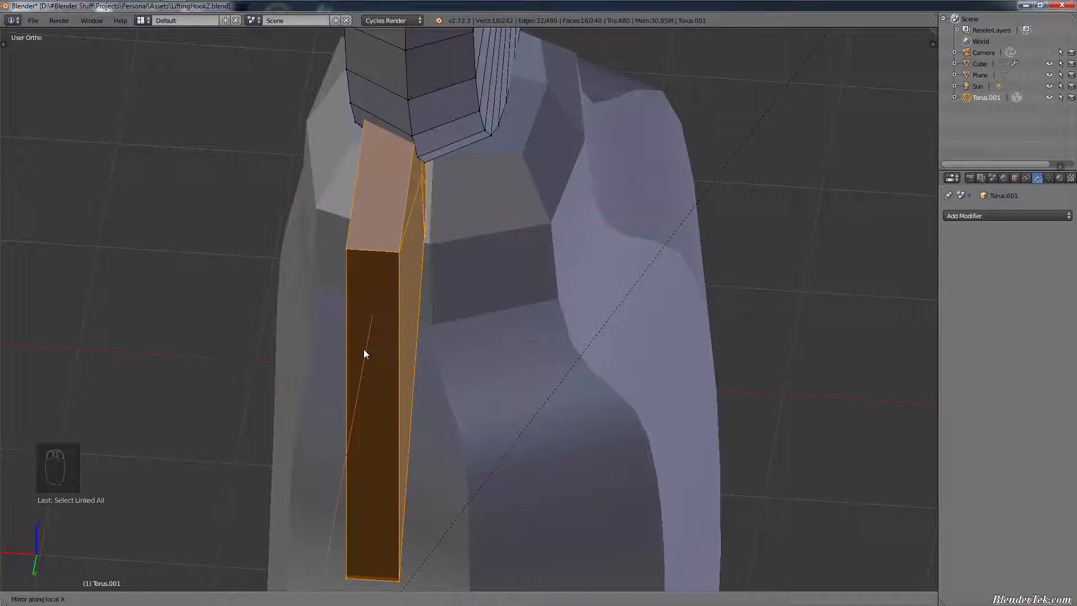
key(y)
key(y)
key(y)
key(y)
key(y)
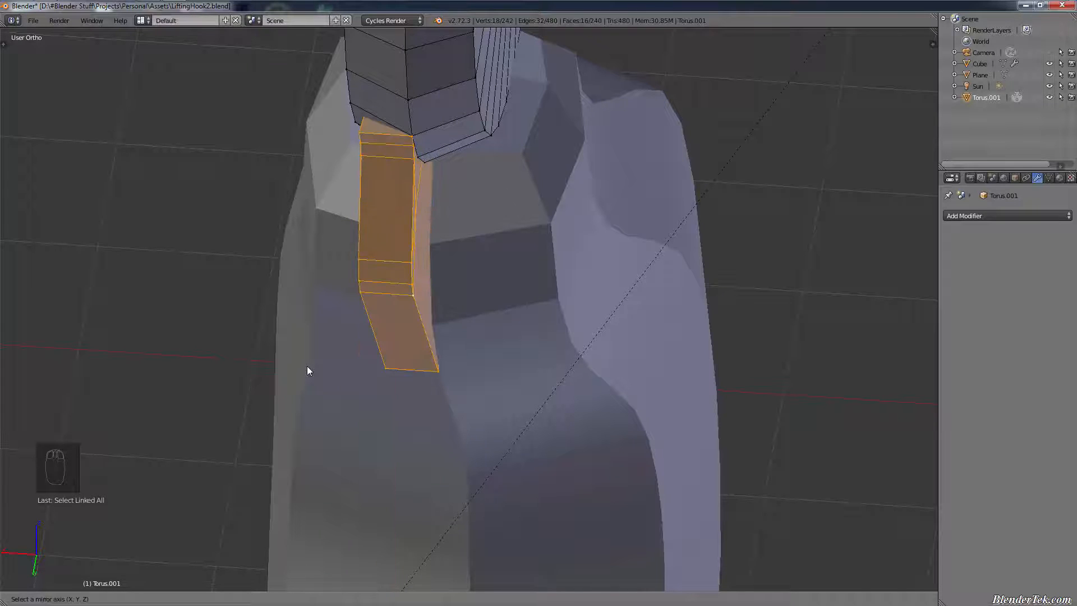
key(x)
key(x)
key(x)
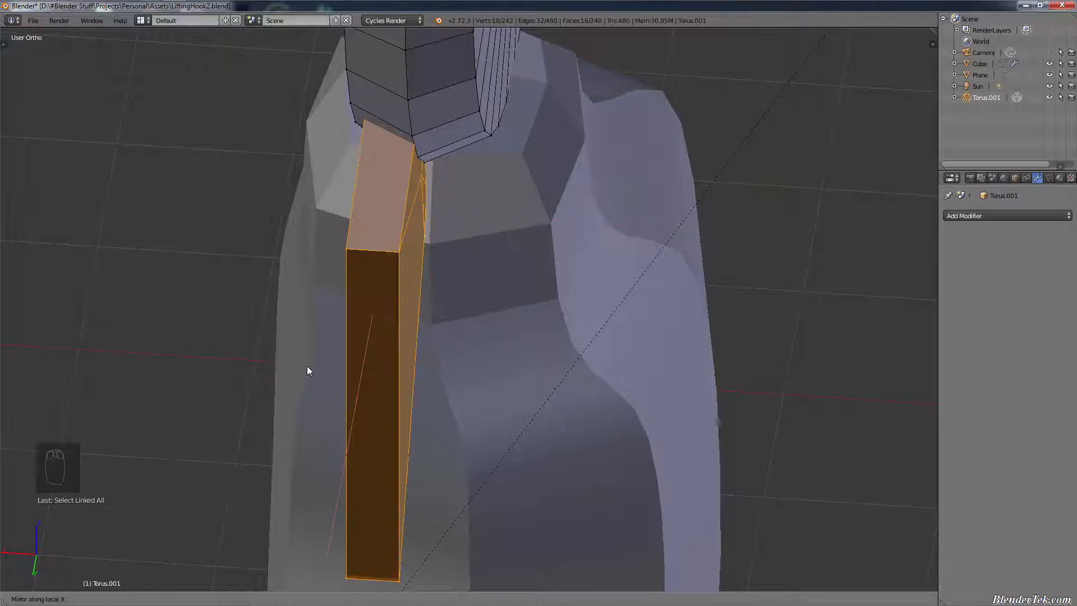
key(z)
key(z)
key(z)
key(Escape)
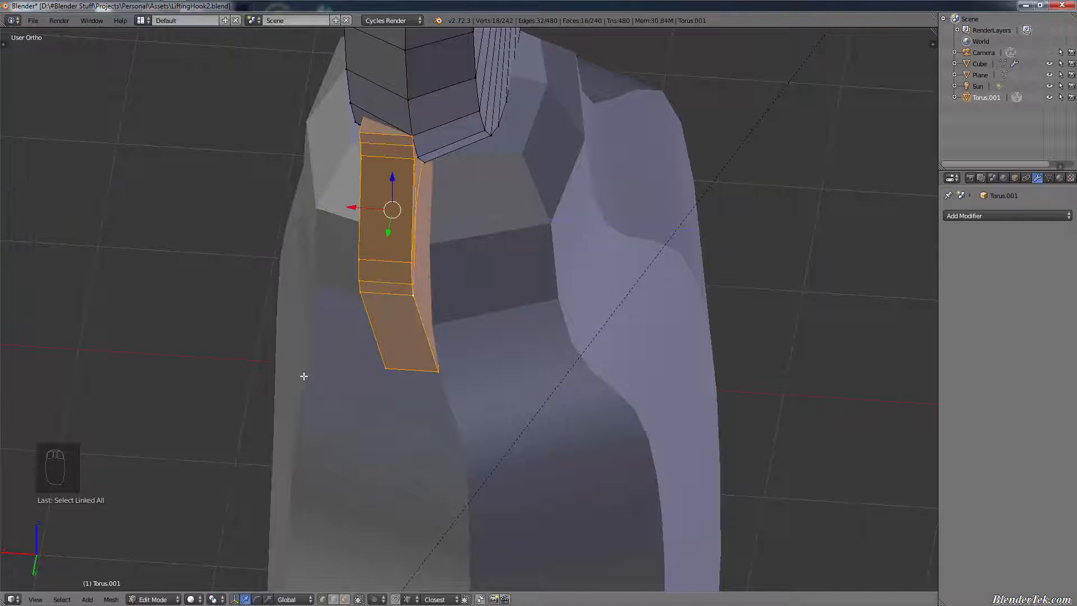
- Try Interactive Mirror on the lug along the global X and local Y axes
click(101, 599)
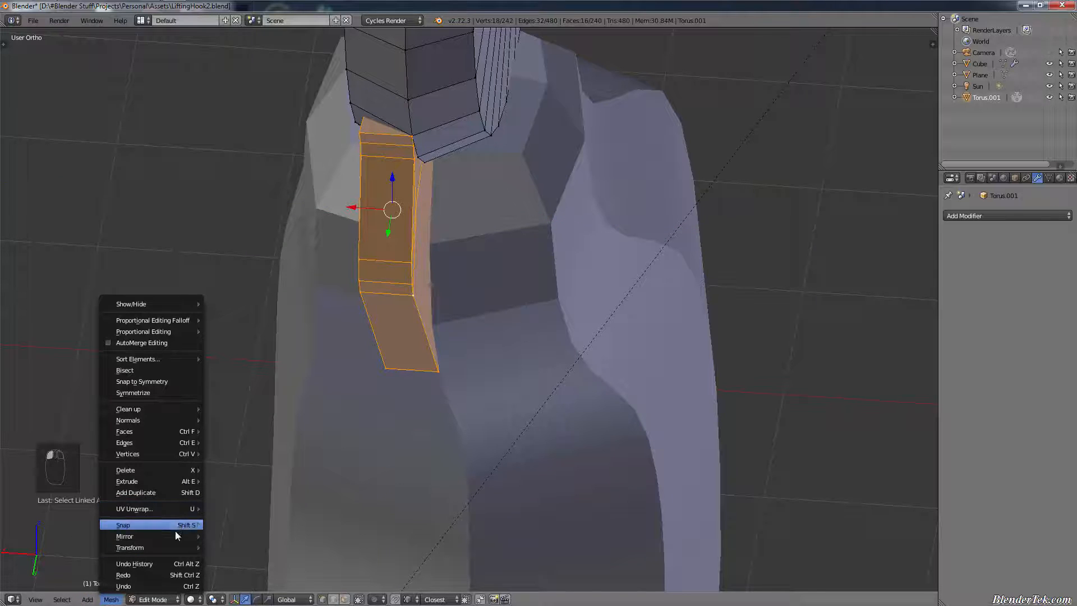
mouse_move(176, 535)
click(272, 448)
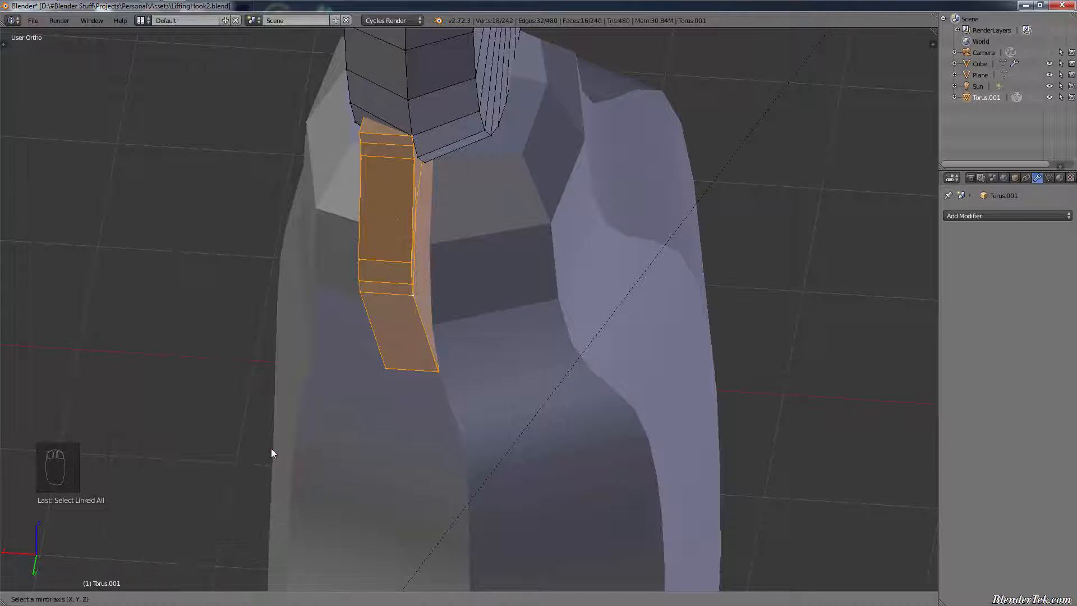
key(x)
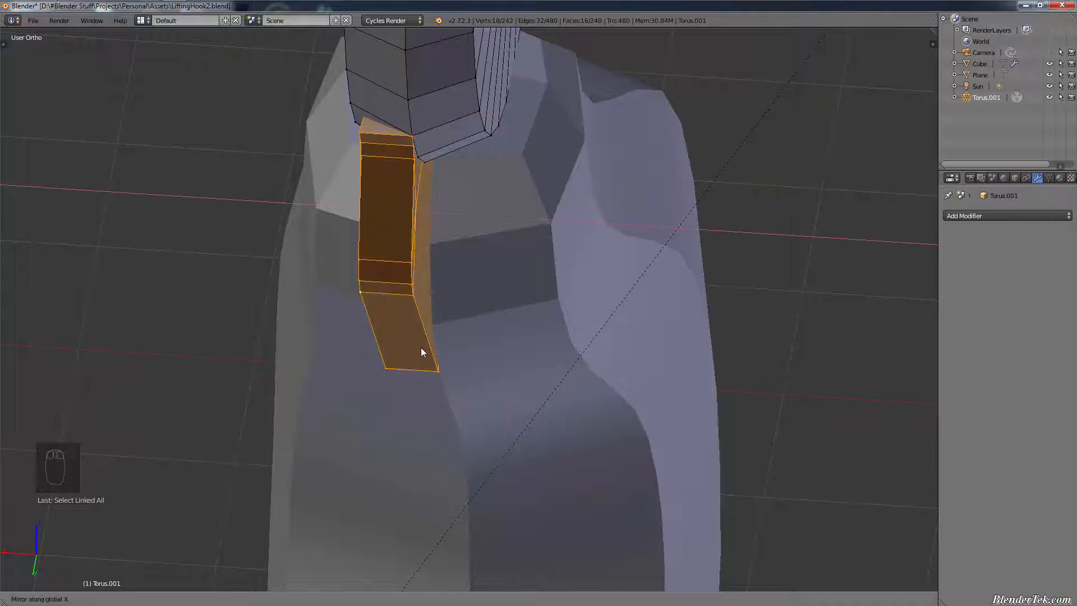
key(x)
key(z)
key(z)
key(z)
key(z)
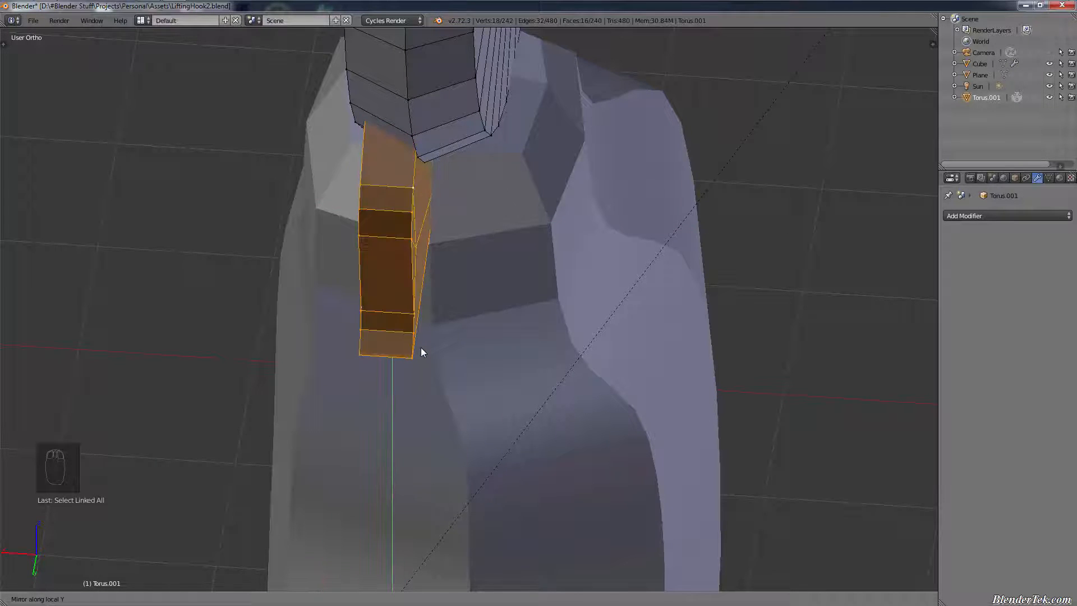
key(Escape)
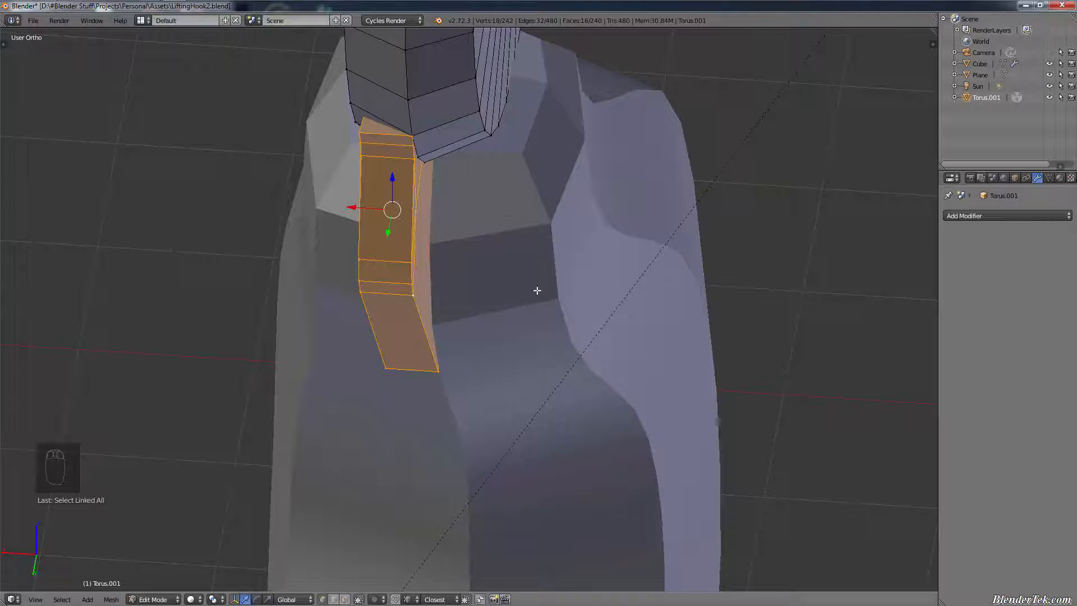
- Add a Mirror modifier to the ring and lug object and check which side the lug is mirrored to
mouse_move(532, 231)
middle_down()
mouse_move(553, 236)
mouse_move(530, 231)
middle_up()
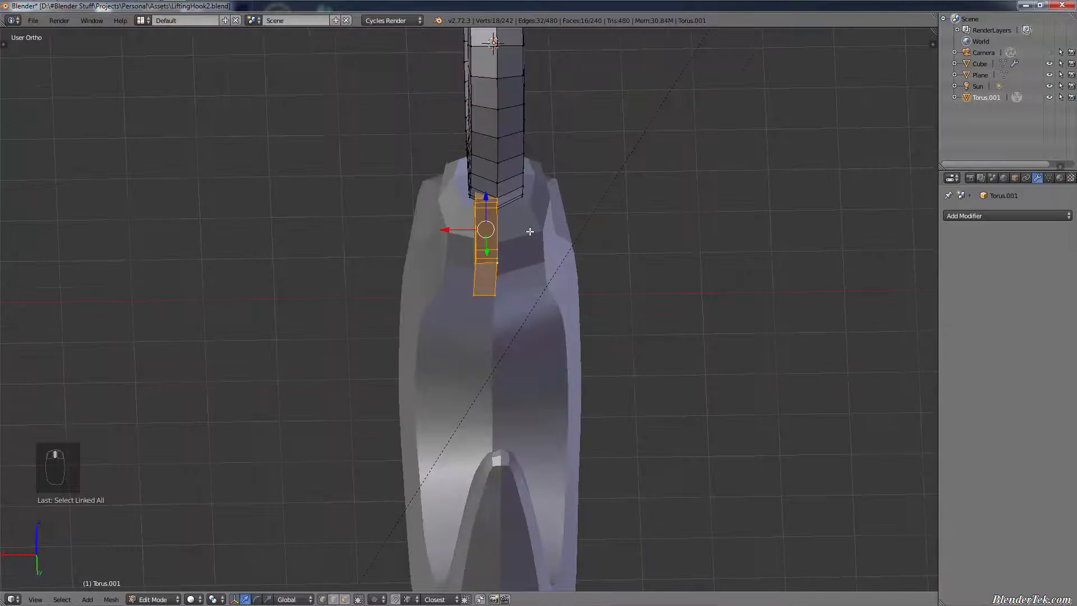
key(KP_1)
key(z)
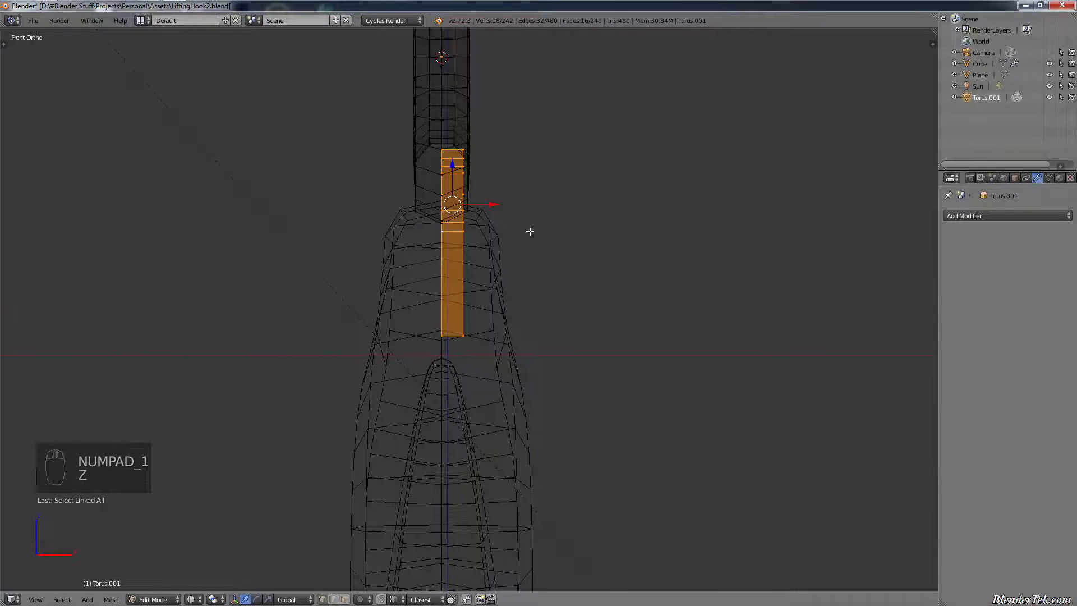
click(1009, 216)
click(847, 328)
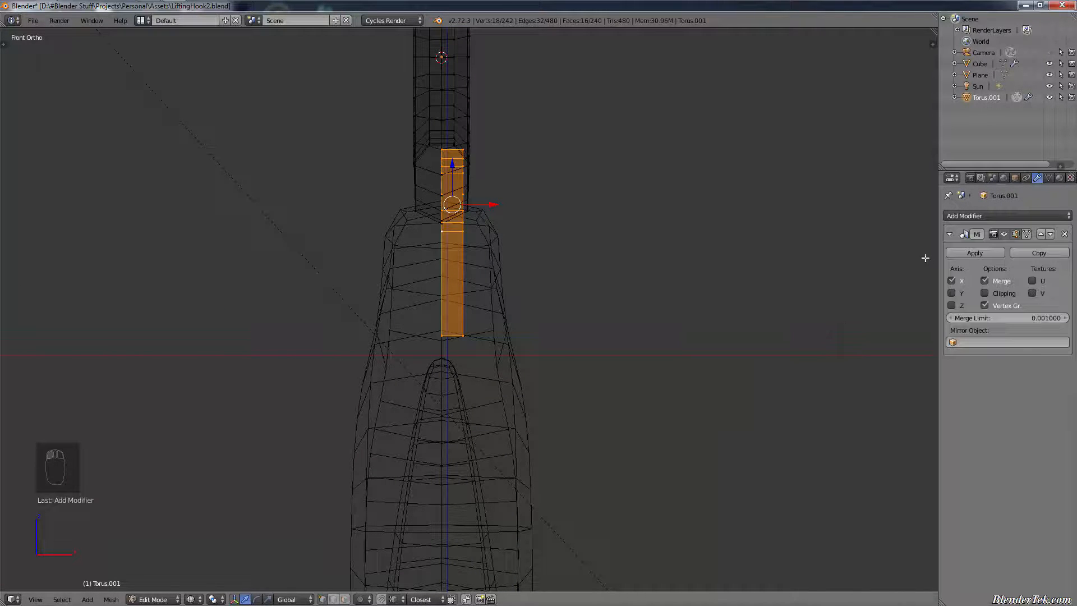
key(z)
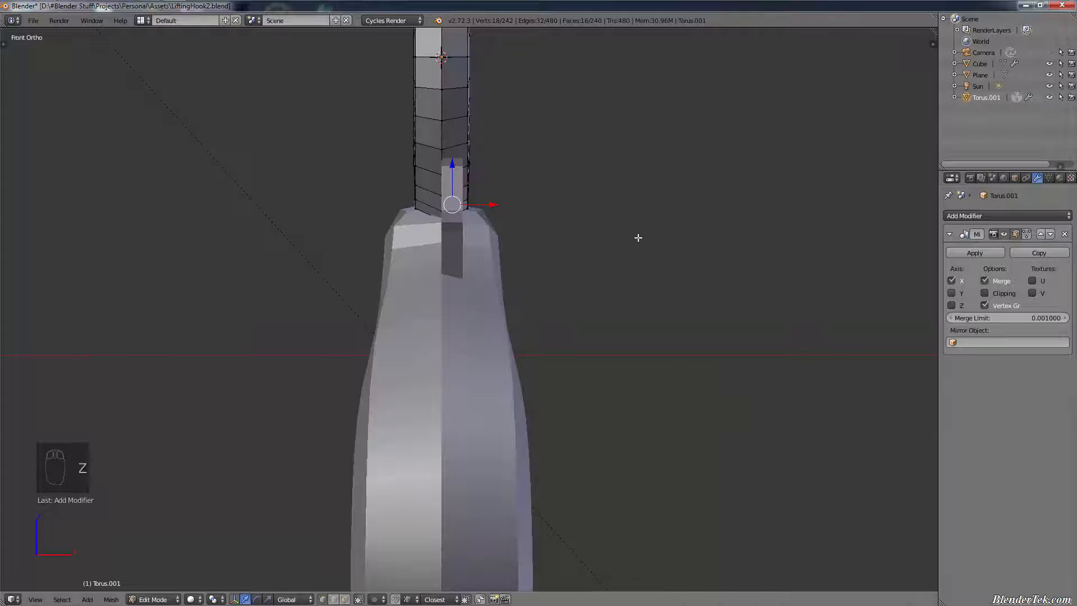
scroll(505, 197, up, 3)
mouse_move(504, 197)
middle_down()
mouse_move(472, 219)
mouse_move(409, 228)
mouse_move(404, 212)
middle_up()
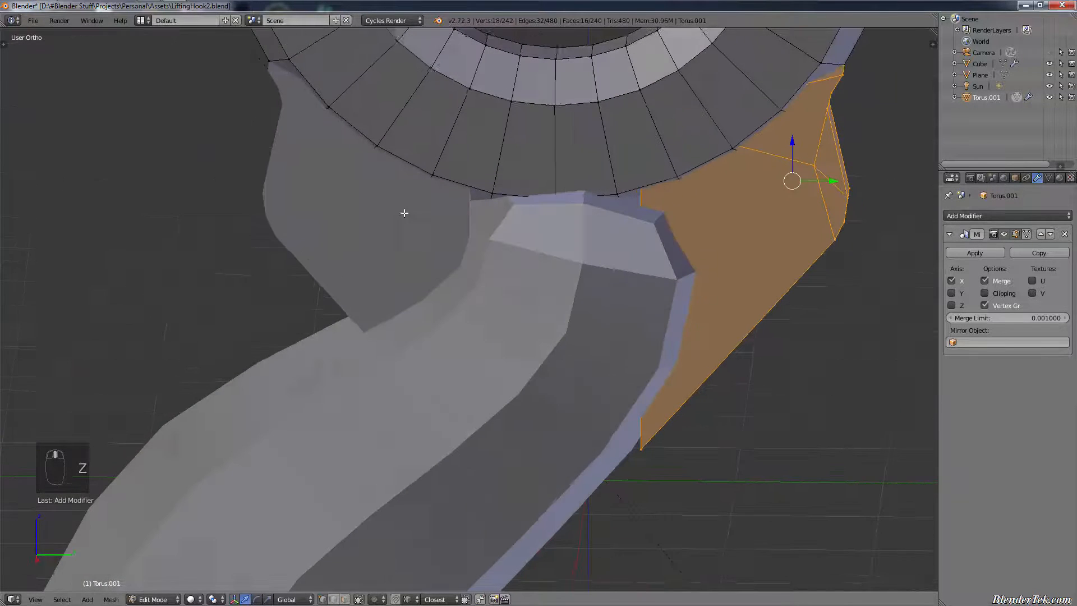
- Try the Mirror modifier's Y axis in place of X, and settle on Z as the only mirror axis
click(953, 281)
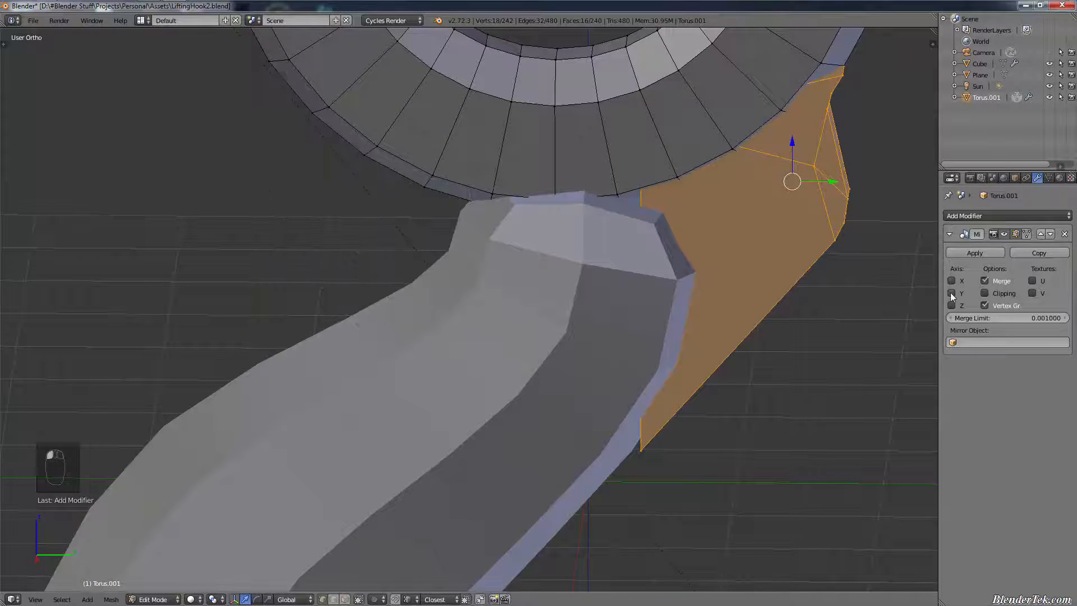
click(951, 294)
middle_drag(899, 296, 825, 317)
shift+middle_drag(826, 318, 429, 376)
middle_drag(600, 340, 556, 338)
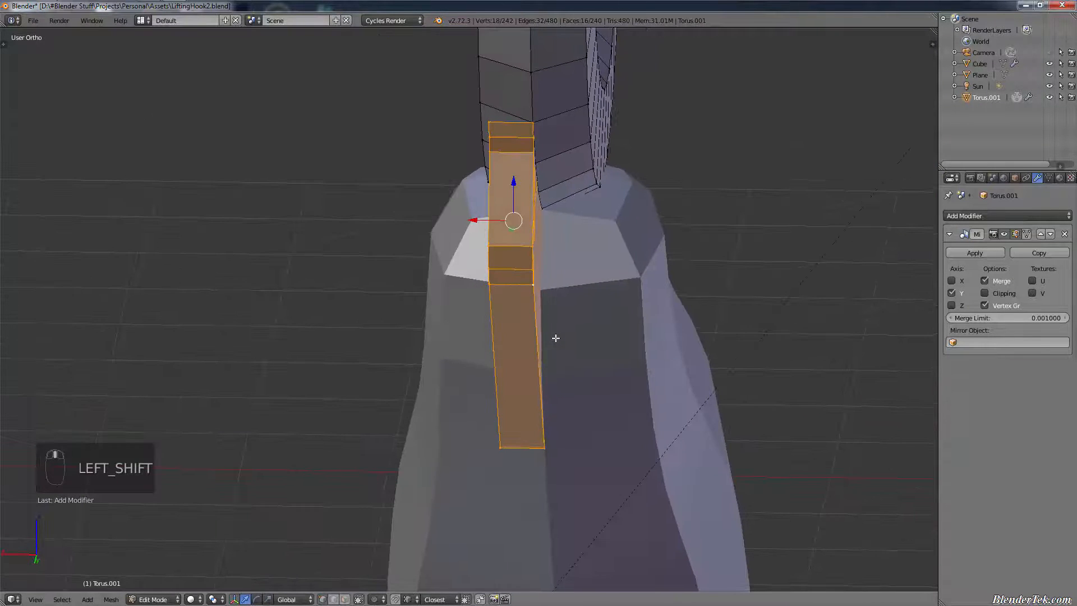
click(952, 306)
middle_drag(793, 301, 811, 314)
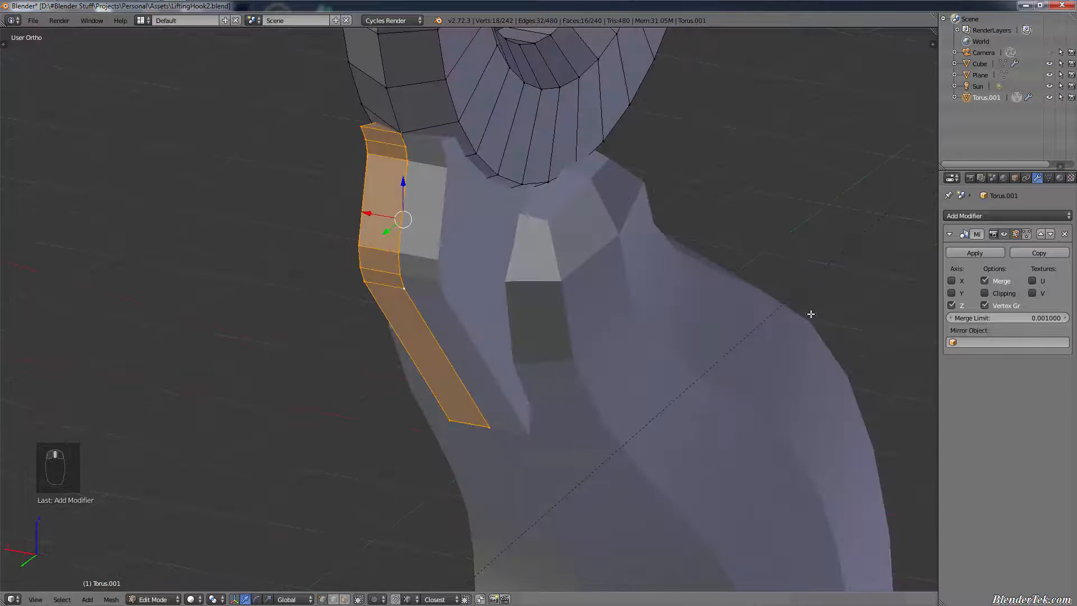
- Enable Clipping on the Mirror modifier and apply the modifier in Object Mode
click(974, 253)
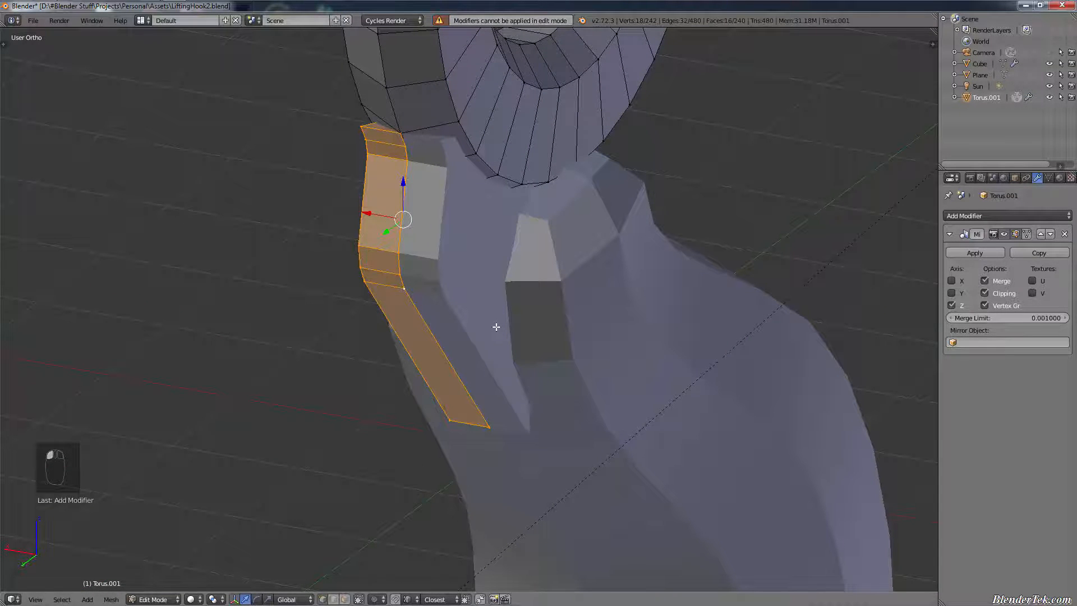
key(Tab)
click(974, 253)
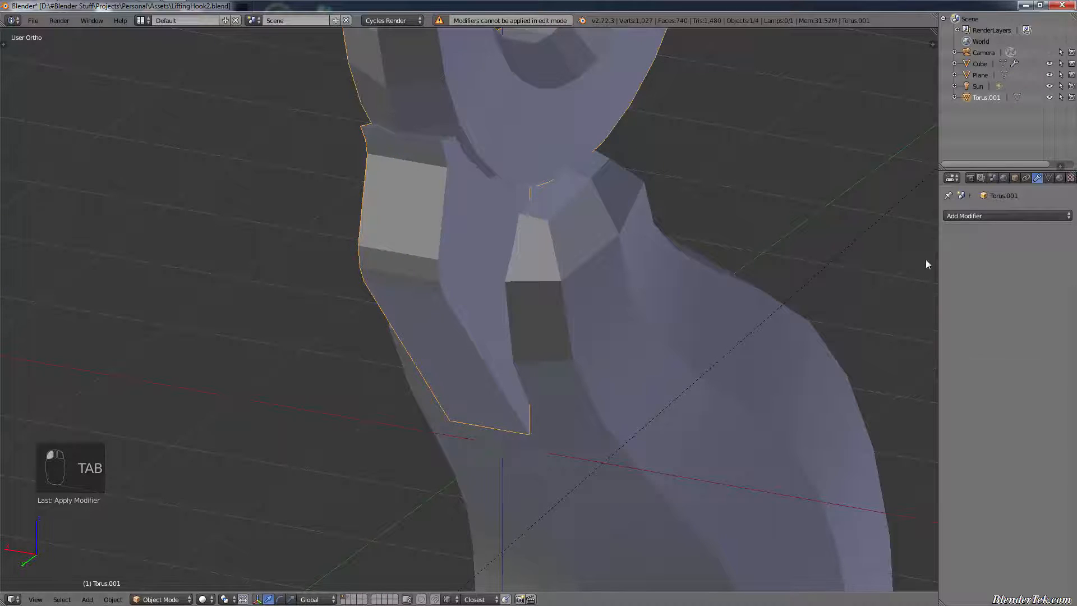
- Return the ring and lug object to Edit Mode and select all geometry linked to the lug
middle_drag(926, 259, 656, 267)
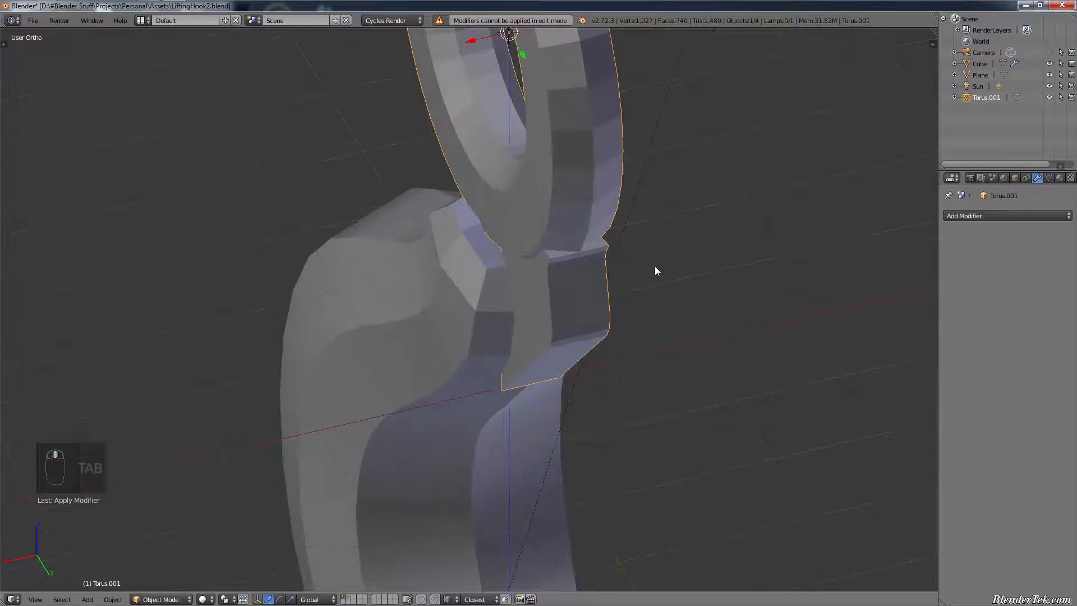
scroll(598, 300, up, 3)
key(Tab)
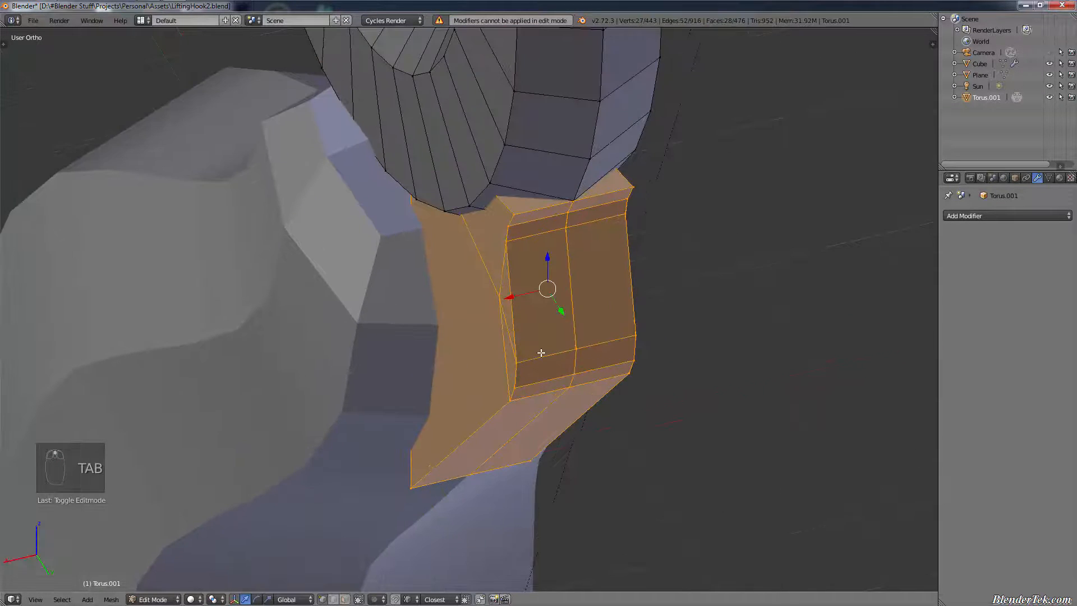
key(ctrl+l)
key(ctrl+l)
key(ctrl+l)
key(ctrl+l)
key(ctrl+l)
key(ctrl+l)
key(ctrl+l)
key(ctrl+l)
key(ctrl+l)
key(ctrl+l)
key(ctrl+l)
key(ctrl+l)
key(ctrl+l)
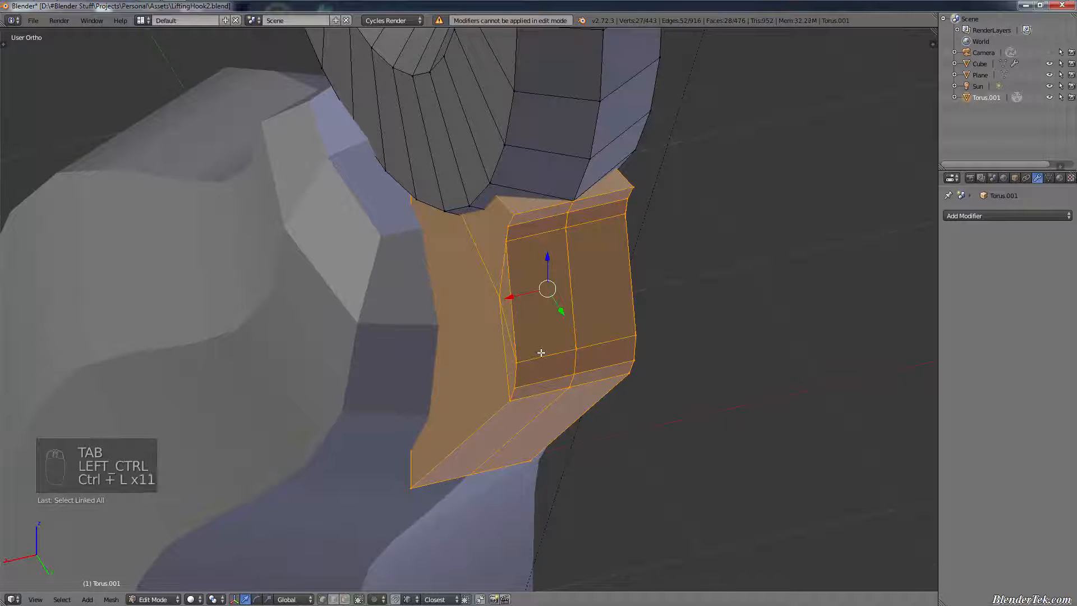
scroll(629, 154, down, 5)
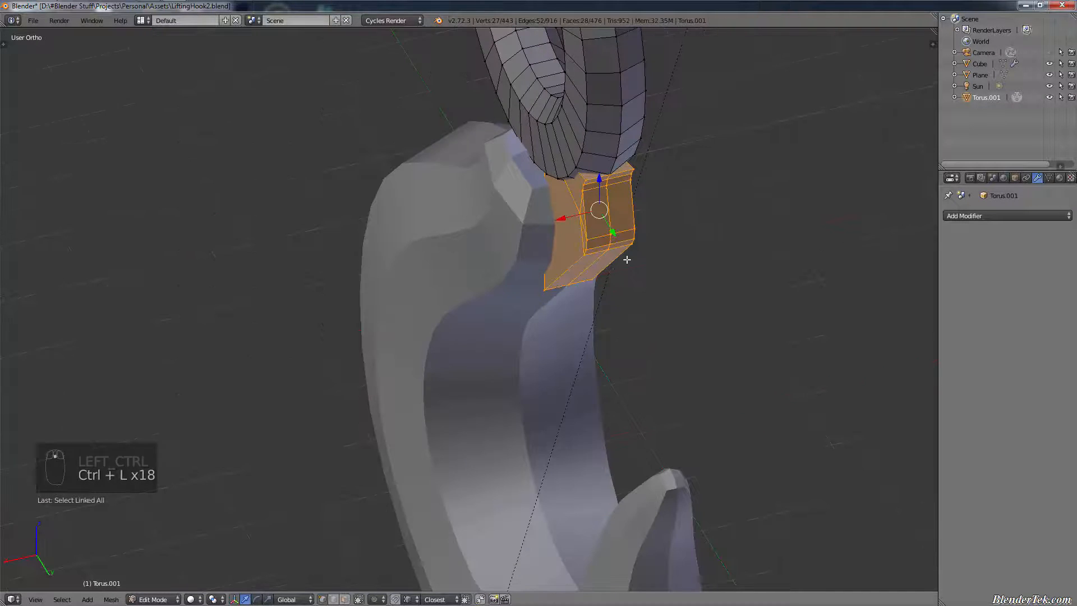
- Pick the vertex at the lug's lower inner corner in right view and allow selecting through the mesh to hidden vertices
middle_drag(621, 259, 712, 240)
scroll(711, 240, up, 3)
scroll(441, 465, up, 3)
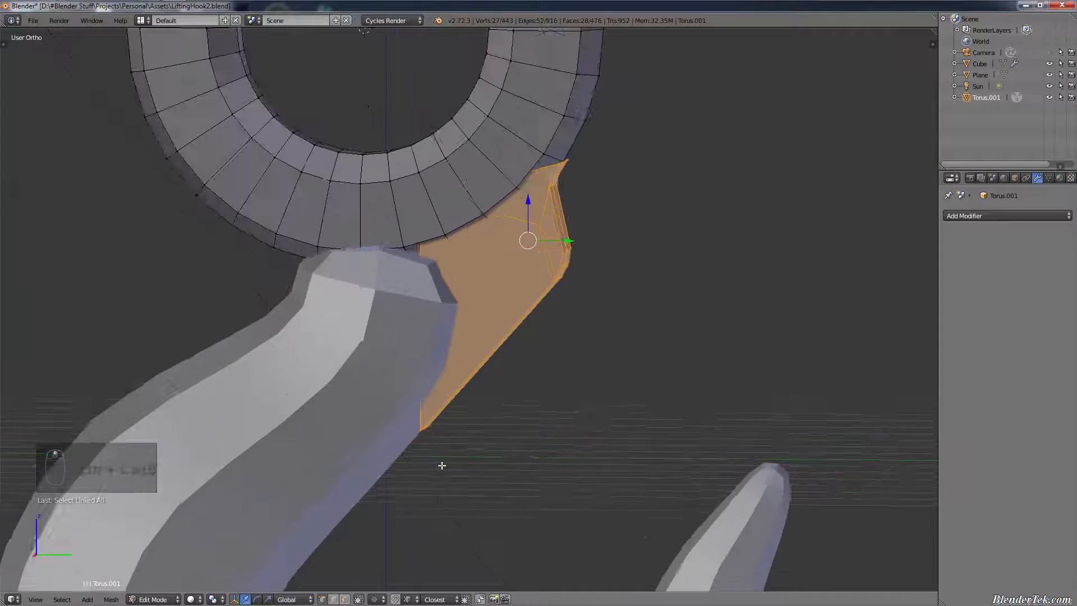
key(KP_3)
scroll(441, 456, up, 3)
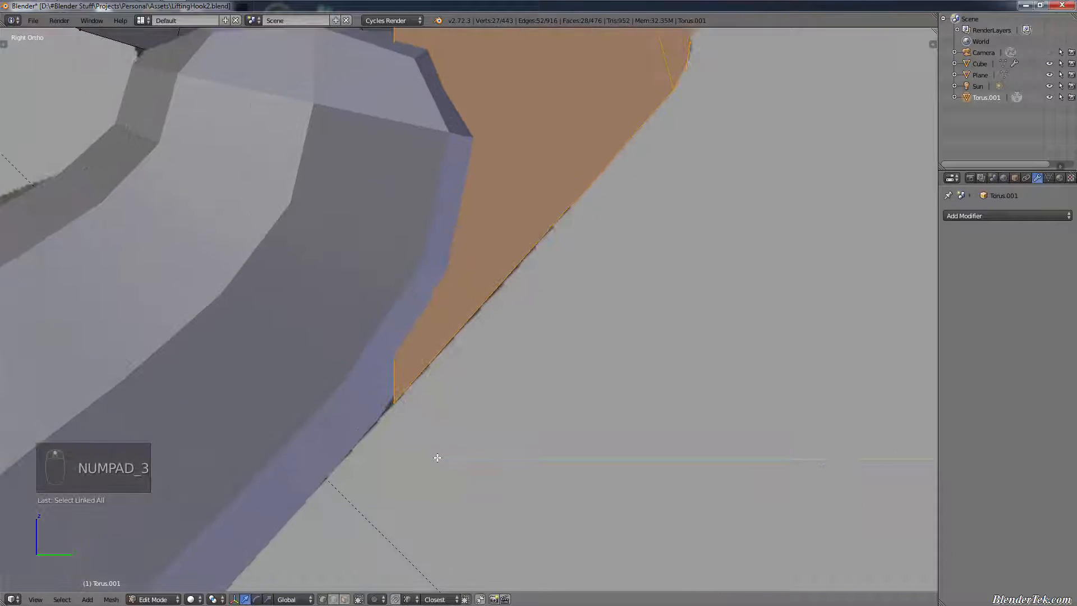
scroll(481, 363, down, 4)
shift+middle_drag(508, 343, 523, 407)
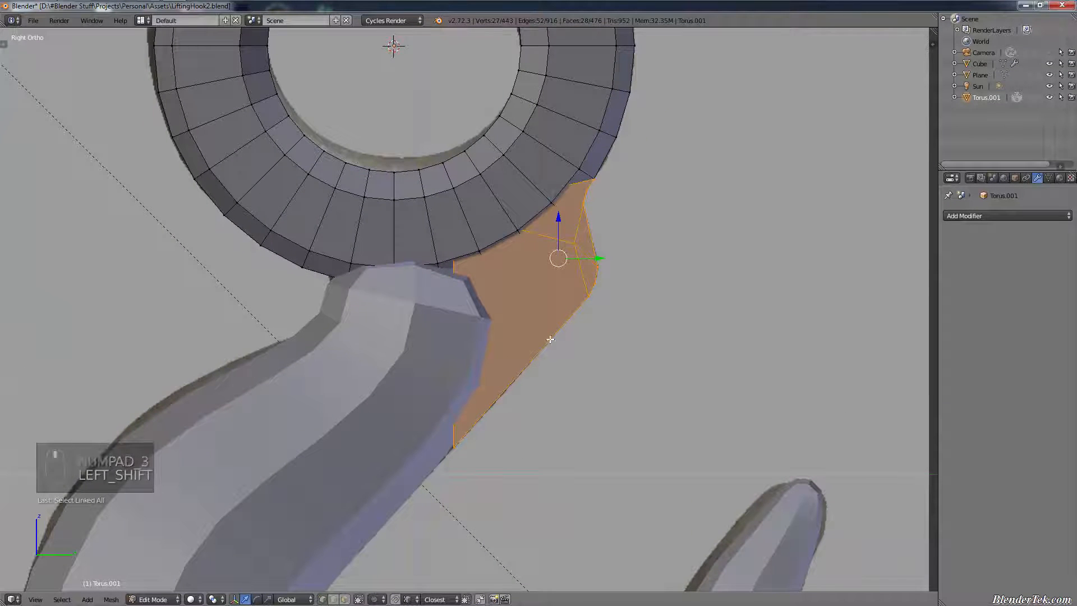
scroll(446, 469, up, 4)
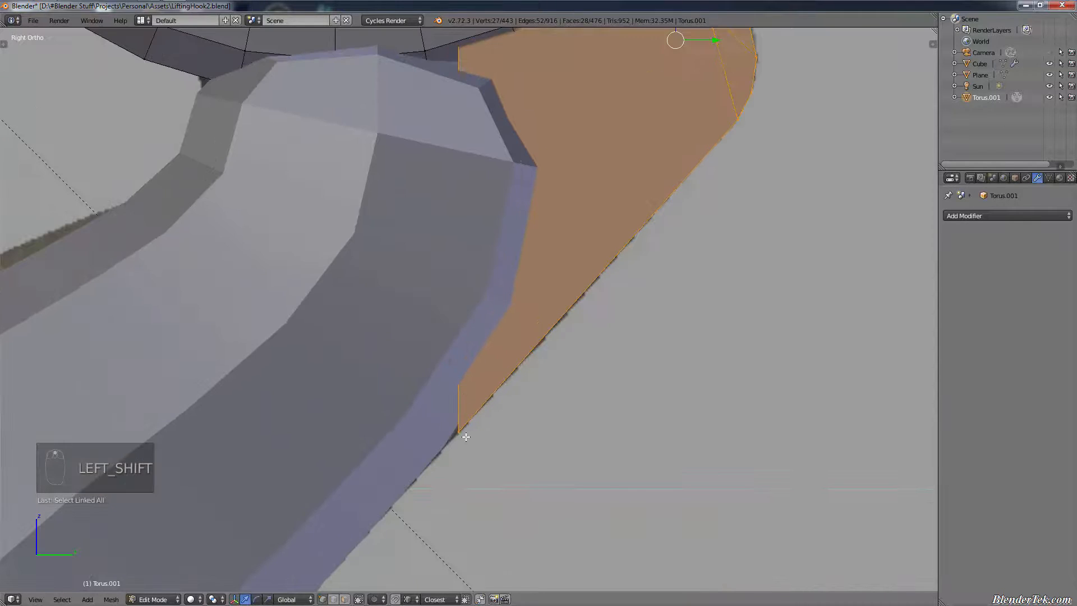
key(a)
key(c)
click(460, 434)
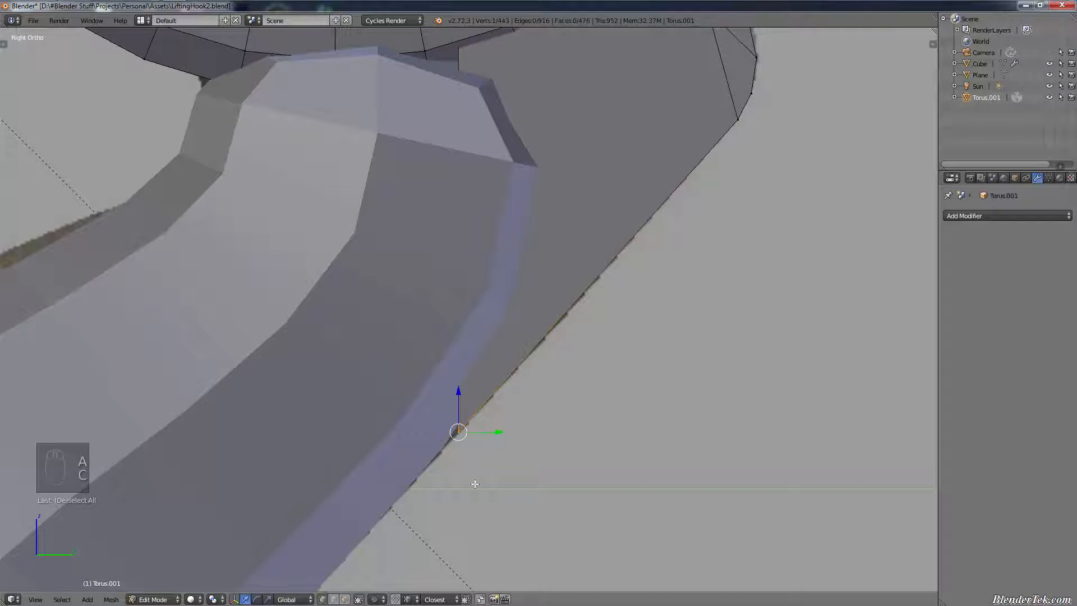
click(360, 600)
- Select the overlapping vertices at the lug's lower inner corner and move them slightly along Y towards the hook's neck
key(a)
key(c)
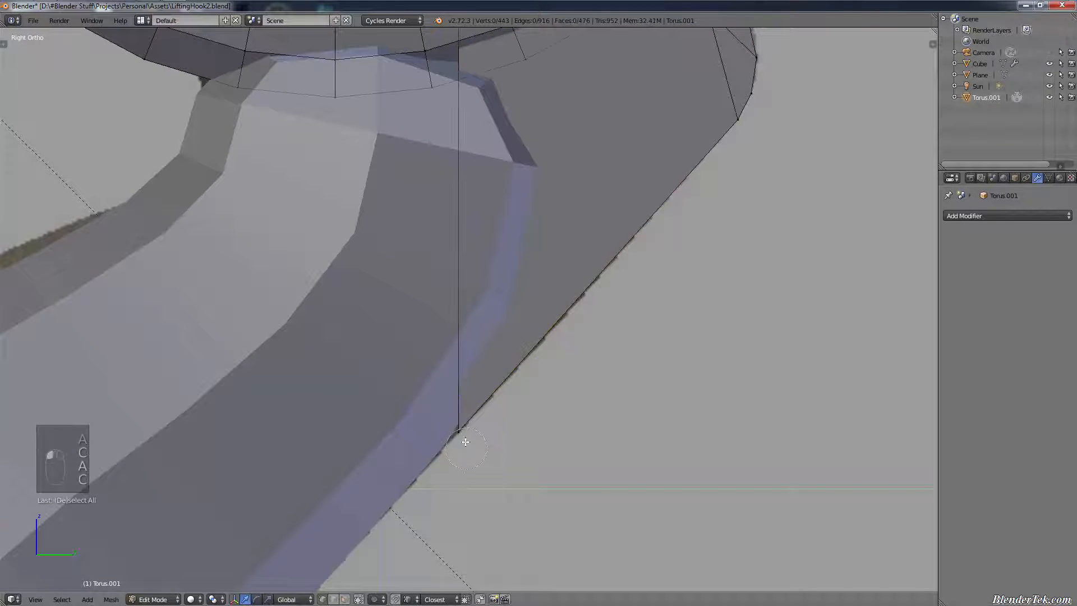
click(462, 438)
right_click(485, 451)
key(z)
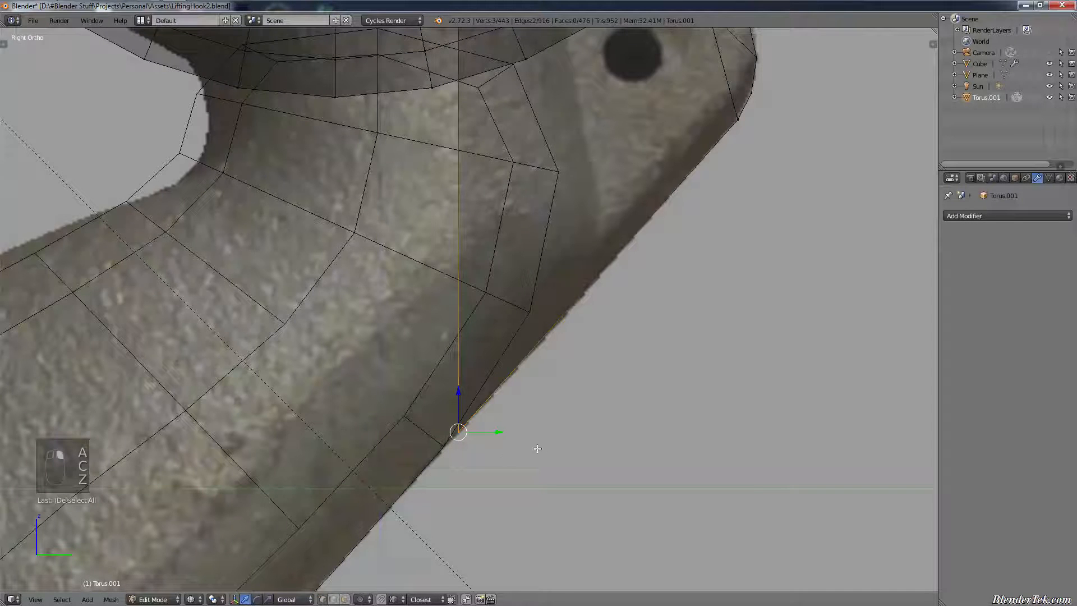
key(g)
key(y)
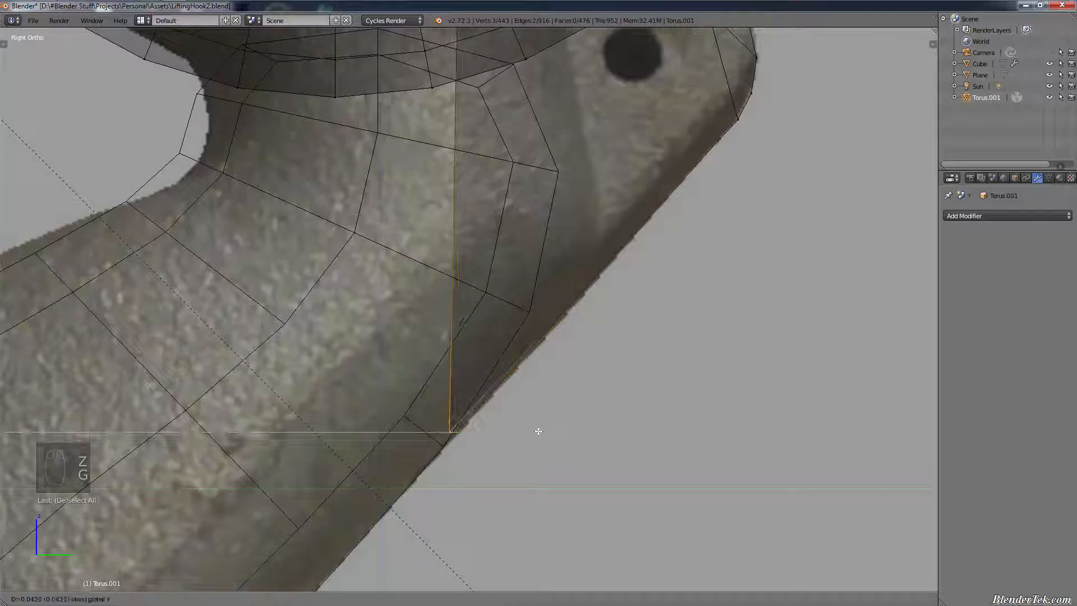
click(538, 432)
click(538, 432)
key(a)
- Compare the lug's outline and its upper junction with the ring against the reference image in right wireframe view
scroll(678, 284, down, 3)
key(a)
scroll(678, 285, down, 3)
shift+middle_drag(704, 286, 607, 459)
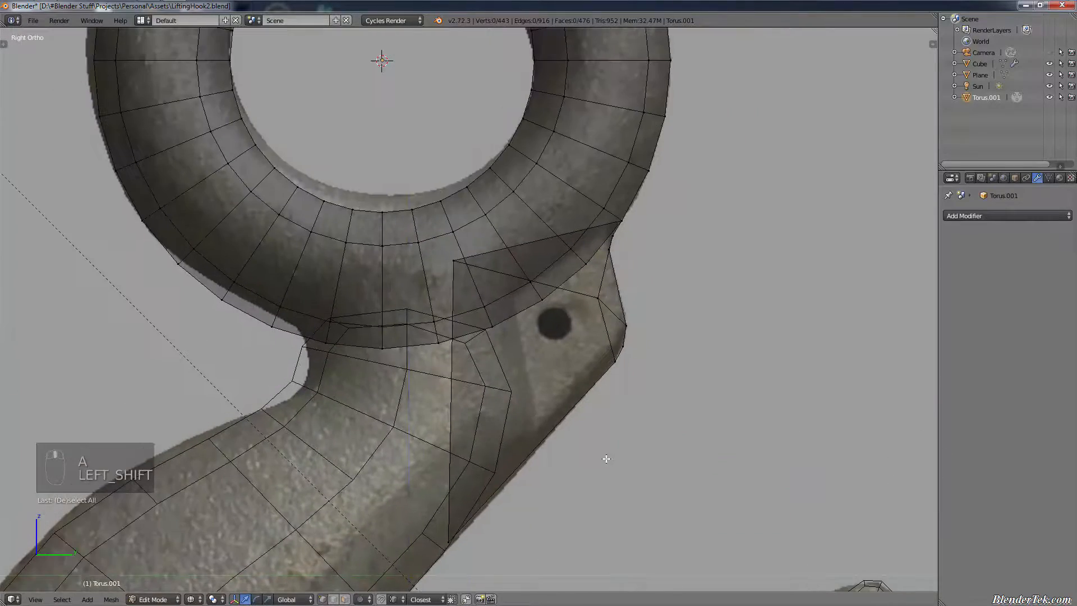
scroll(662, 326, up, 6)
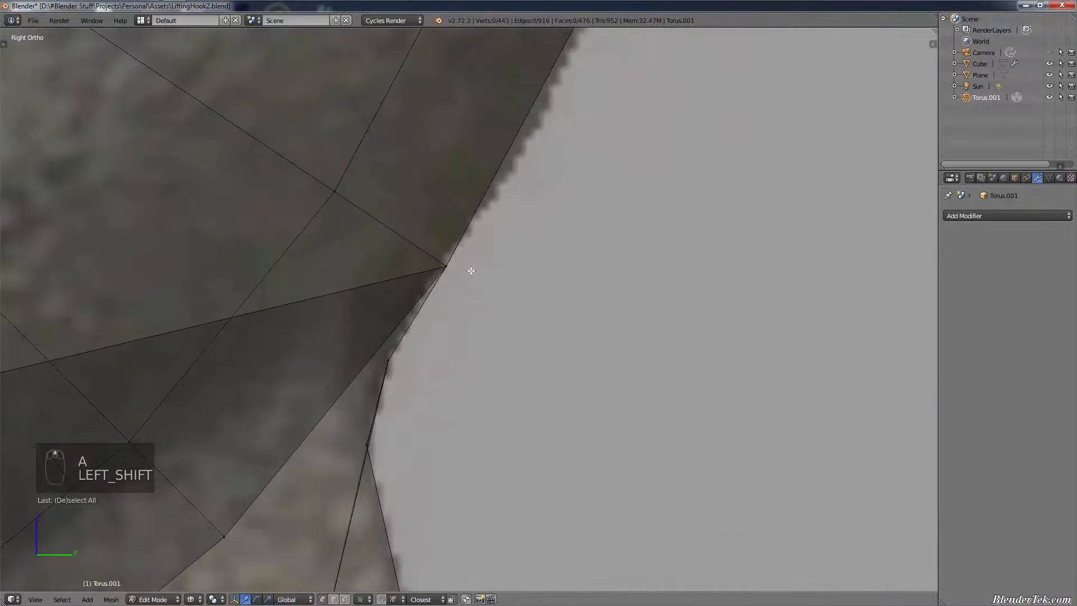
scroll(487, 392, down, 6)
scroll(489, 446, up, 2)
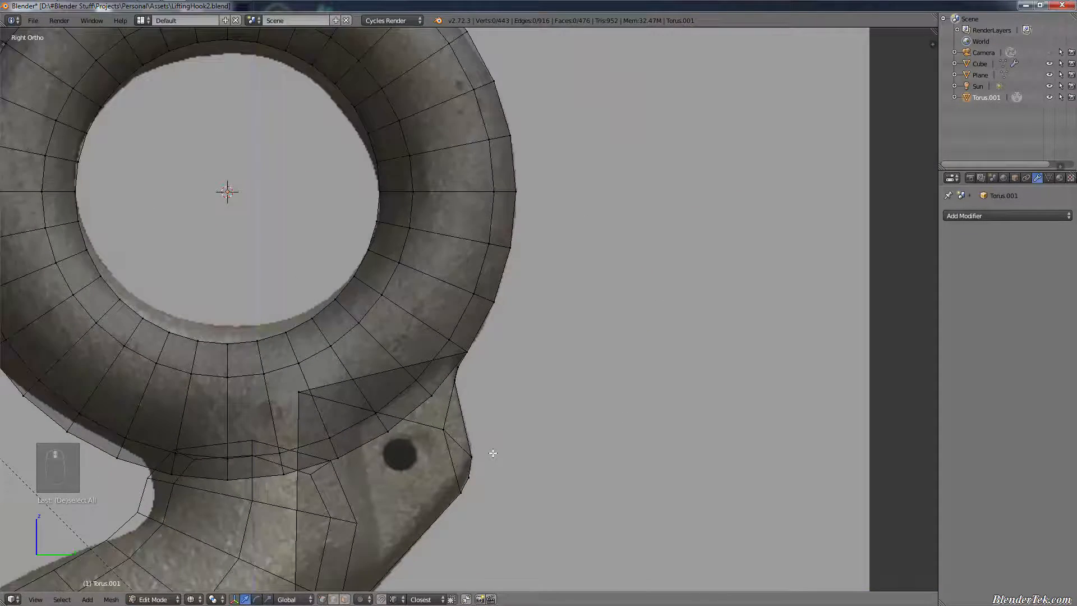
key(a)
key(a)
- Examine the joint between ring, lug and hook in solid shading and in Object Mode
key(z)
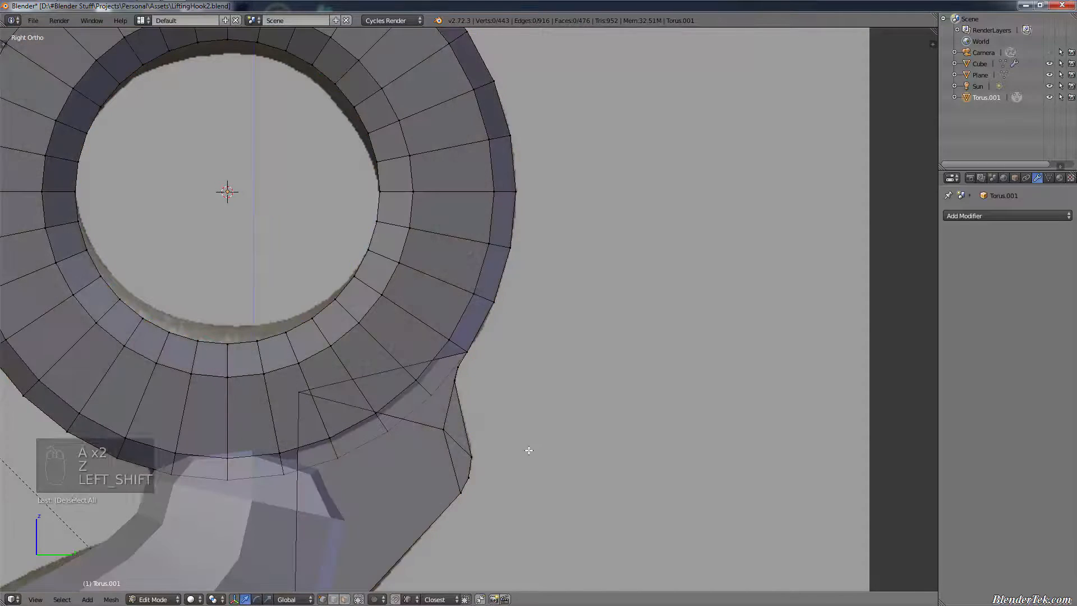
mouse_move(527, 449)
shift+middle_down()
mouse_move(648, 327)
mouse_move(602, 349)
shift+middle_up()
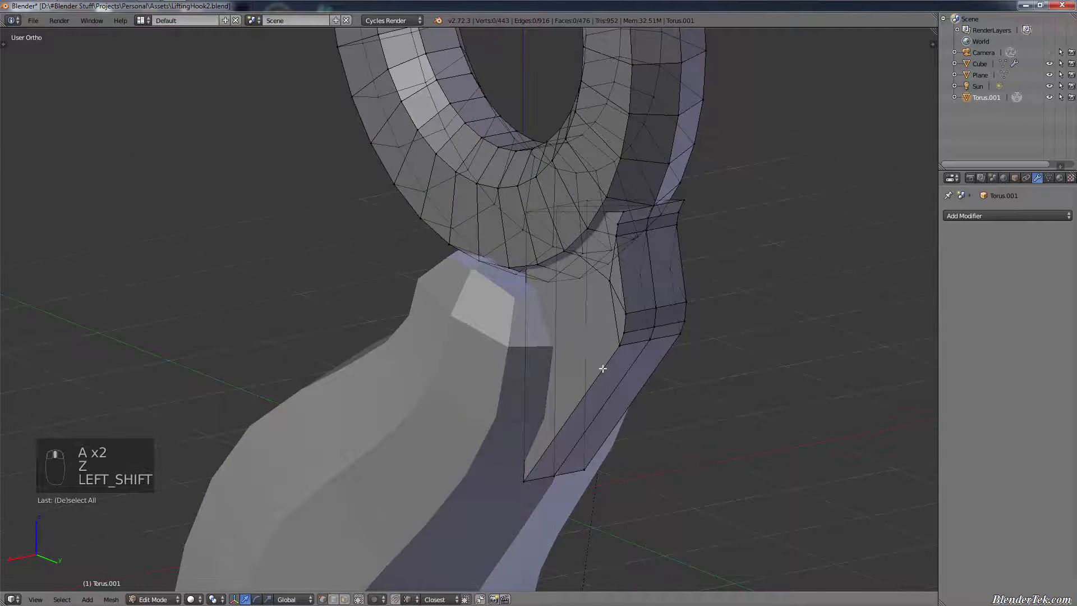
scroll(602, 368, down, 6)
key(Tab)
scroll(621, 385, down, 2)
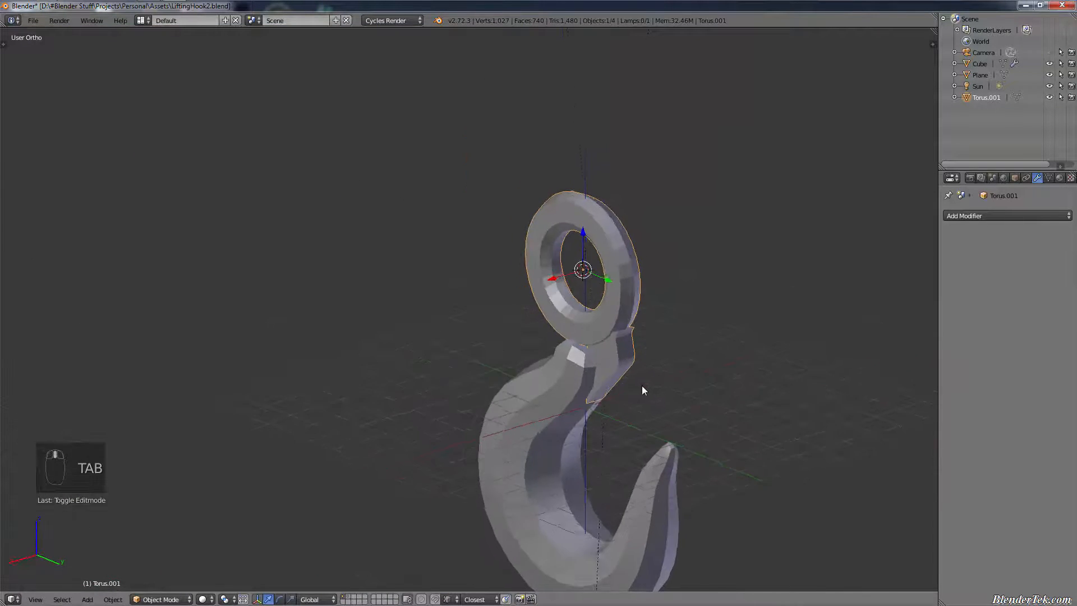
scroll(643, 389, up, 10)
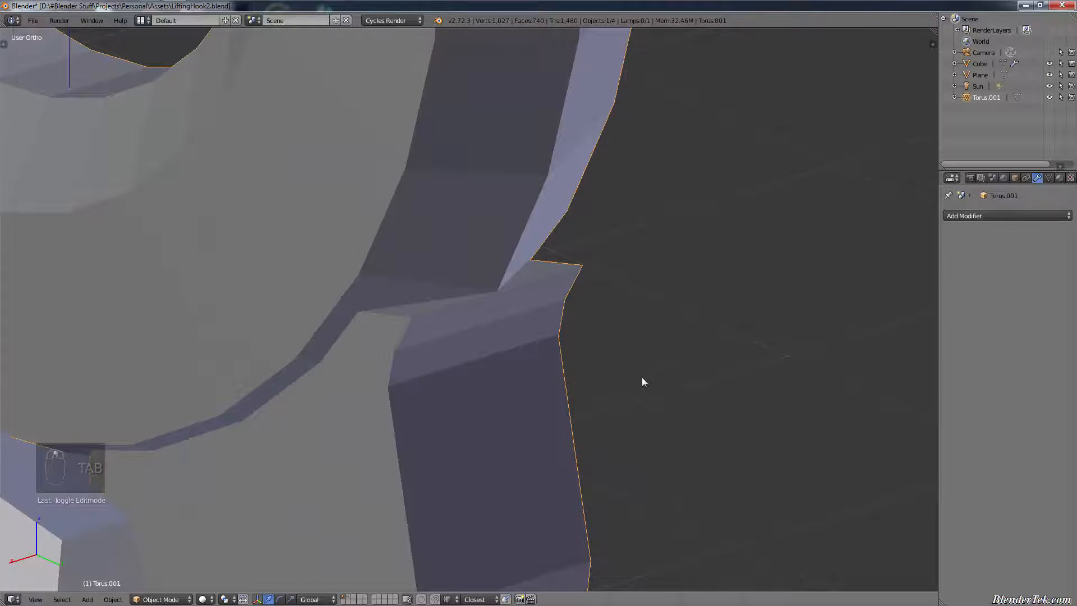
scroll(705, 317, down, 8)
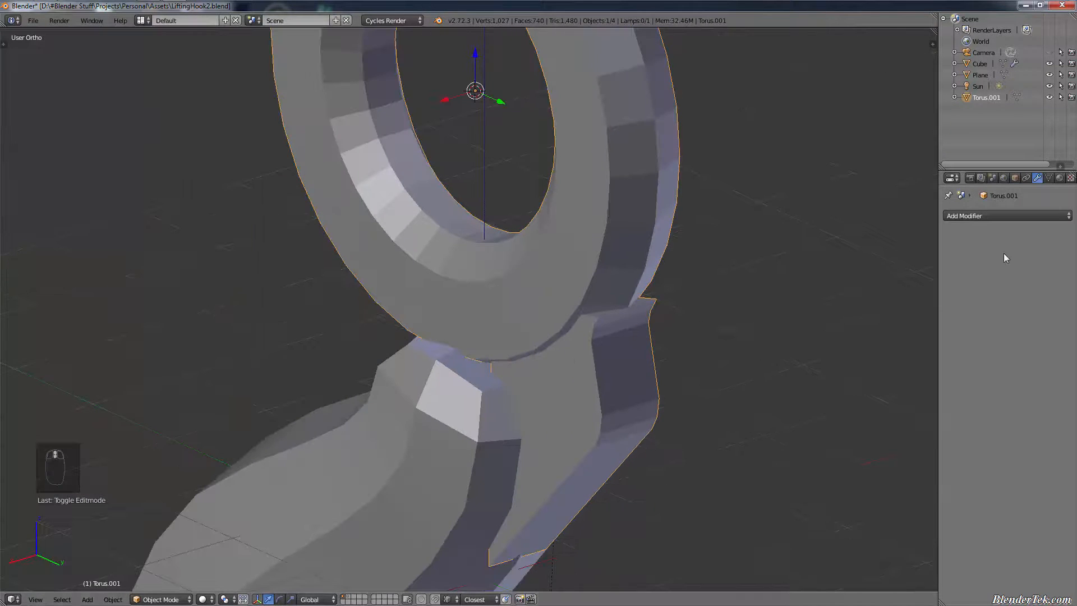
- Add a Subdivision Surface modifier to the ring and lug, try higher viewport levels, and set View to 0
click(1003, 215)
click(859, 402)
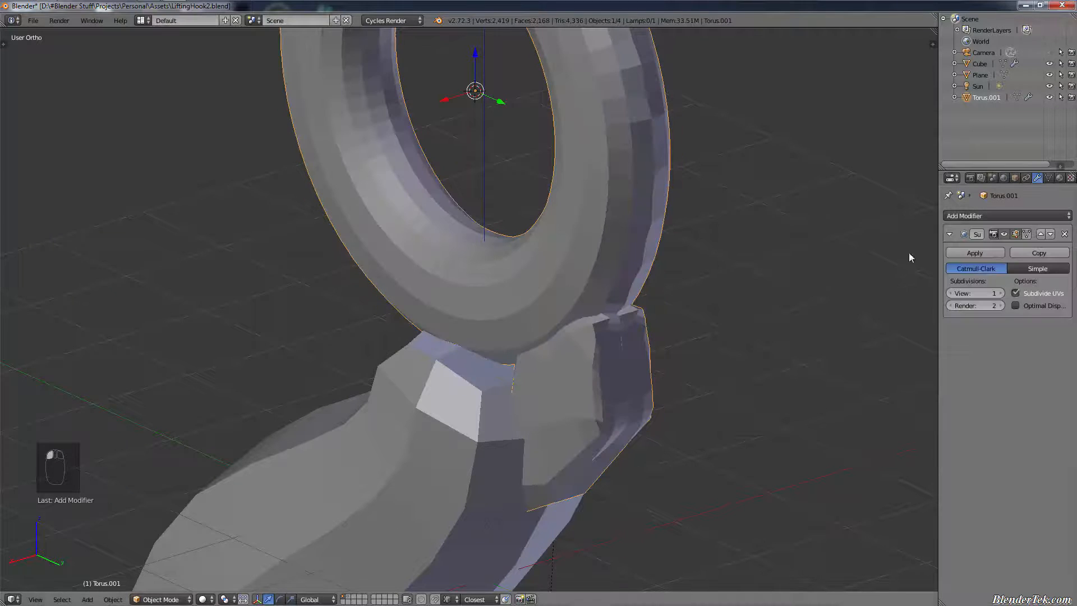
click(1001, 292)
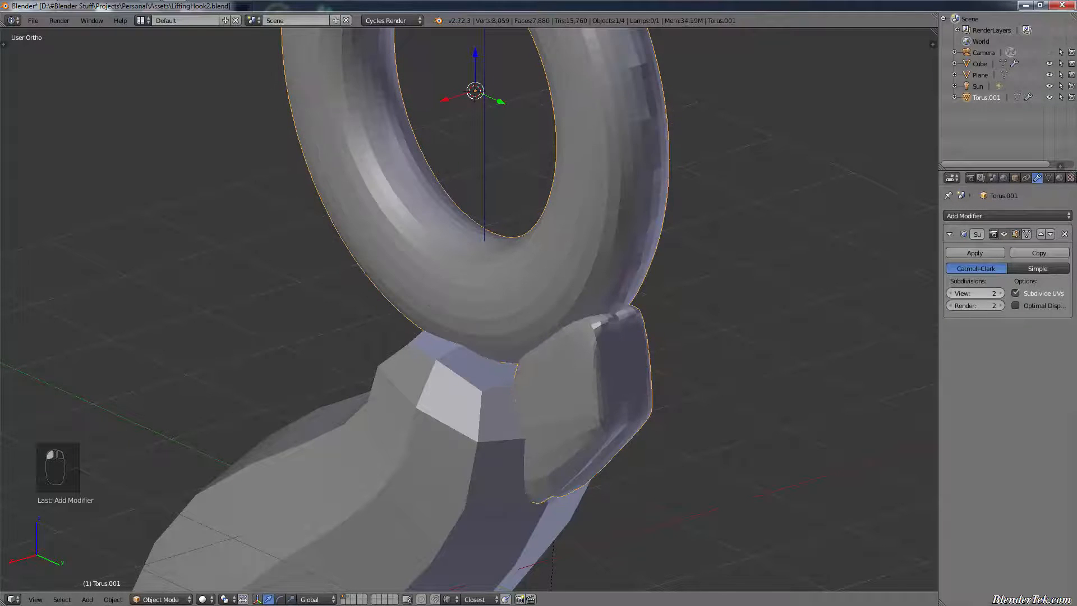
click(1002, 294)
click(952, 294)
click(952, 293)
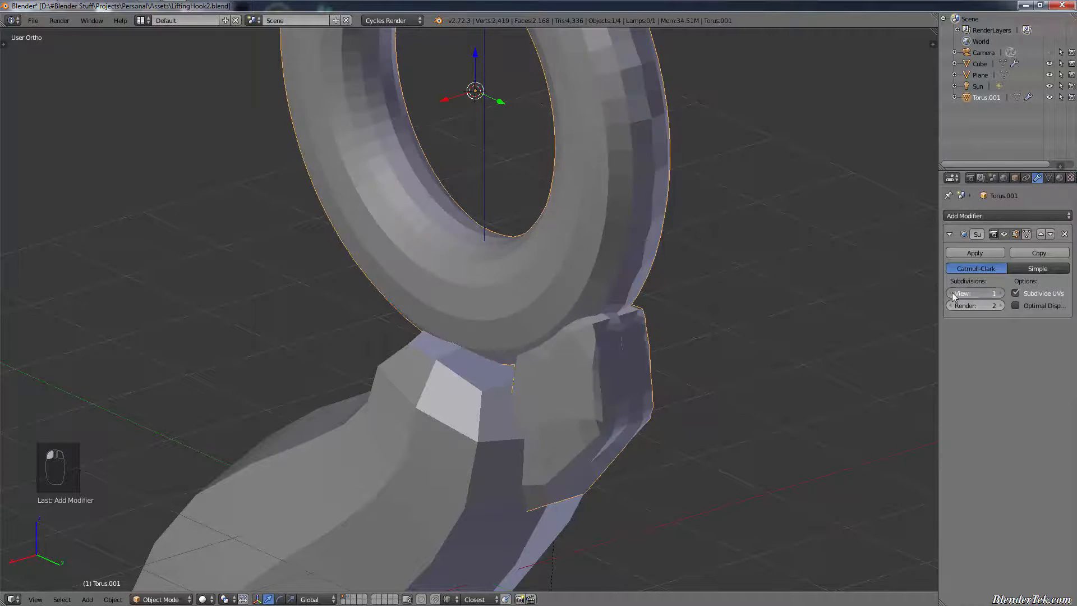
click(952, 293)
- Place the 3D cursor at the centre of the reference's lug hole in right wireframe view
key(KP_3)
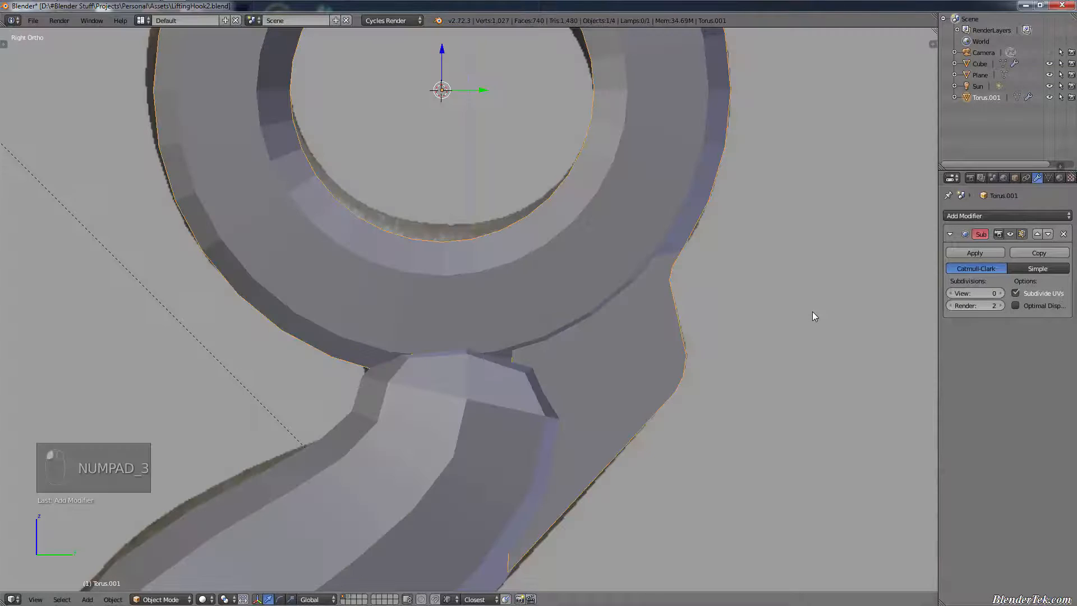
key(Tab)
key(z)
scroll(782, 347, up, 4)
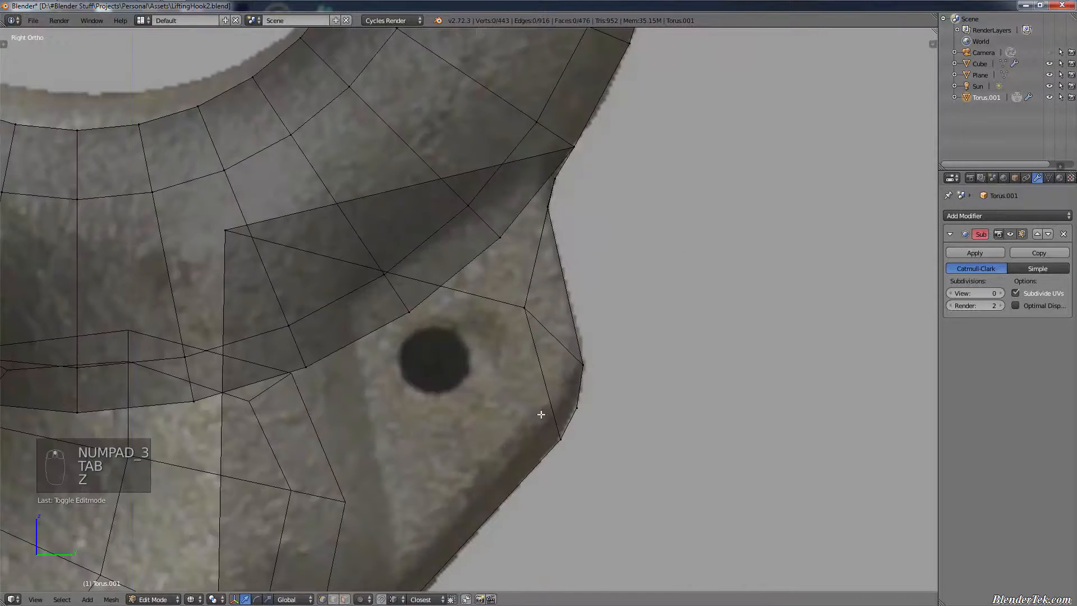
click(434, 358)
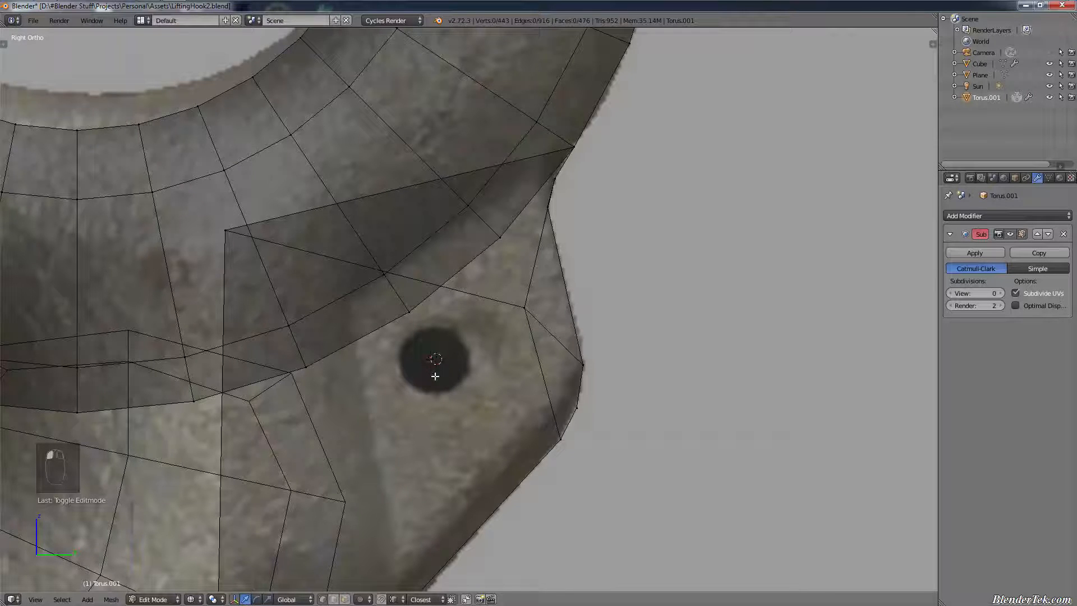
key(shift+a)
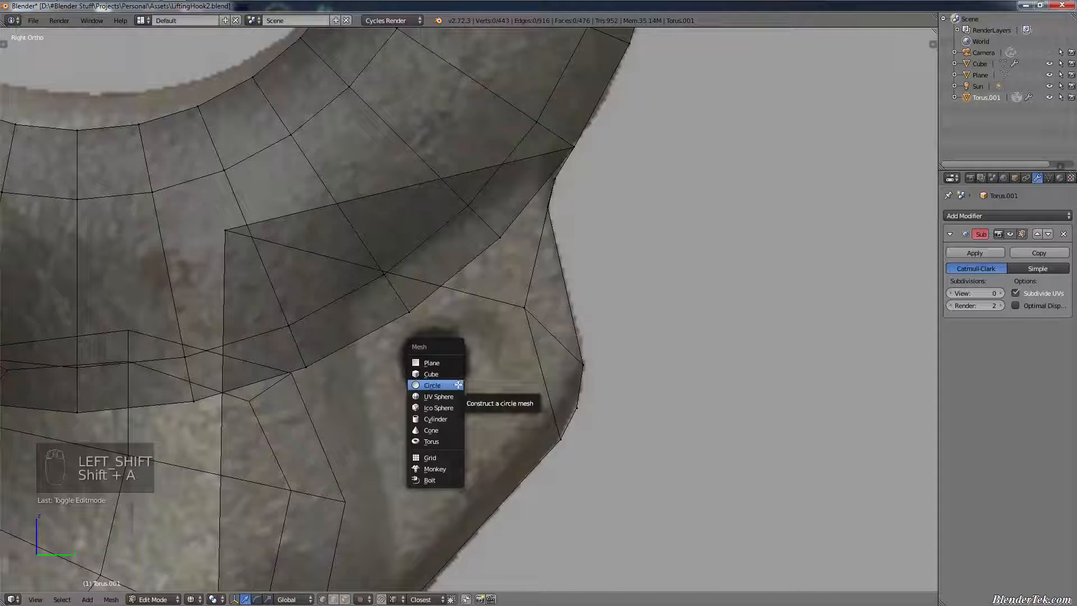
click(459, 385)
key(Tab)
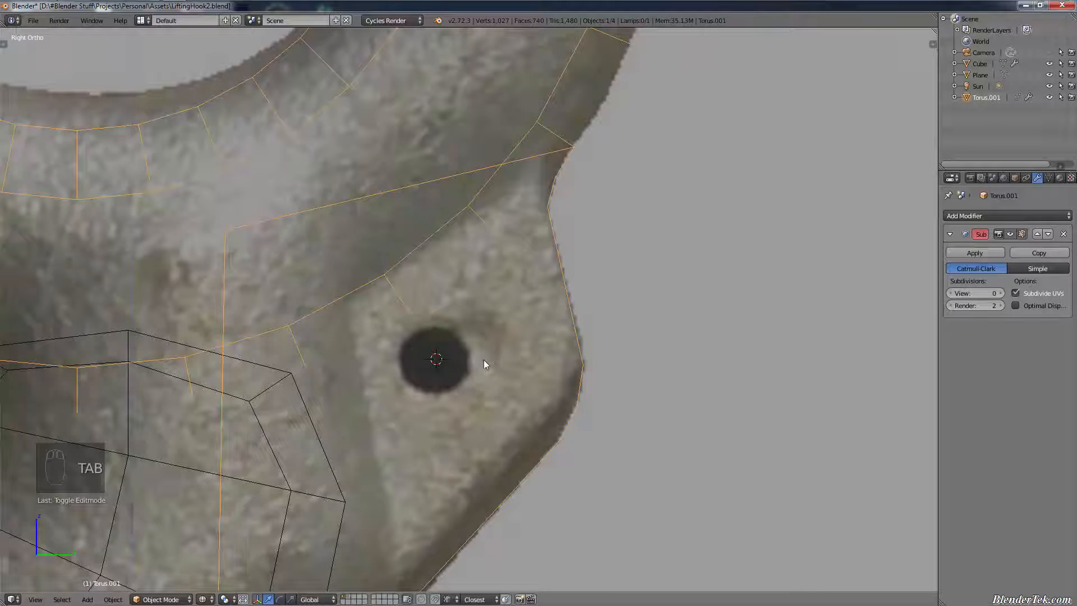
- Add a 32-vertex mesh circle as a separate object at the 3D cursor and align it to the view
key(shift+a)
mouse_move(485, 364)
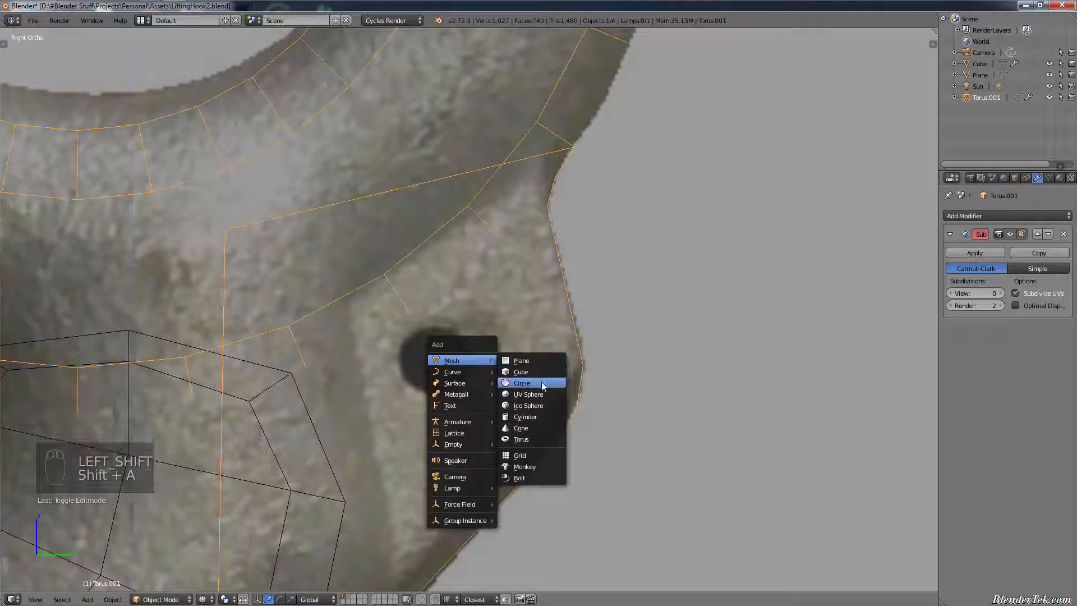
click(522, 383)
key(F6)
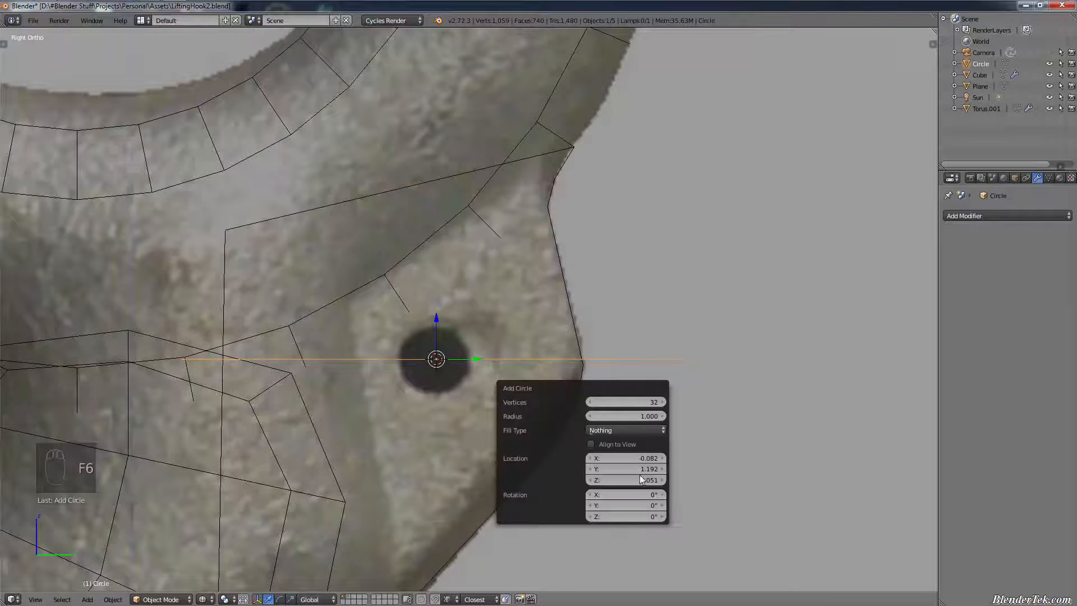
click(613, 444)
- Scale the circle down and move it over the reference's lug hole, leaving it slightly larger than the dark opening
key(s)
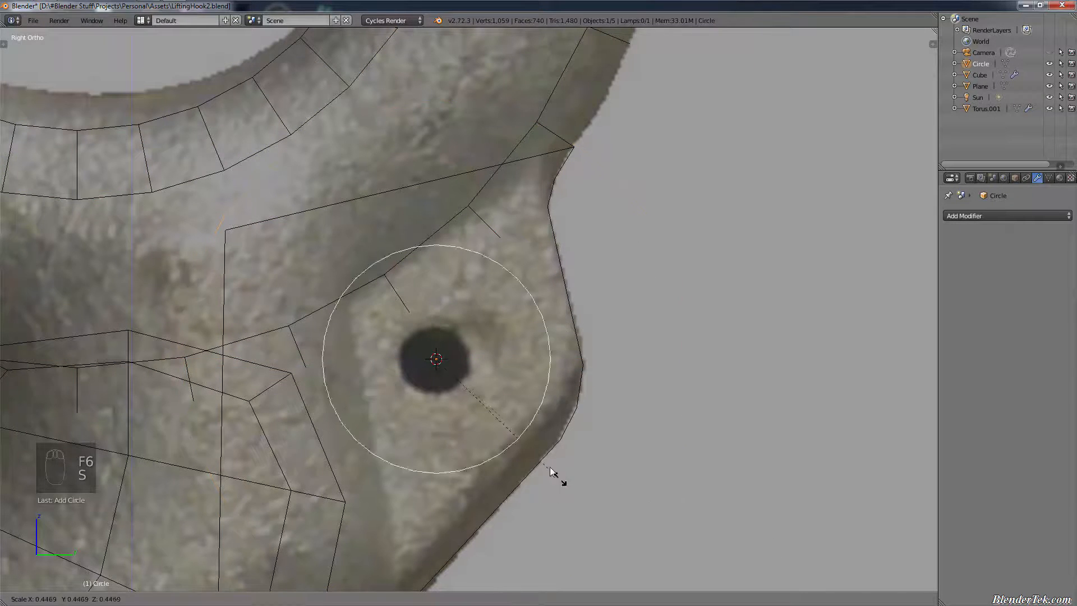
click(480, 394)
key(g)
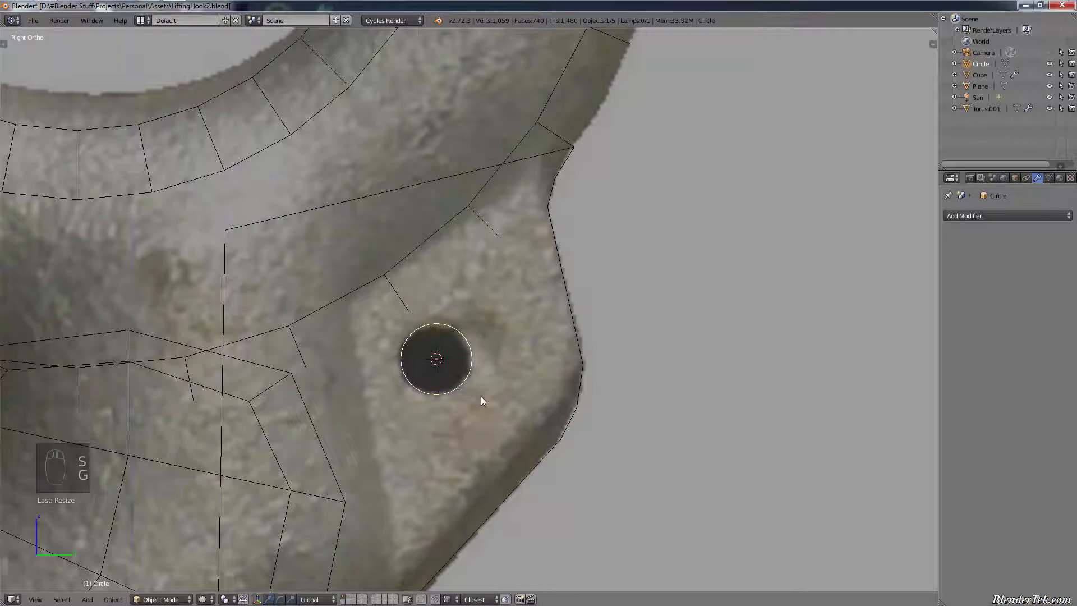
click(480, 397)
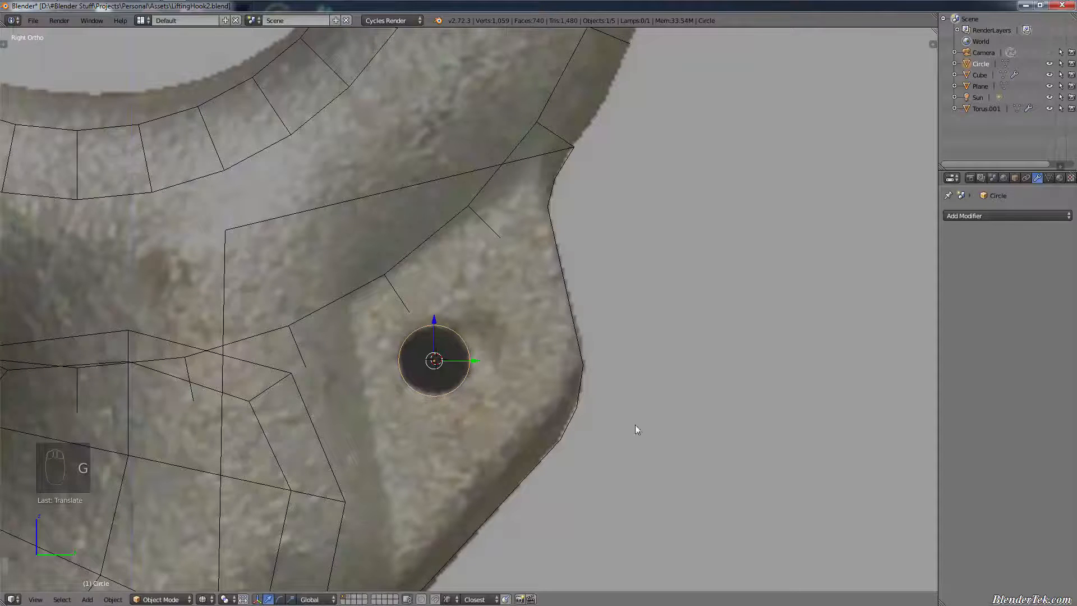
key(s)
click(520, 369)
key(g)
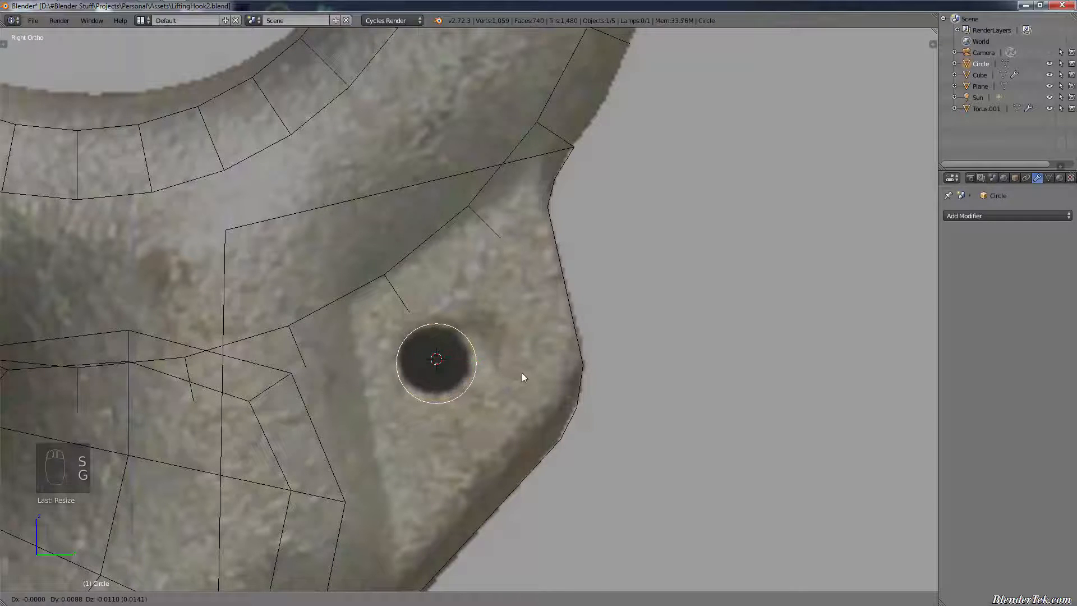
click(527, 373)
scroll(507, 392, down, 3)
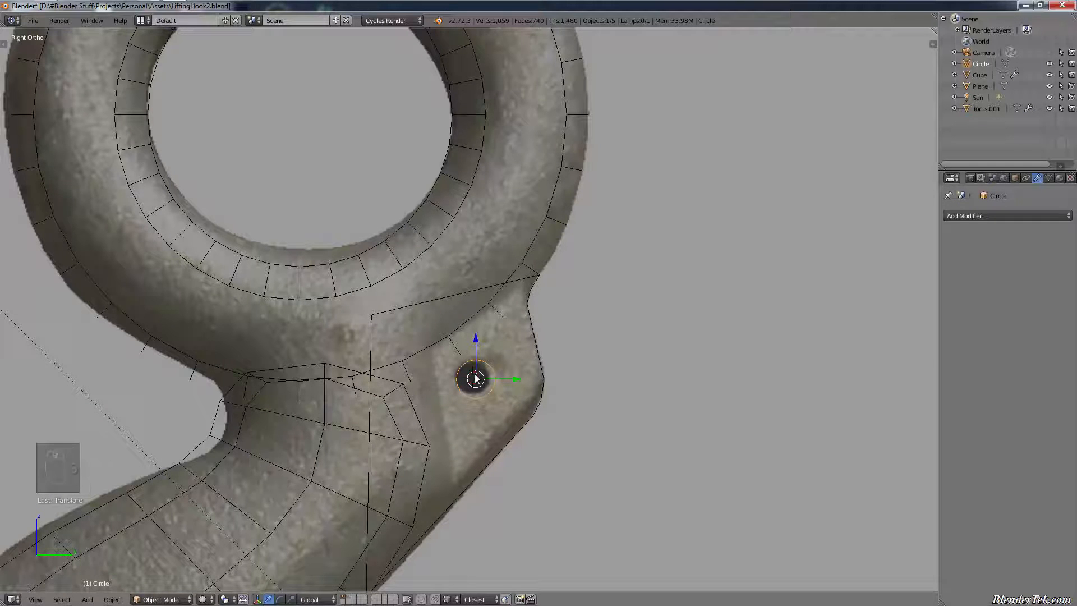
- Move the circle along X to one side of the lug in front view and extrude it along X past the opposite side
key(KP_1)
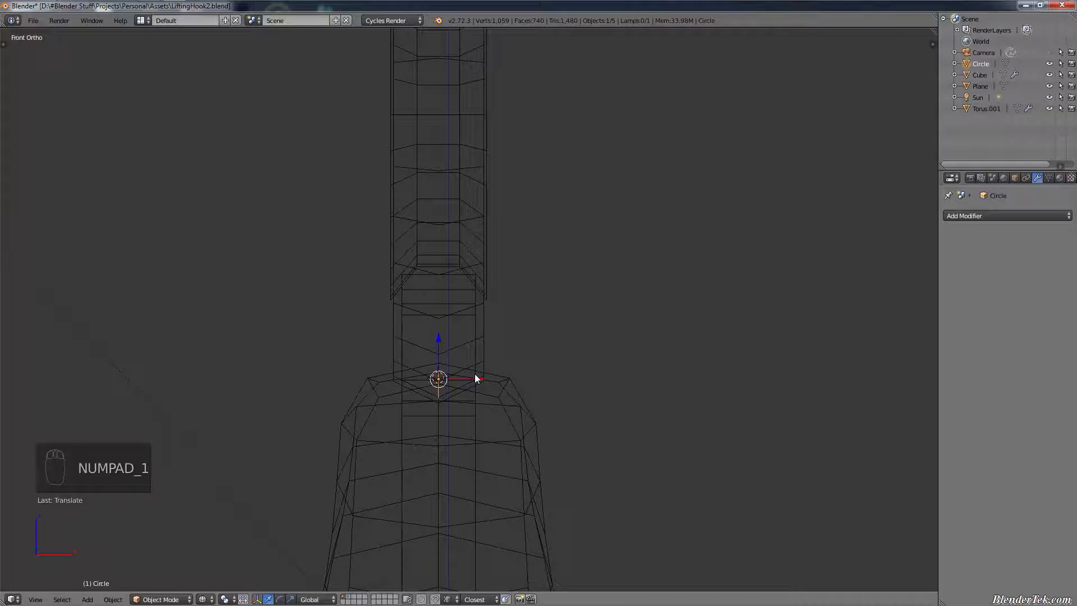
key(g)
key(x)
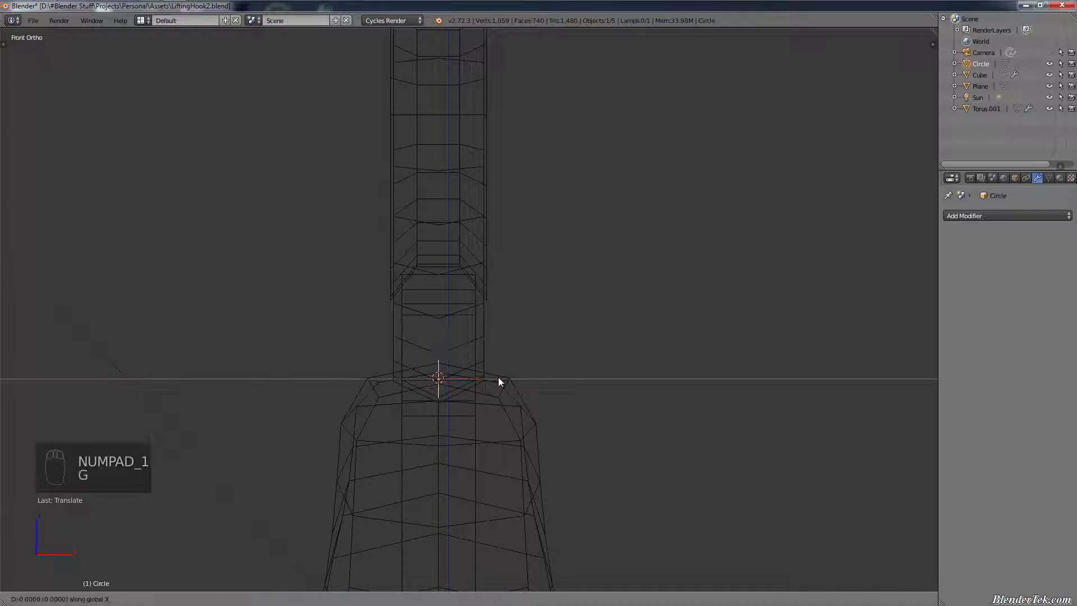
click(388, 399)
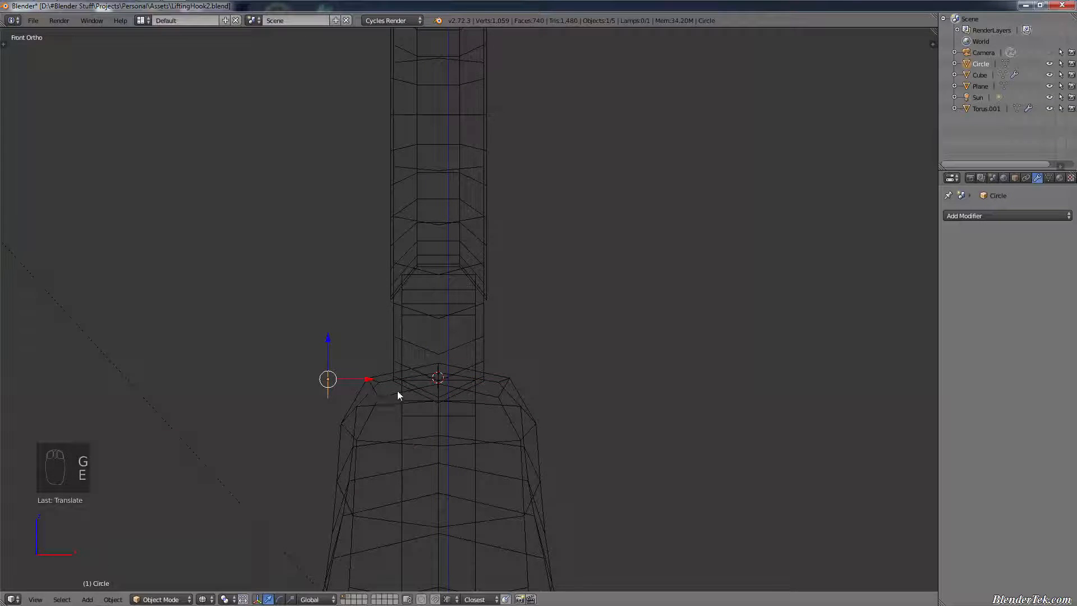
key(Tab)
key(e)
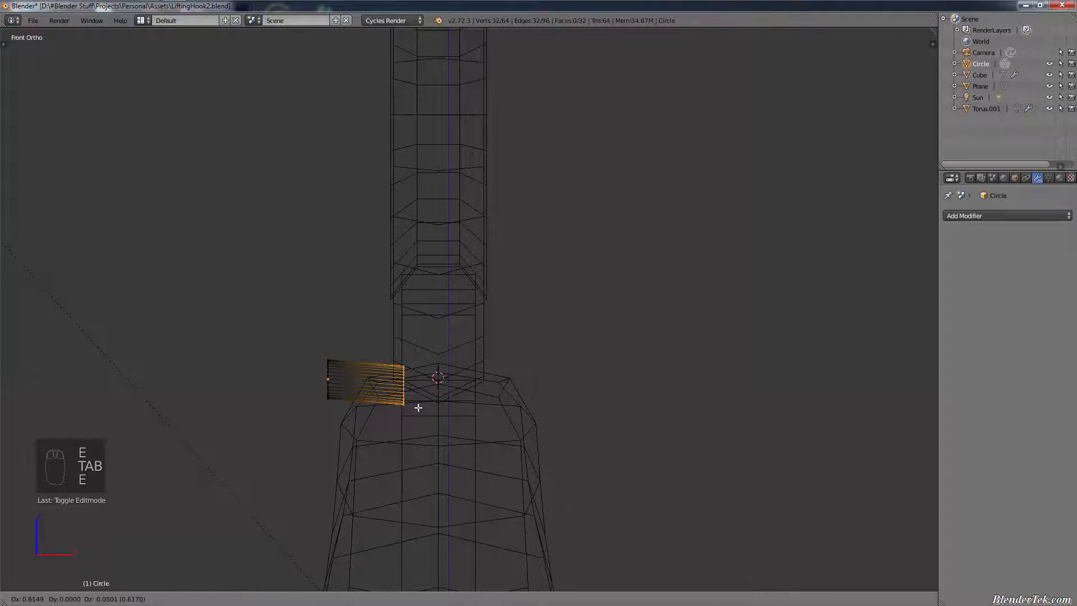
key(x)
click(584, 377)
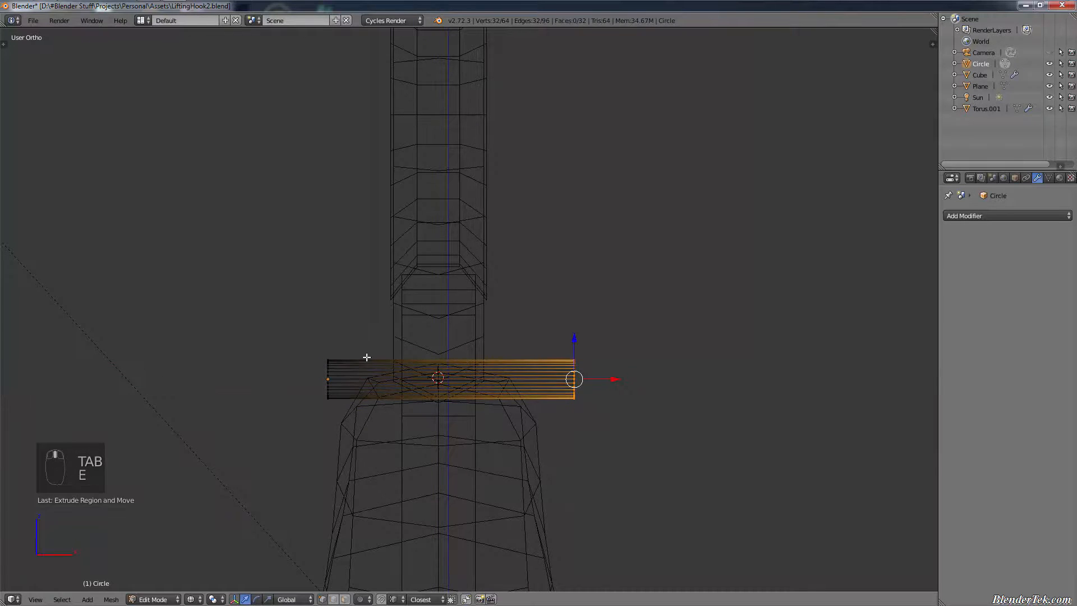
- Fill both open ends of the extruded cylinder with faces in solid shading
mouse_move(583, 377)
middle_down()
mouse_move(548, 375)
mouse_move(695, 374)
middle_up()
key(z)
key(f)
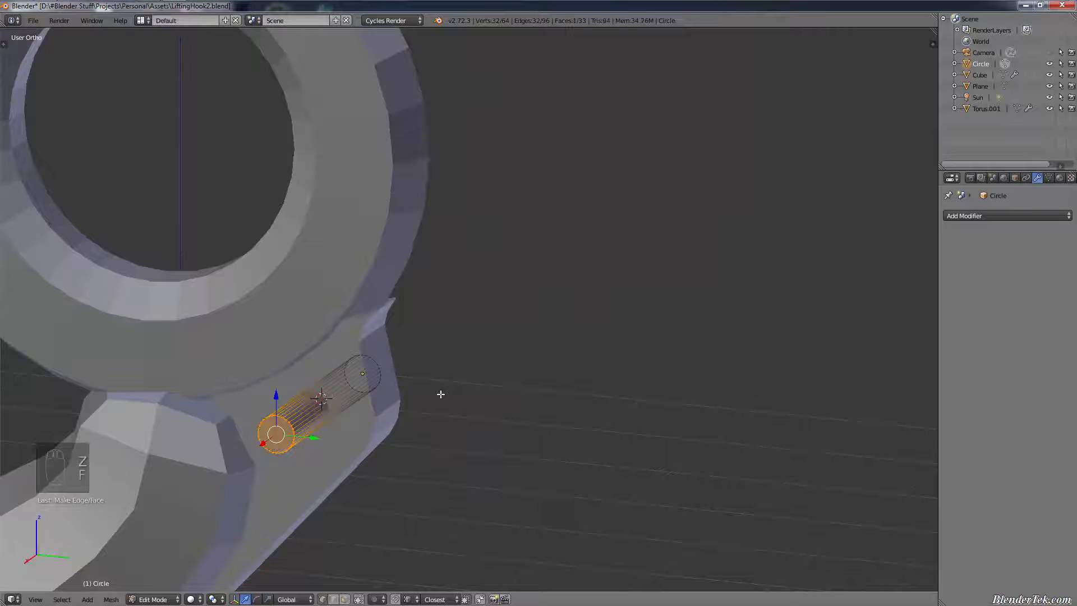
key(a)
key(f)
key(a)
key(f)
key(a)
- Examine the capped cylinder with its whole mesh selected and look over the normals tools
middle_drag(441, 394, 498, 386)
key(a)
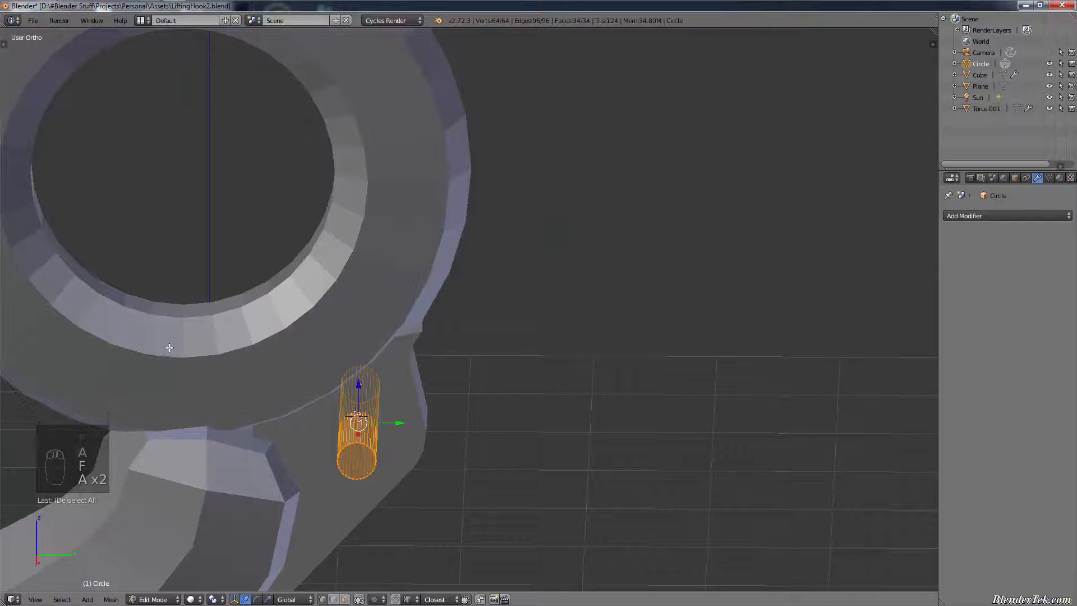
key(t)
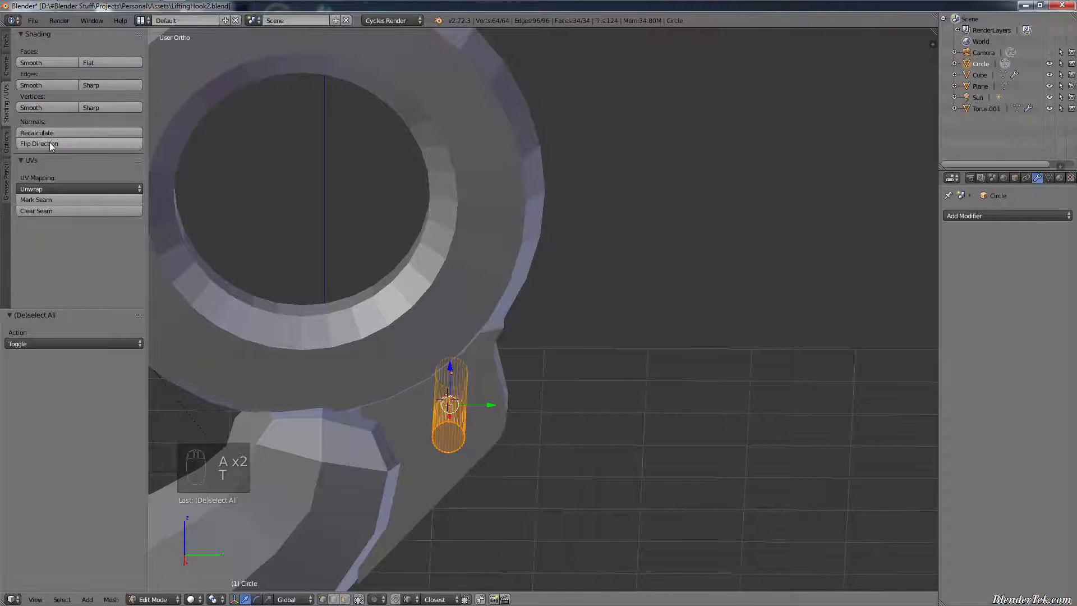
key(t)
key(a)
middle_drag(491, 383, 426, 387)
- Return to Object Mode and rename the cylinder object as Bool
key(Tab)
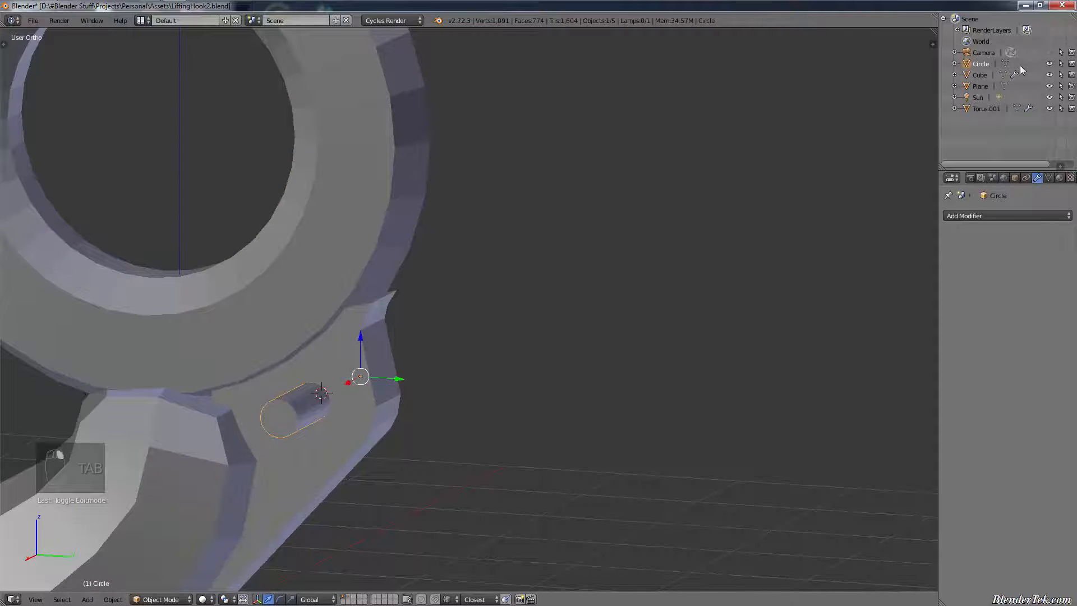
double_click(988, 65)
text(Bool)
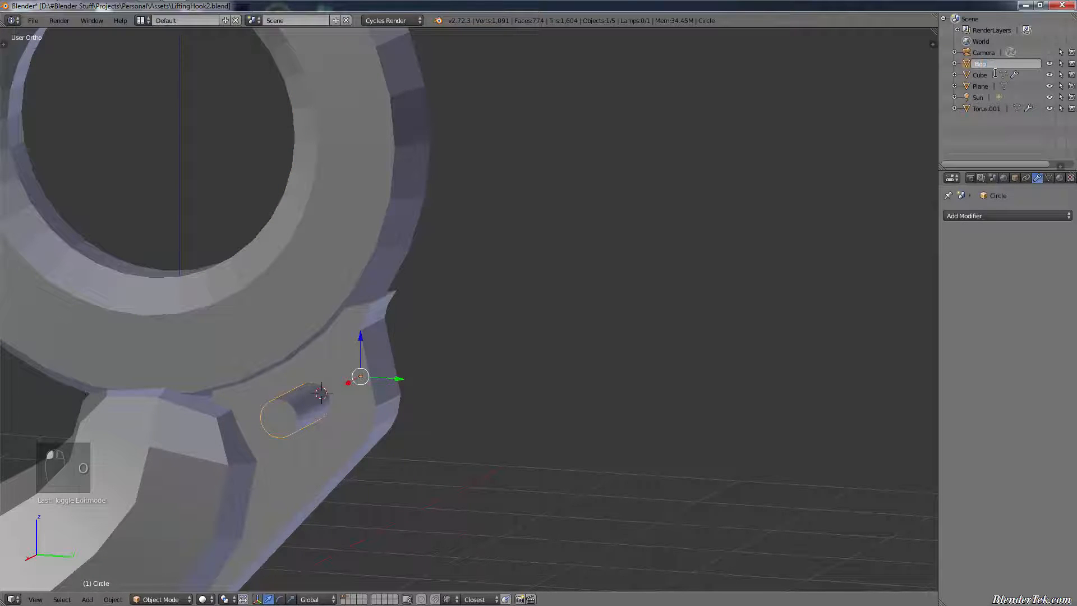
key(Return)
- Add a Boolean modifier to the ring and lug, set it to Difference with Bool as the object, and apply it
right_click(339, 449)
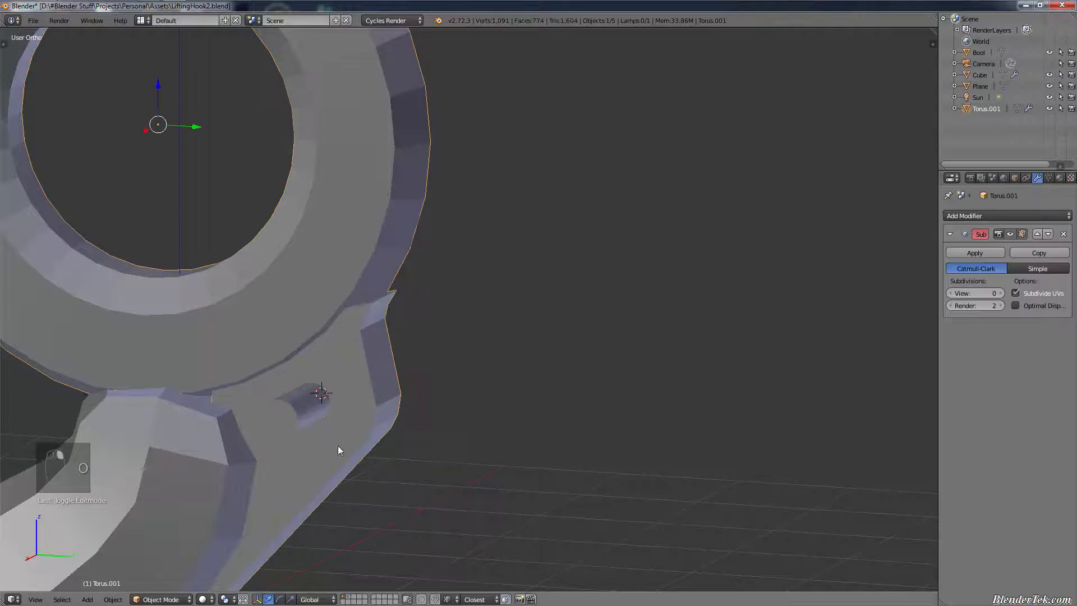
click(1001, 215)
click(856, 268)
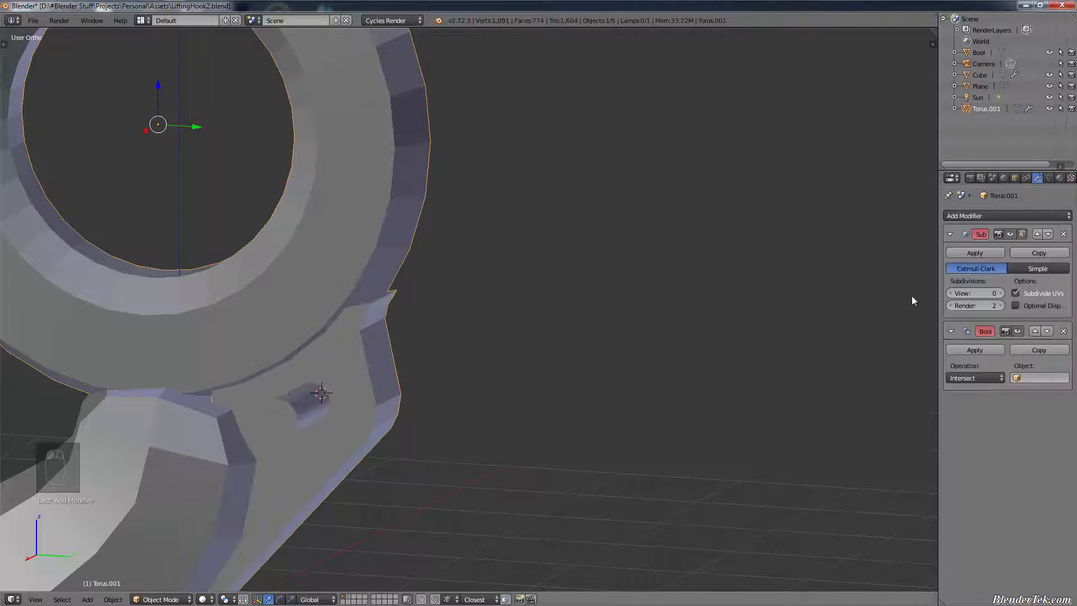
click(973, 378)
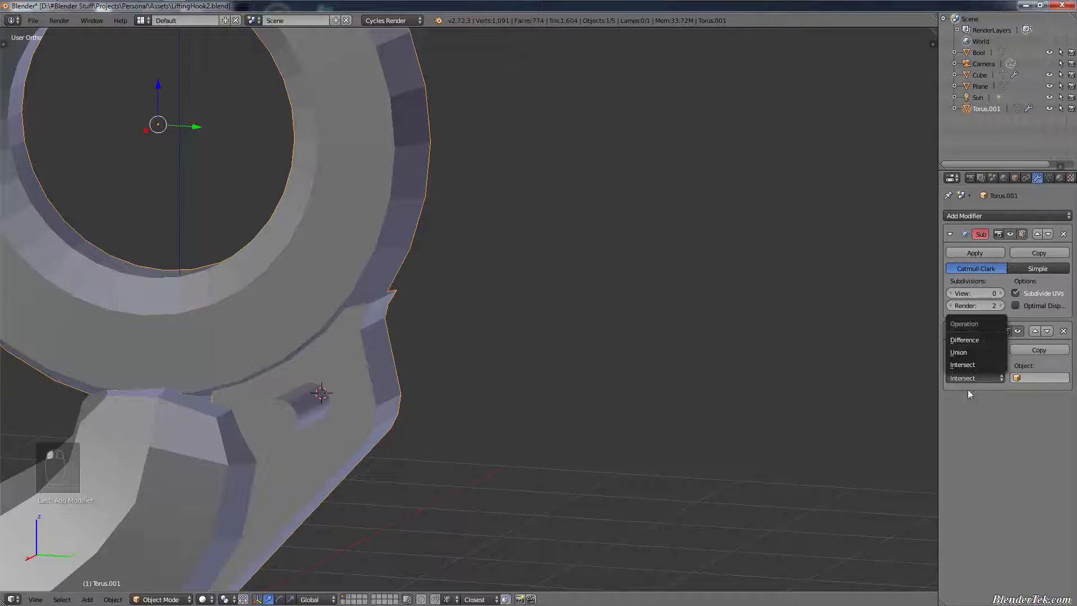
click(989, 339)
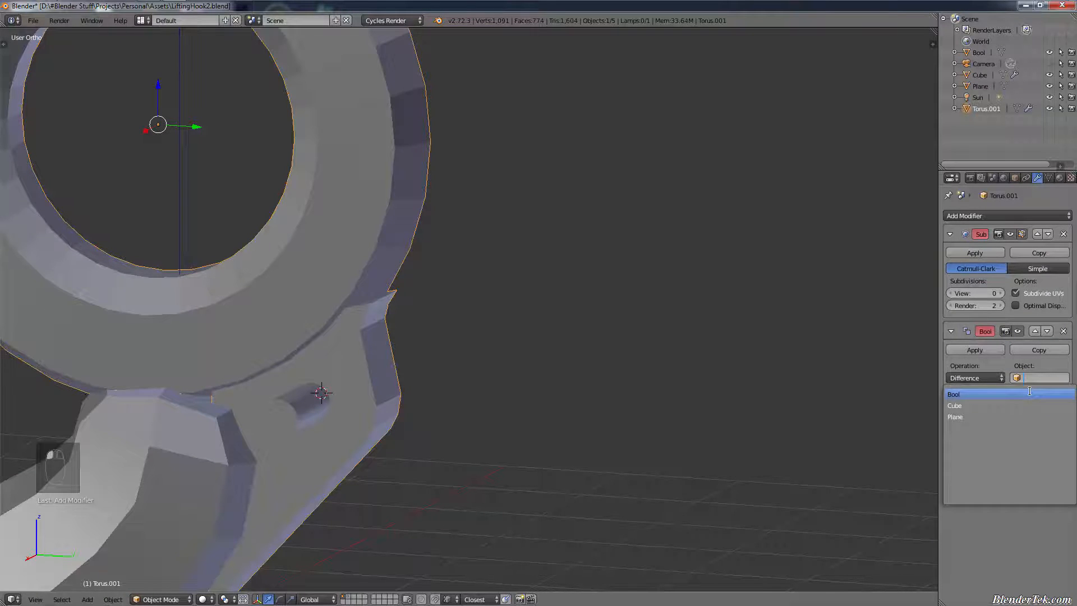
click(1029, 394)
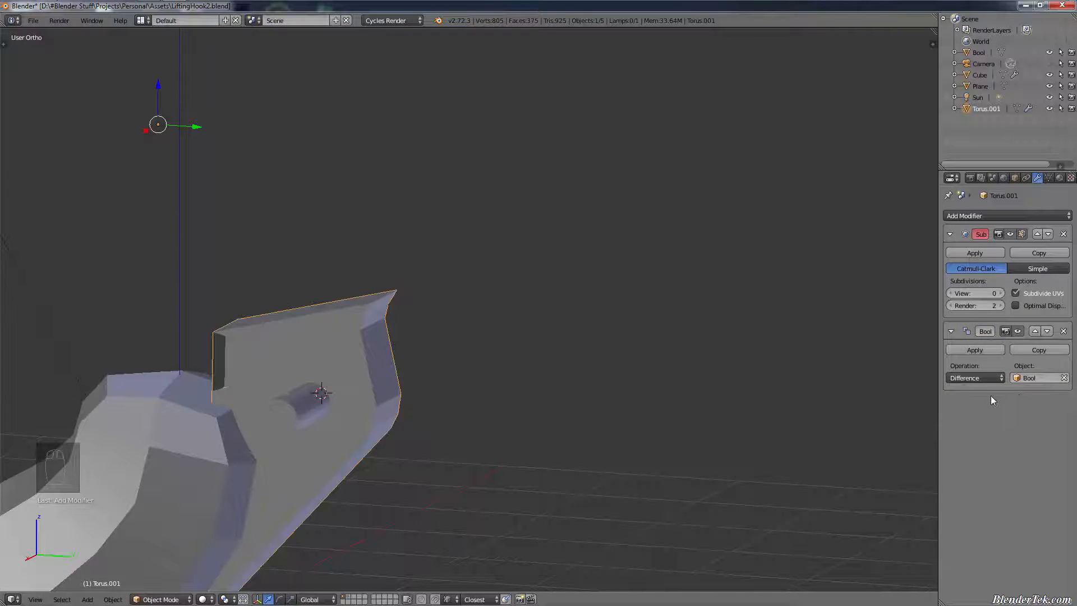
click(994, 348)
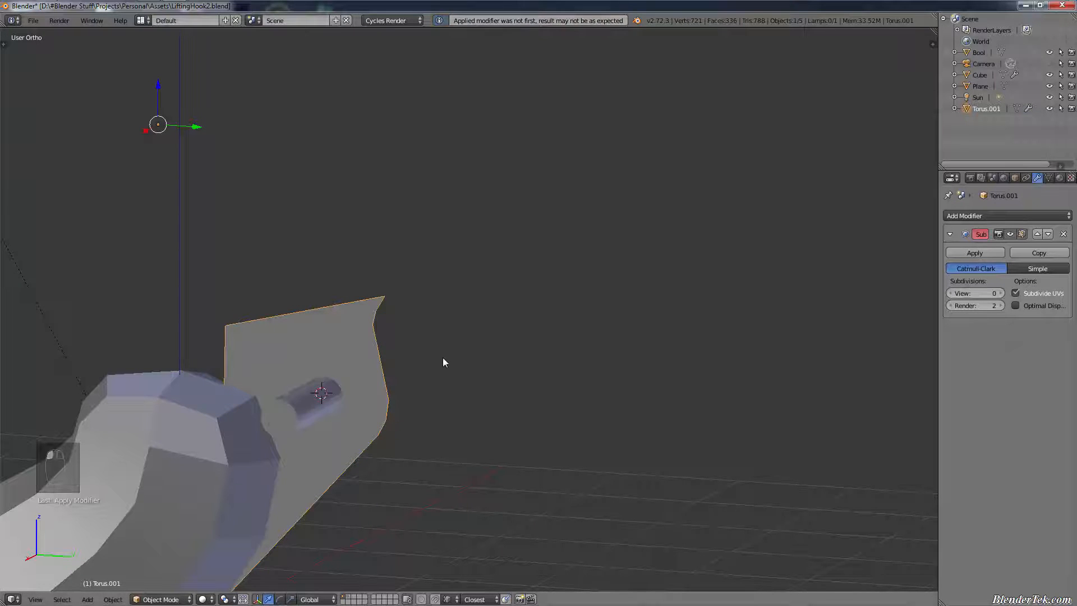
- Undo applying the Boolean and remove the Subdivision Surface modifier from the ring and lug
key(ctrl)
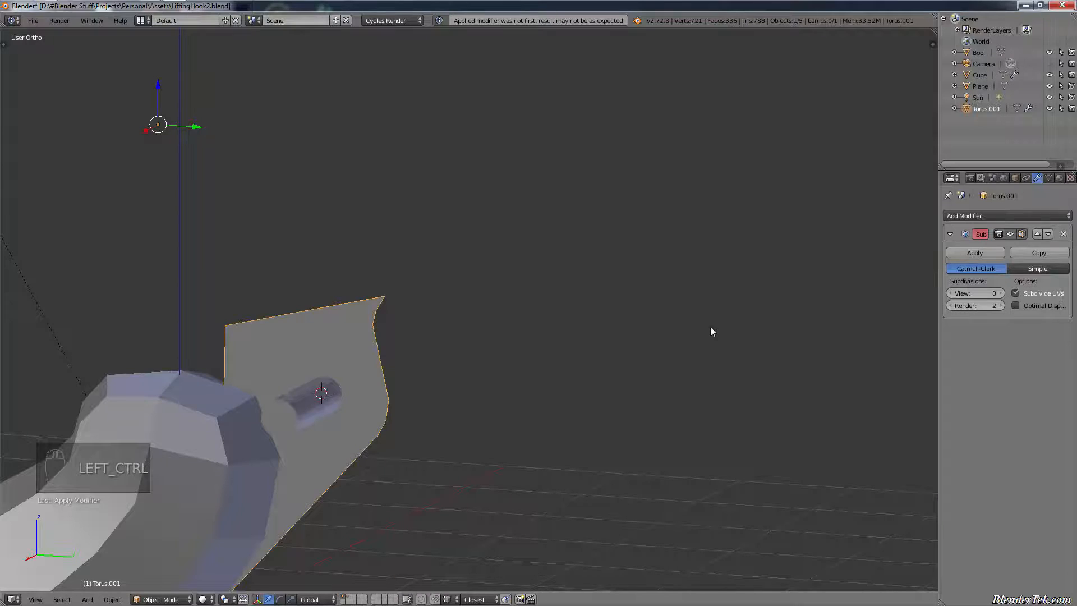
key(ctrl+z)
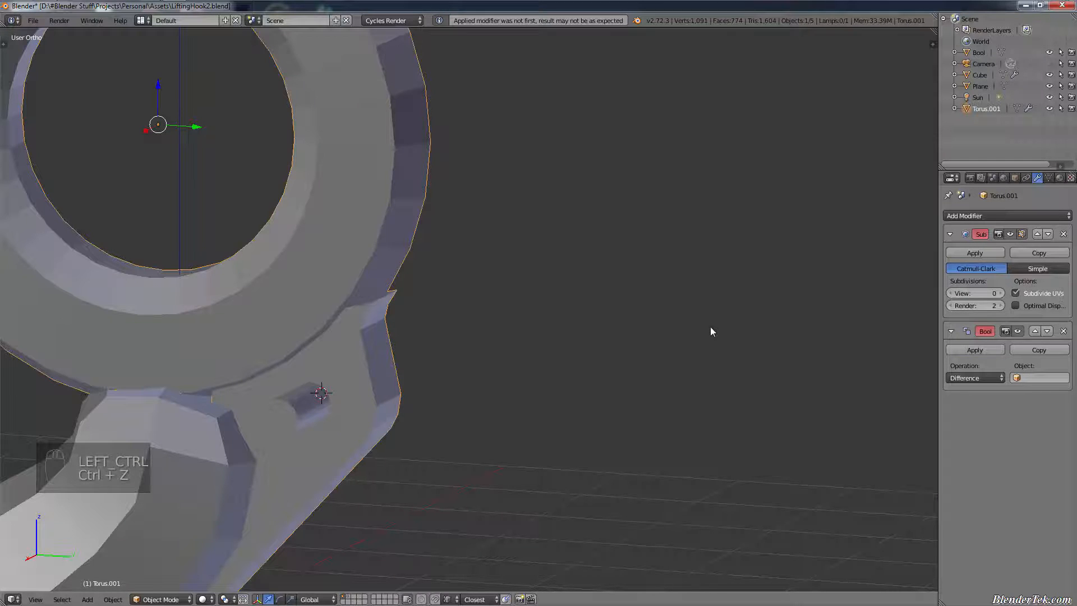
click(1063, 234)
- Try to cut the ring and lug by applying the Difference Boolean with Bool, and move the cylinder aside to check the hole
click(1026, 280)
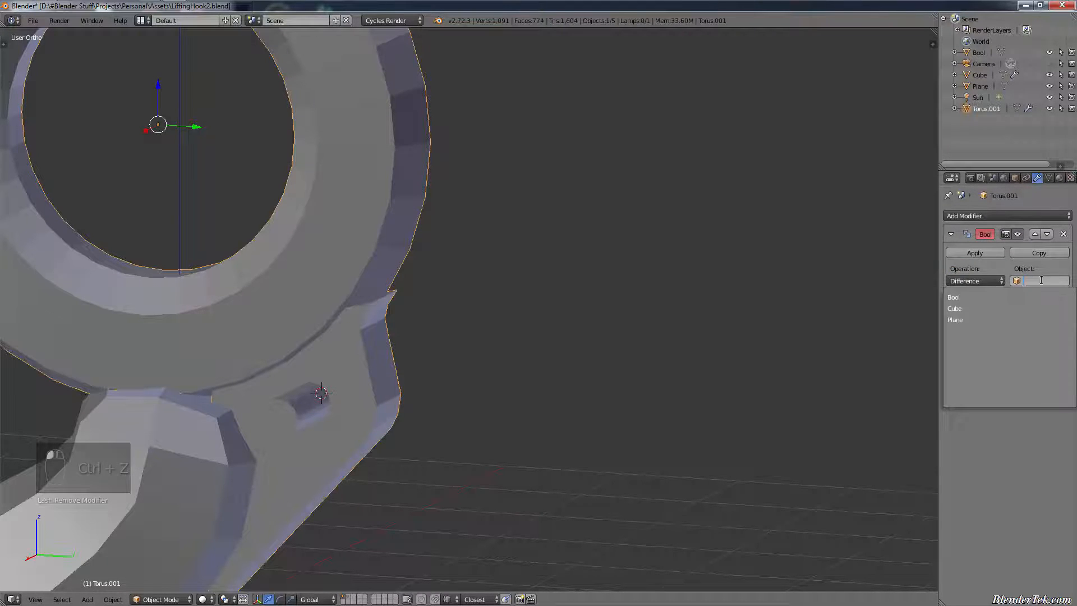
click(1020, 296)
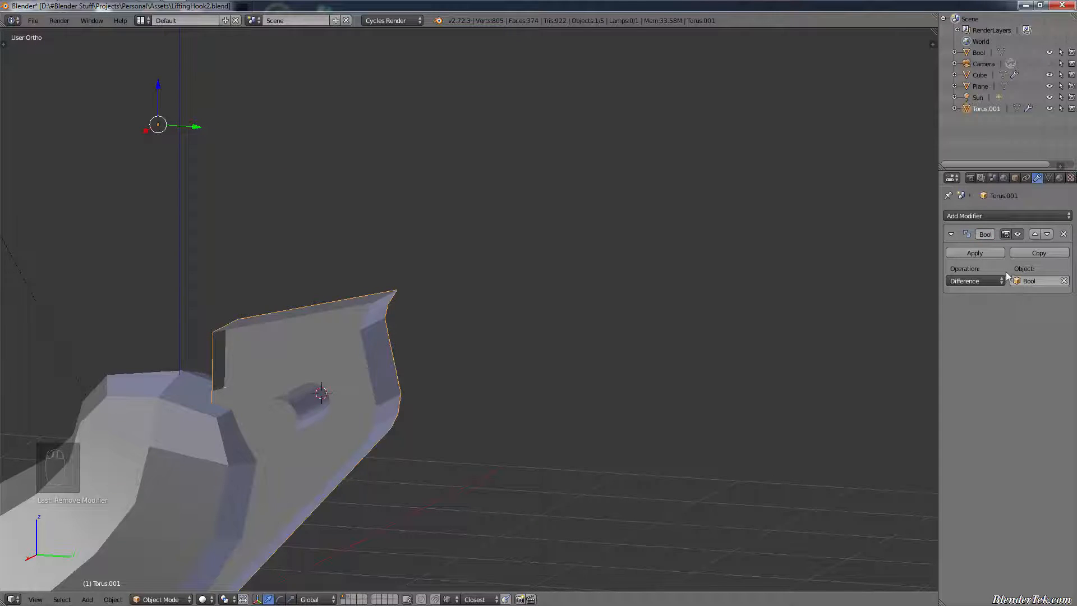
click(994, 252)
right_click(331, 407)
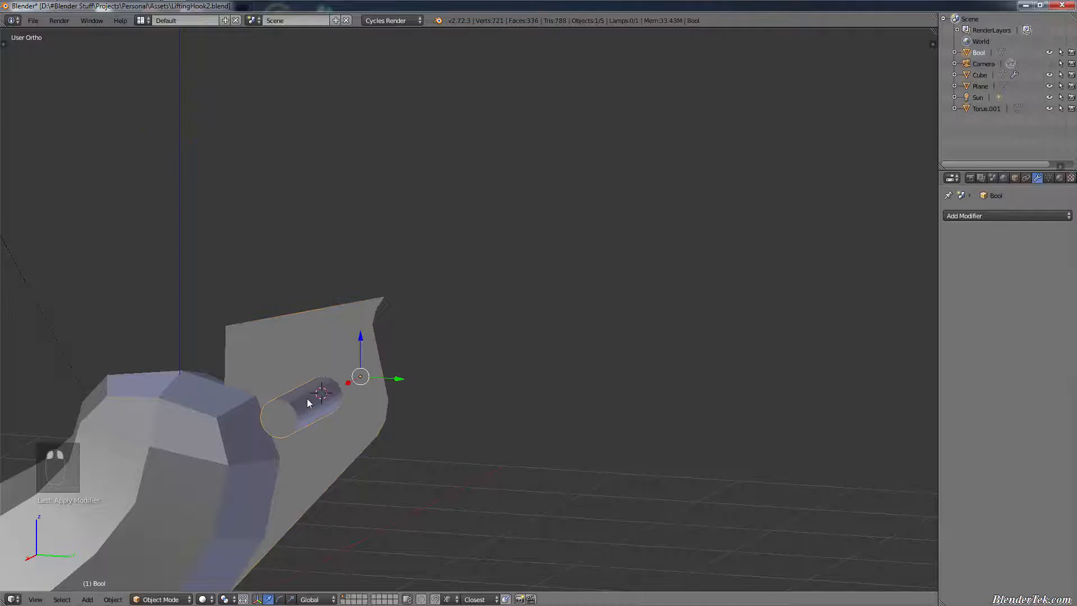
key(g)
click(662, 453)
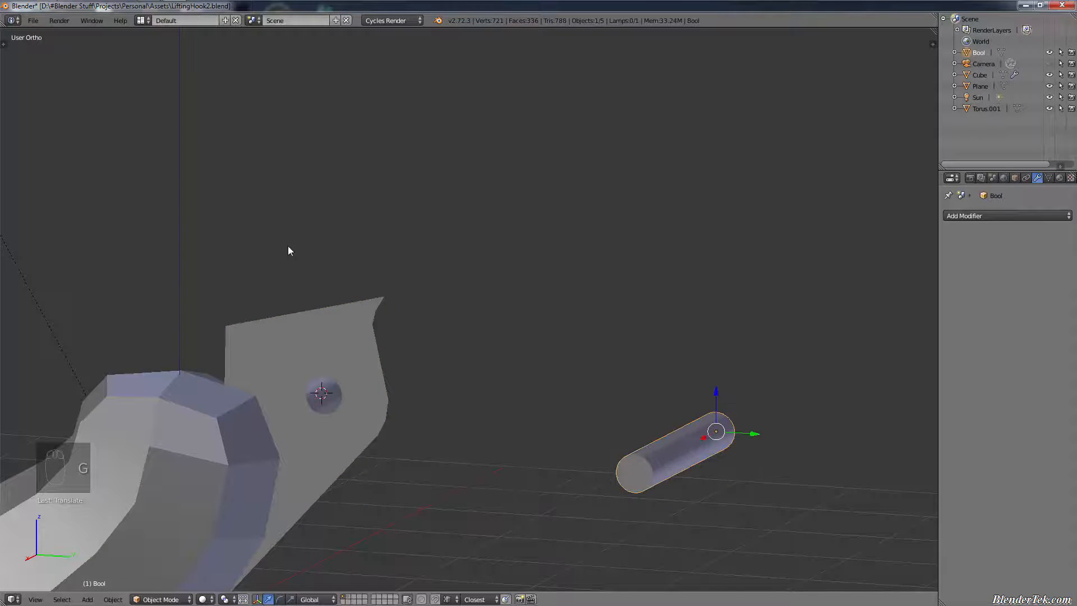
- Undo the cylinder's move and the applied Boolean to bring back the ring
scroll(288, 245, down, 3)
shift+middle_drag(531, 241, 721, 339)
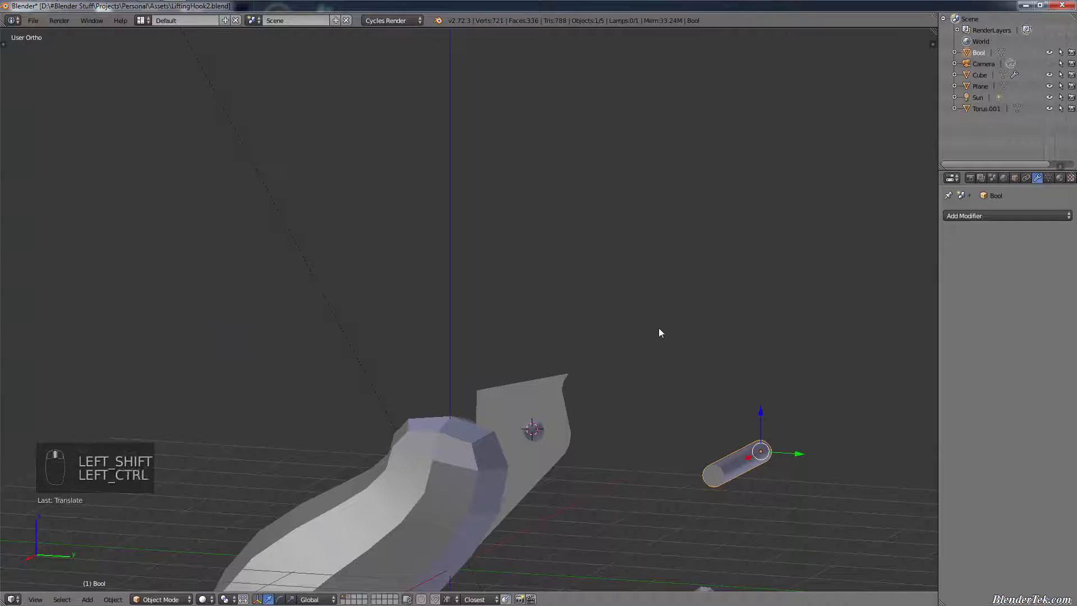
key(ctrl+z)
key(ctrl+z)
key(ctrl+z)
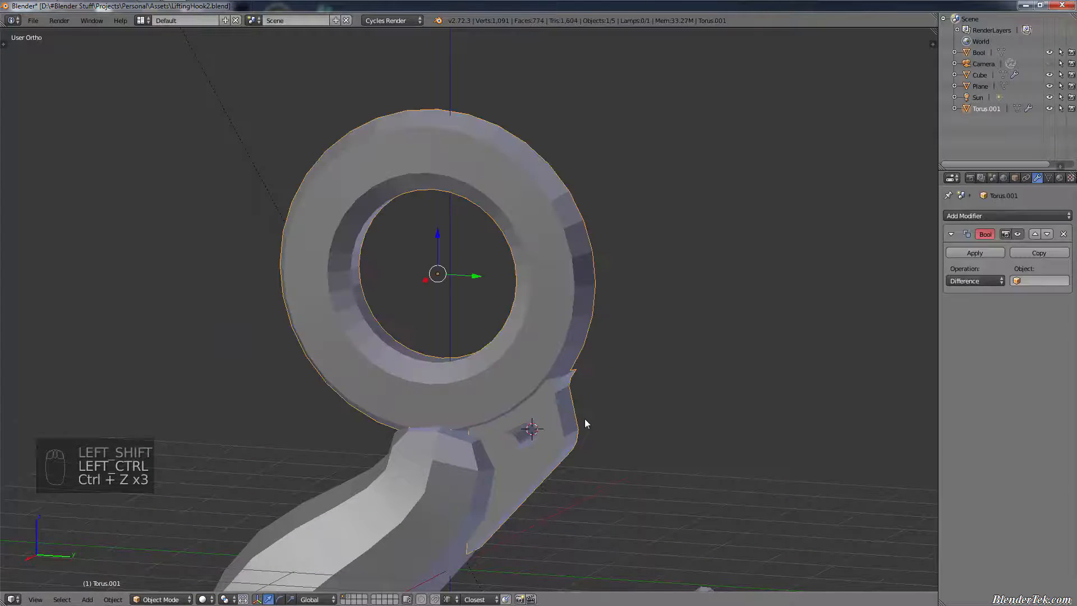
- Select all linked geometry of the lug in Edit Mode and separate the selection from the ring into its own object
scroll(584, 421, up, 2)
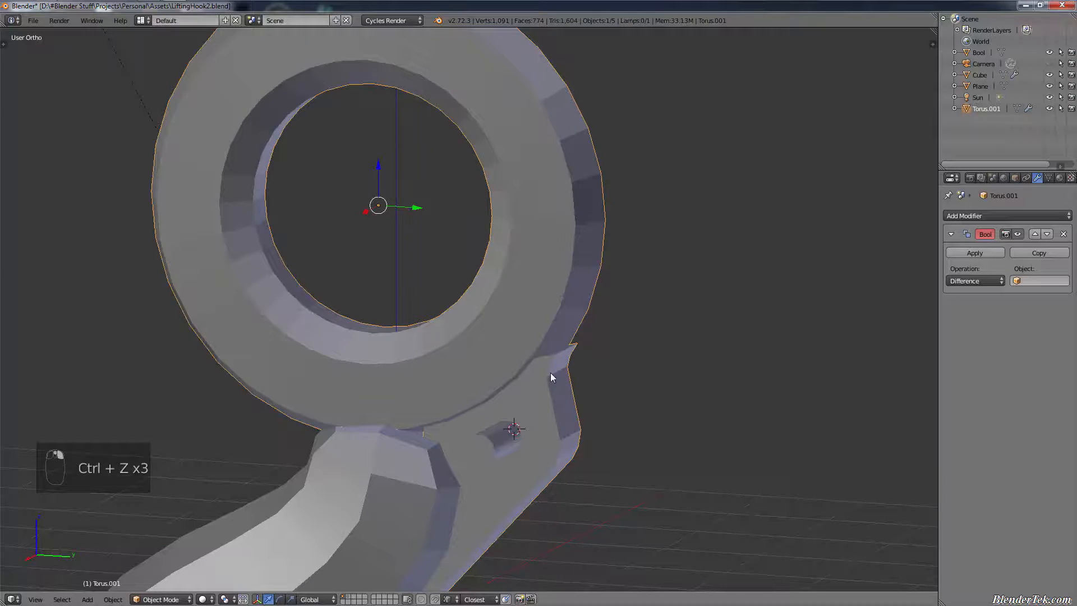
key(Tab)
key(ctrl)
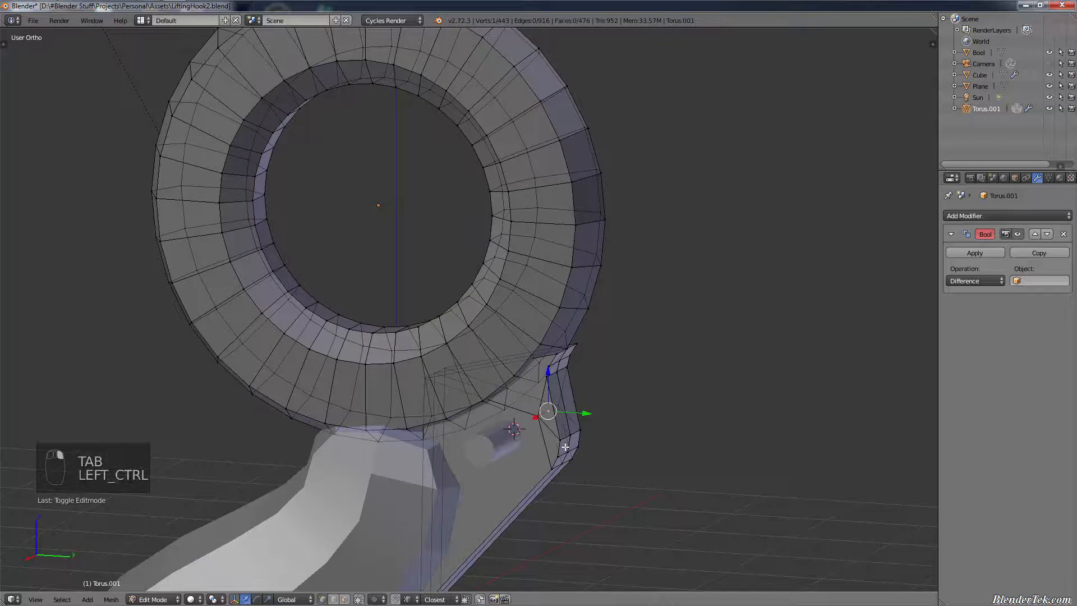
key(ctrl+l)
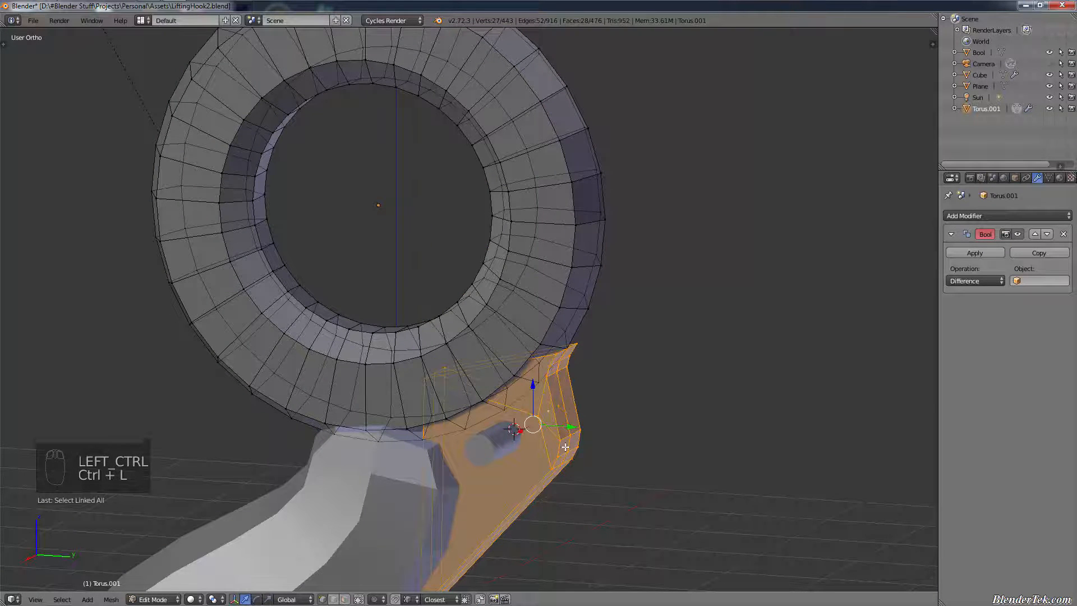
key(p)
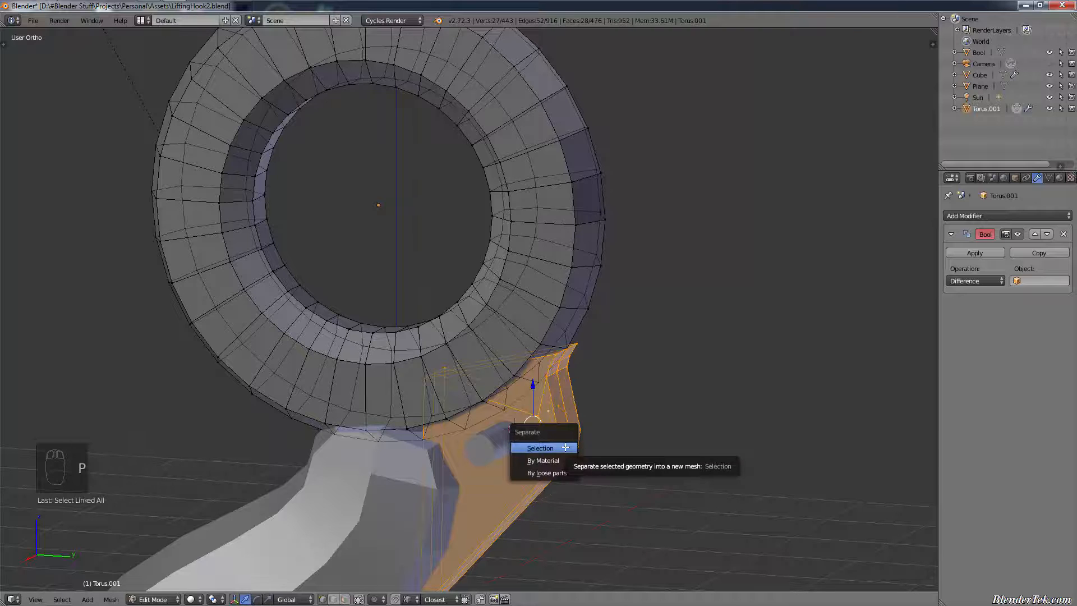
click(565, 447)
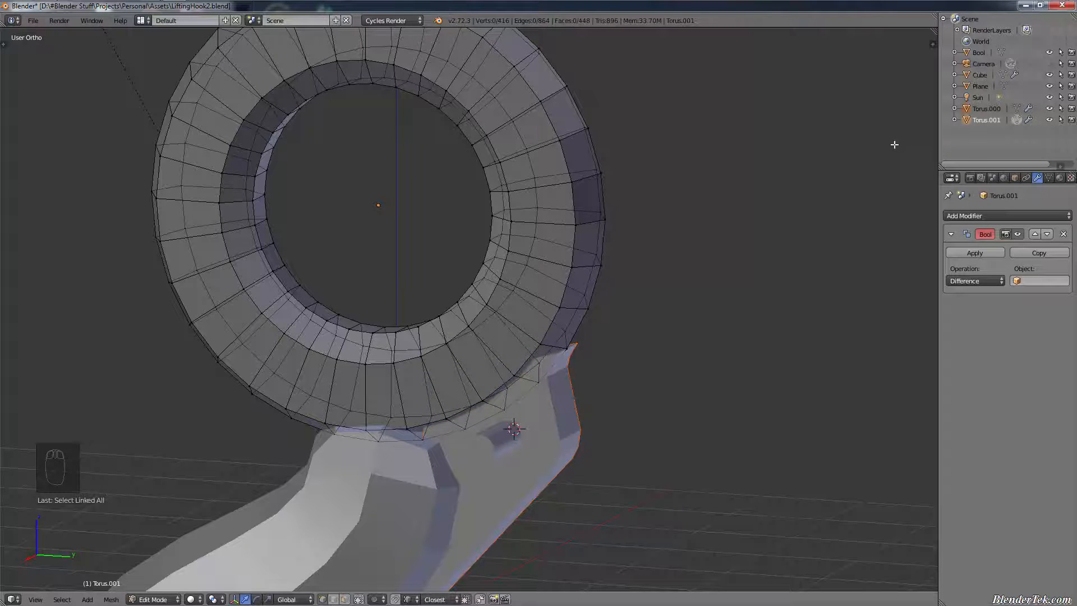
- Set Bool as the target of the ring's Difference Boolean, try to apply the modifier, and return to Object Mode
click(986, 120)
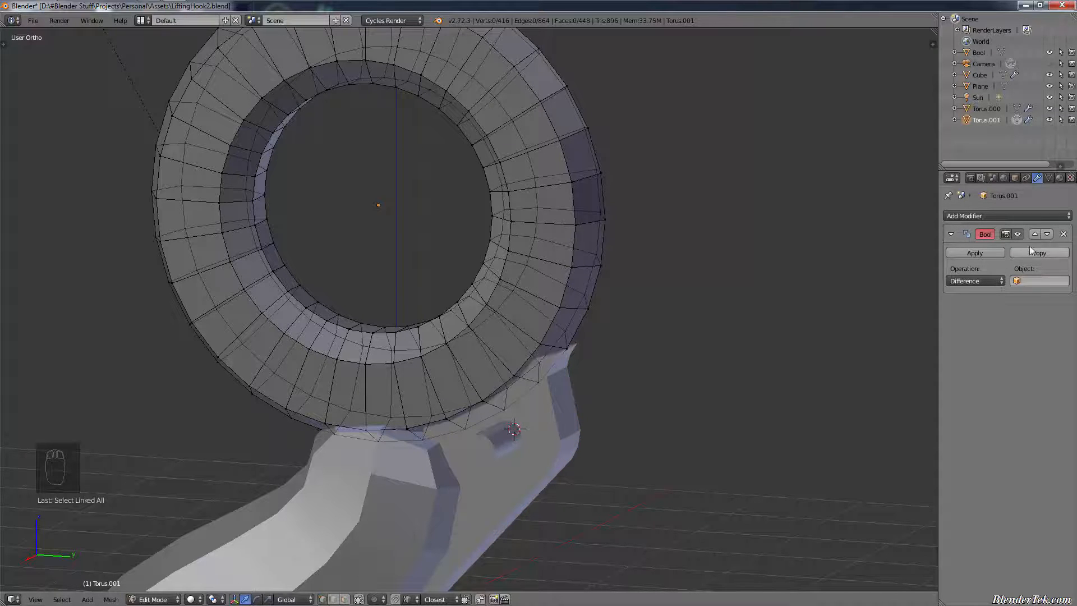
click(1032, 285)
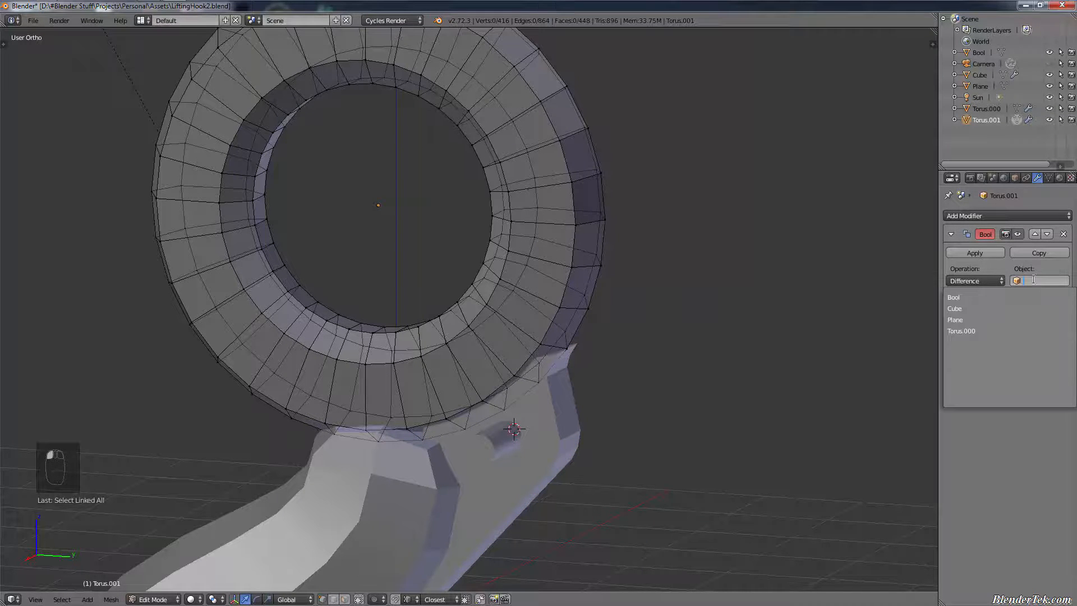
click(1007, 304)
click(960, 254)
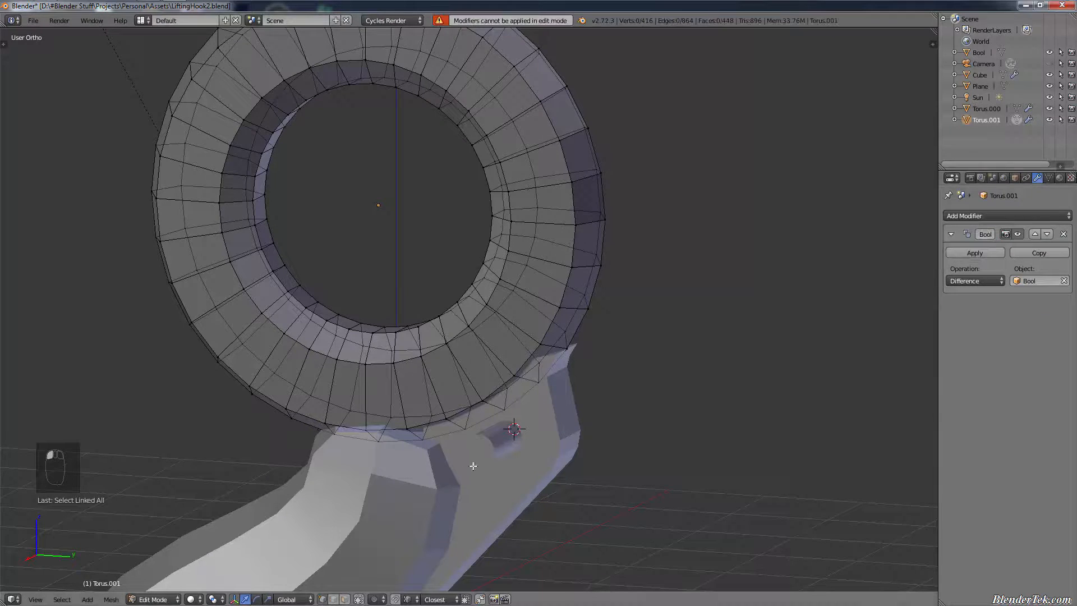
key(Tab)
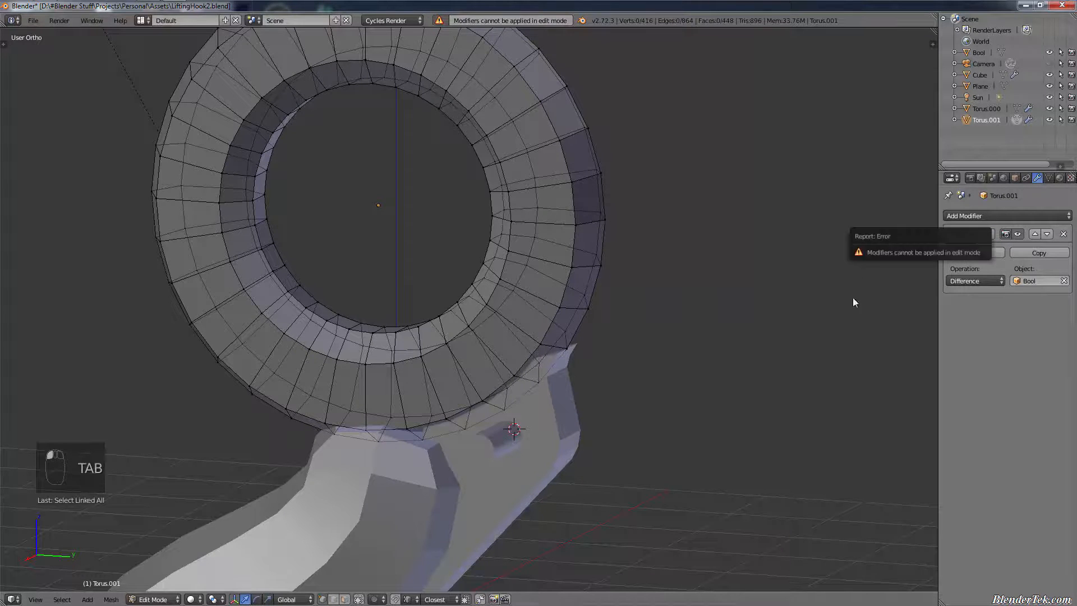
click(971, 251)
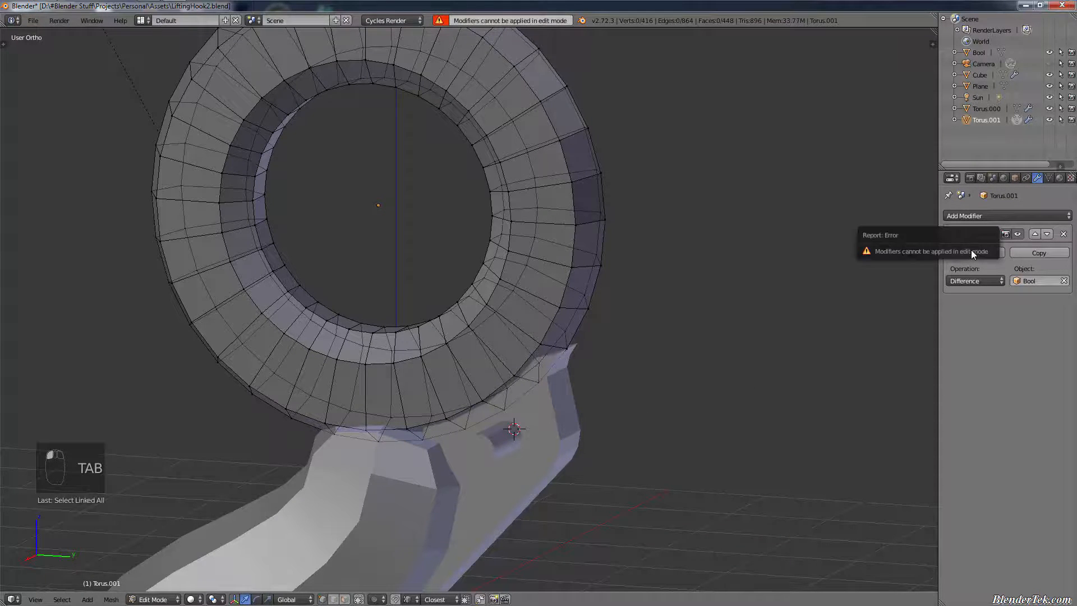
key(Tab)
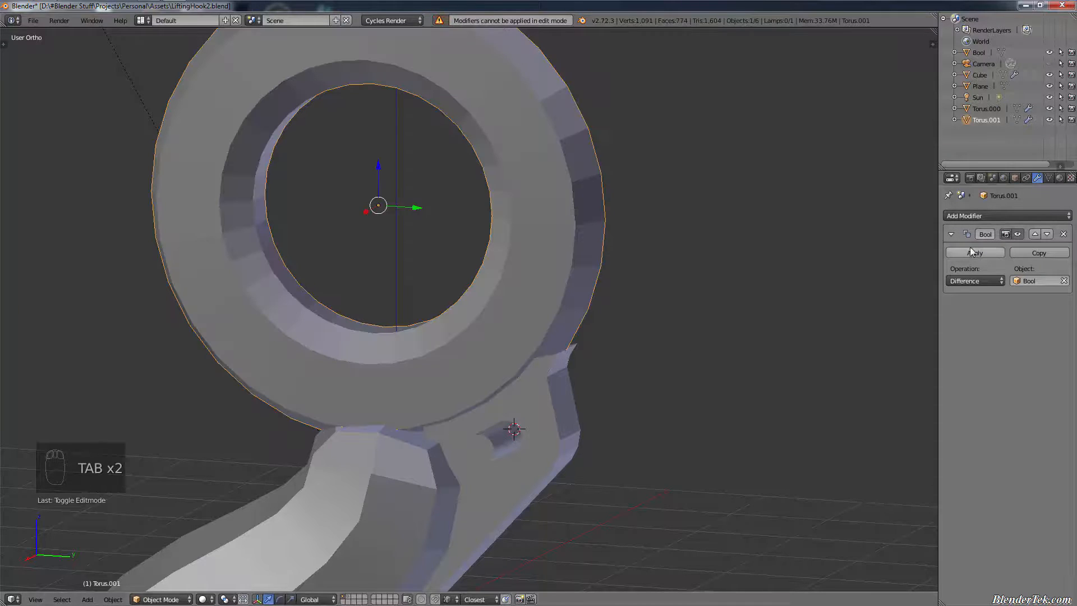
- Apply a Difference Boolean with Bool to the separated lug and move the cutting cylinder clear of the hook
click(1031, 281)
click(1010, 298)
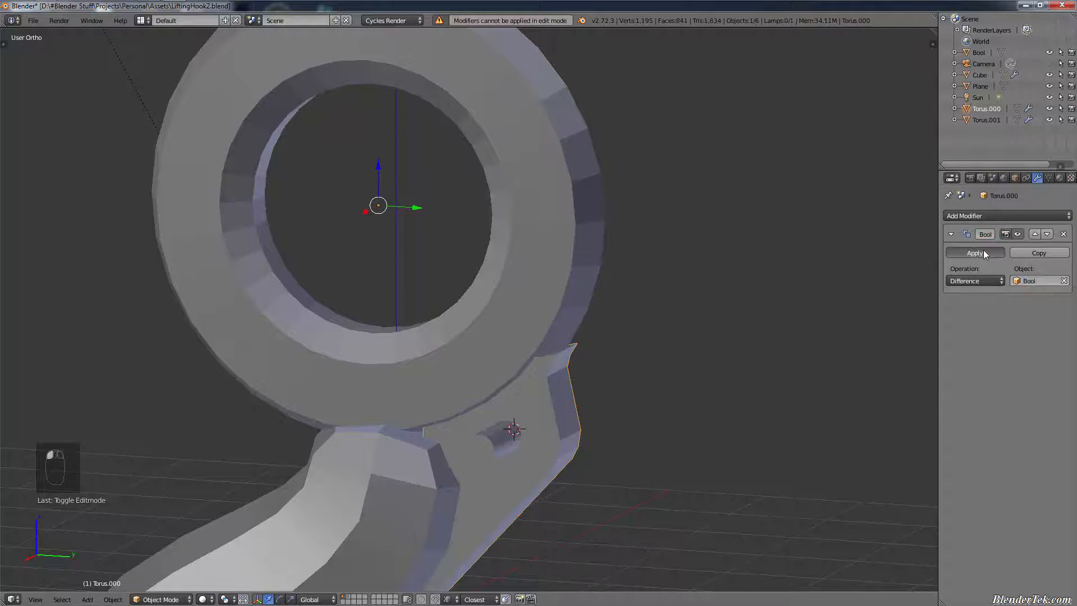
click(984, 250)
right_click(476, 443)
key(g)
click(786, 345)
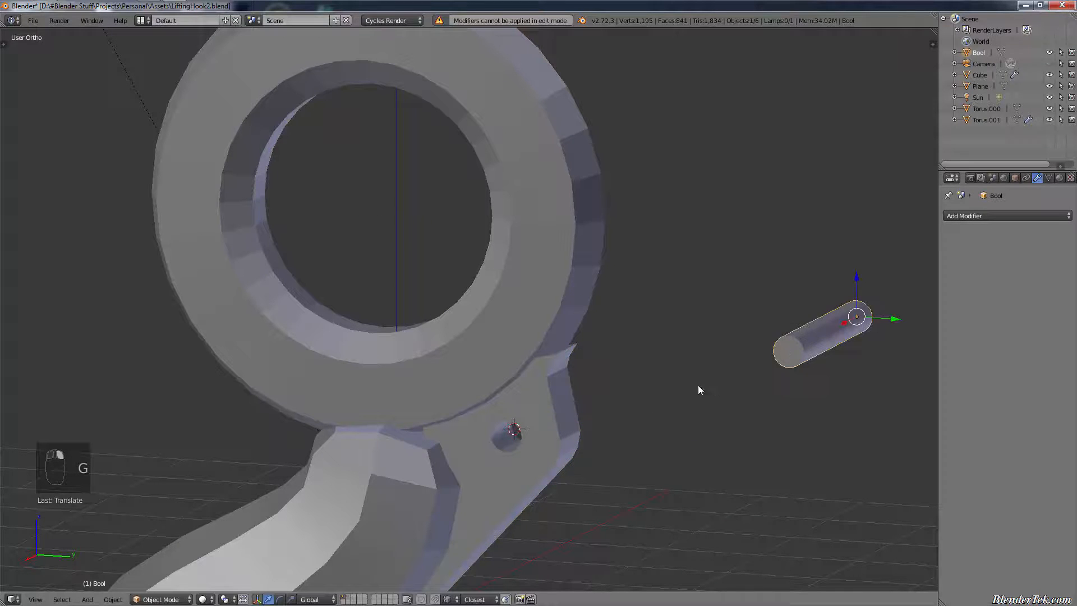
- Open the lug in Edit Mode and examine its mesh around the cut hole at an angle and in right view
right_click(540, 442)
key(Tab)
scroll(601, 486, up, 5)
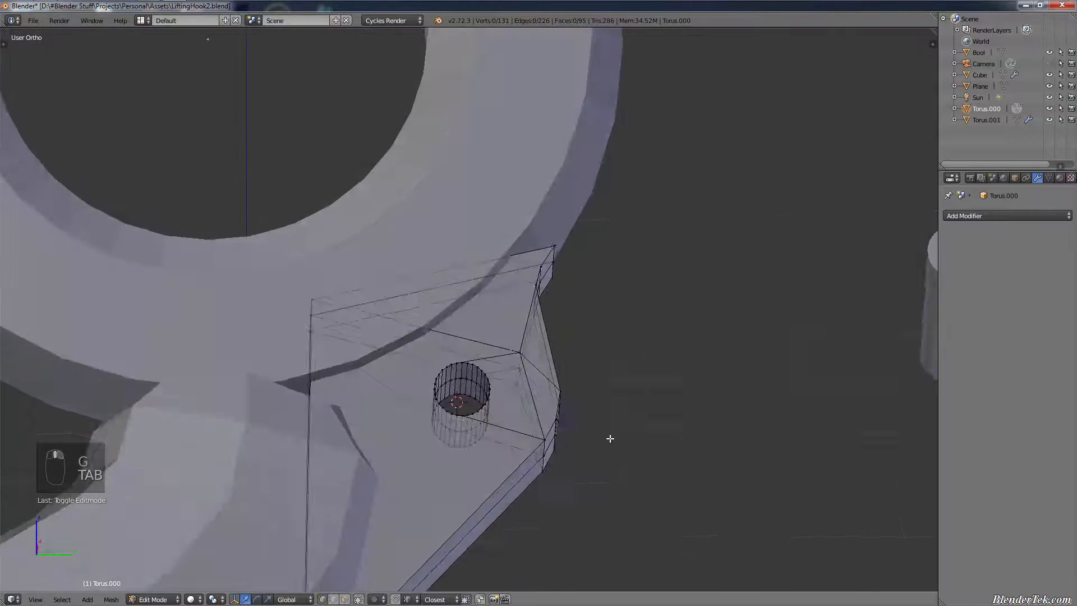
middle_drag(611, 438, 639, 473)
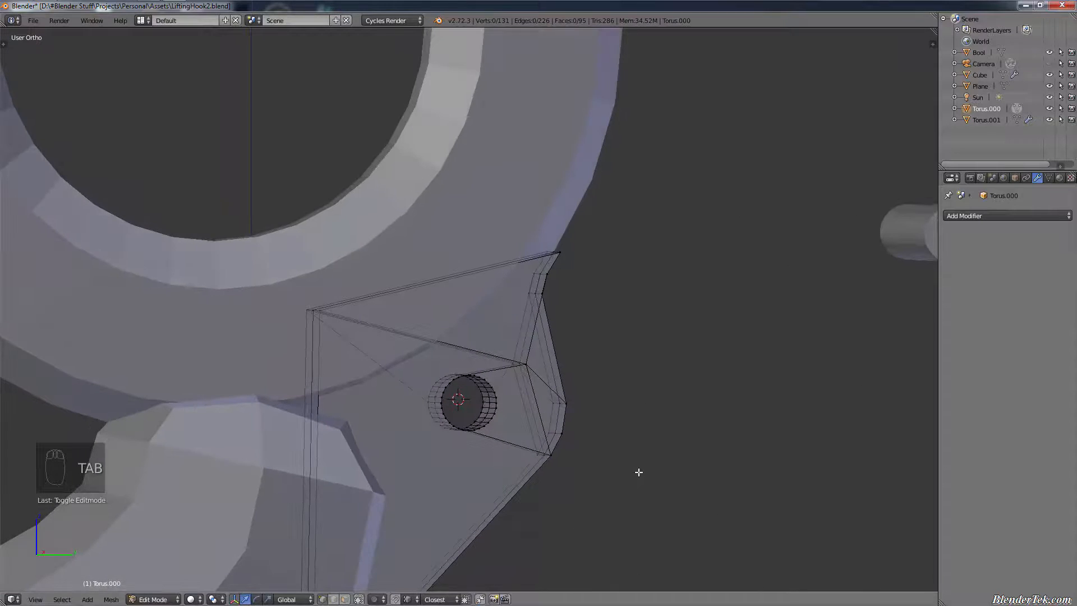
key(KP_3)
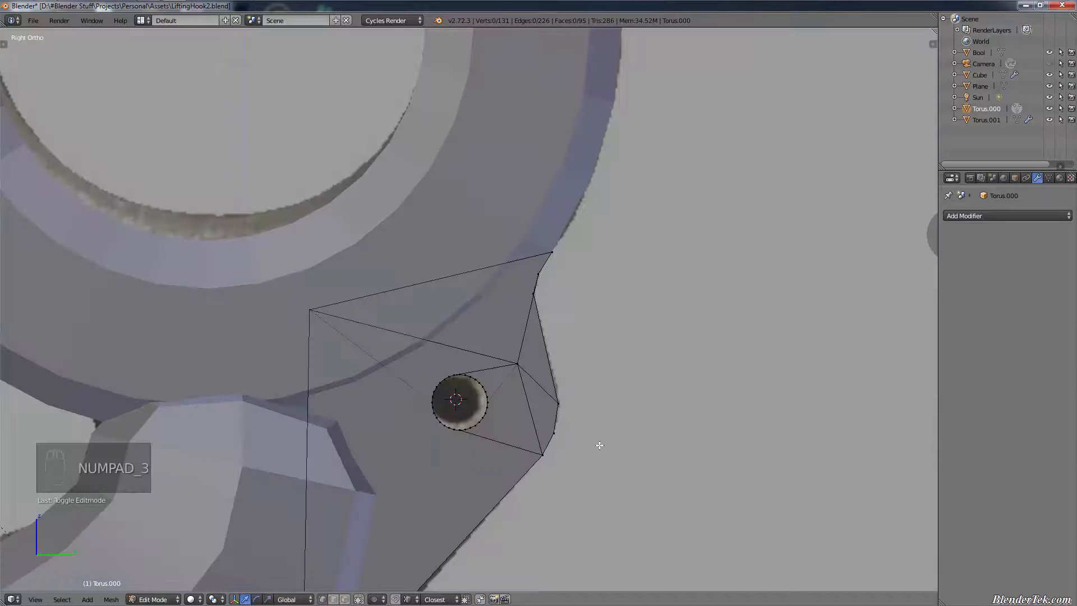
scroll(600, 445, down, 2)
shift+middle_drag(633, 413, 717, 308)
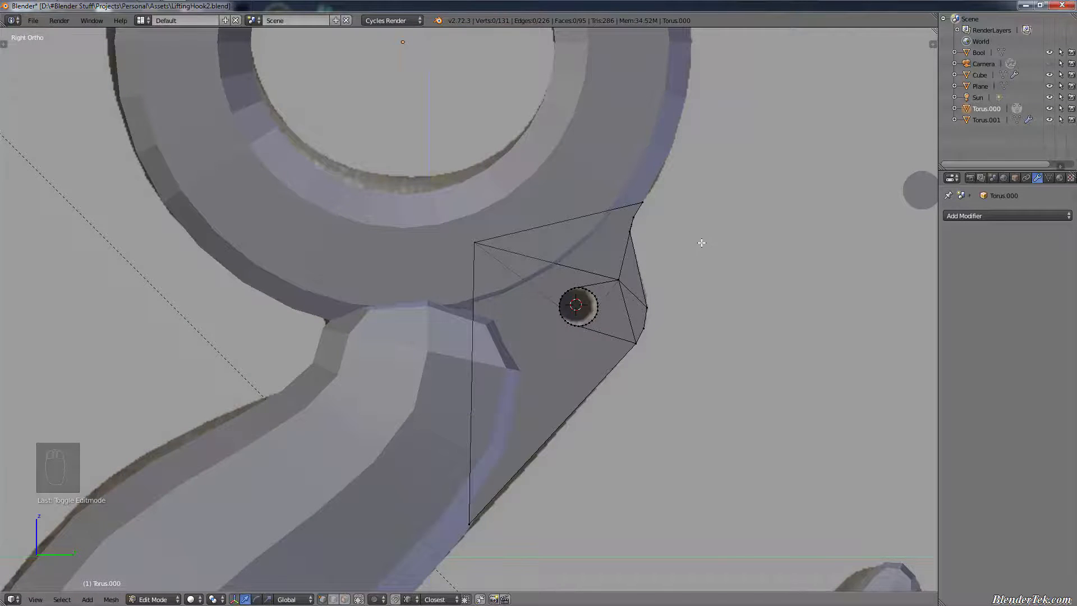
scroll(703, 247, up, 4)
scroll(699, 255, down, 3)
mouse_move(696, 262)
middle_down()
mouse_move(645, 291)
mouse_move(683, 276)
middle_up()
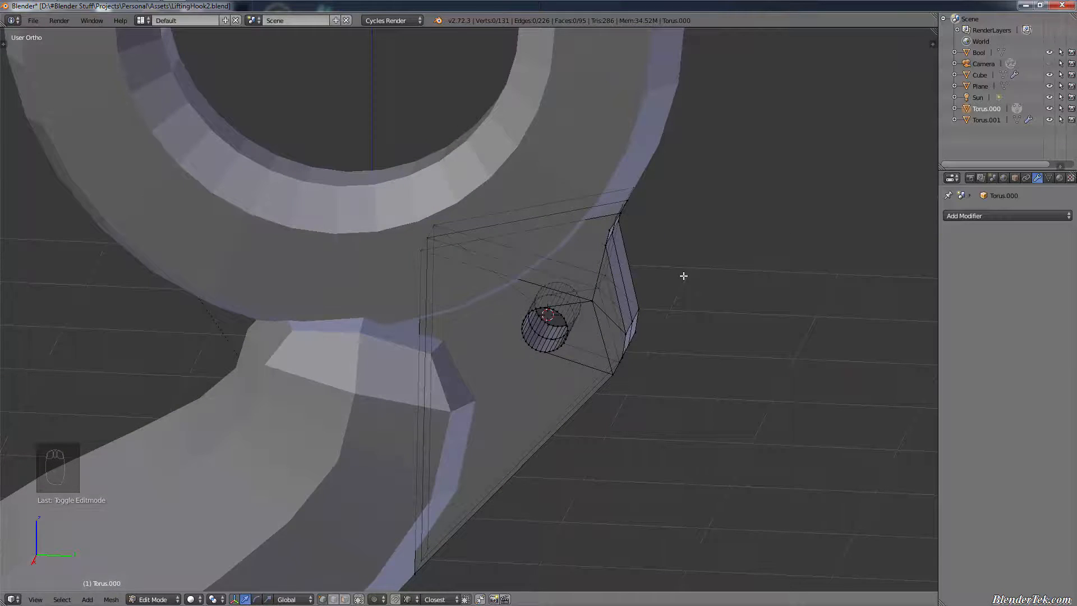
key(KP_1)
key(KP_3)
scroll(683, 276, down, 3)
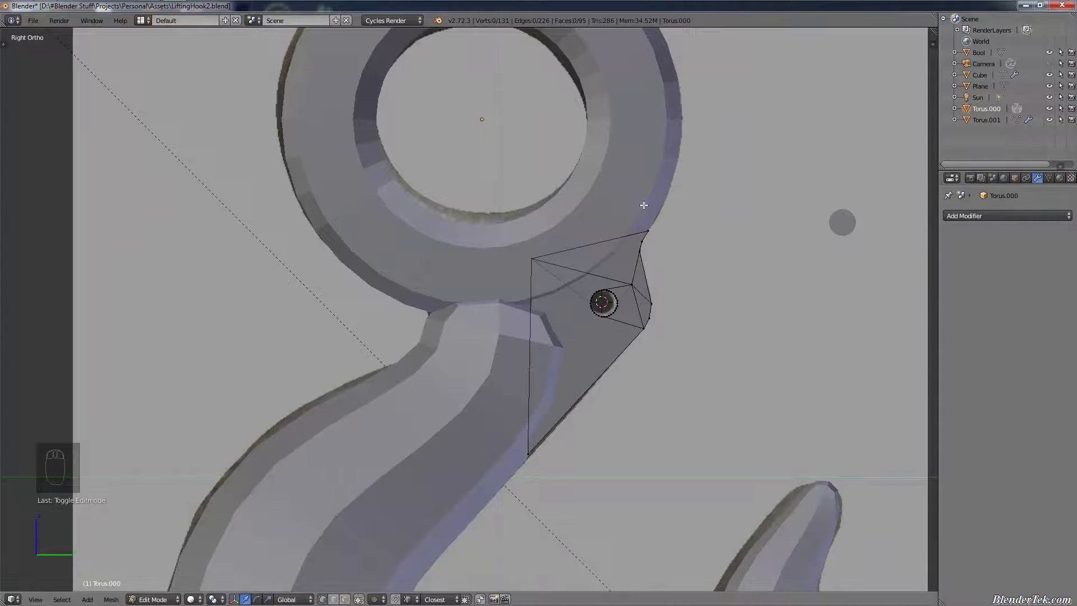
- Highlight the lug's entire mesh to see how it meets the ring, clear the selection, and review the whole hook
right_click(649, 161)
key(a)
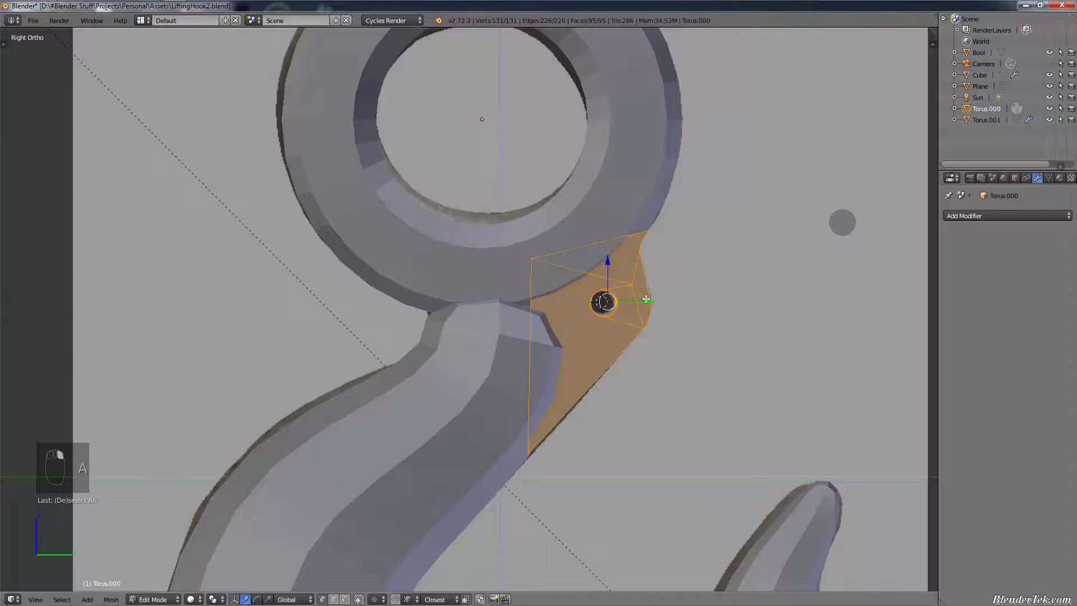
shift+middle_drag(774, 227, 829, 347)
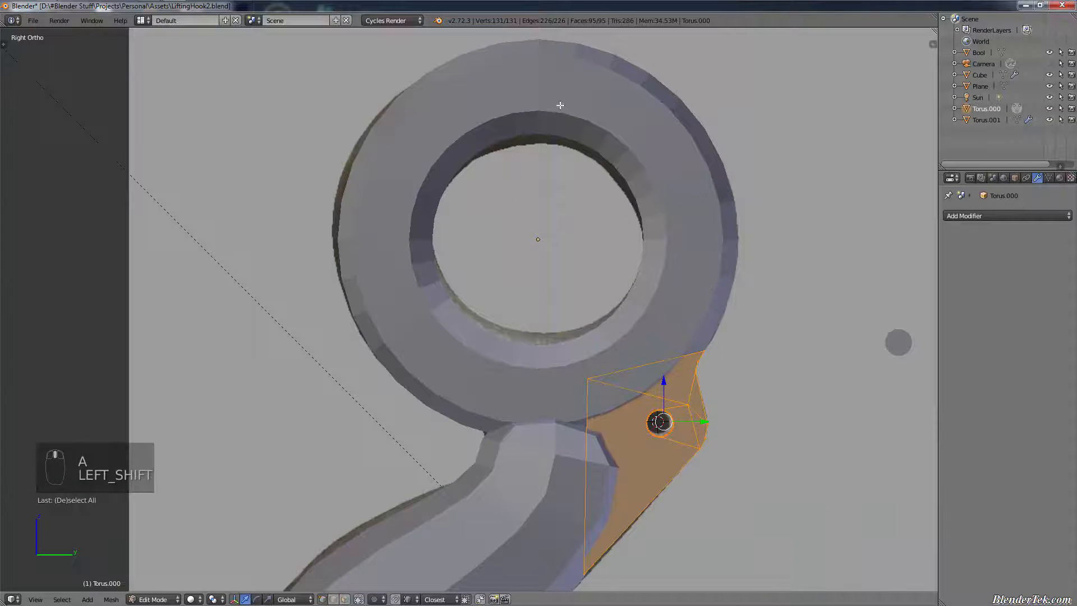
key(a)
scroll(724, 404, down, 2)
shift+middle_drag(756, 437, 733, 230)
scroll(734, 237, down, 3)
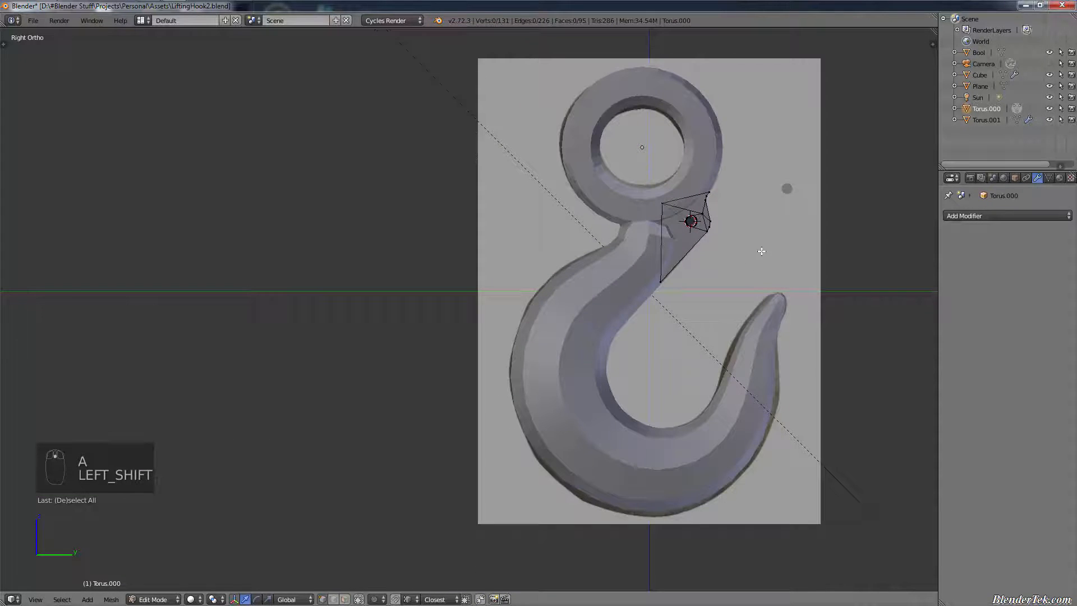
- Save the scene as a new incremental version named LiftingHook3.blend
click(34, 21)
click(45, 112)
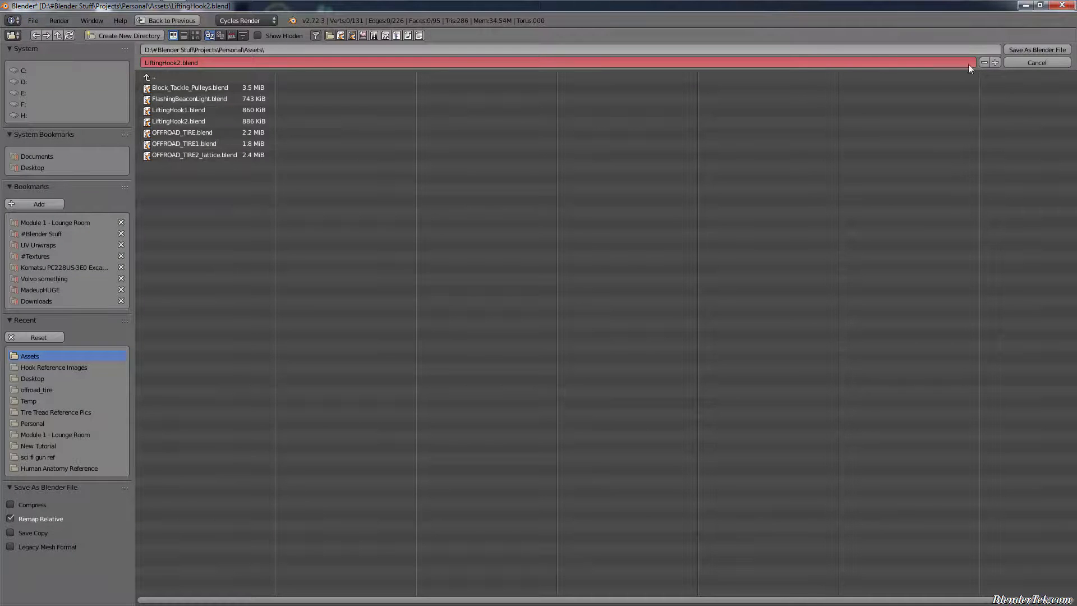
click(991, 62)
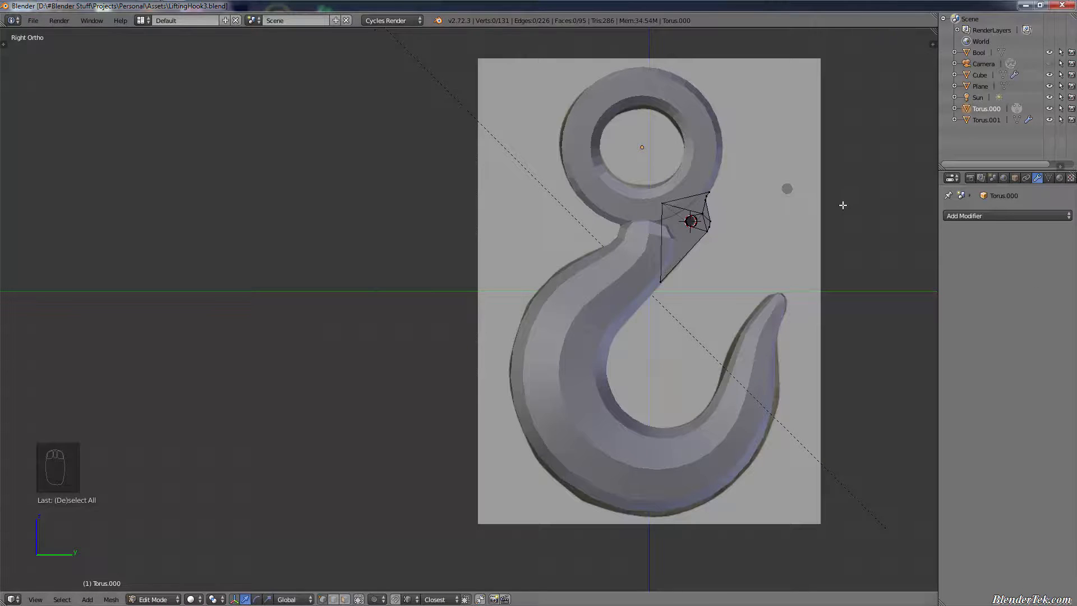
- Leave Edit Mode on the lug with the whole hook framed over the reference image in right view
scroll(840, 207, up, 2)
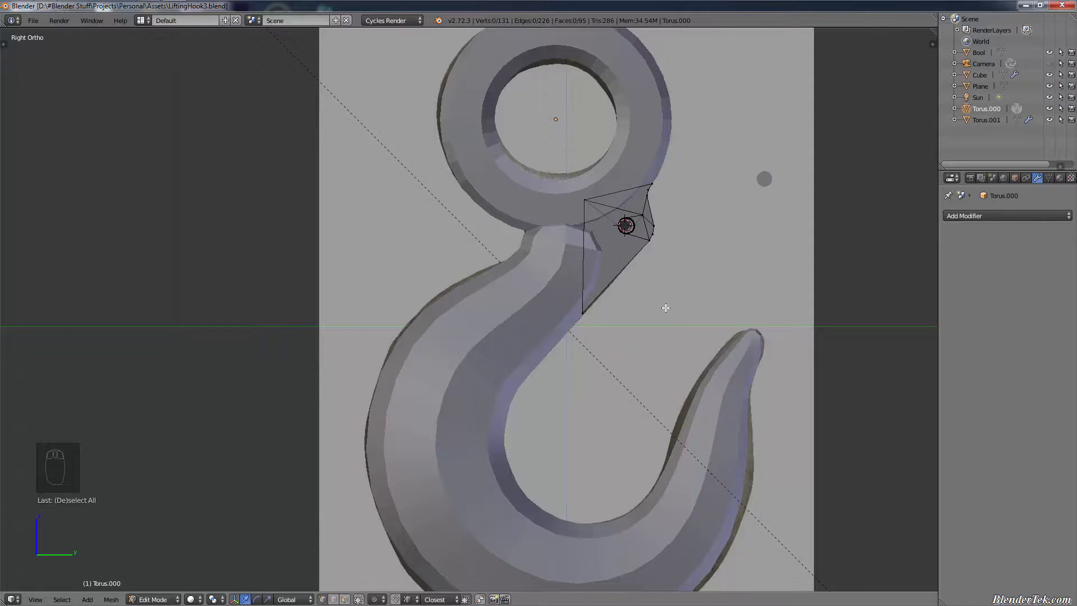
scroll(665, 307, down, 15)
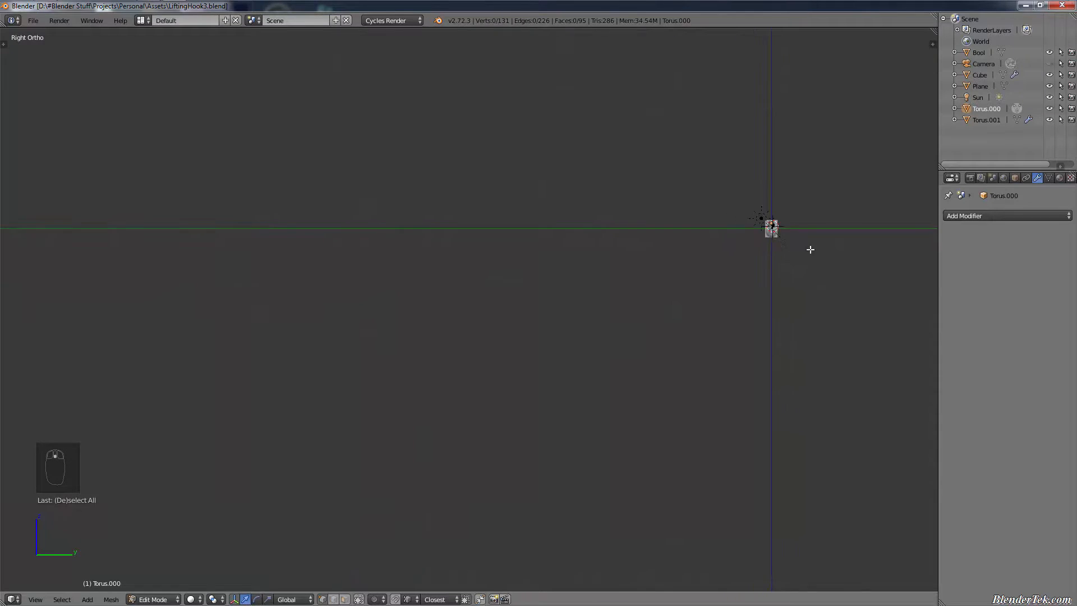
shift+middle_drag(810, 249, 719, 308)
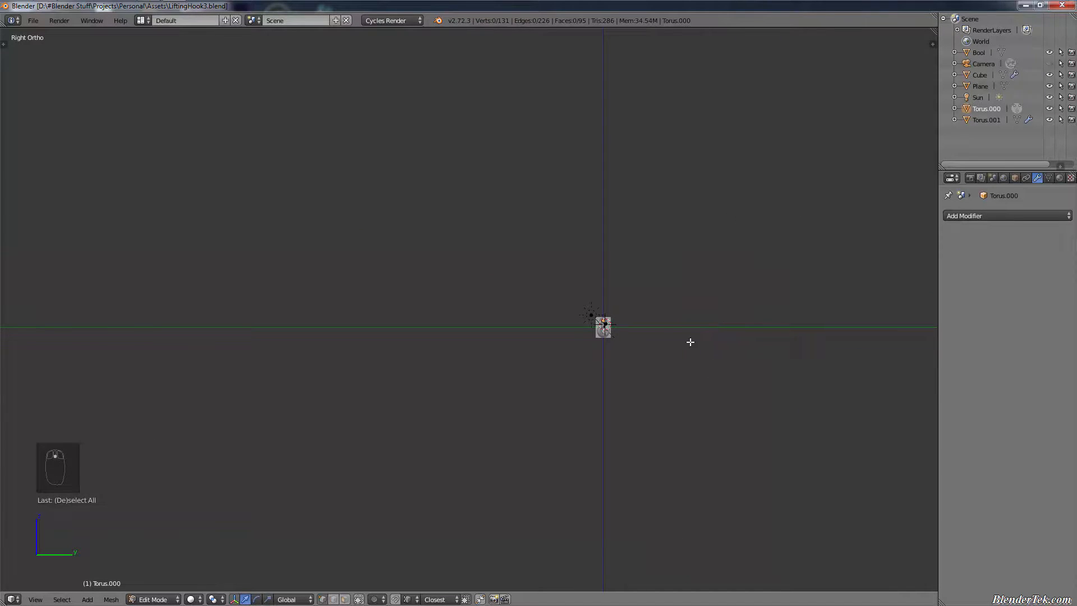
scroll(651, 339, up, 5)
scroll(628, 338, up, 7)
shift+middle_drag(275, 239, 705, 328)
scroll(701, 327, up, 4)
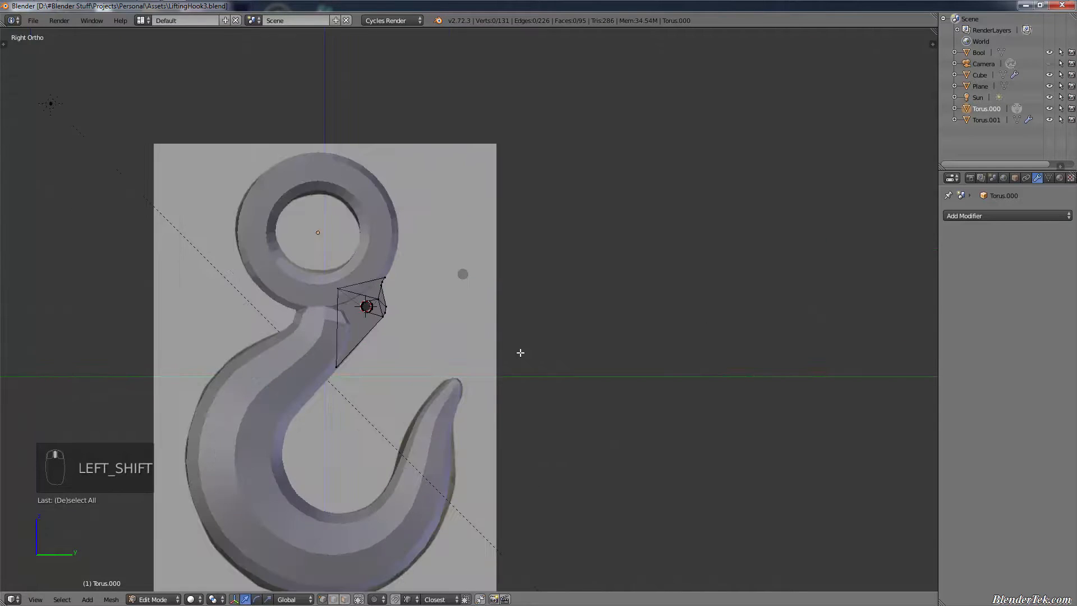
shift+middle_drag(522, 353, 711, 288)
scroll(707, 315, up, 2)
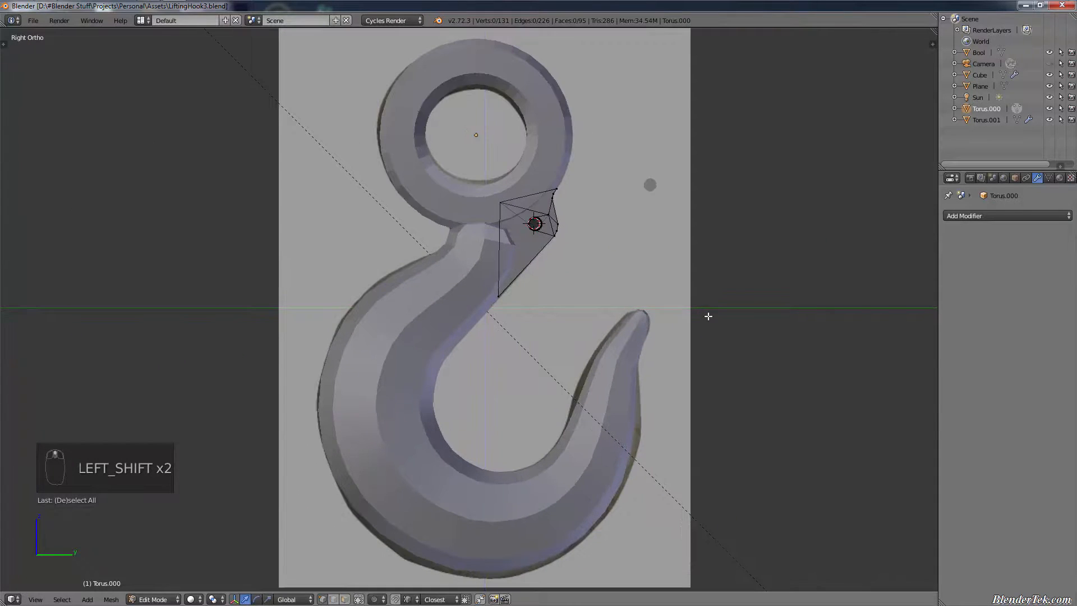
key(Tab)
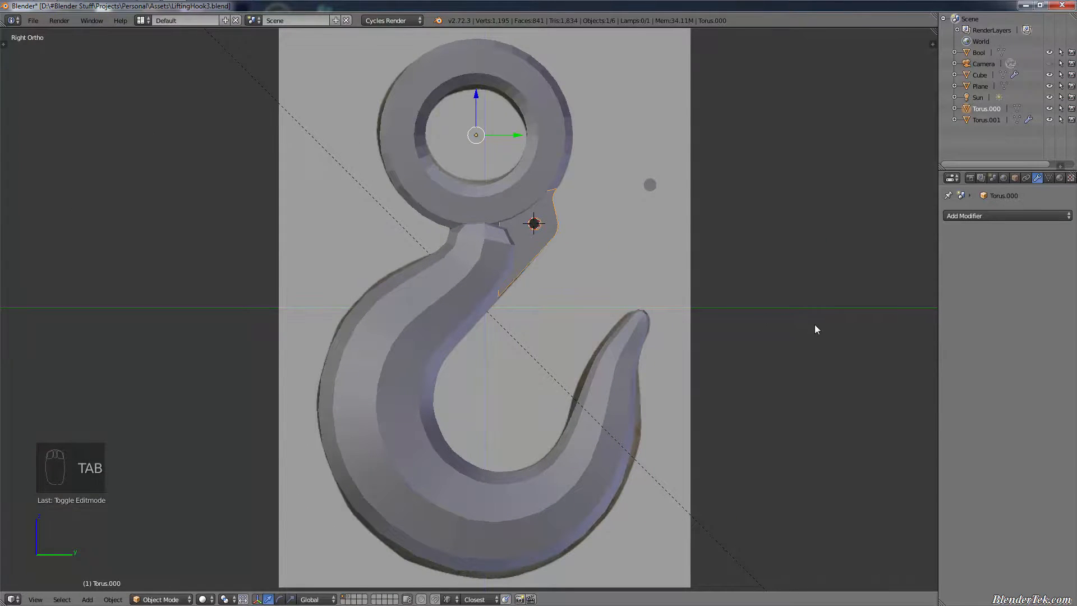